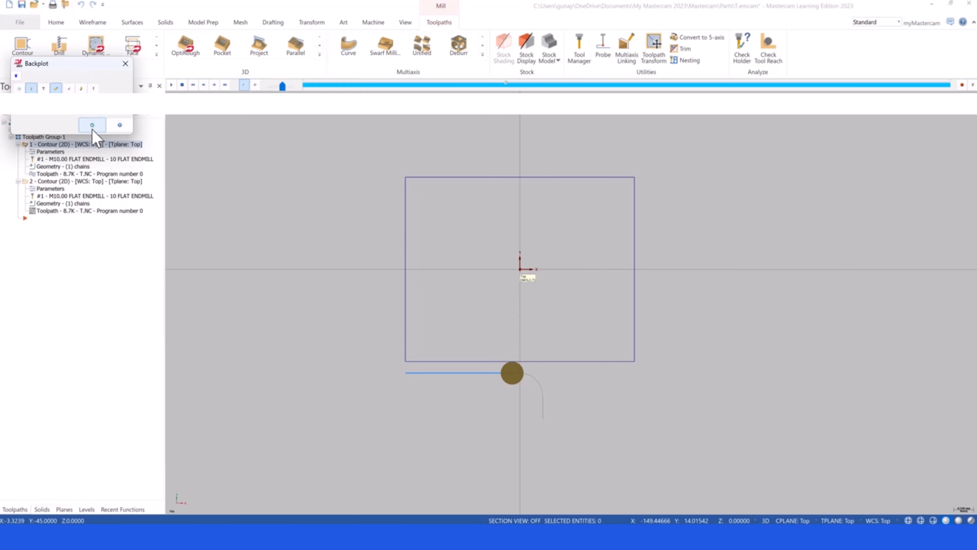
Close the backplot and examine the direction of the chain used by the first contour operation
click(92, 124)
click(43, 166)
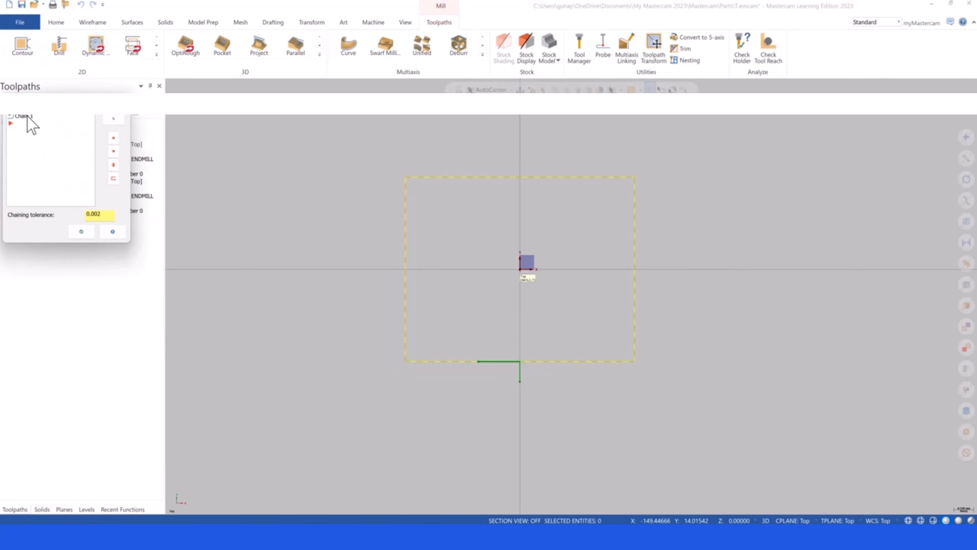
click(27, 116)
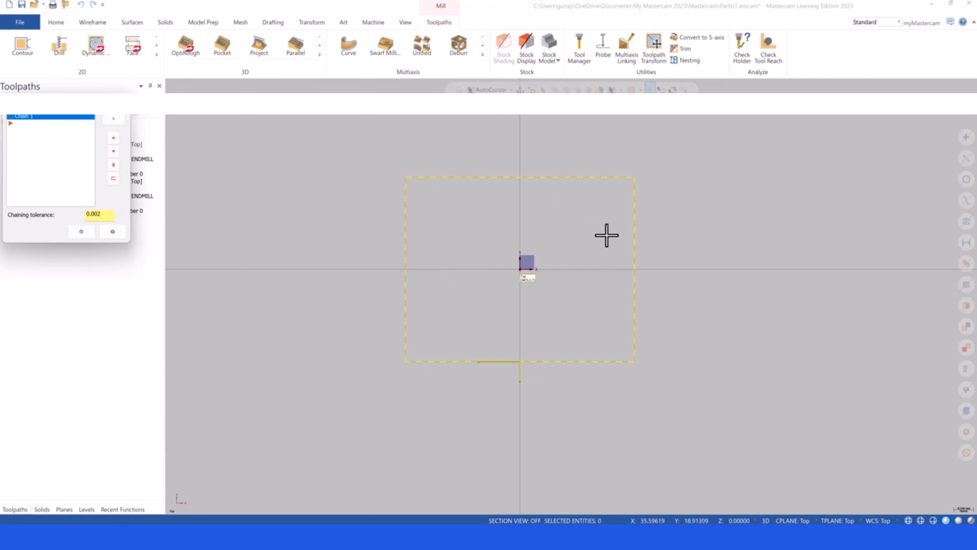
click(82, 231)
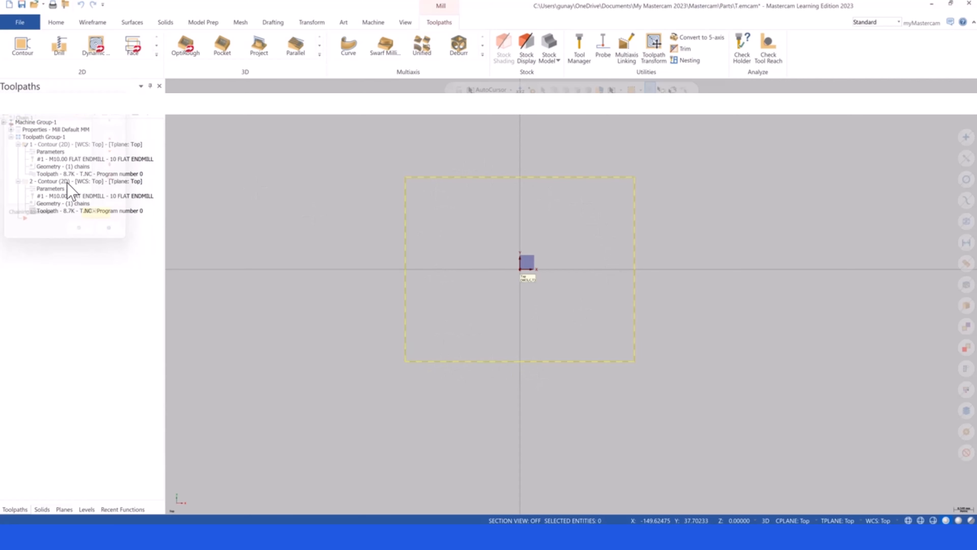
Examine the 10 mm flat endmill's properties in the first contour operation's parameters, leaving them without changes
click(50, 152)
click(180, 147)
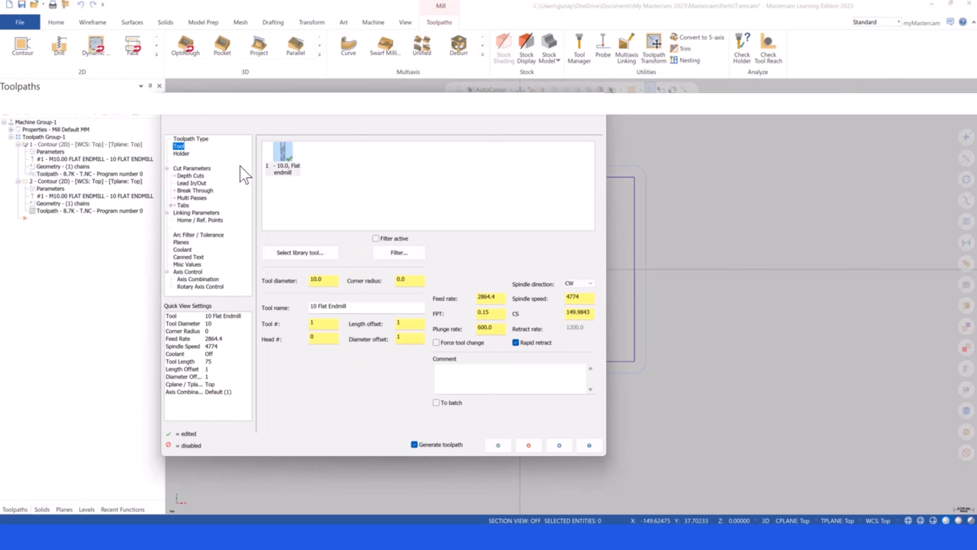
double_click(282, 156)
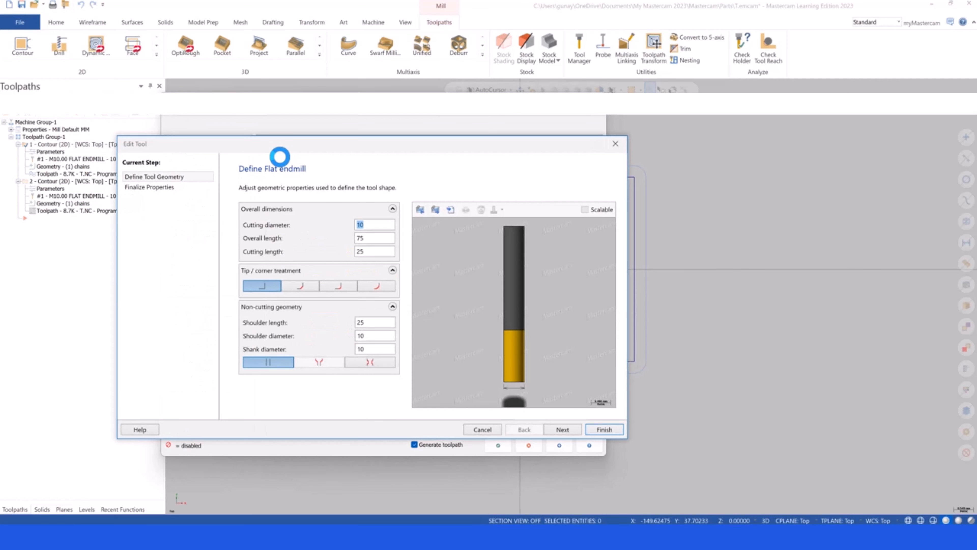
click(160, 188)
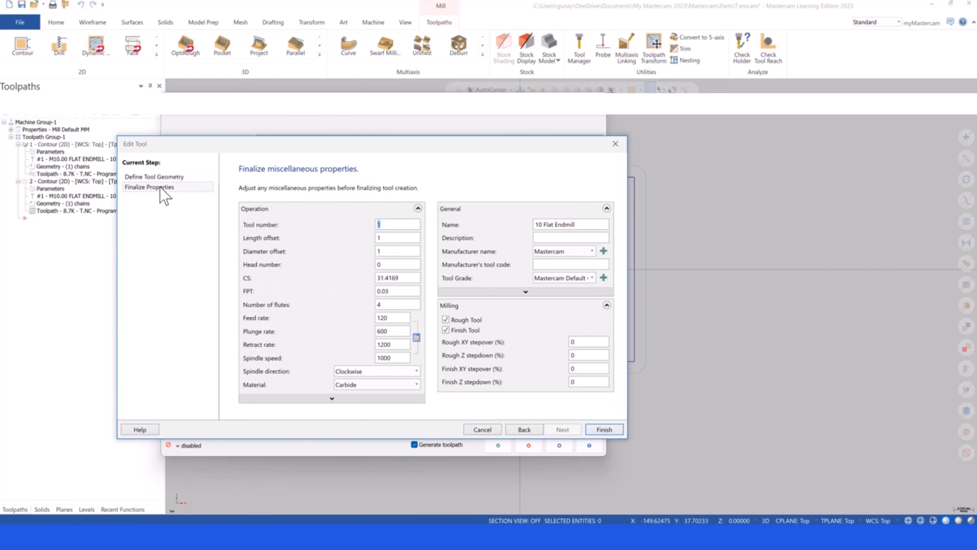
click(616, 146)
click(606, 120)
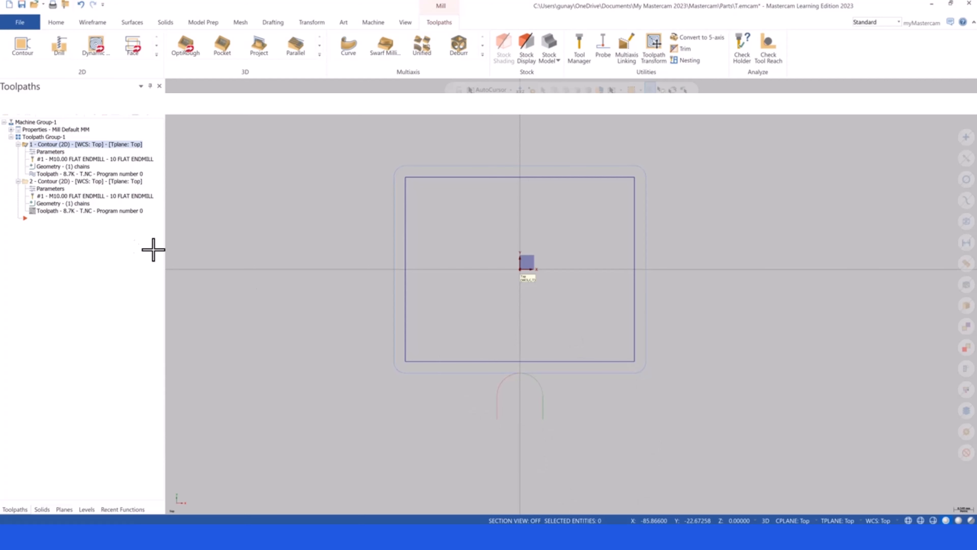
Examine the direction of the chain used by the second contour operation
click(26, 183)
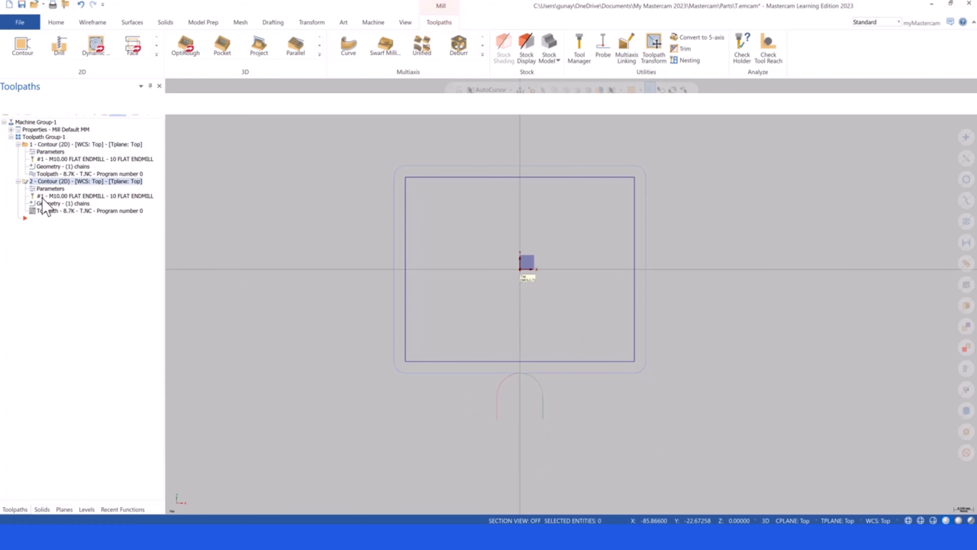
click(41, 204)
click(31, 117)
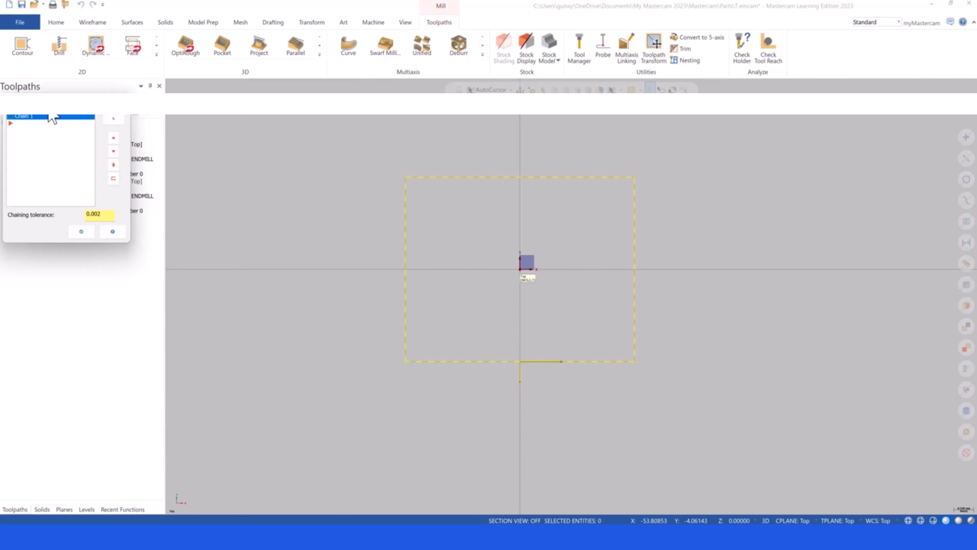
click(81, 231)
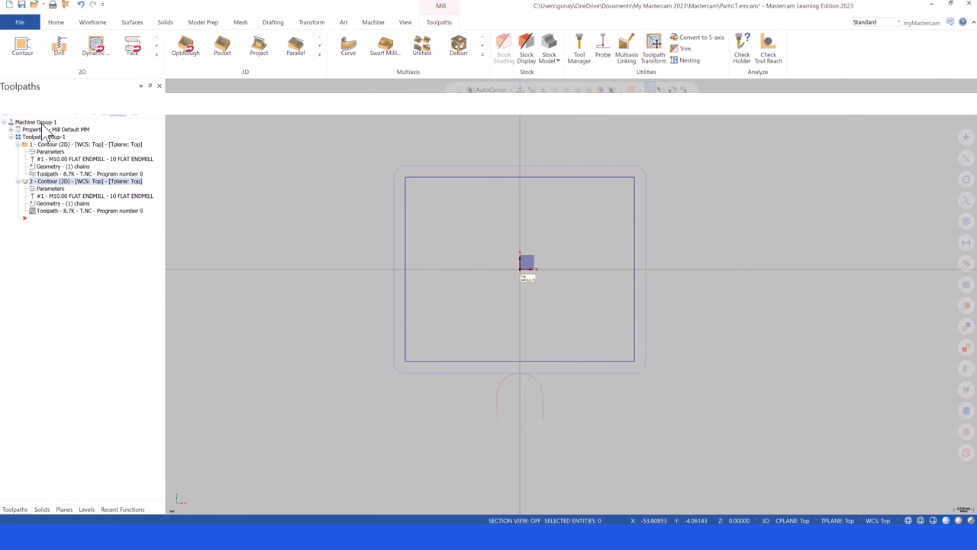
Backplot the second contour operation step by step to examine its lead-in and cutting direction around the rectangle
click(59, 101)
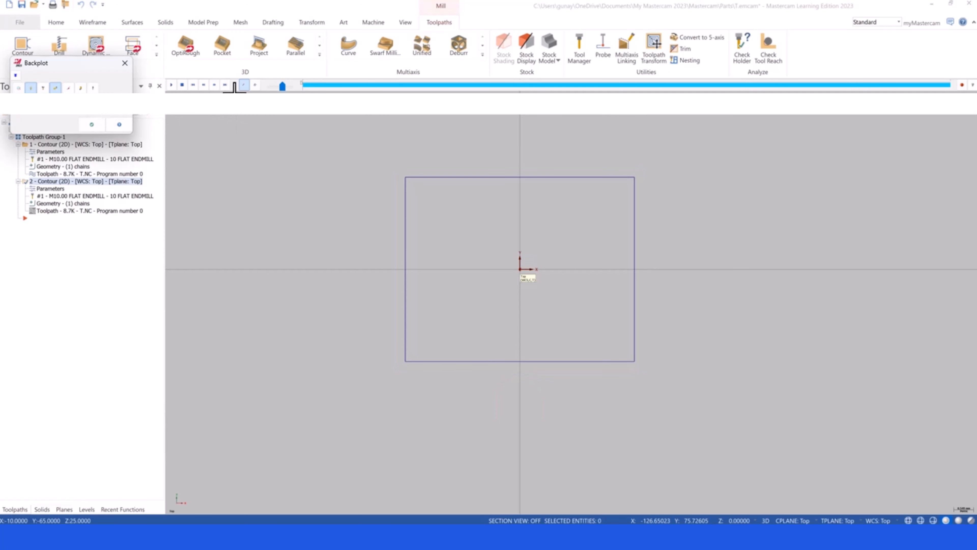
click(215, 85)
click(214, 86)
click(215, 85)
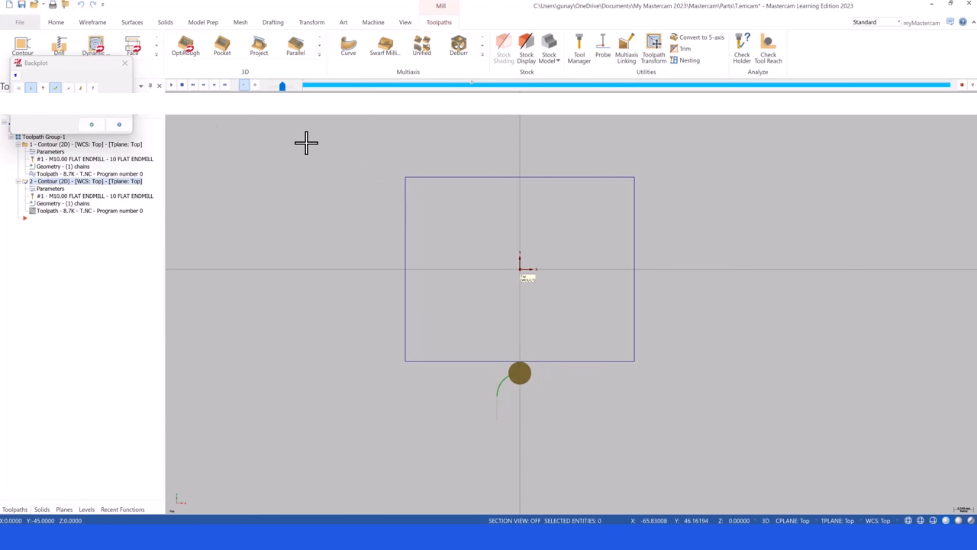
click(213, 87)
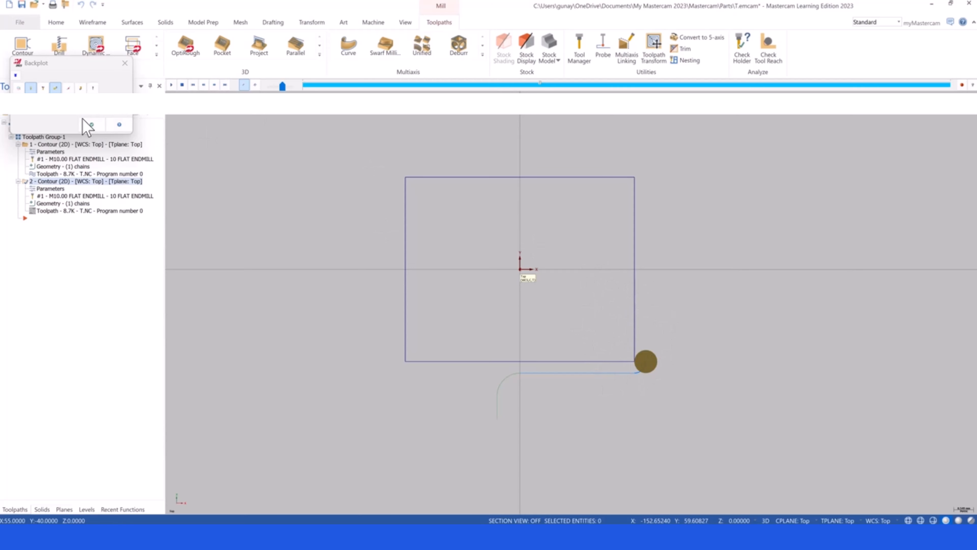
click(92, 125)
Backplot the first contour operation step by step to examine which side of the rectangle's edge the tool follows
click(48, 145)
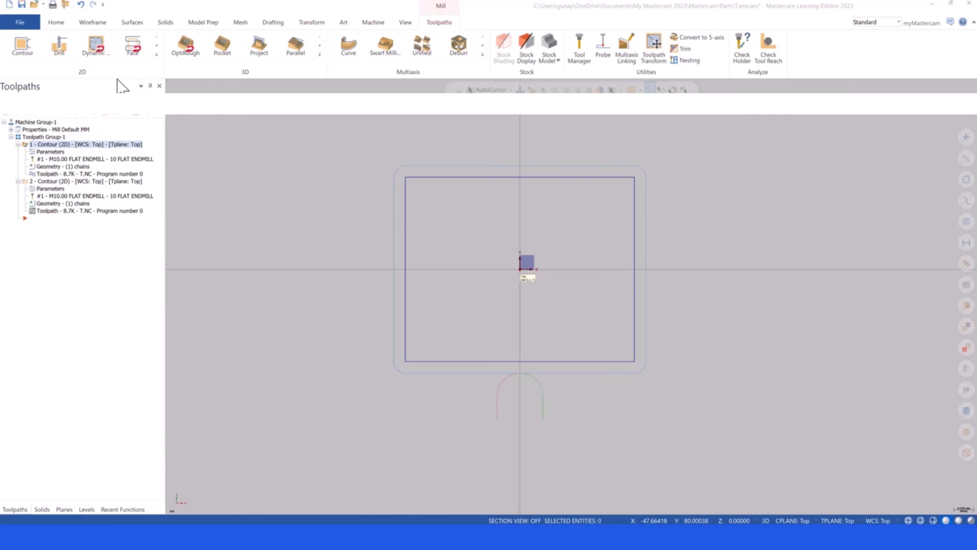
click(80, 103)
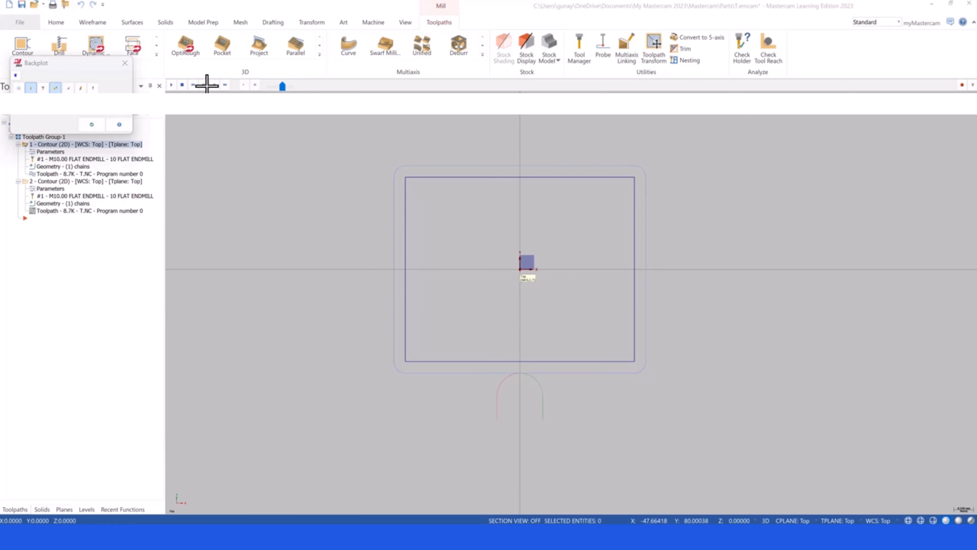
click(215, 85)
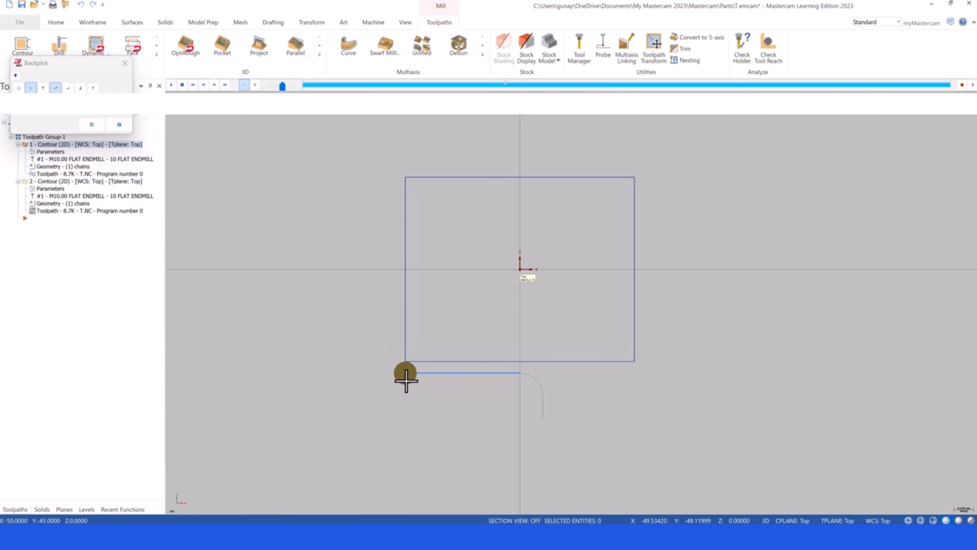
click(92, 124)
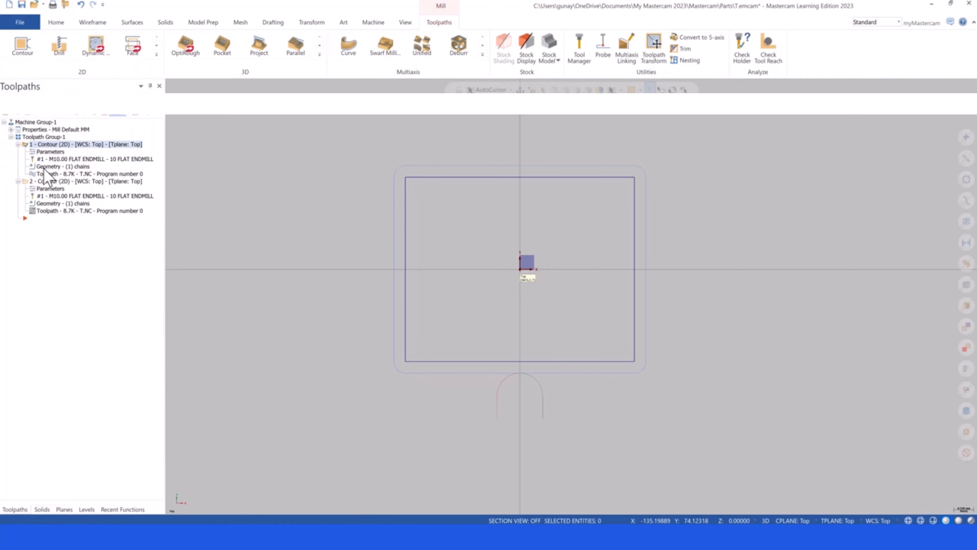
Check the compensation direction in the first contour operation's cut parameters
click(49, 152)
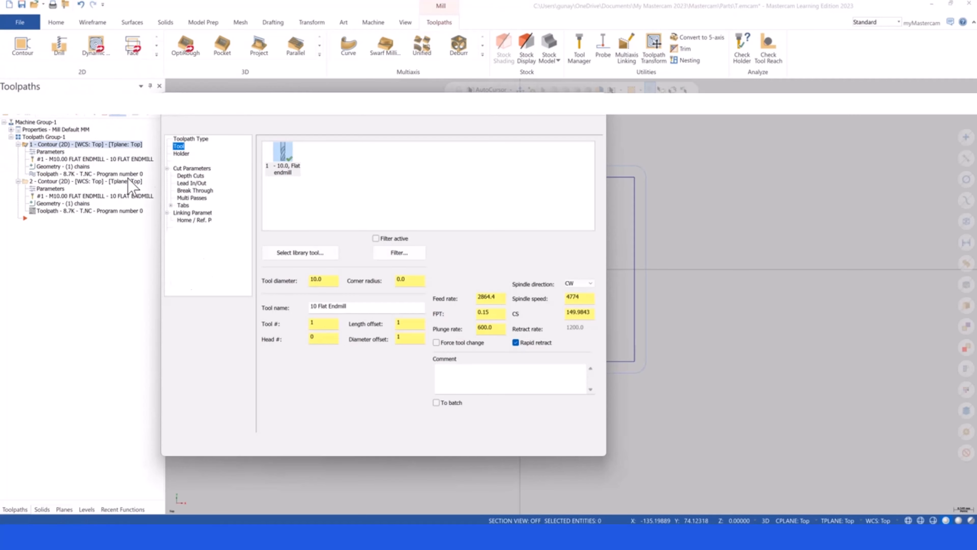
click(192, 168)
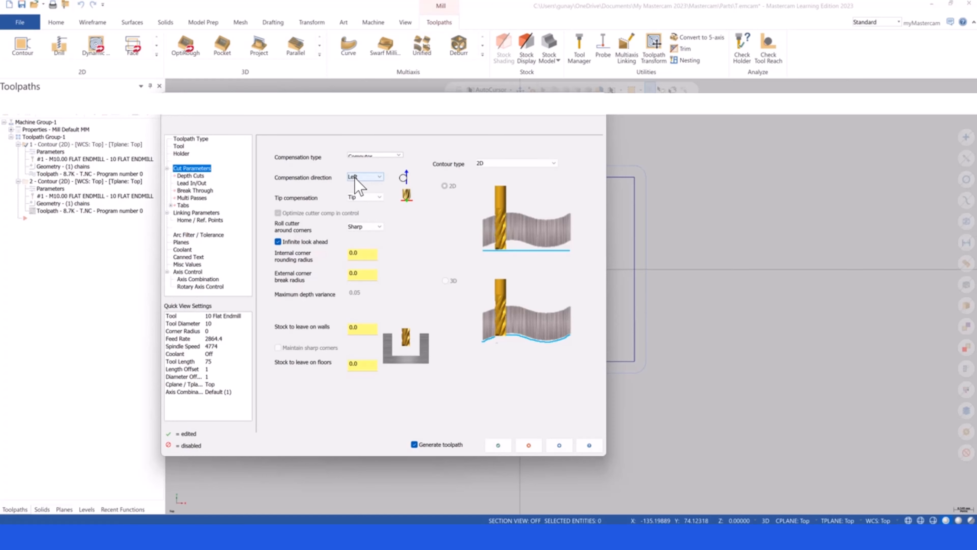
click(498, 446)
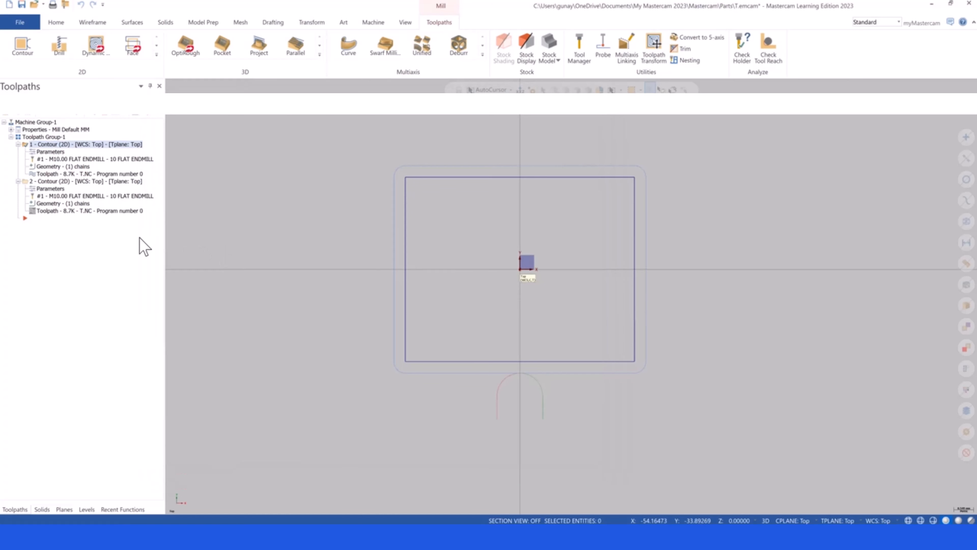
Replace the first contour operation's chain with a new one starting at the bottom edge's midpoint and running left, and regenerate the toolpath
click(59, 166)
click(25, 117)
right_click(26, 119)
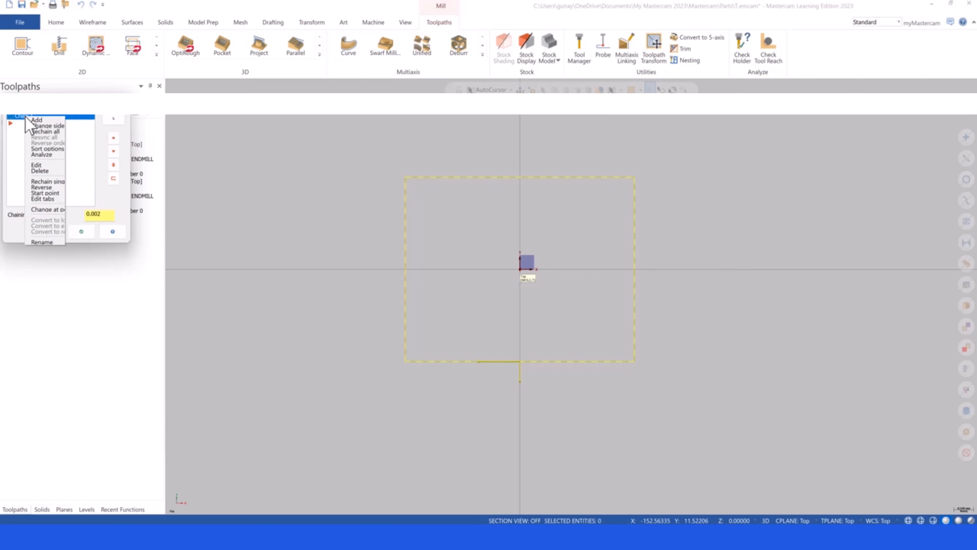
click(39, 160)
right_click(32, 140)
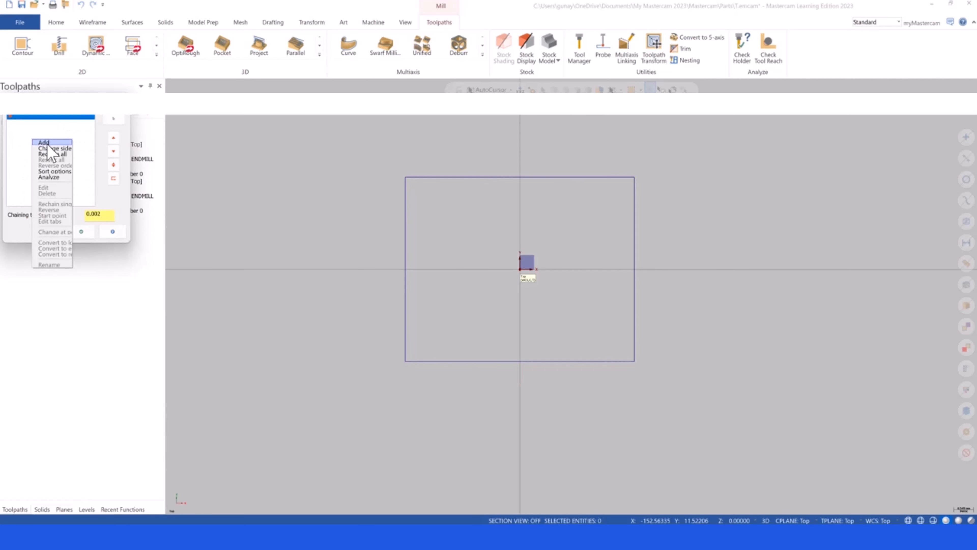
click(47, 145)
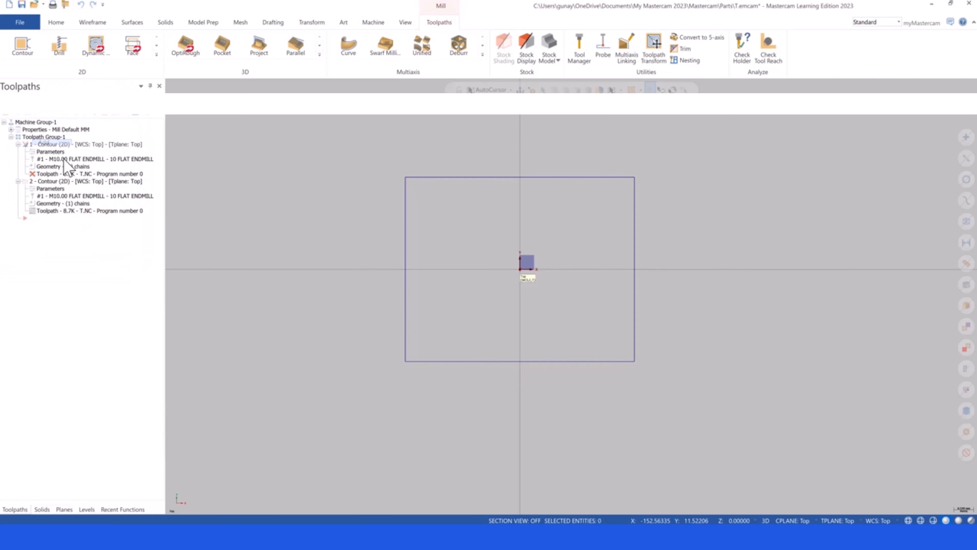
click(507, 361)
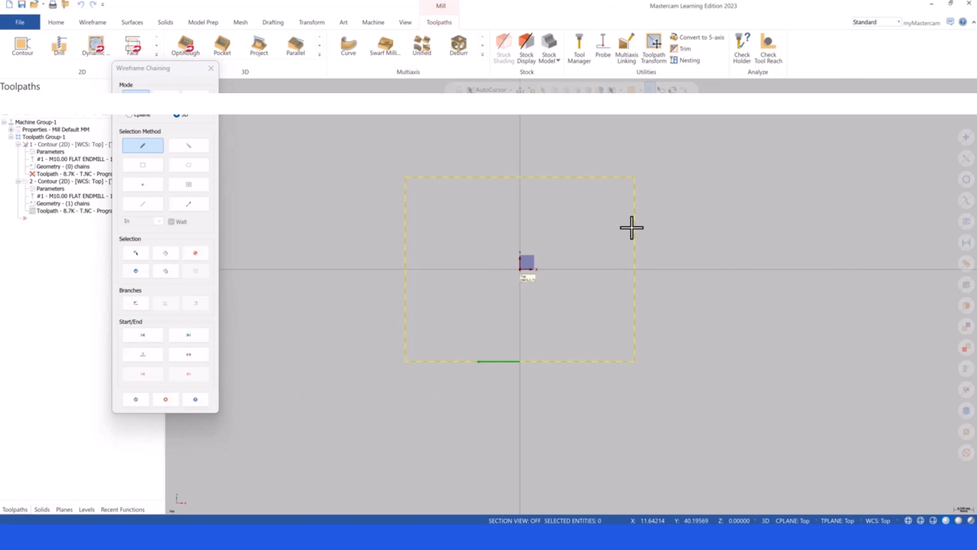
click(137, 401)
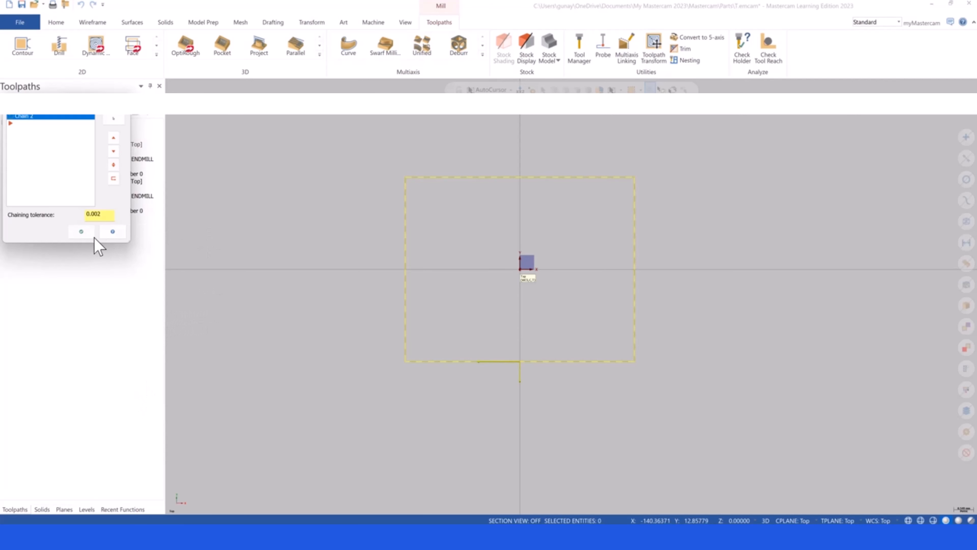
click(81, 231)
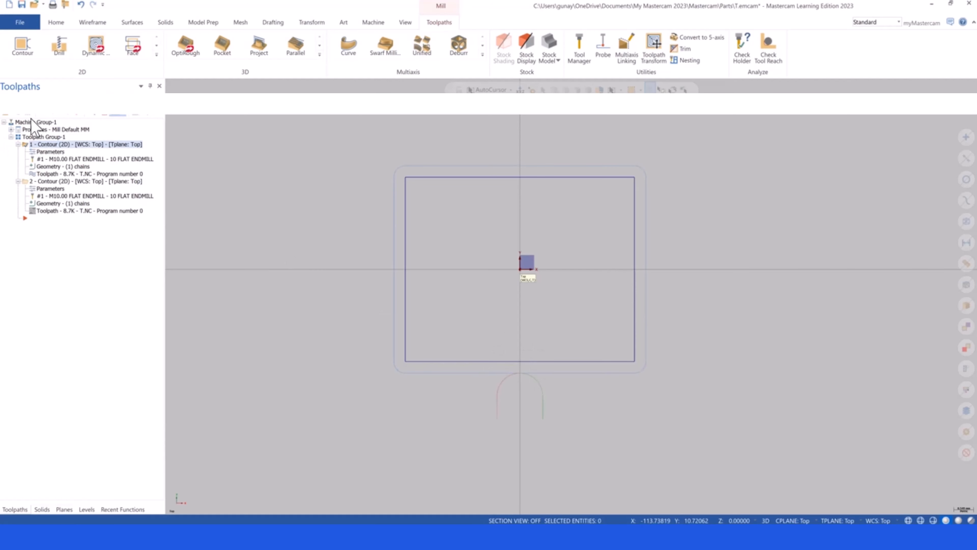
Replace the second contour operation's chain with a new one starting at the bottom edge's midpoint and running right
click(25, 181)
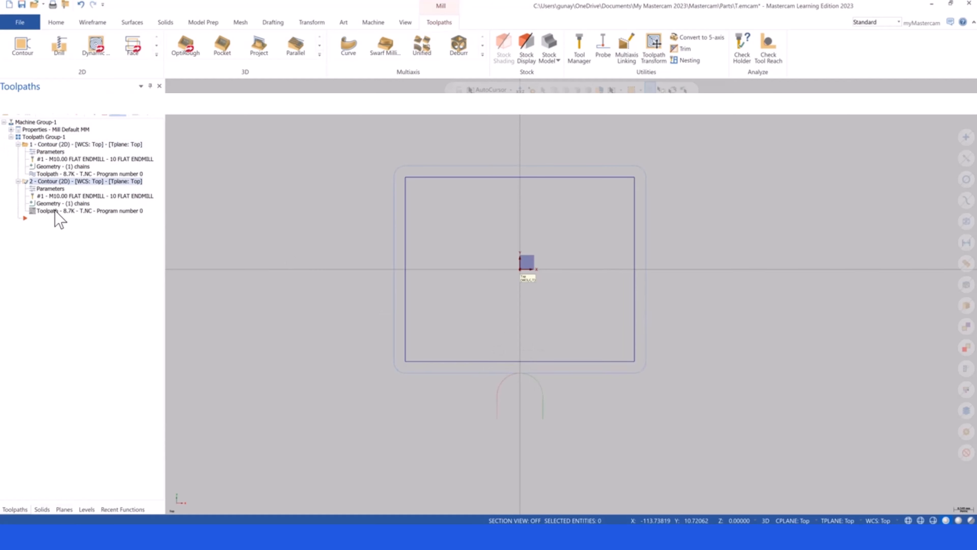
click(43, 205)
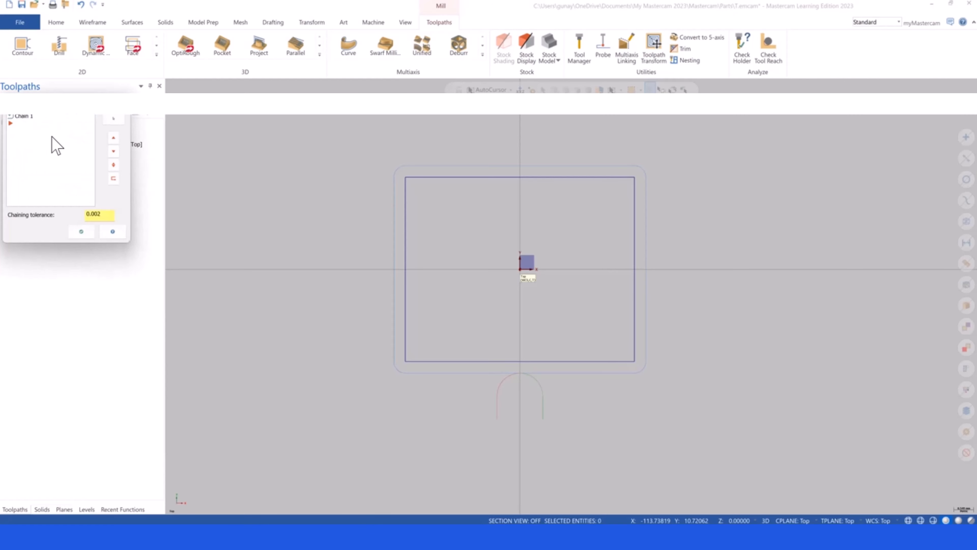
click(24, 116)
right_click(25, 116)
click(36, 173)
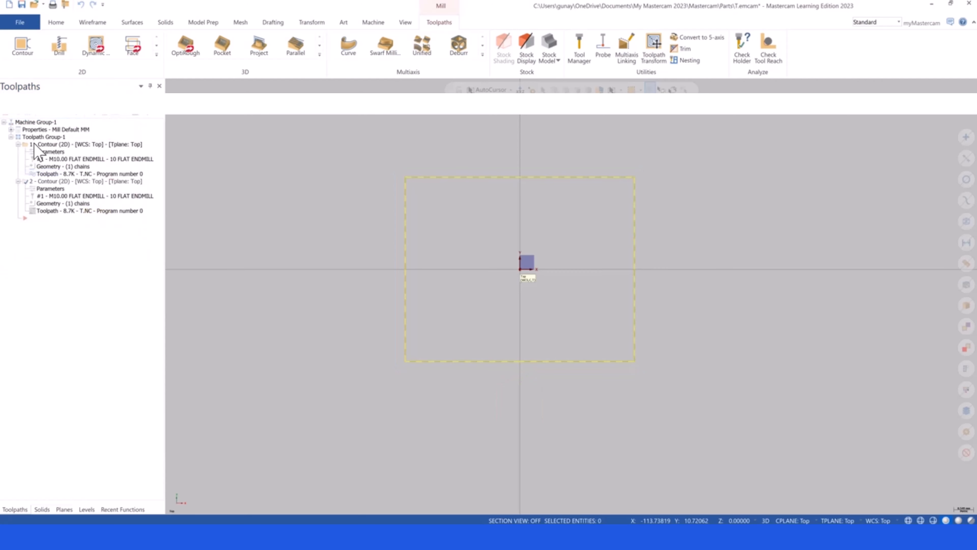
right_click(35, 143)
click(43, 147)
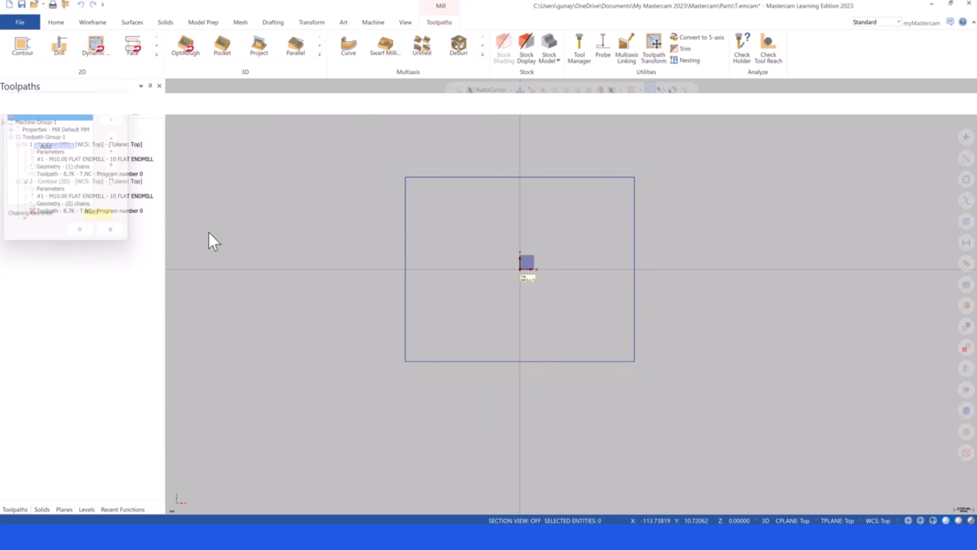
click(528, 362)
click(136, 400)
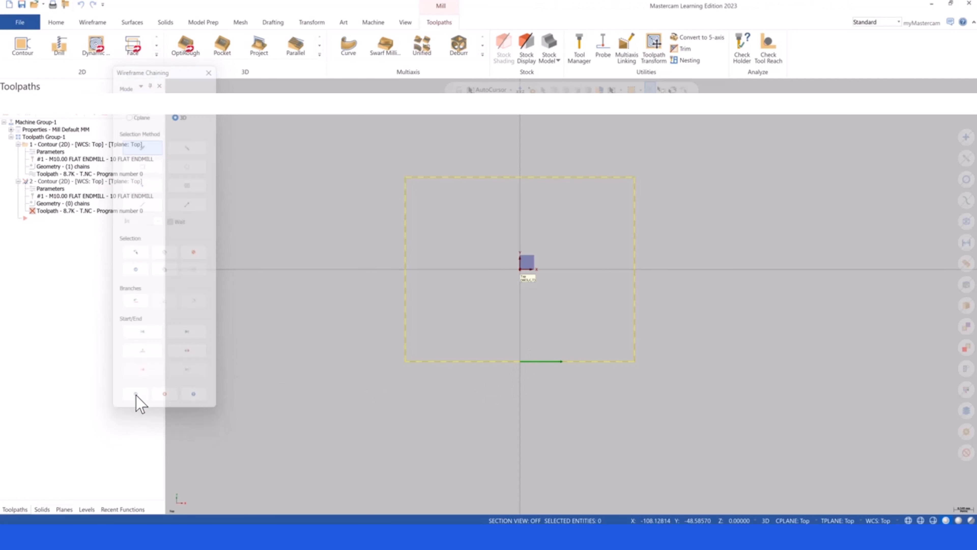
click(82, 231)
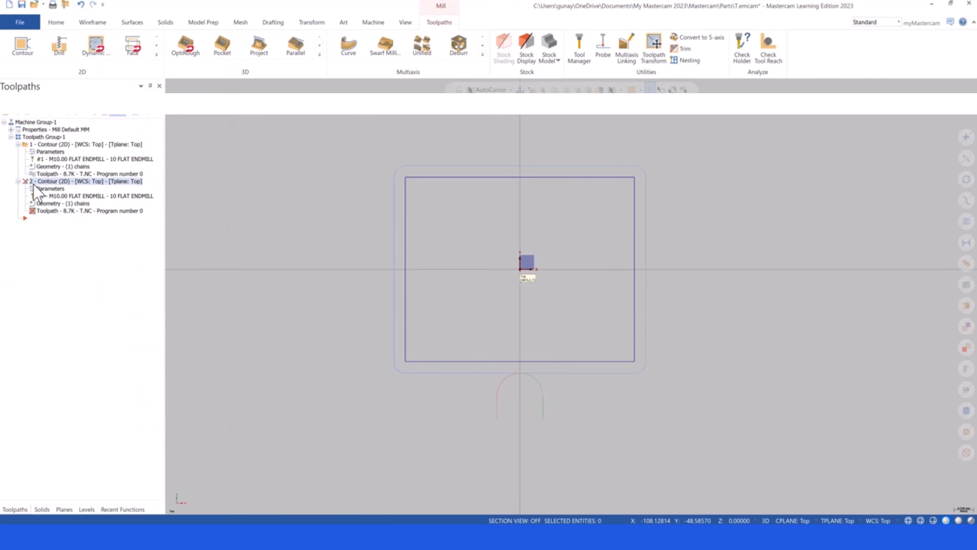
Check the second contour operation's compensation direction in its cut parameters and regenerate its toolpath
click(43, 189)
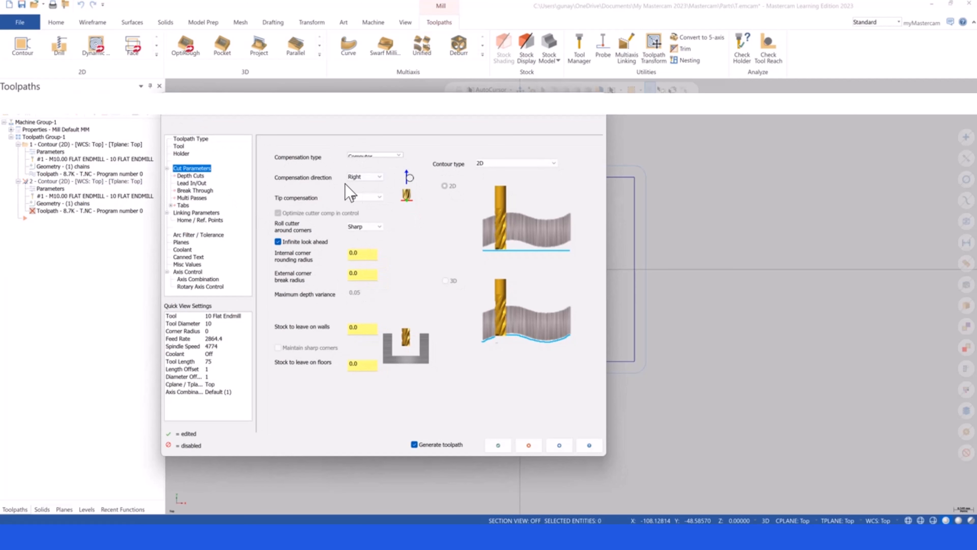
click(498, 445)
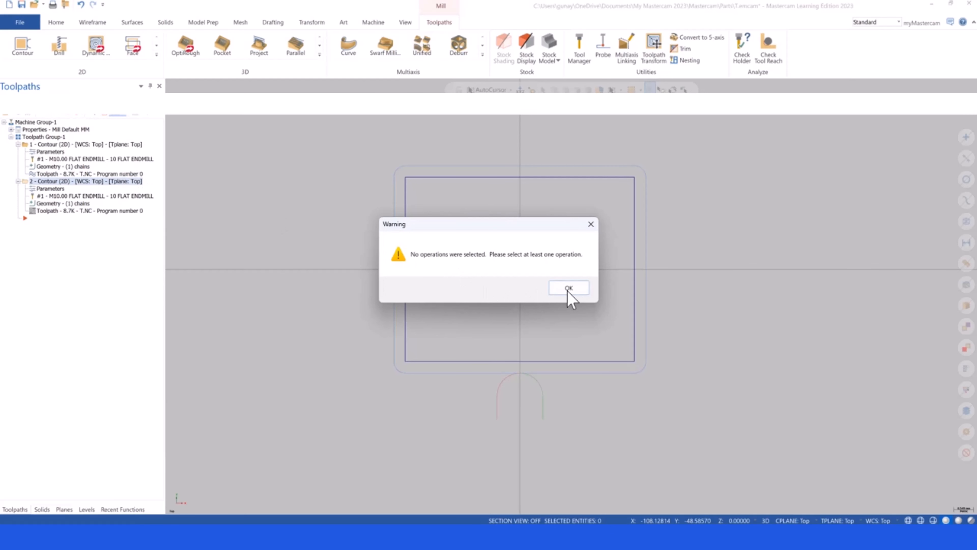
click(570, 288)
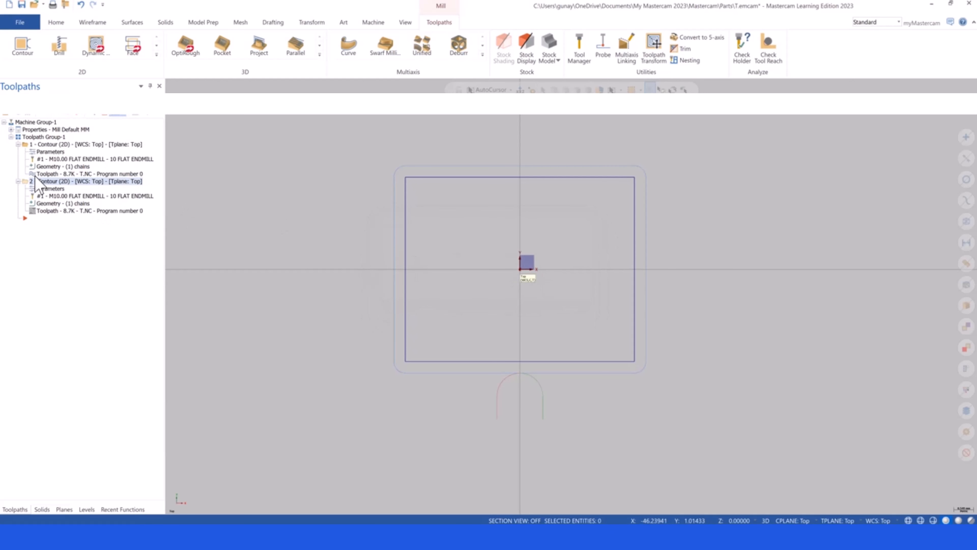
Backplot the second contour operation, stepping through its lead-in to the rectangle's bottom edge, and close the backplot
click(25, 143)
click(25, 181)
click(79, 117)
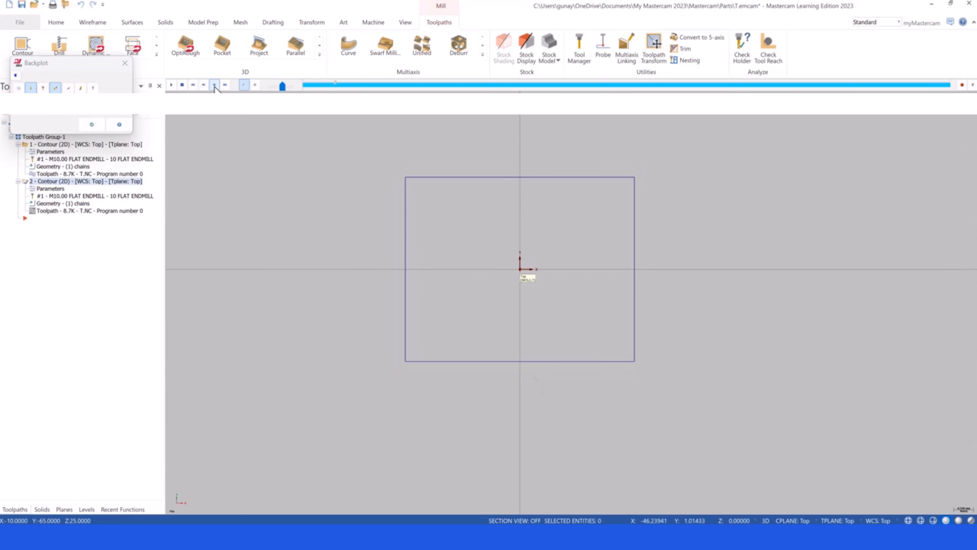
click(214, 86)
click(214, 86)
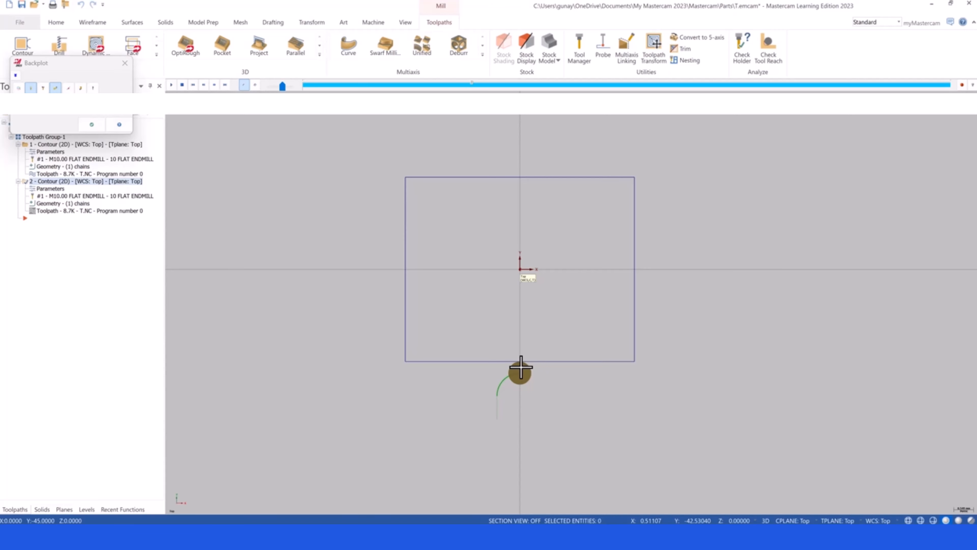
click(94, 127)
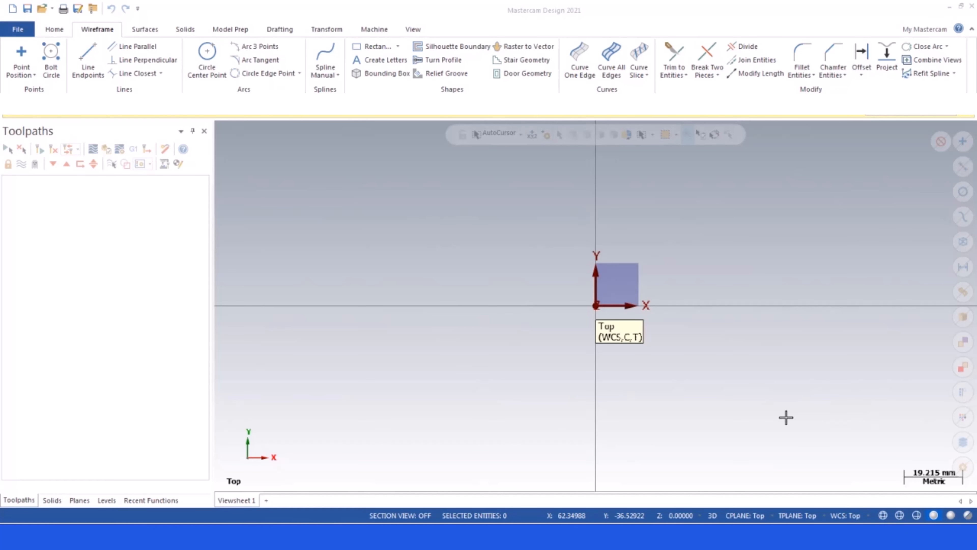
Show the empty part in the isometric view and set the construction plane to Right
right_click(386, 212)
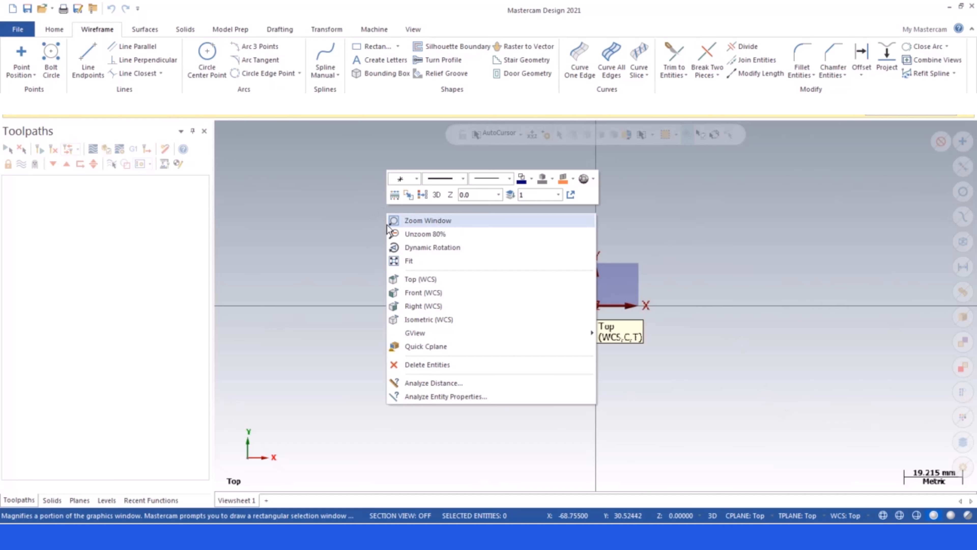
click(423, 323)
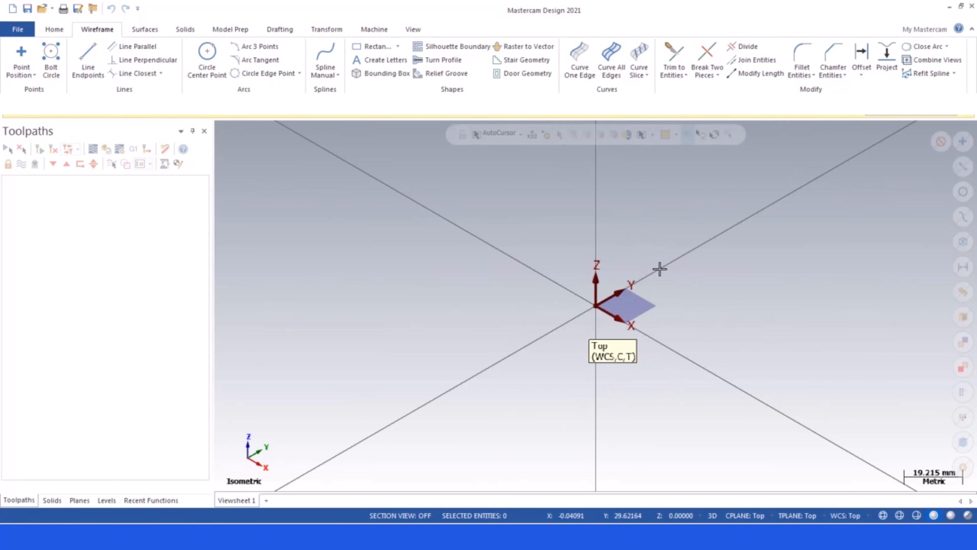
click(739, 517)
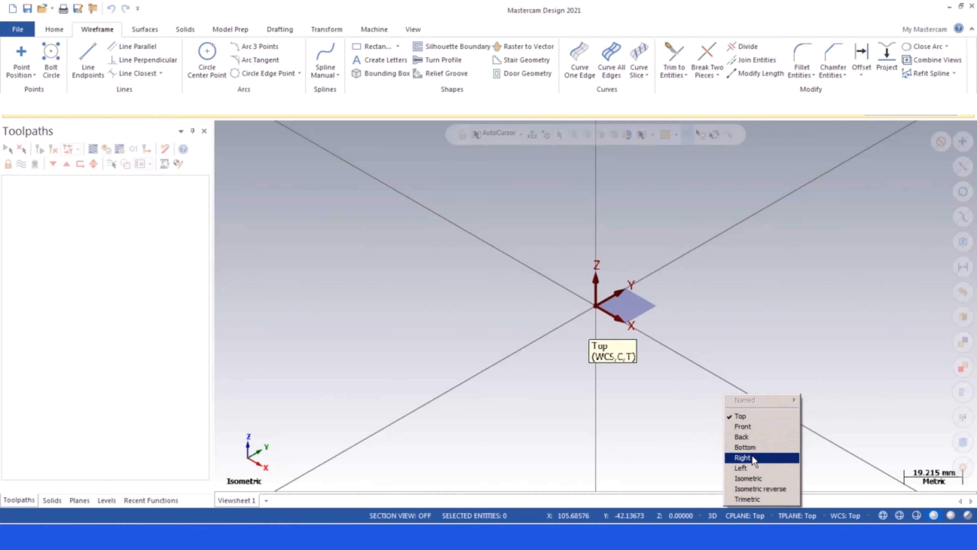
click(742, 457)
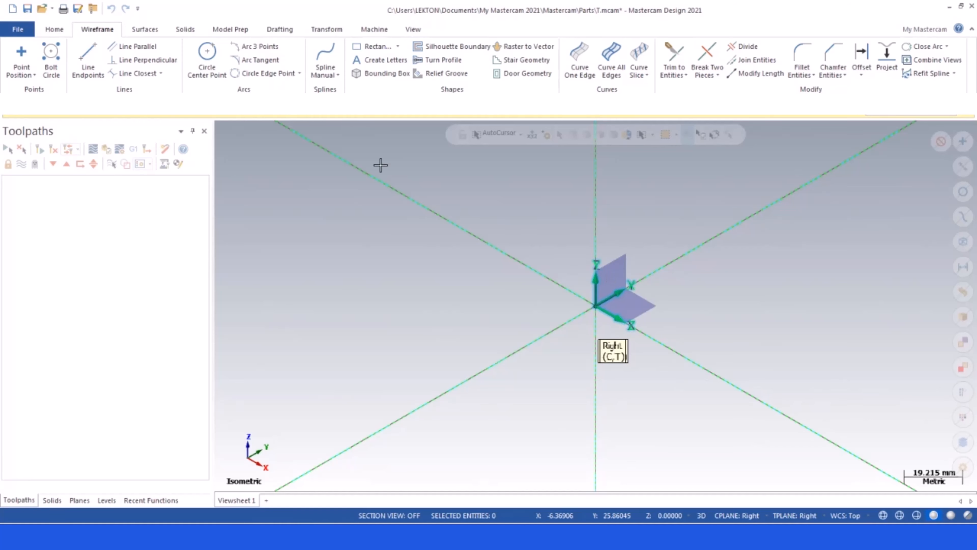
Create a circle with a 50 mm diameter centred on the origin in the Right plane
click(201, 61)
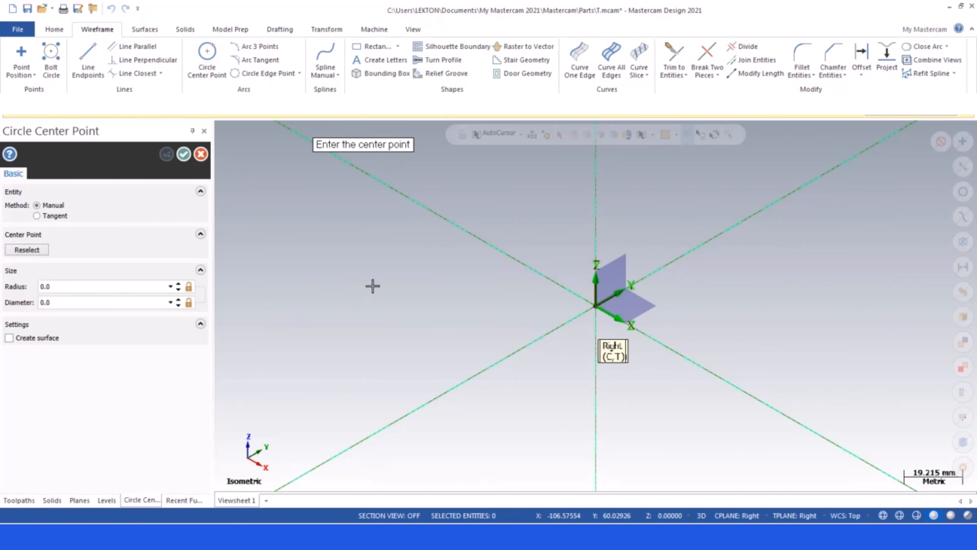
click(595, 304)
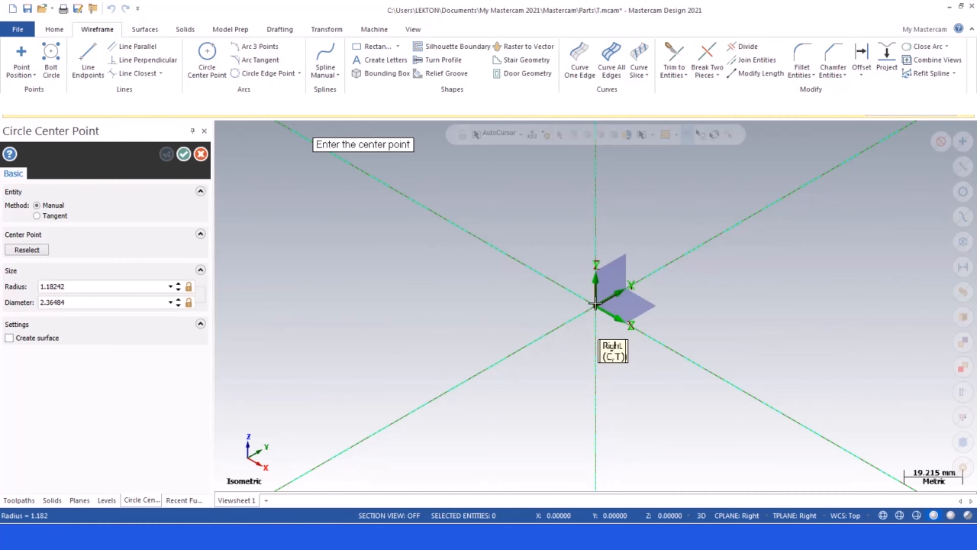
click(509, 346)
click(75, 303)
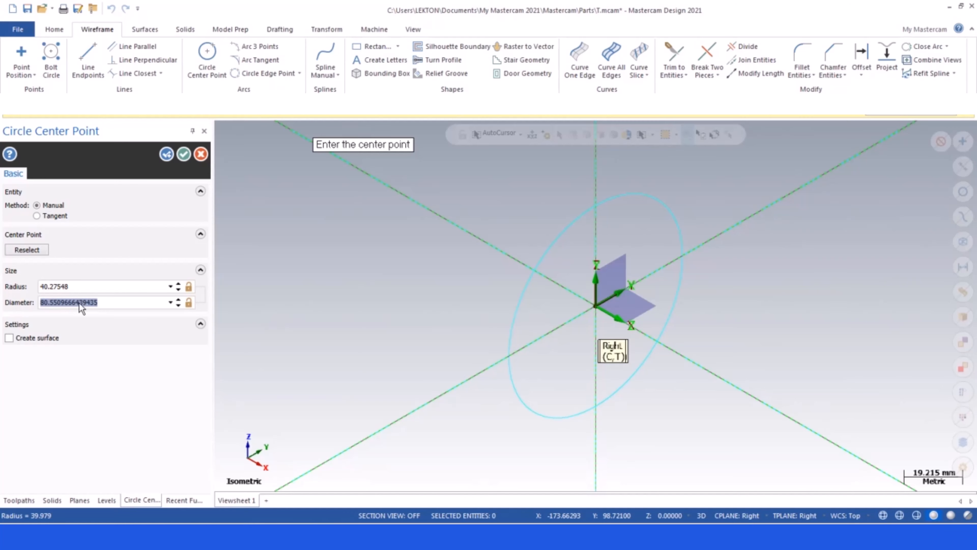
text(50)
key(Return)
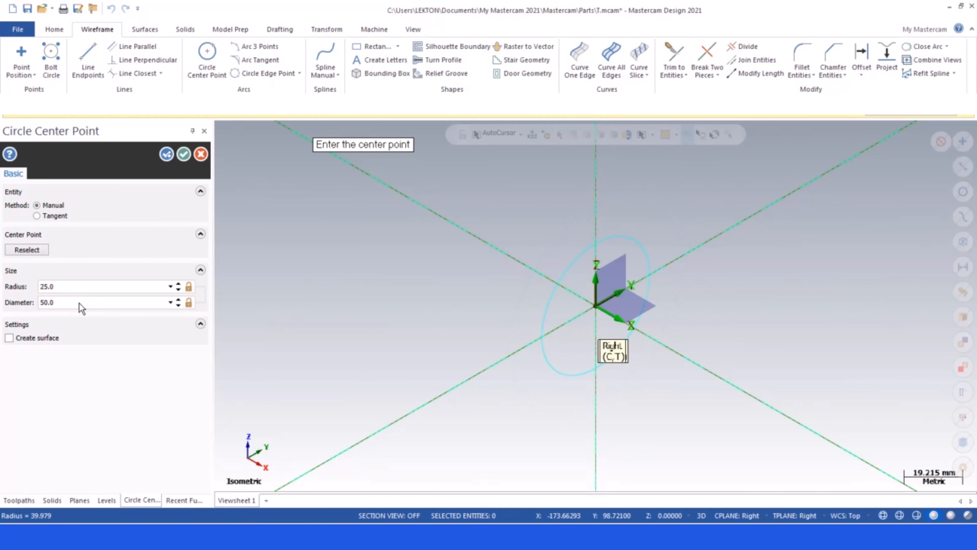
click(184, 154)
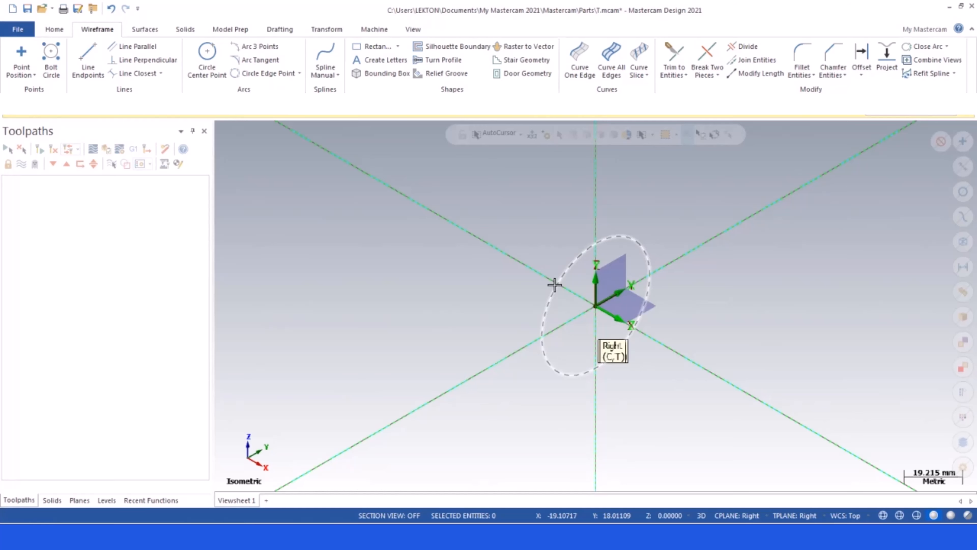
In the right view, draw a horizontal line about 54.5 mm long across the circle's upper part, at an axis offset of about 20.1 mm
right_click(456, 271)
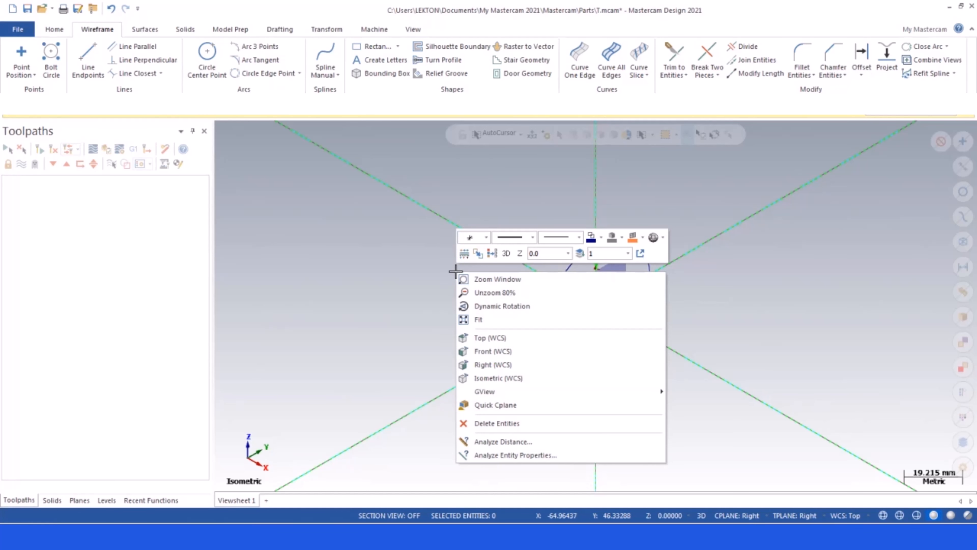
click(494, 366)
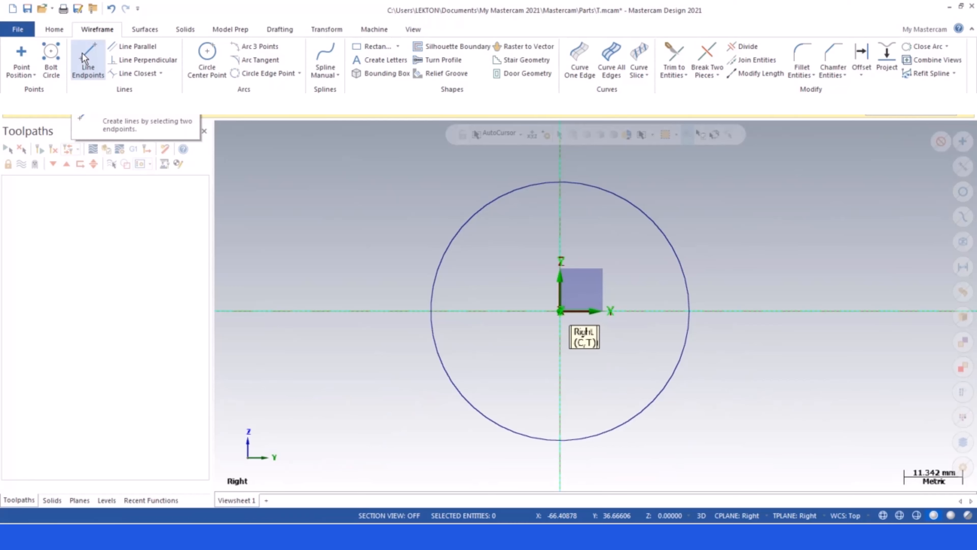
click(84, 62)
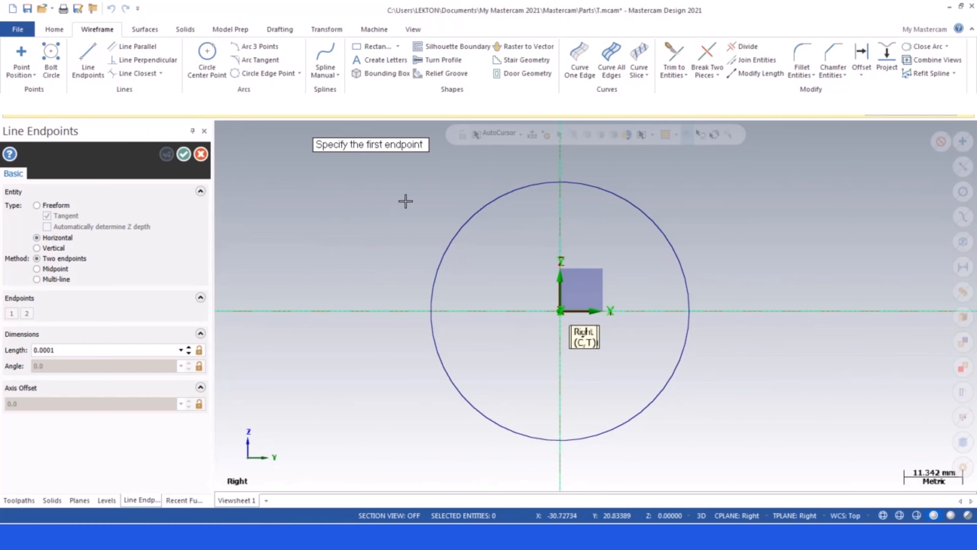
click(416, 207)
click(697, 207)
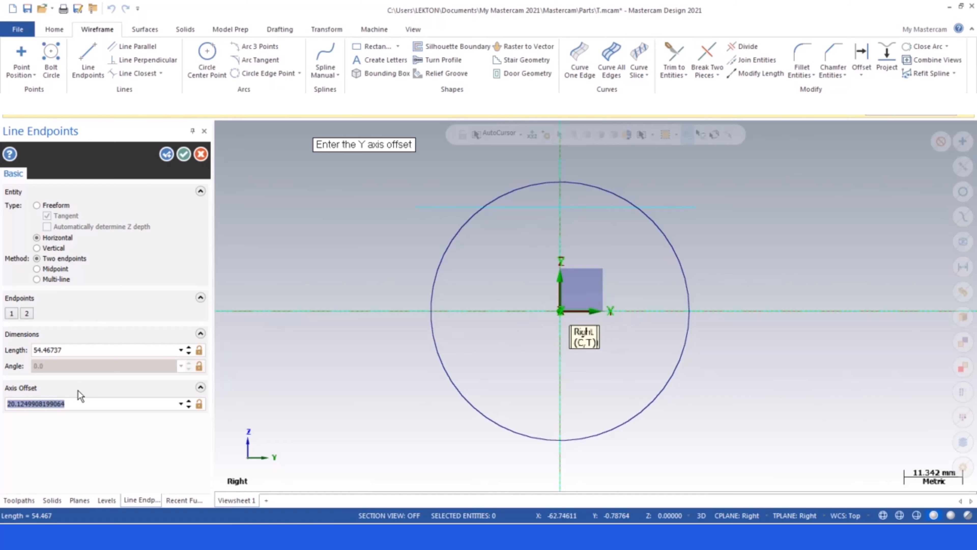
text(15)
key(Return)
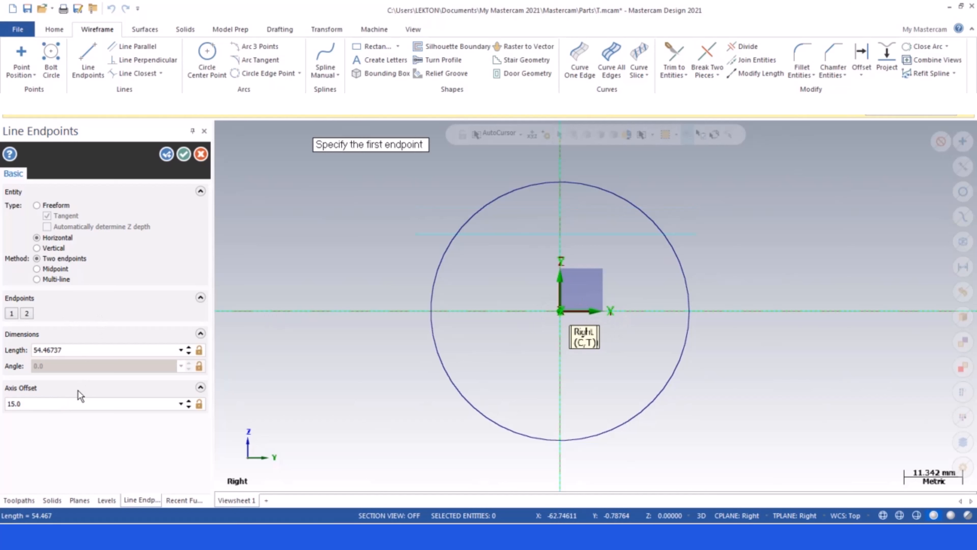
double_click(37, 403)
click(184, 154)
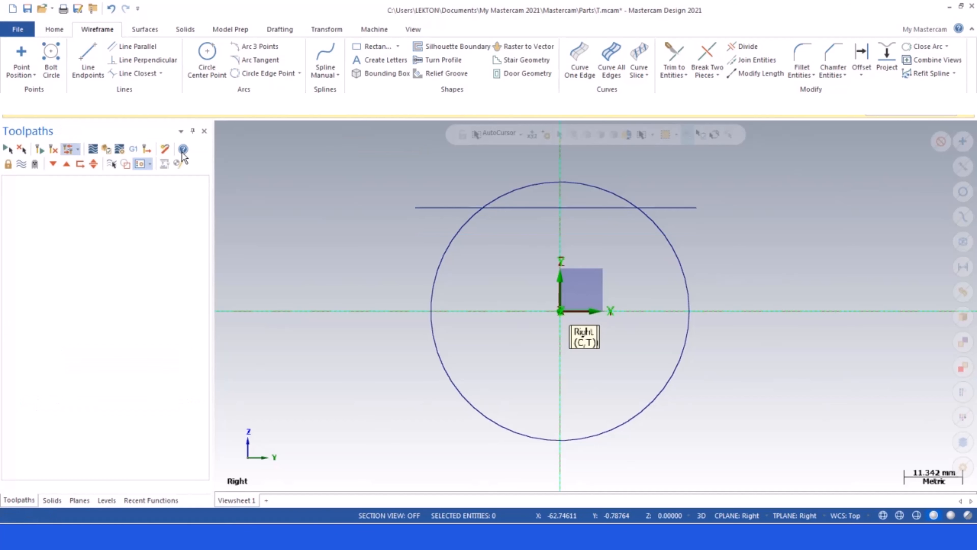
Trim off both ends of the horizontal line outside the circle with Divide
click(747, 47)
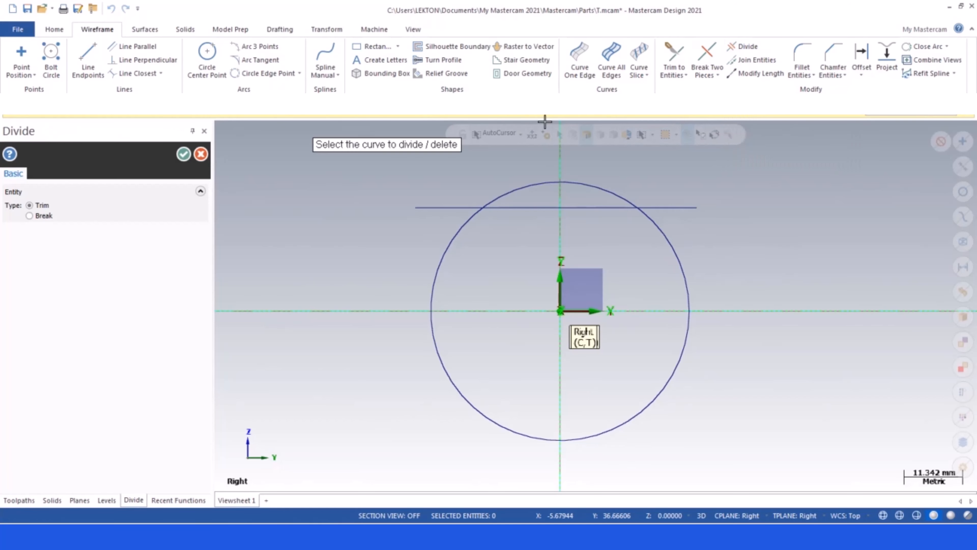
click(430, 207)
click(675, 203)
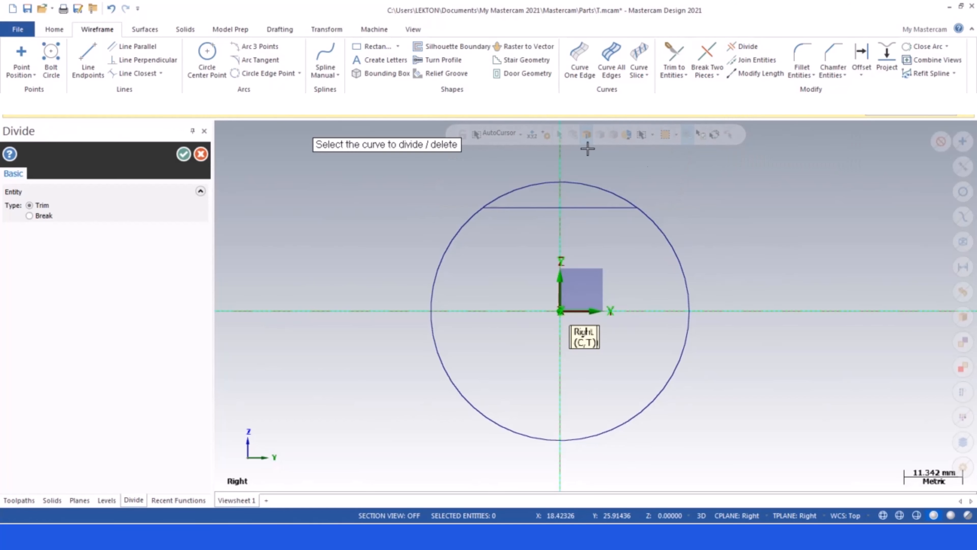
click(184, 154)
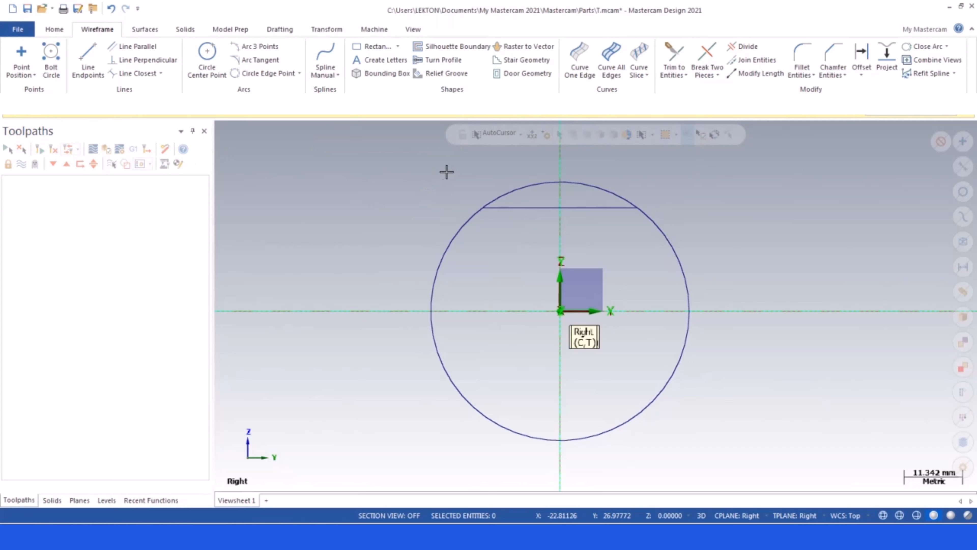
Lengthen the horizontal line by 10 mm at both ends with Modify Length
click(751, 75)
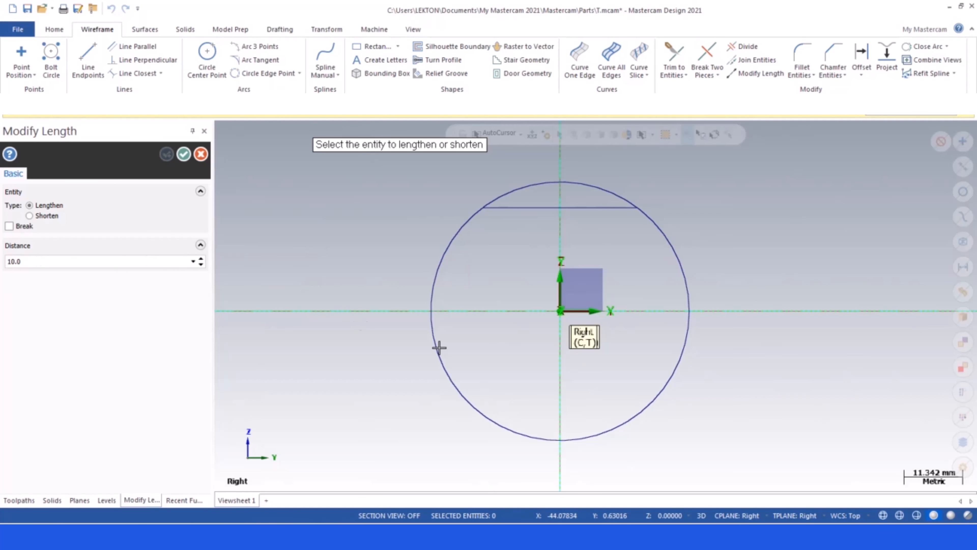
click(624, 207)
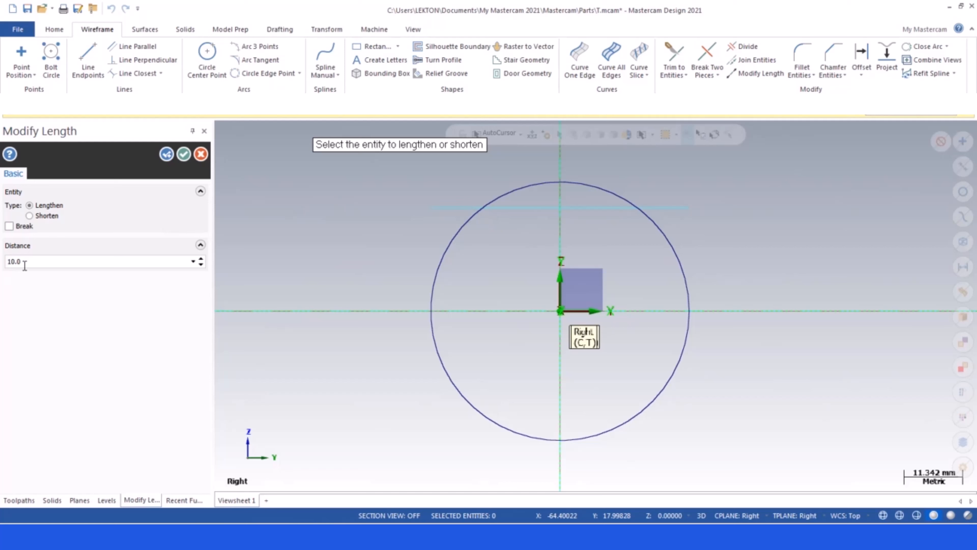
click(167, 156)
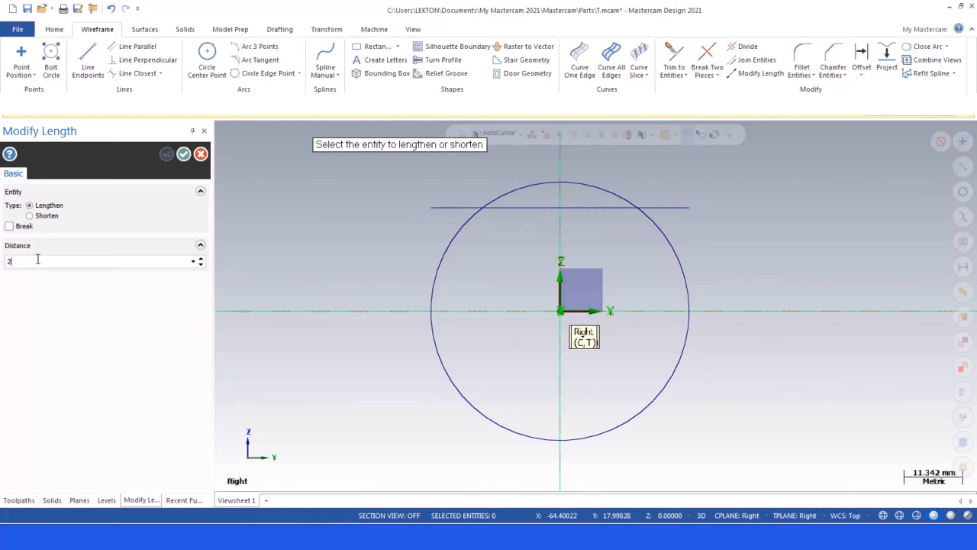
Set the lengthening distance to 2 mm and extend both ends of the horizontal line by it
key(Return)
click(436, 208)
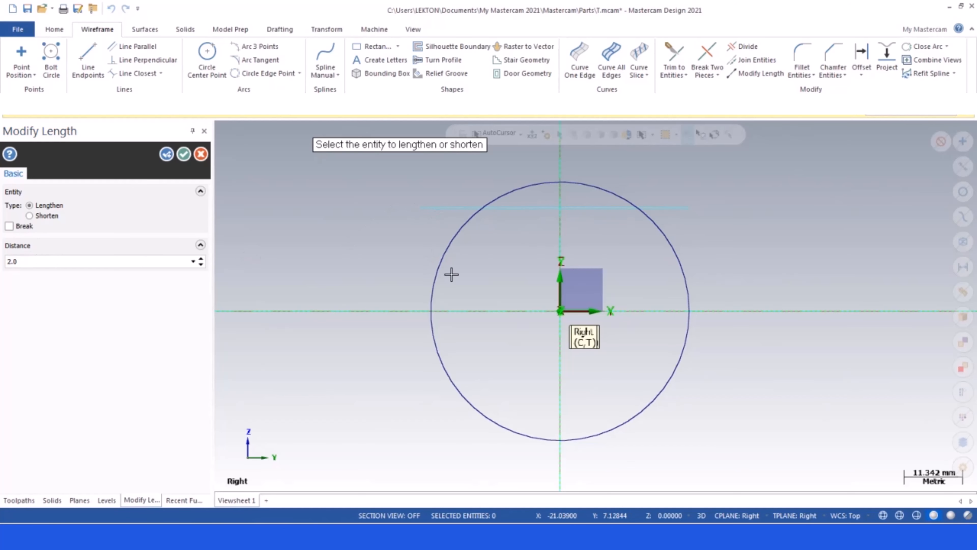
click(672, 208)
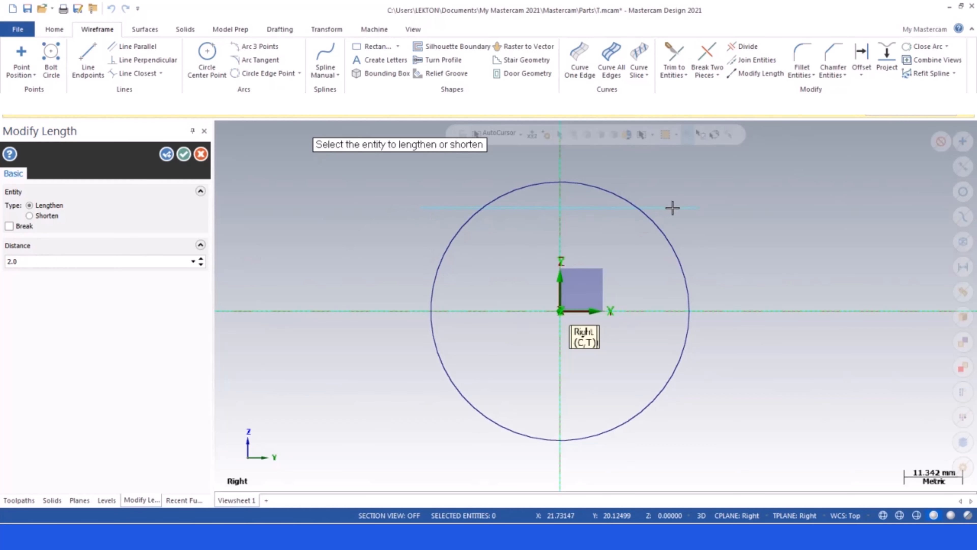
click(184, 155)
Mirror a copy of the horizontal line about the X axis with a Y offset of 0
scroll(519, 216, down, 3)
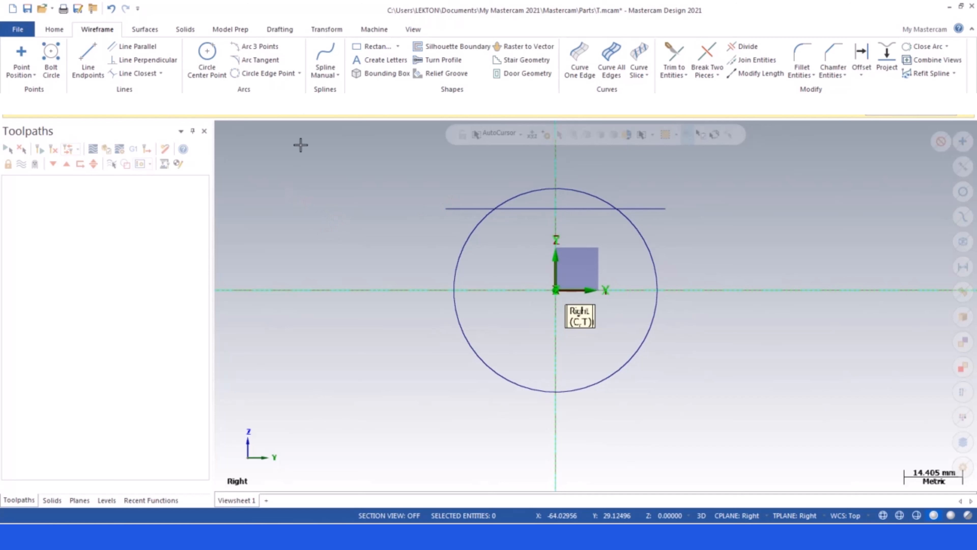
click(326, 31)
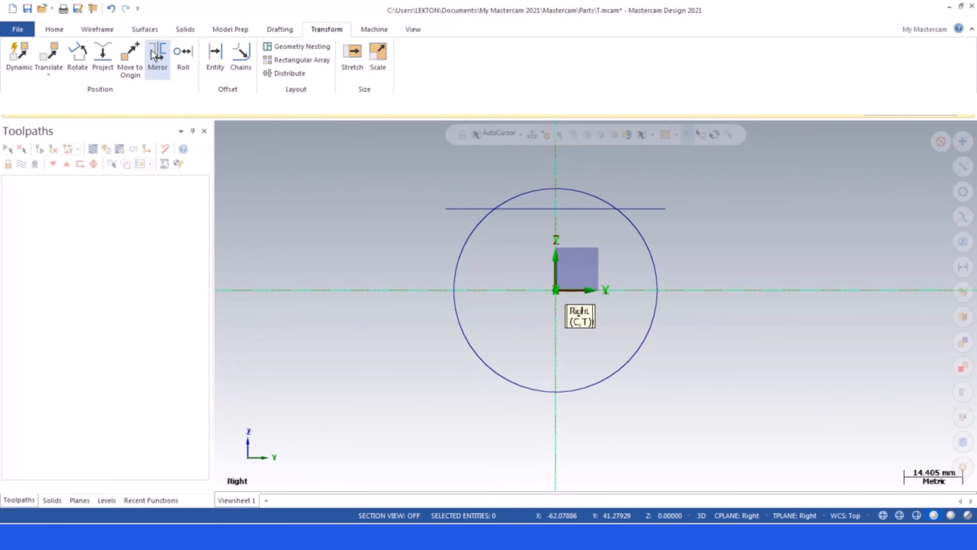
click(156, 56)
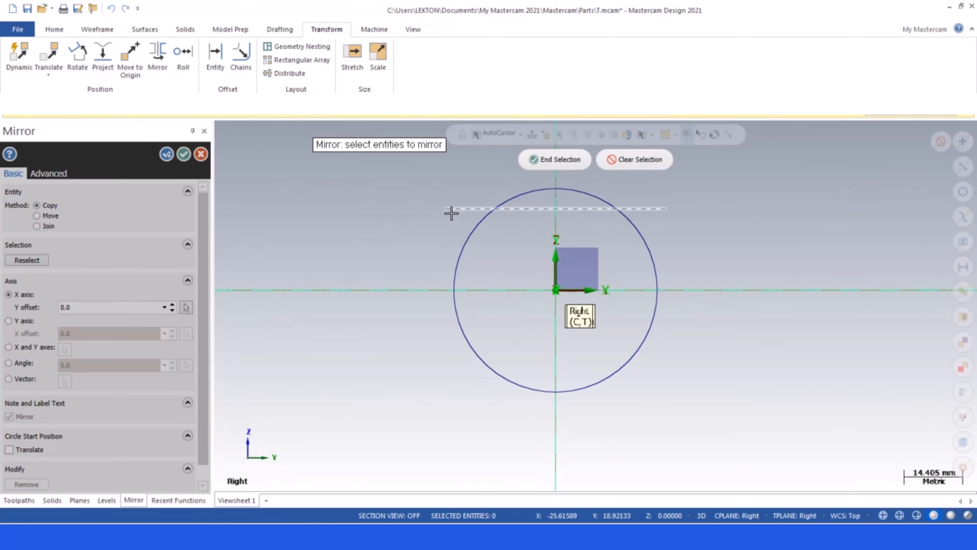
click(570, 164)
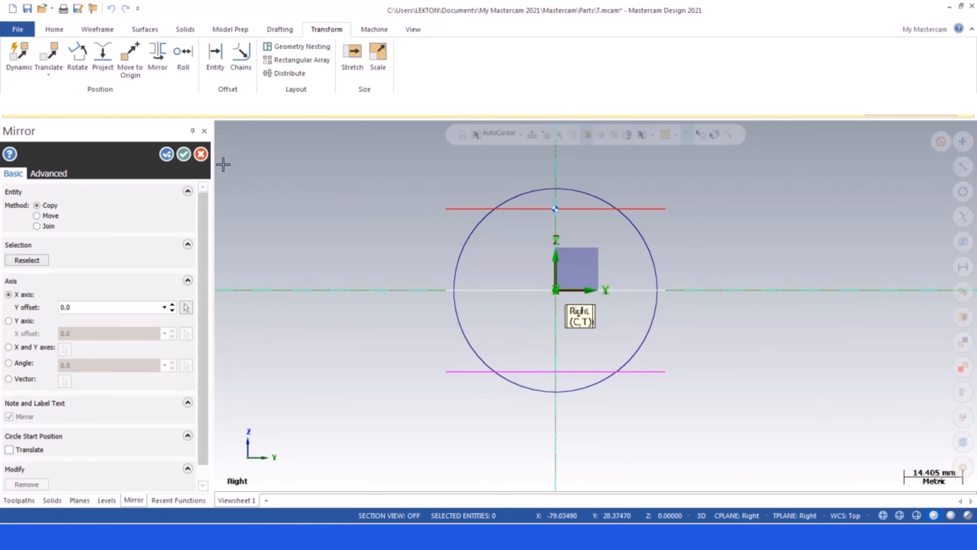
click(184, 154)
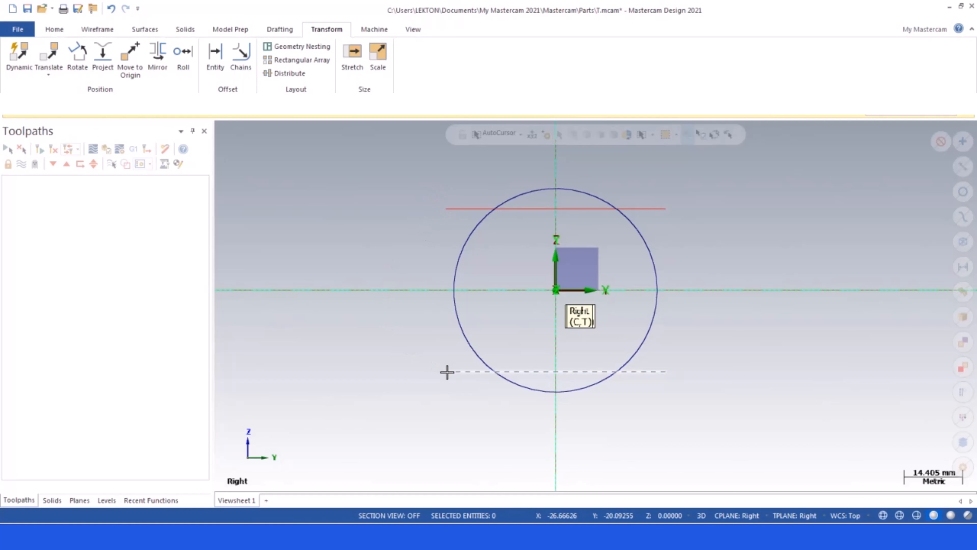
Clear the mirror result colors, turn the geometry to a 3D view, and set the construction plane to Top
right_click(319, 216)
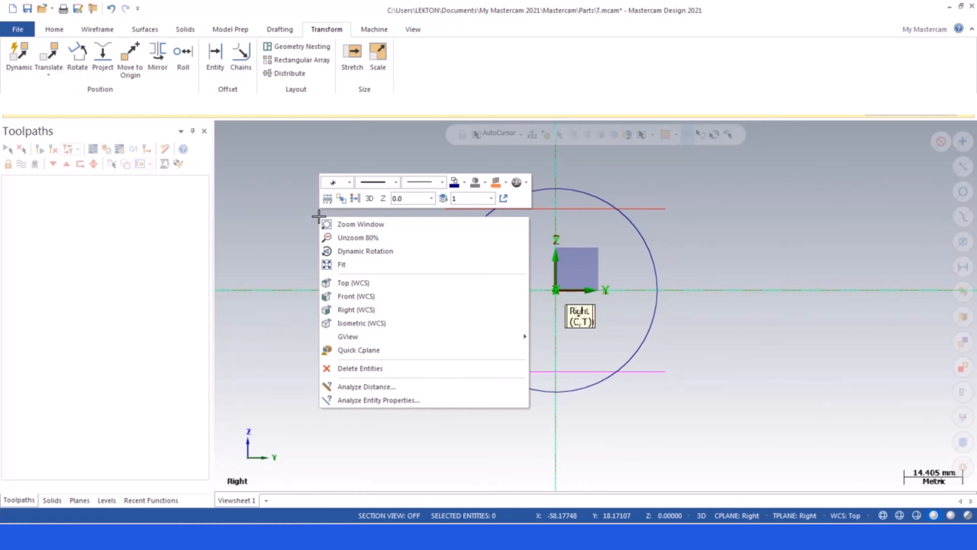
click(354, 198)
middle_drag(327, 207, 388, 238)
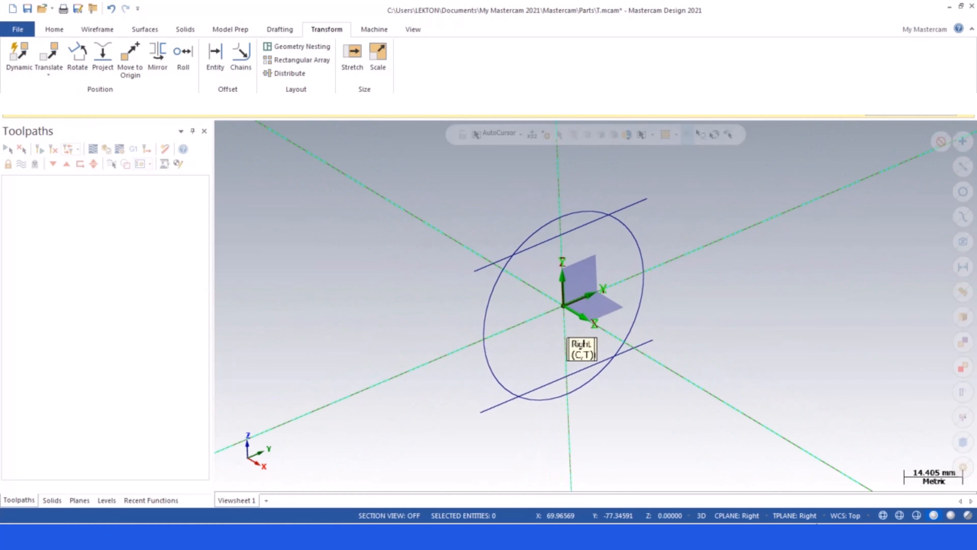
click(753, 515)
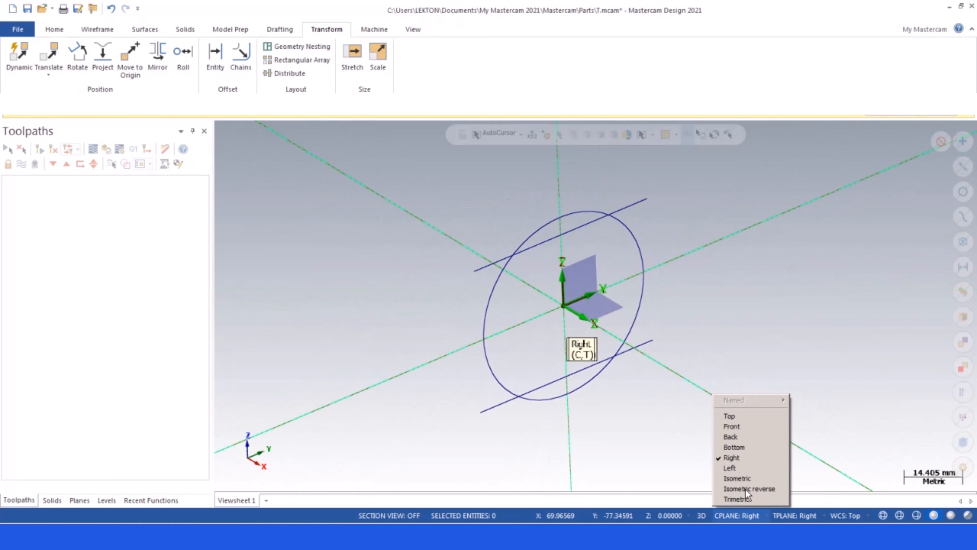
click(739, 418)
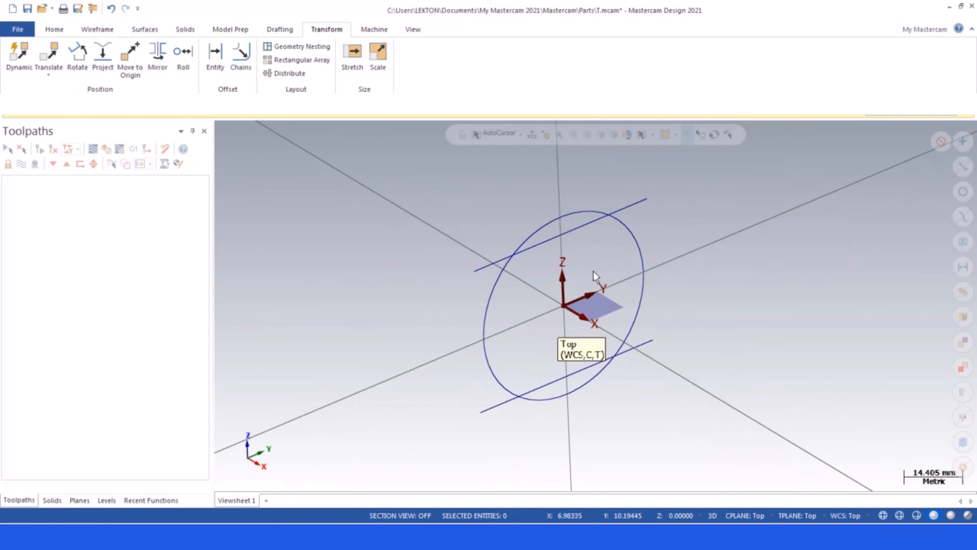
Add a default Mill machine group for the new wireframe geometry
scroll(608, 246, down, 1)
middle_drag(658, 258, 496, 196)
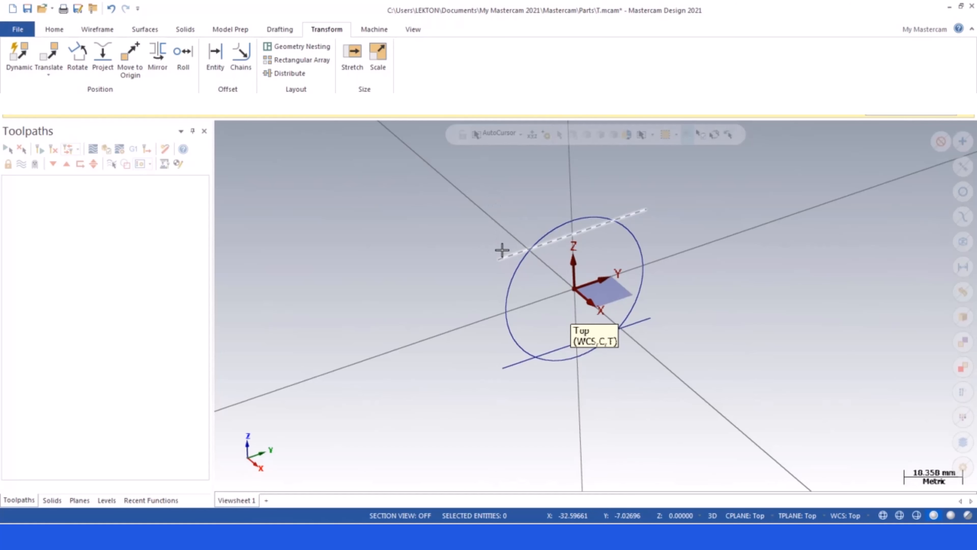
click(374, 30)
click(18, 74)
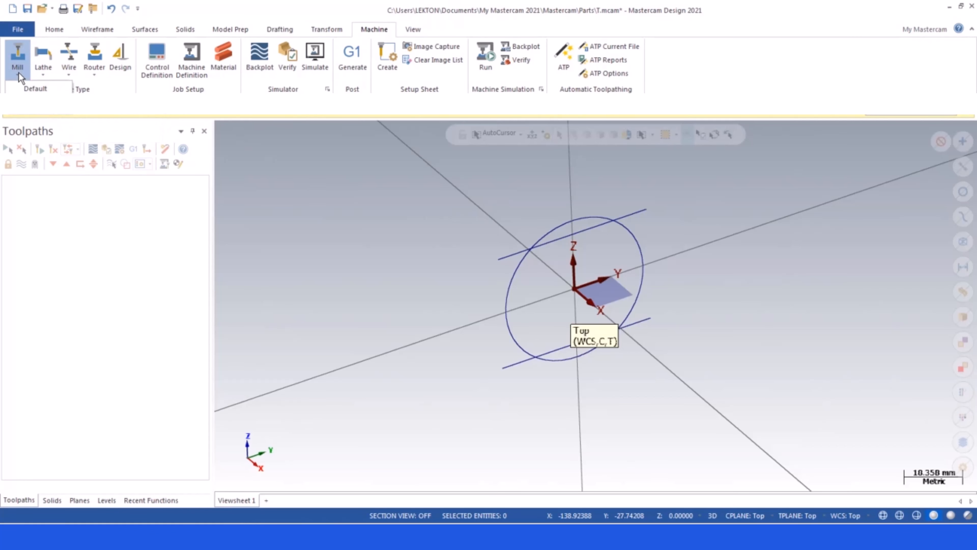
click(35, 88)
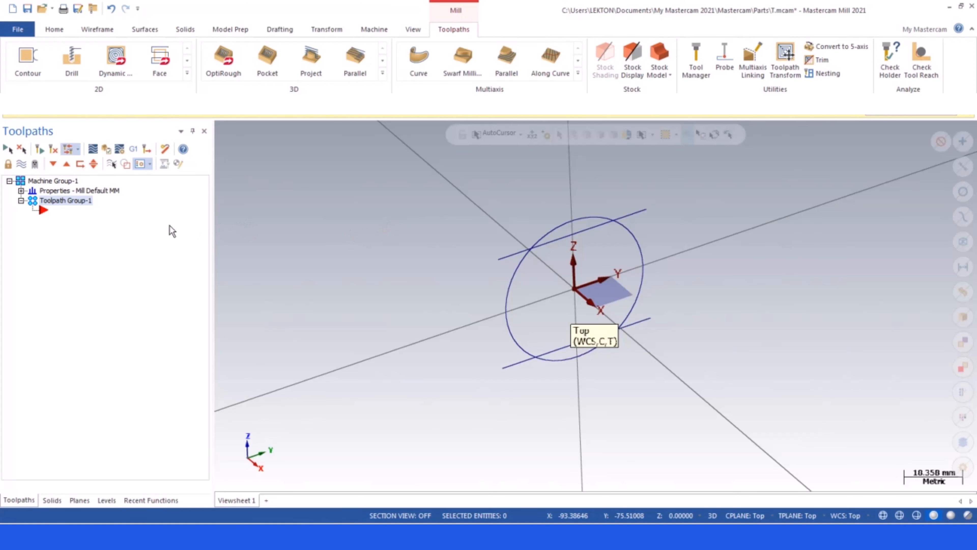
Start a Contour mill toolpath in Toolpath Group-1 using the upper horizontal line as its single chain
right_click(60, 211)
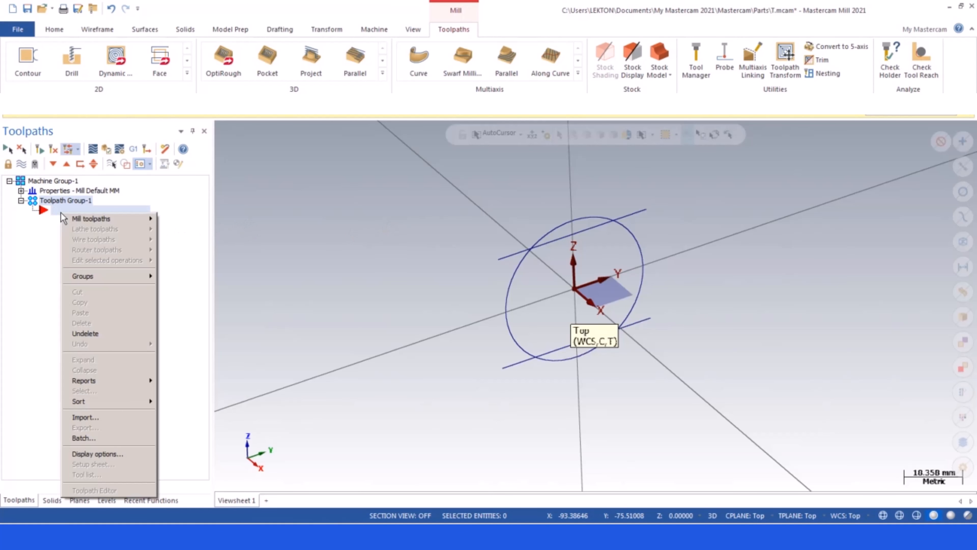
mouse_move(123, 221)
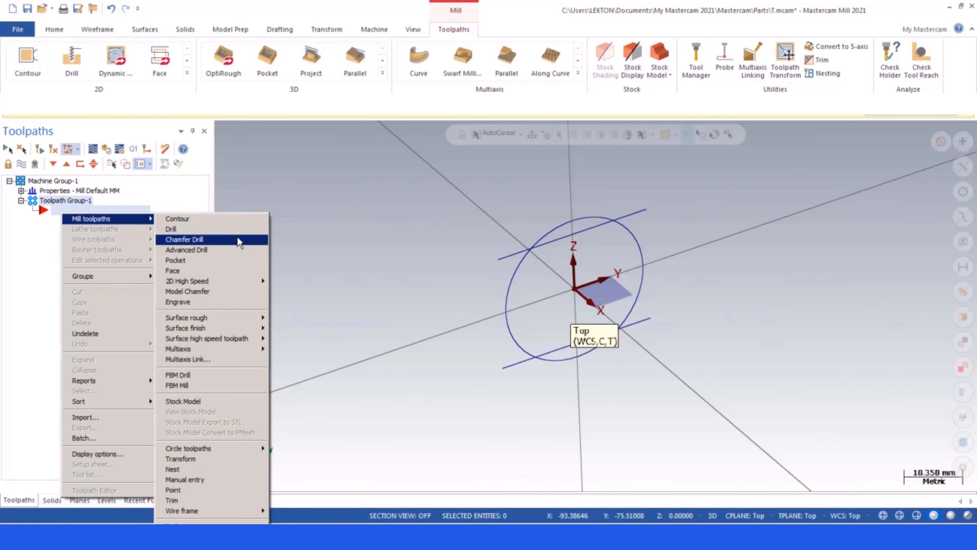
click(239, 225)
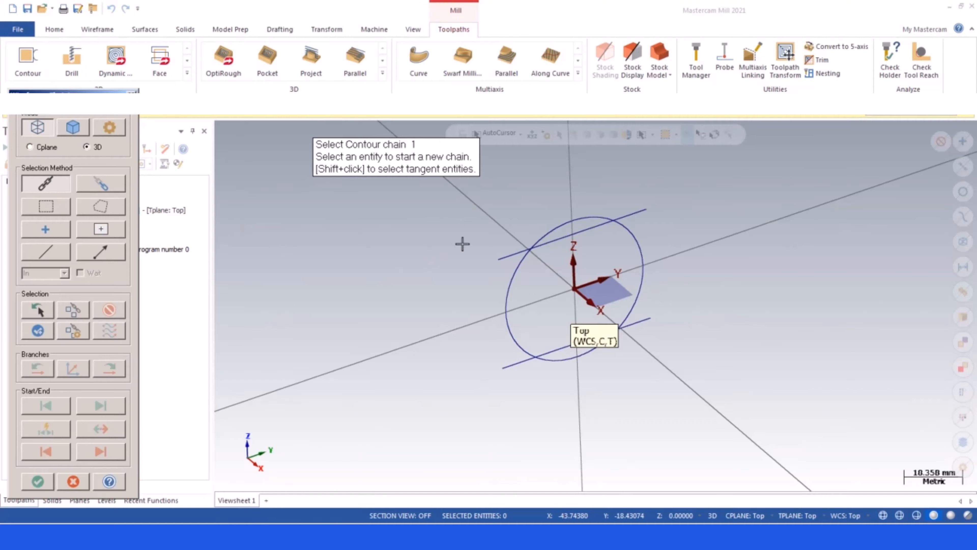
click(496, 256)
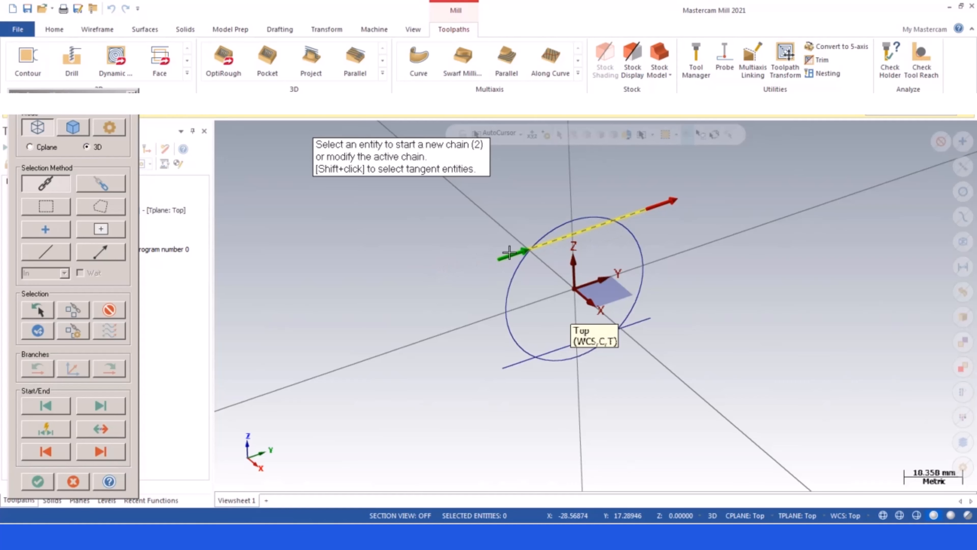
click(40, 484)
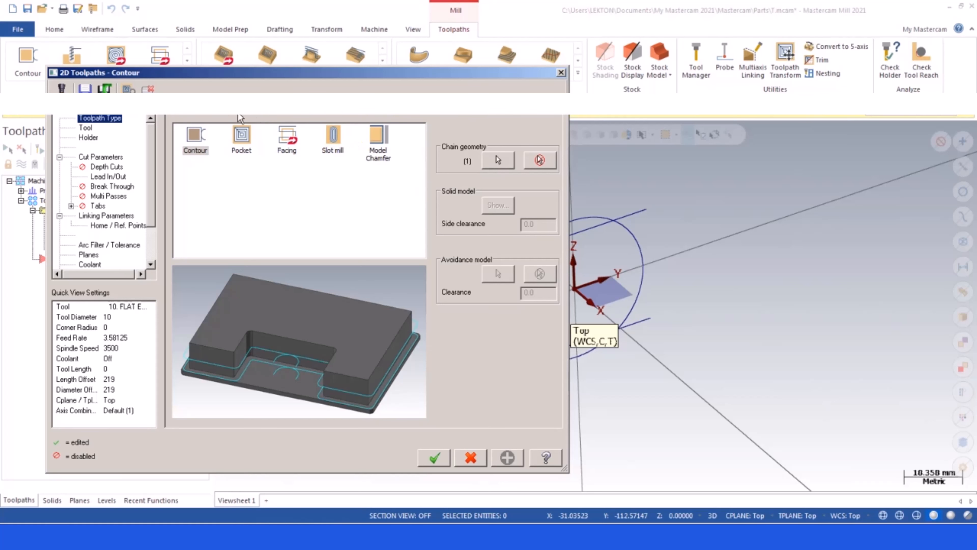
Create a new flat endmill with a 16 mm cutting diameter as the contour toolpath's tool
click(81, 130)
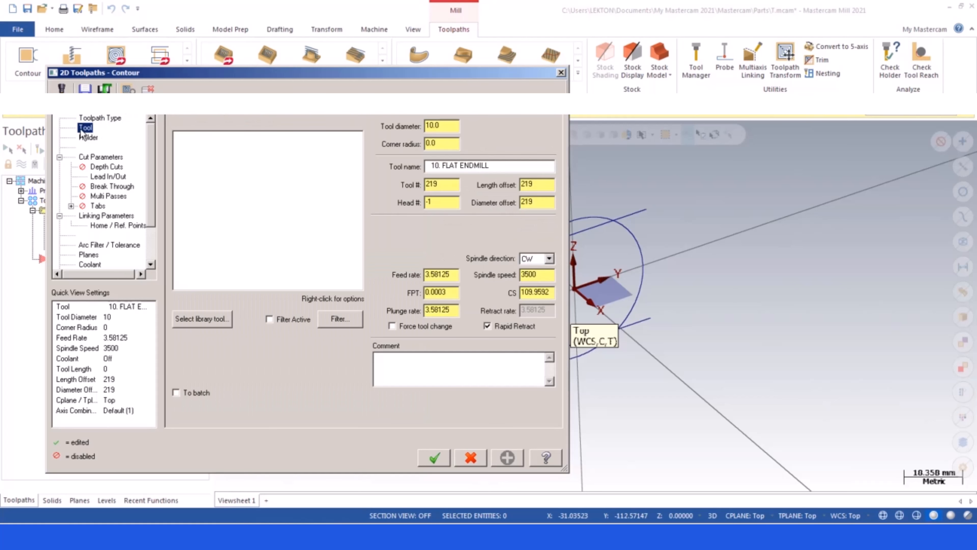
right_click(213, 165)
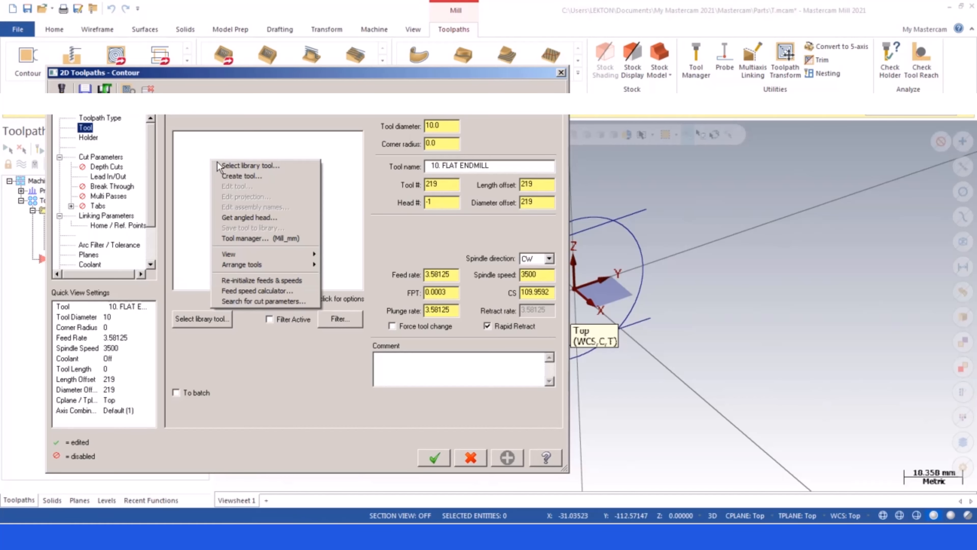
click(243, 176)
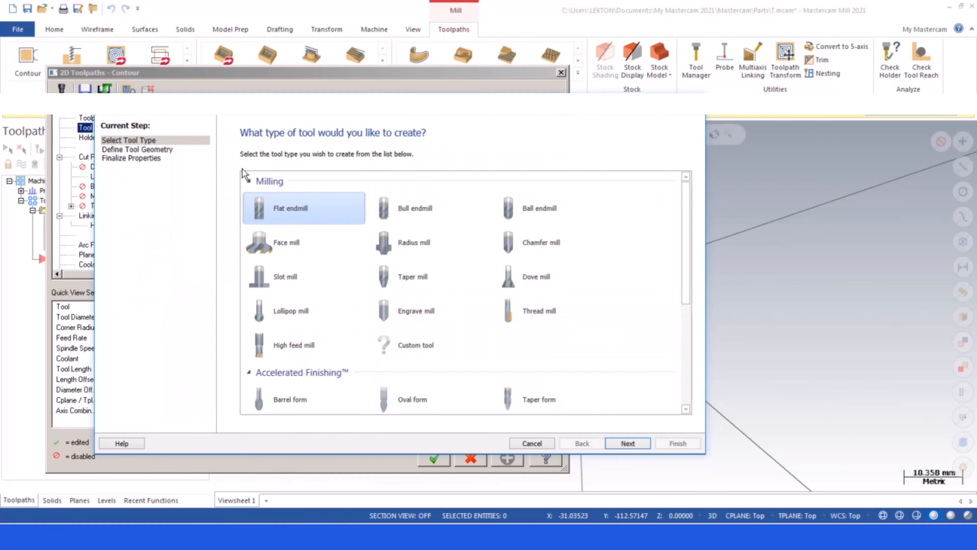
click(628, 439)
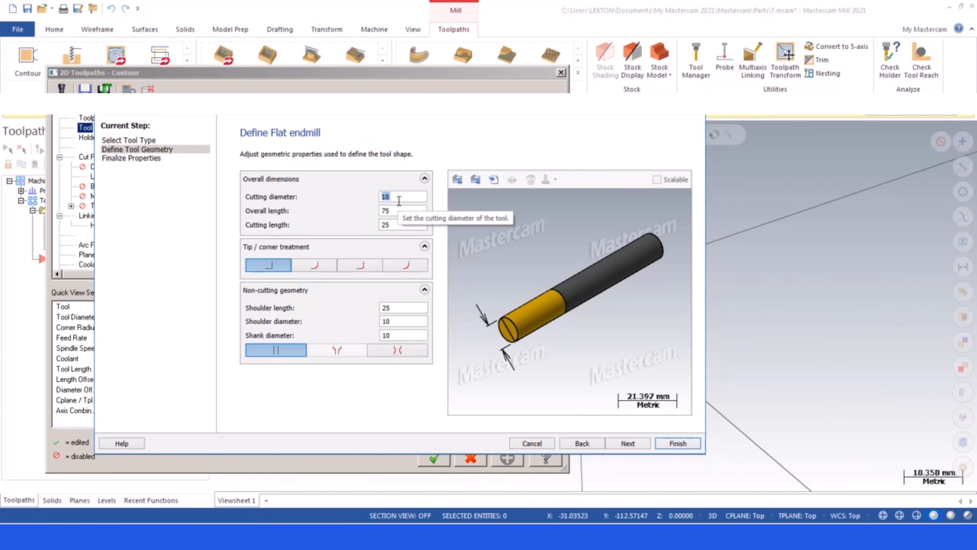
text(16)
key(Tab)
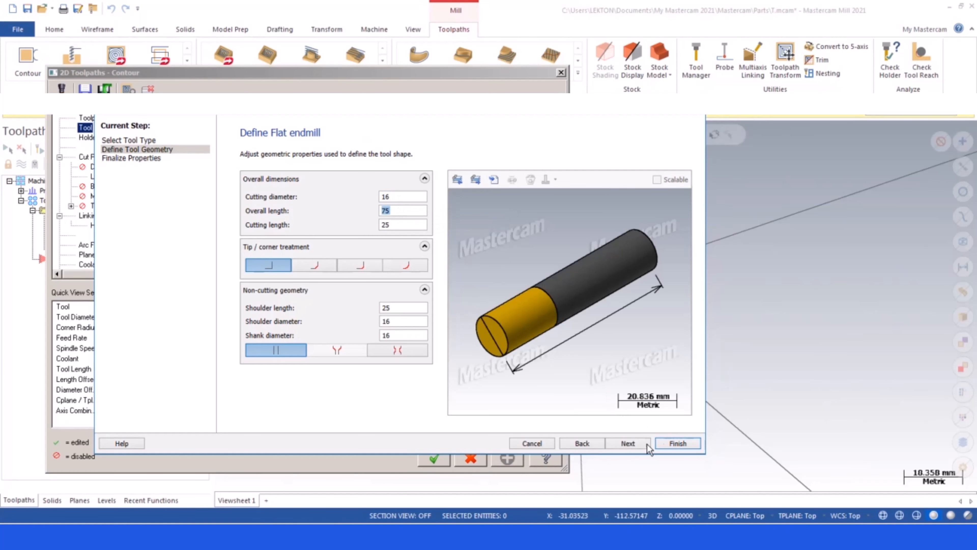
click(629, 444)
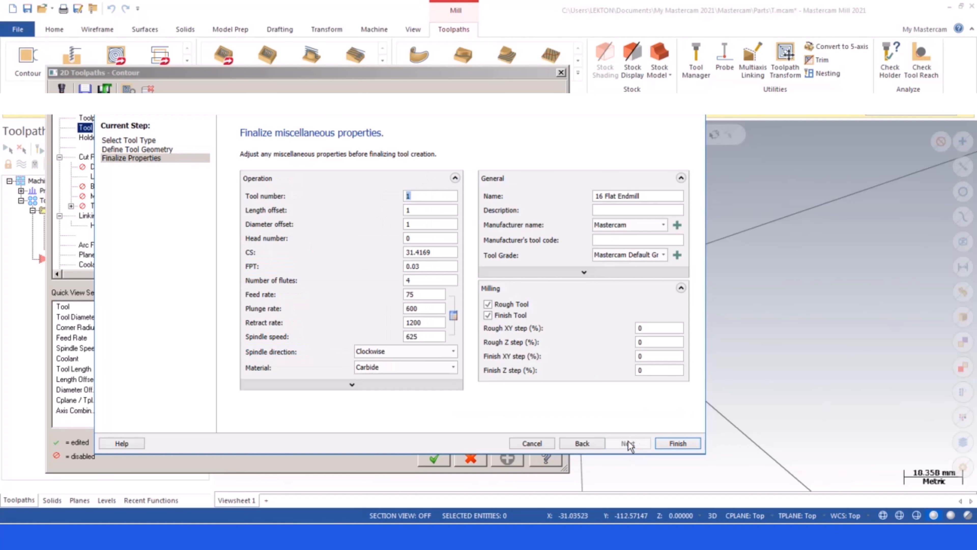
click(673, 443)
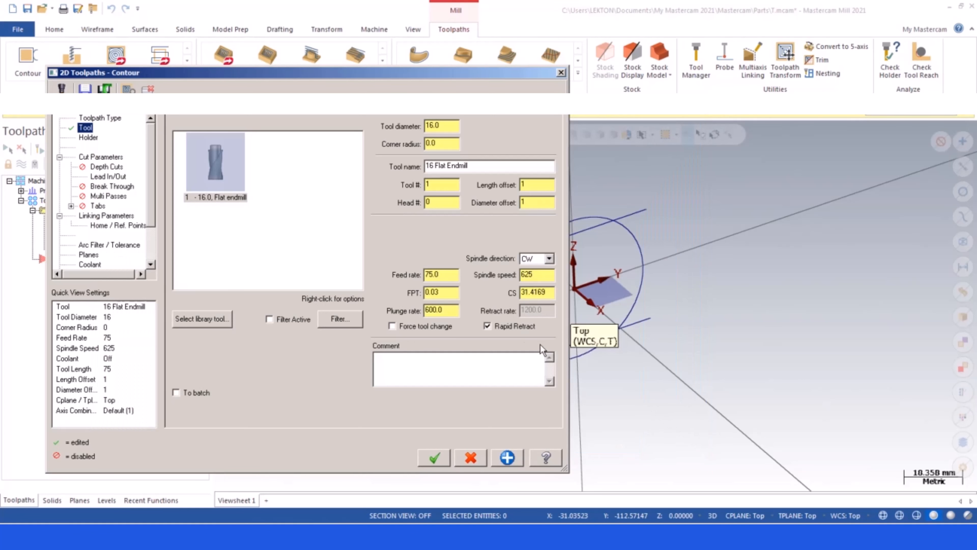
Set the endmill's feed per tooth to 0.1 and its cutting speed to 120
drag(441, 292, 433, 293)
text(1)
drag(444, 294, 414, 293)
double_click(542, 292)
text(120.0)
double_click(540, 292)
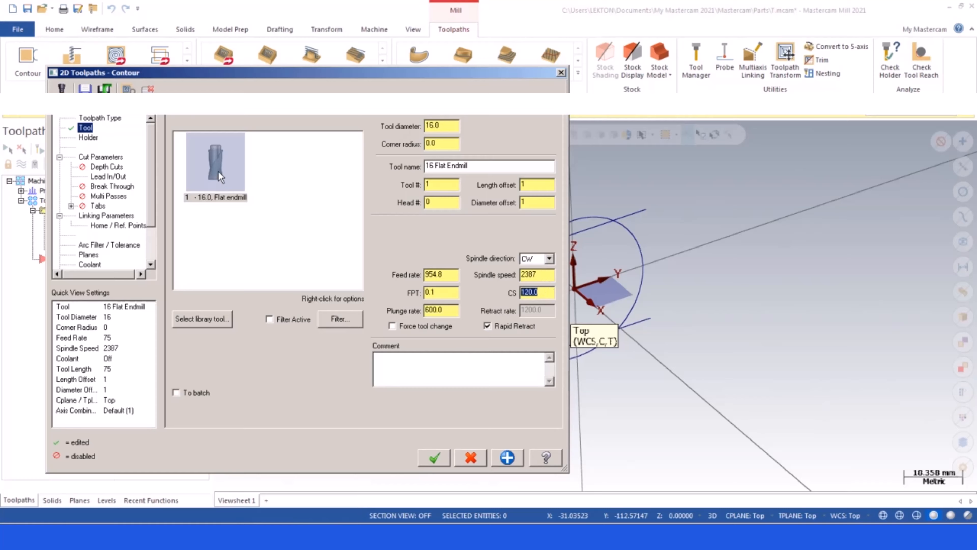
drag(545, 275, 503, 275)
drag(444, 273, 399, 272)
Check the number of flutes in the 16 mm flat endmill's tool definition
right_click(218, 167)
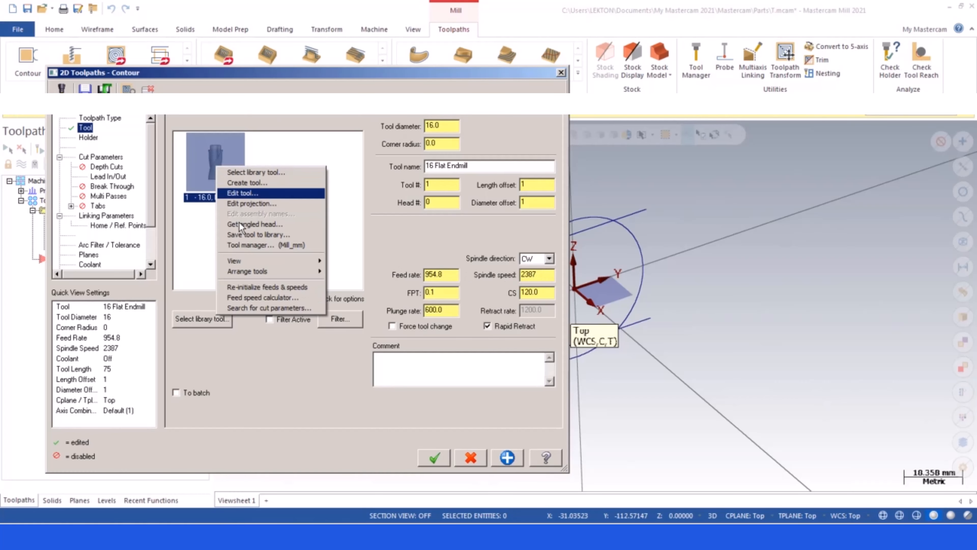
click(258, 194)
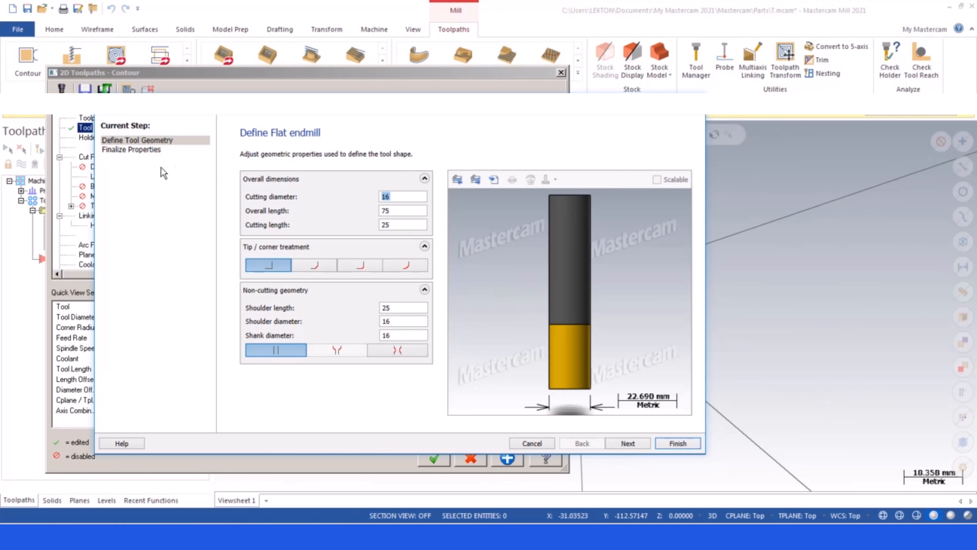
click(130, 150)
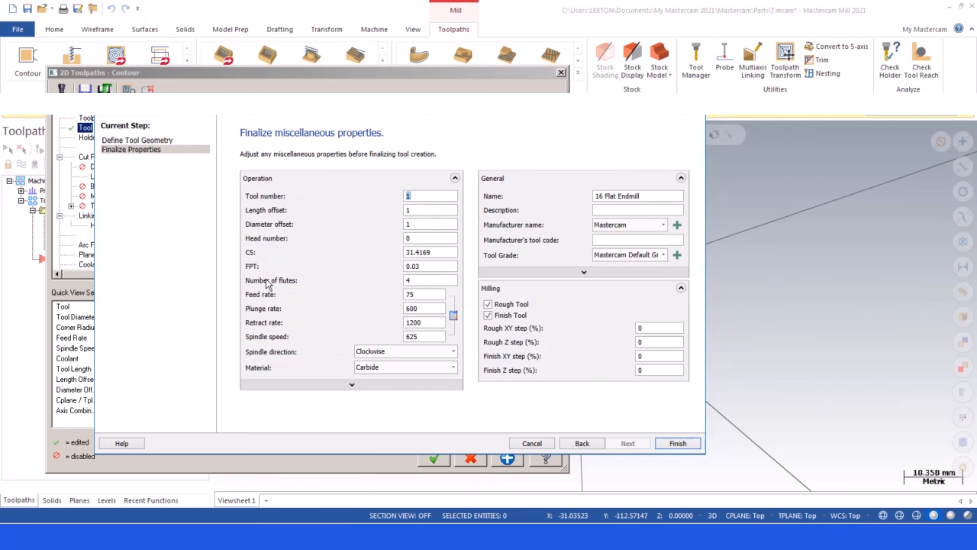
double_click(409, 280)
click(677, 443)
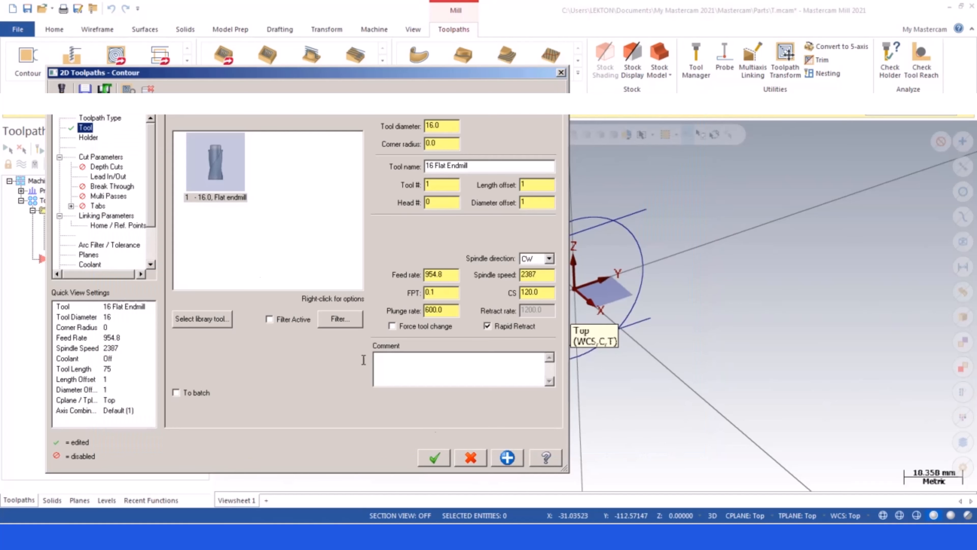
In the contour's linking parameters, set the top of stock to incremental 0.0 and the depth to 0
click(100, 218)
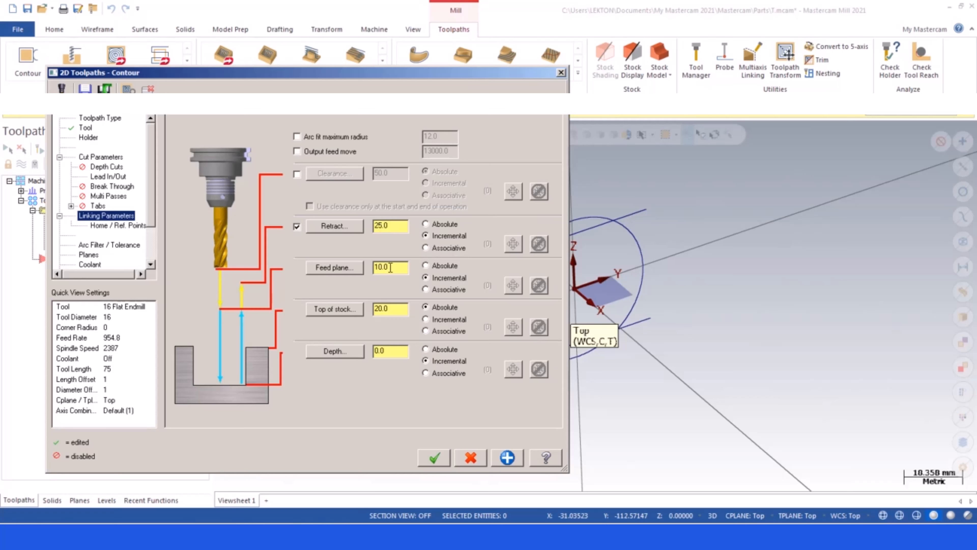
drag(390, 268, 353, 267)
click(425, 319)
drag(389, 308, 351, 308)
text(0.0)
drag(391, 351, 367, 351)
text(-)
key(BackSpace)
text(0)
Disable Lead In/Out for the contour and generate the toolpath
click(98, 156)
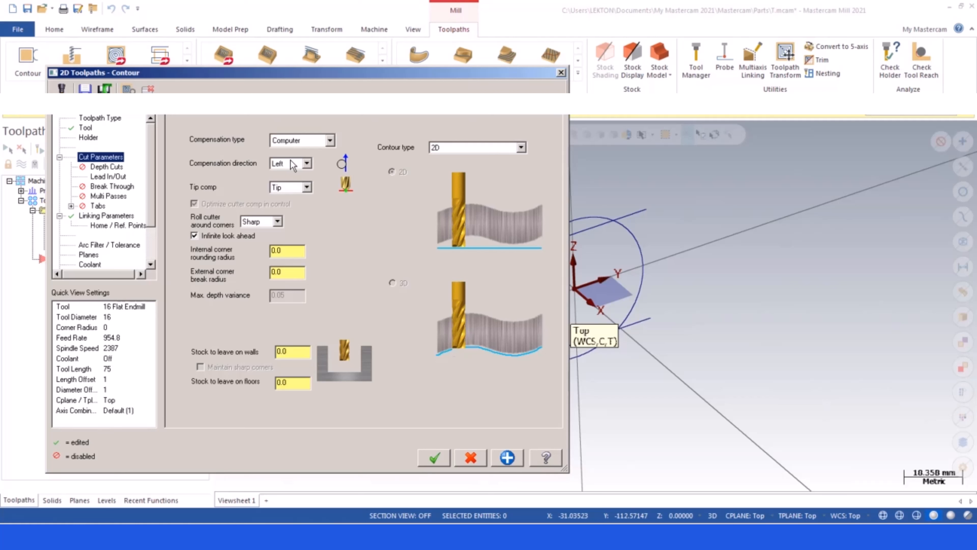
click(108, 177)
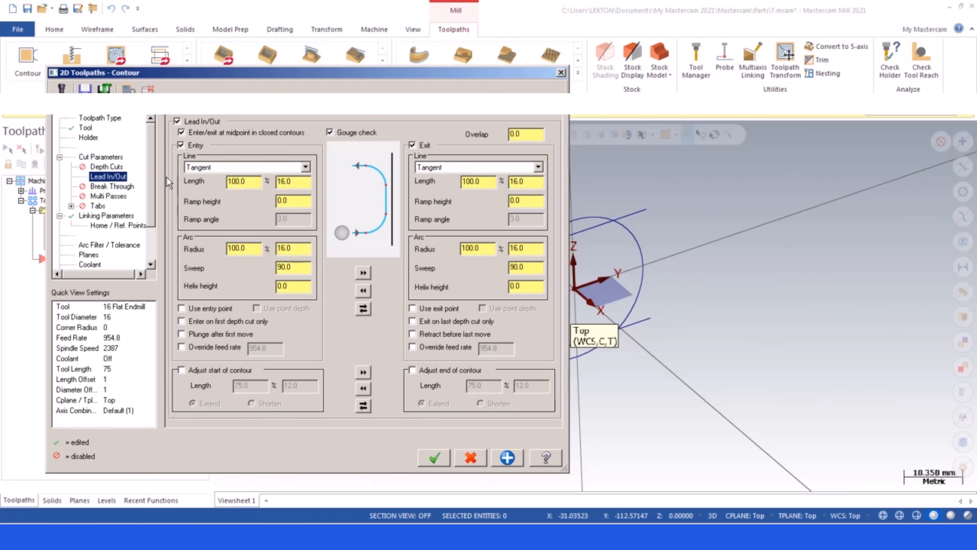
click(177, 121)
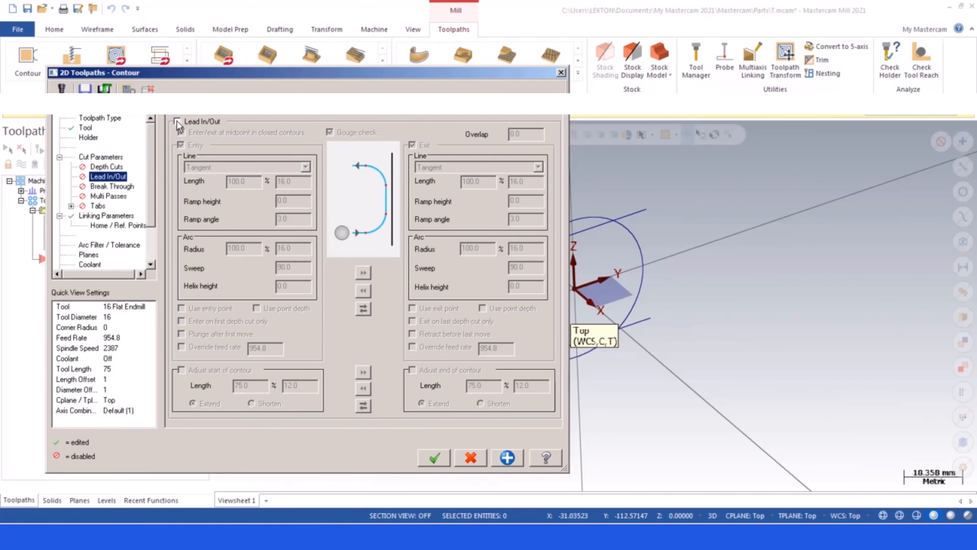
click(436, 458)
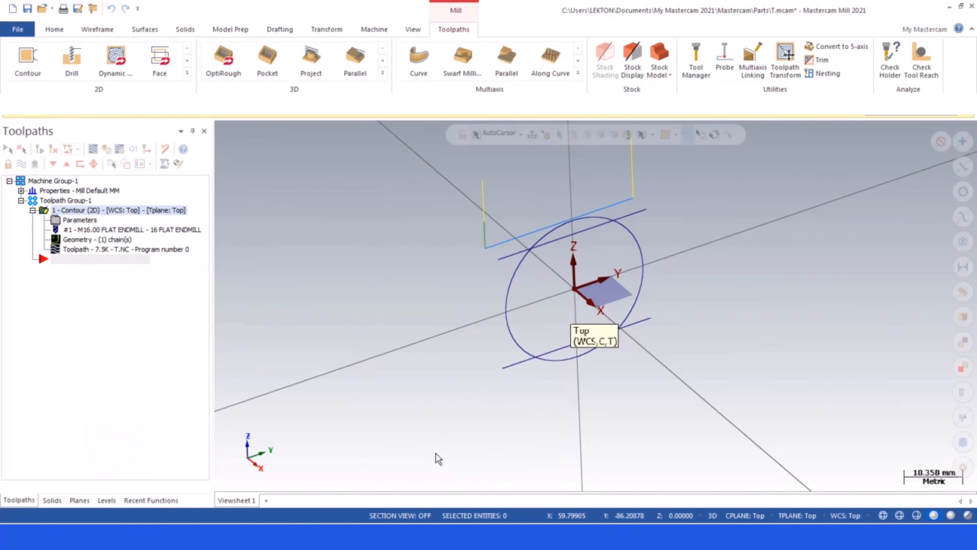
Set the construction plane to Right in 2D mode with a Z depth of 0.2
mouse_move(399, 290)
middle_down()
mouse_move(451, 310)
mouse_move(483, 343)
mouse_move(419, 274)
mouse_move(430, 297)
mouse_move(416, 289)
middle_up()
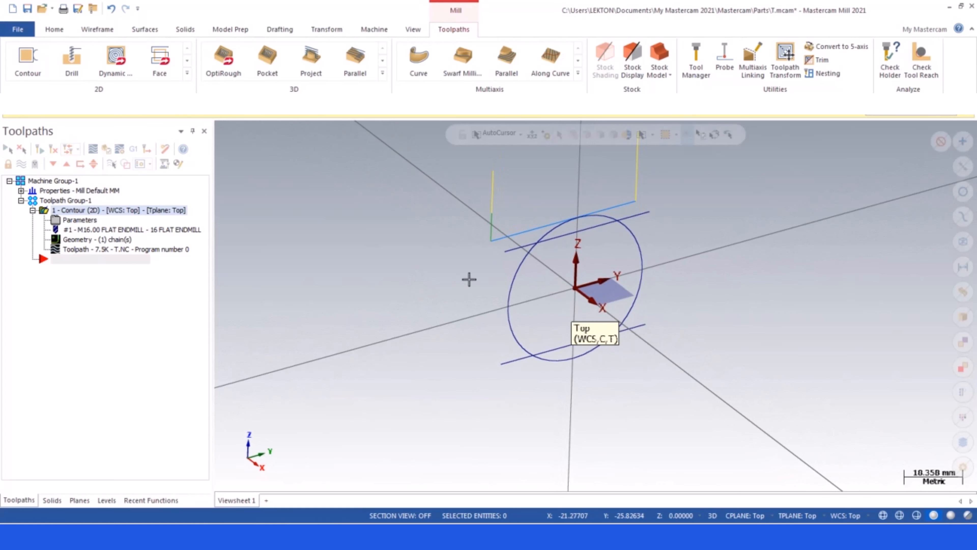
middle_drag(643, 264, 534, 217)
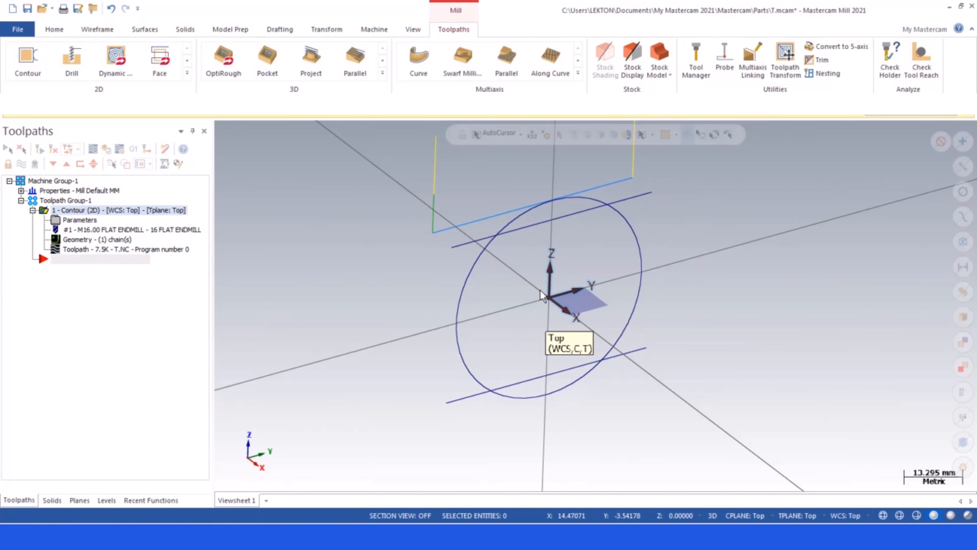
click(578, 322)
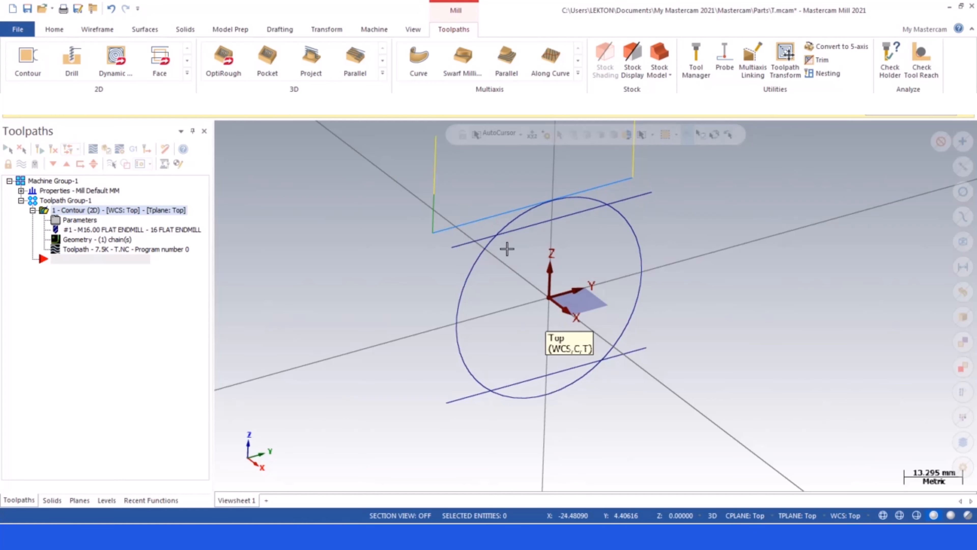
click(750, 516)
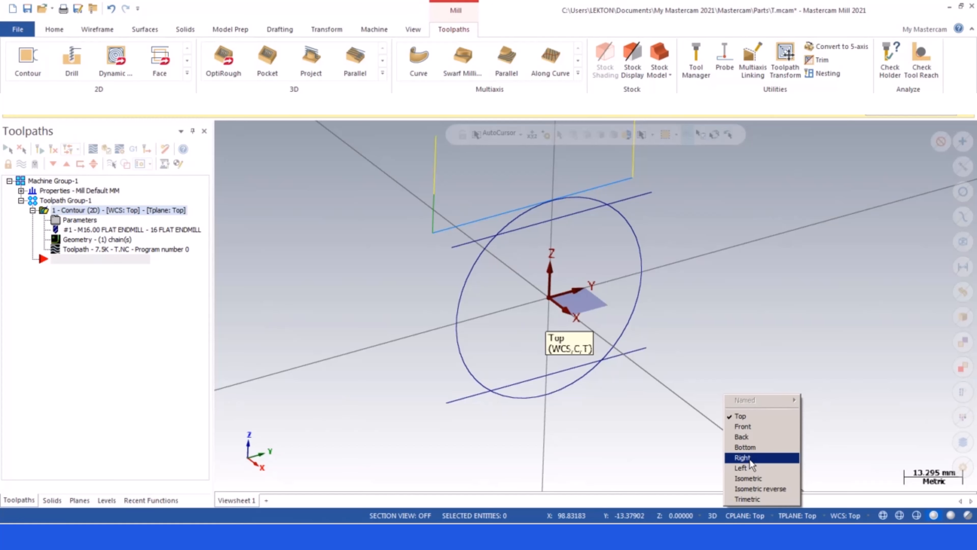
click(742, 458)
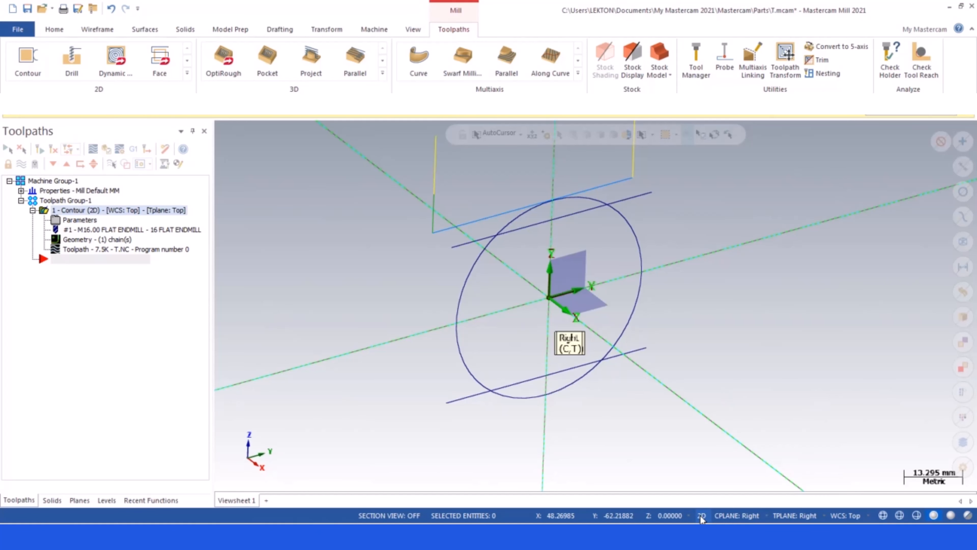
click(663, 513)
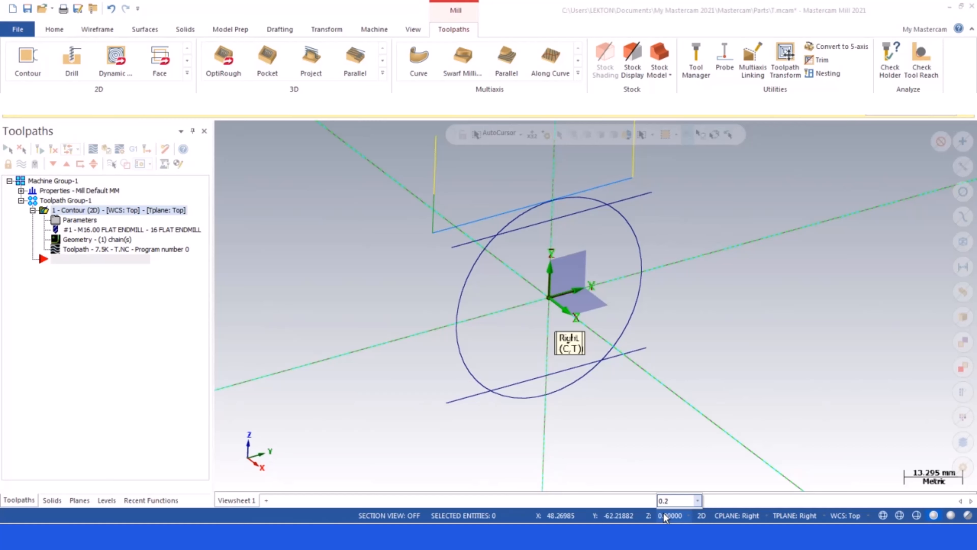
key(Return)
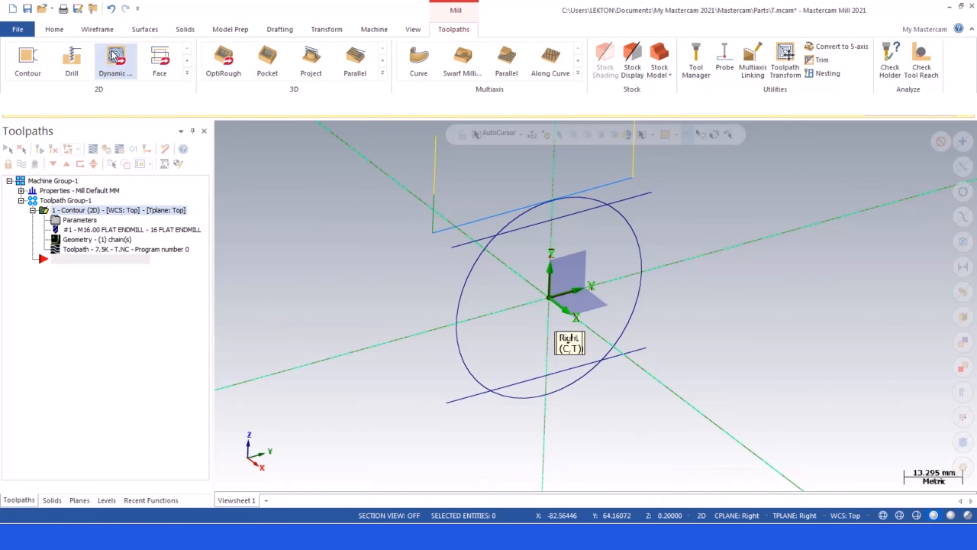
Draw a 54 mm horizontal line over the upper line's endpoints at Z depth 0.2, with a Y axis offset of 20
click(97, 30)
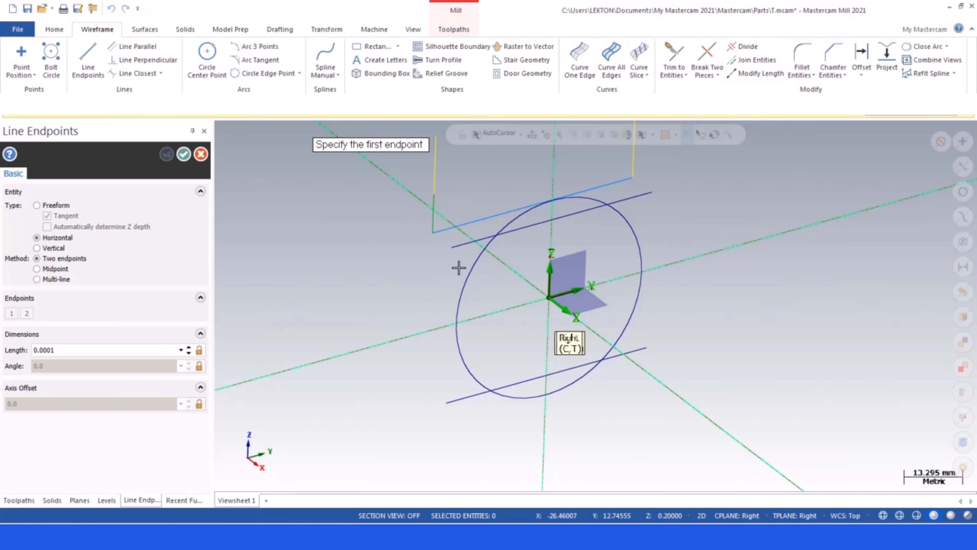
click(456, 246)
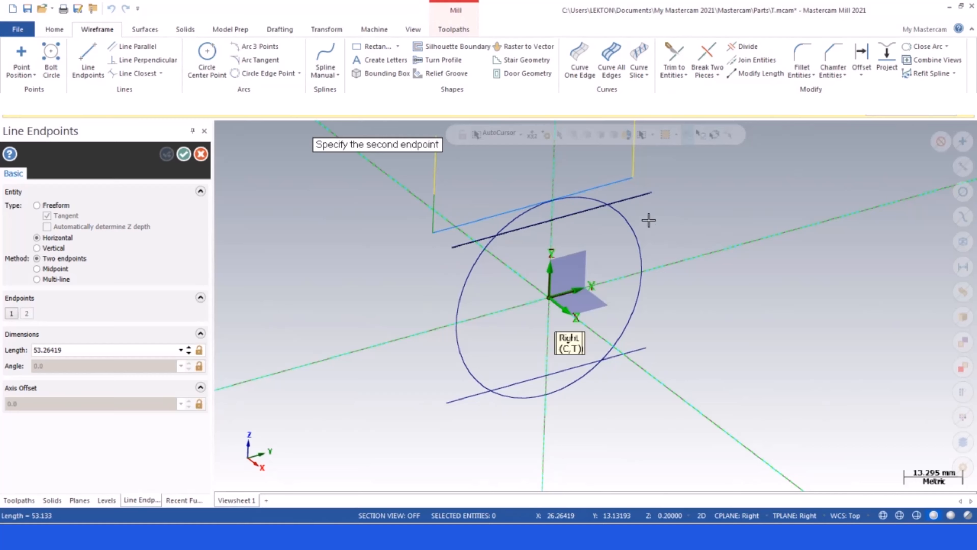
click(651, 193)
scroll(443, 229, up, 6)
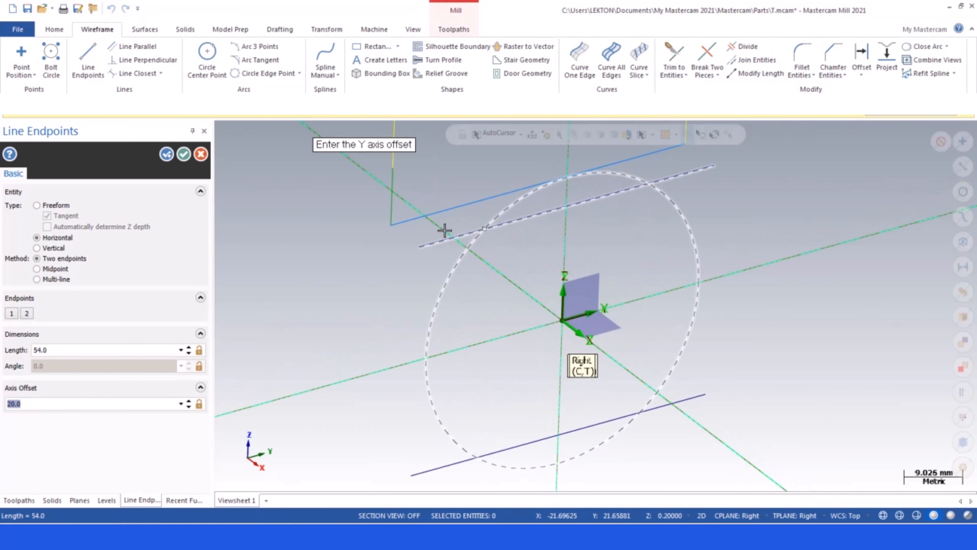
scroll(400, 289, up, 3)
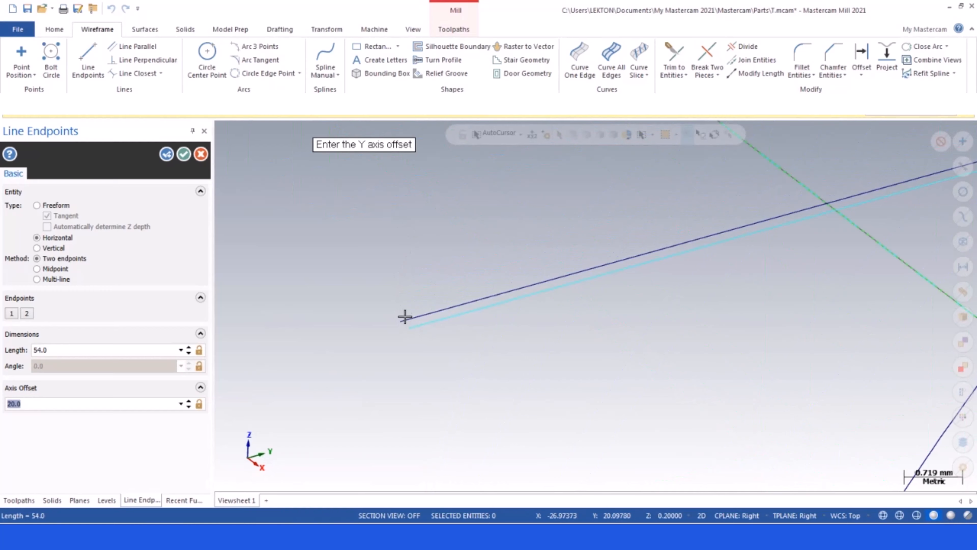
click(201, 157)
scroll(329, 212, down, 4)
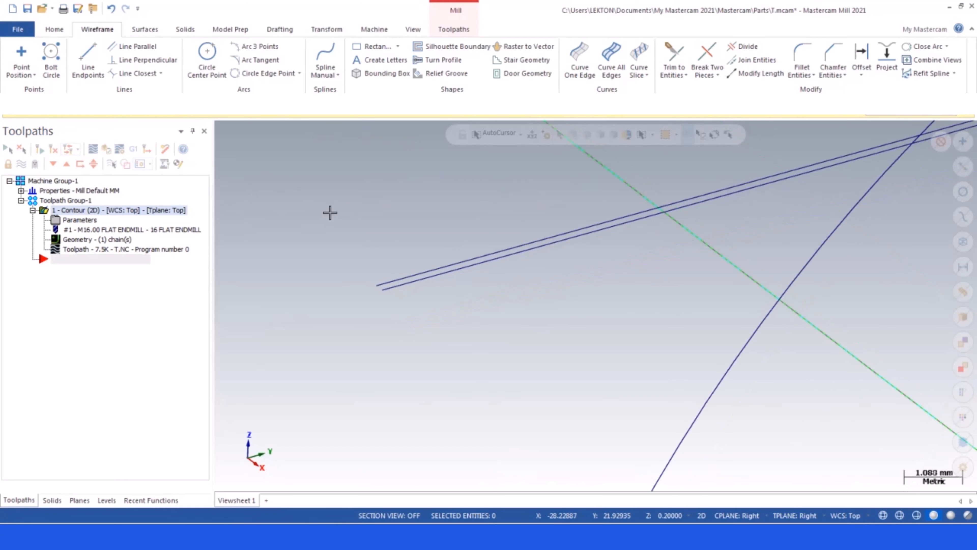
Delete the original upper line beside the new one, including its toolpath-associated geometry
scroll(383, 255, up, 3)
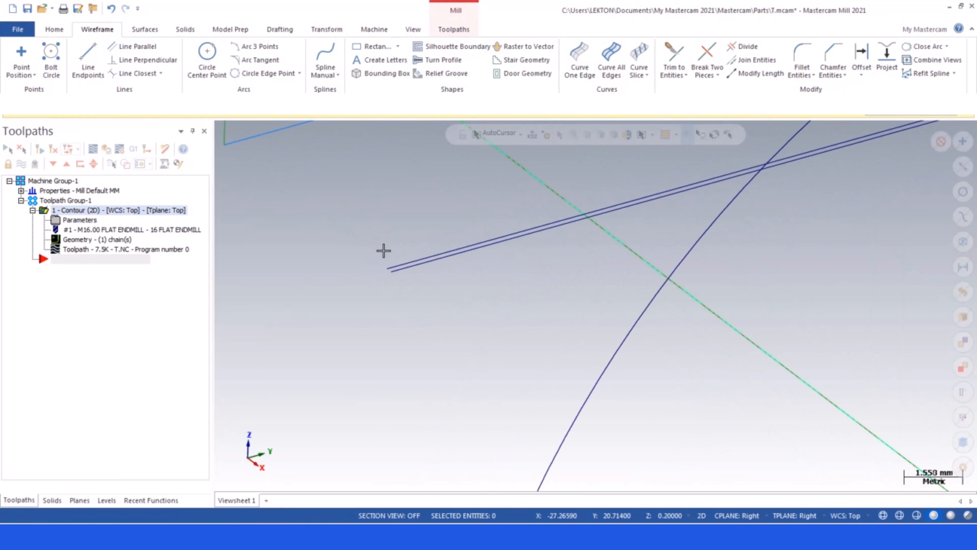
click(390, 267)
key(Delete)
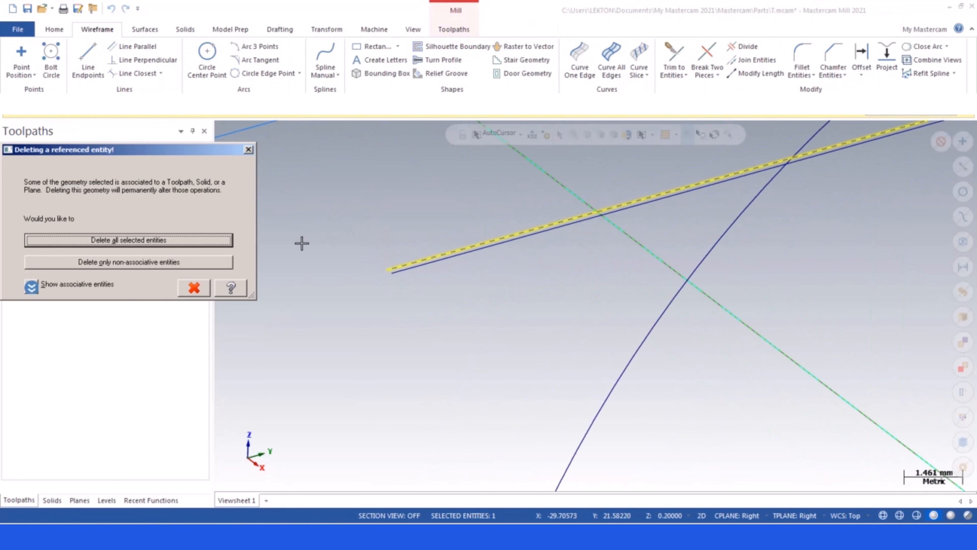
click(142, 242)
scroll(443, 257, down, 6)
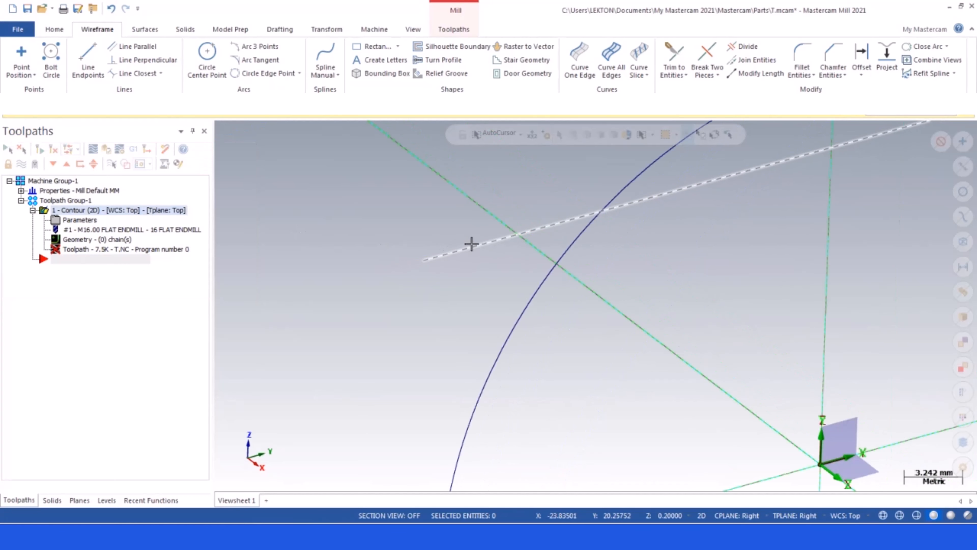
Add the new upper line as the chain in the first contour's geometry, running toward positive Y
click(74, 241)
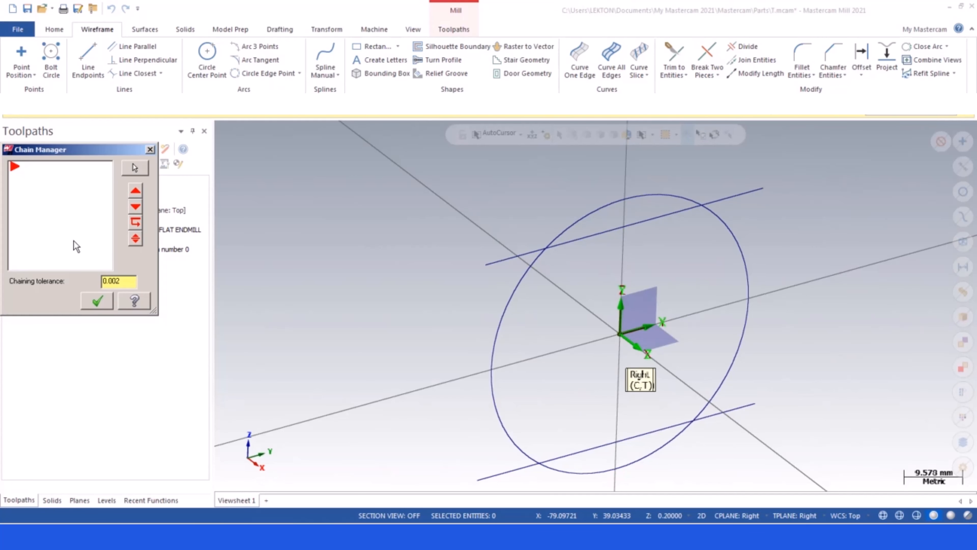
right_click(36, 193)
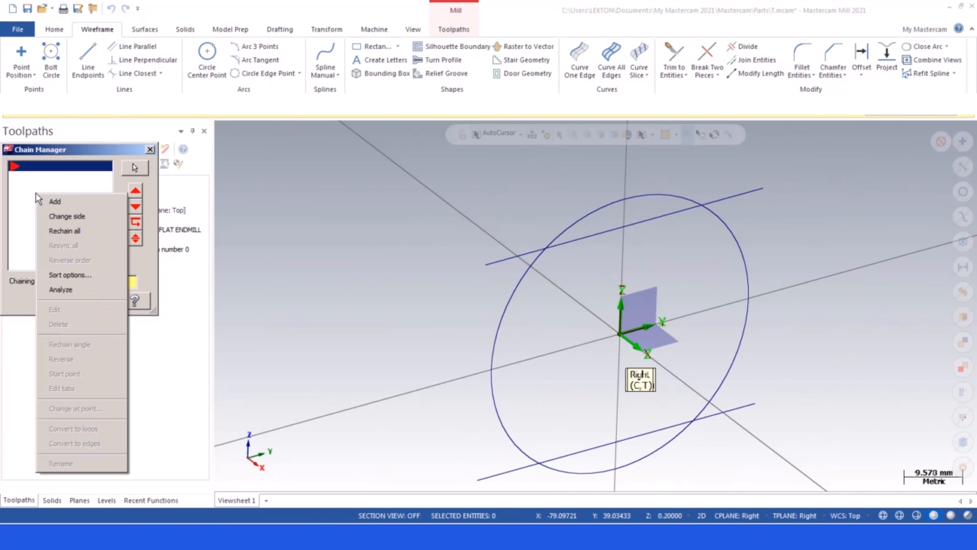
click(53, 203)
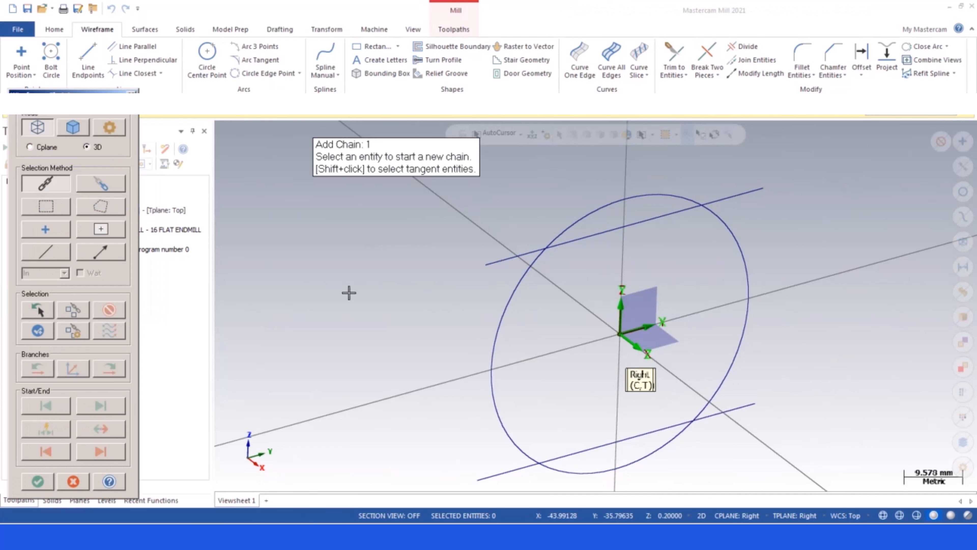
click(481, 269)
click(37, 481)
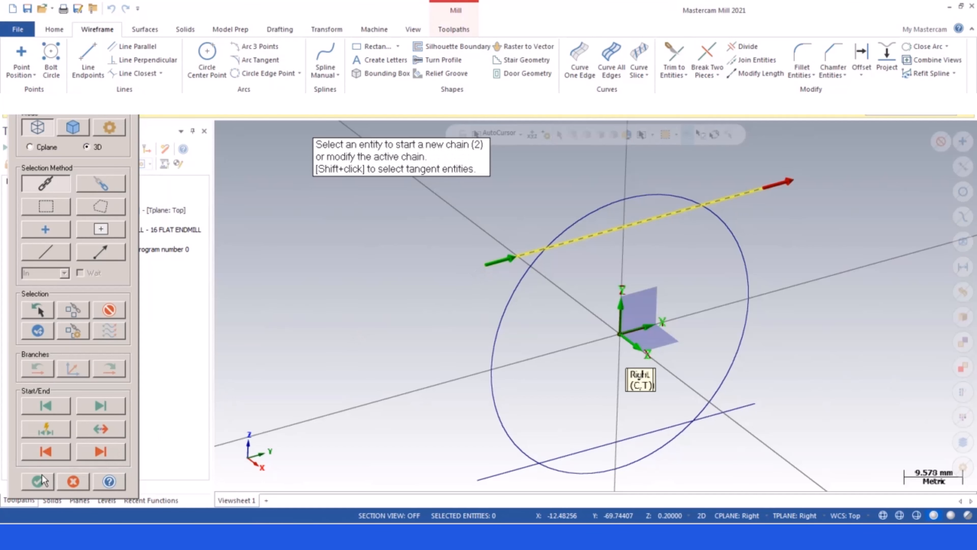
click(103, 304)
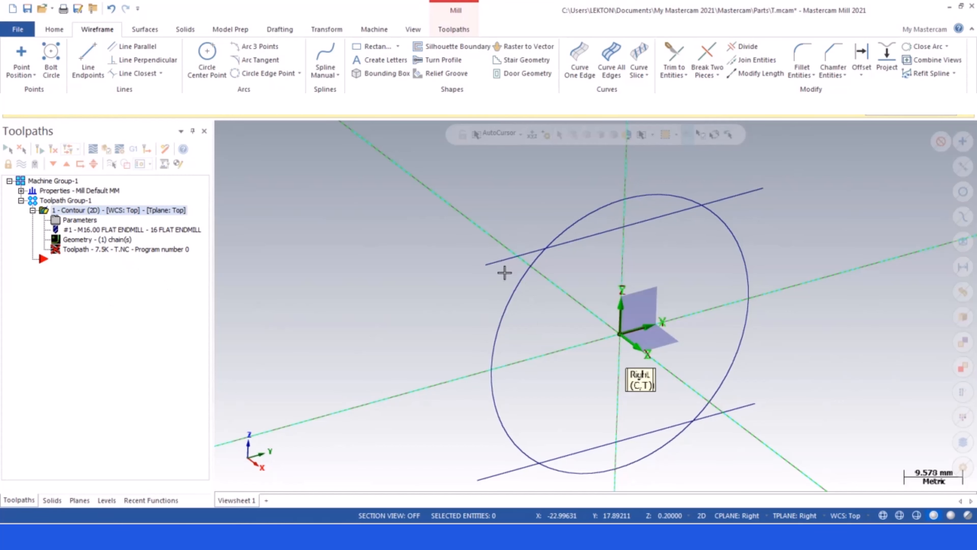
Set the Z depth to -20 and draw a 54 mm horizontal line from the upper line's endpoints with a Y axis offset of 20
scroll(569, 222, down, 2)
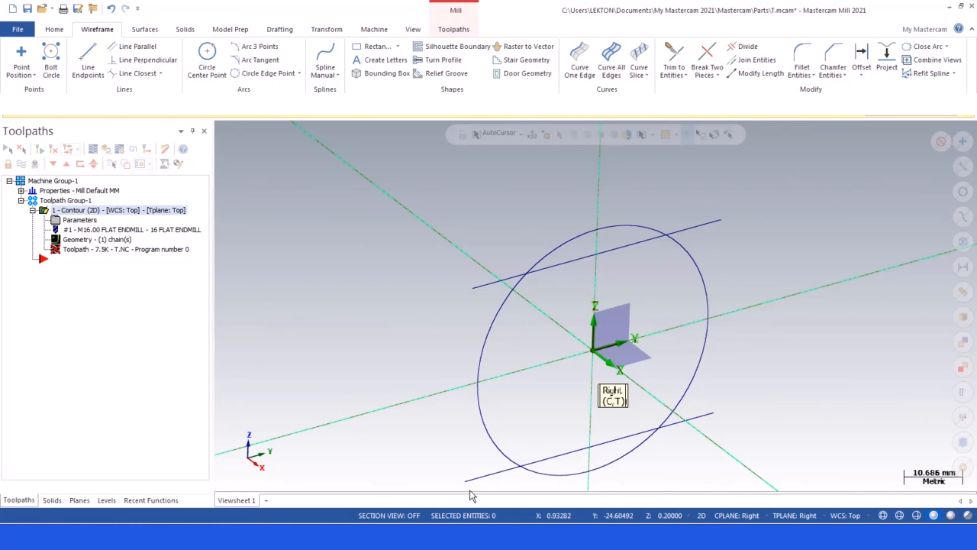
click(669, 514)
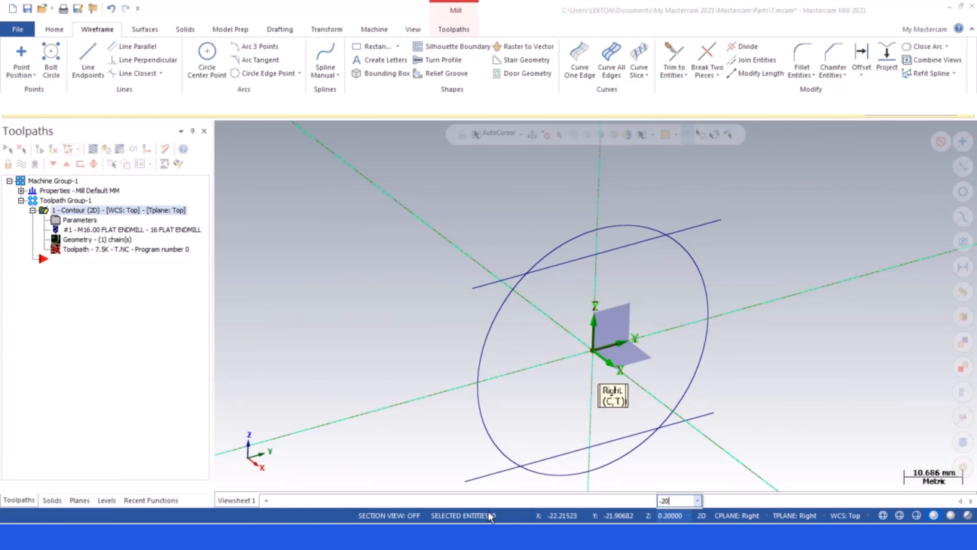
key(Return)
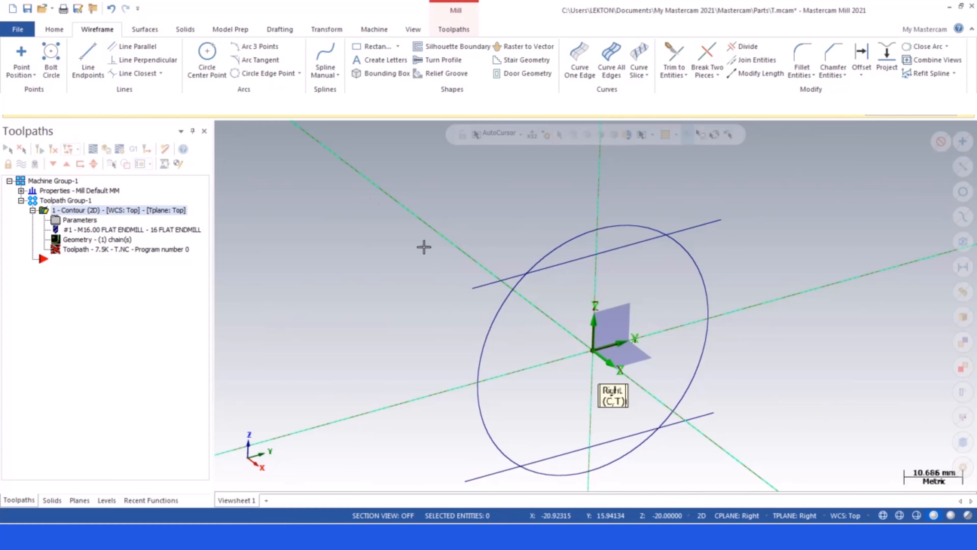
click(476, 289)
click(727, 221)
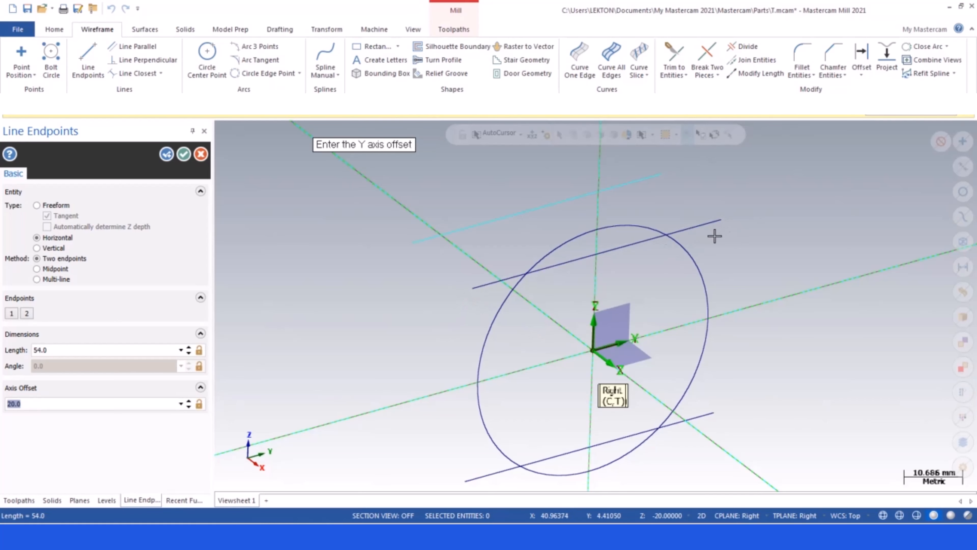
click(183, 154)
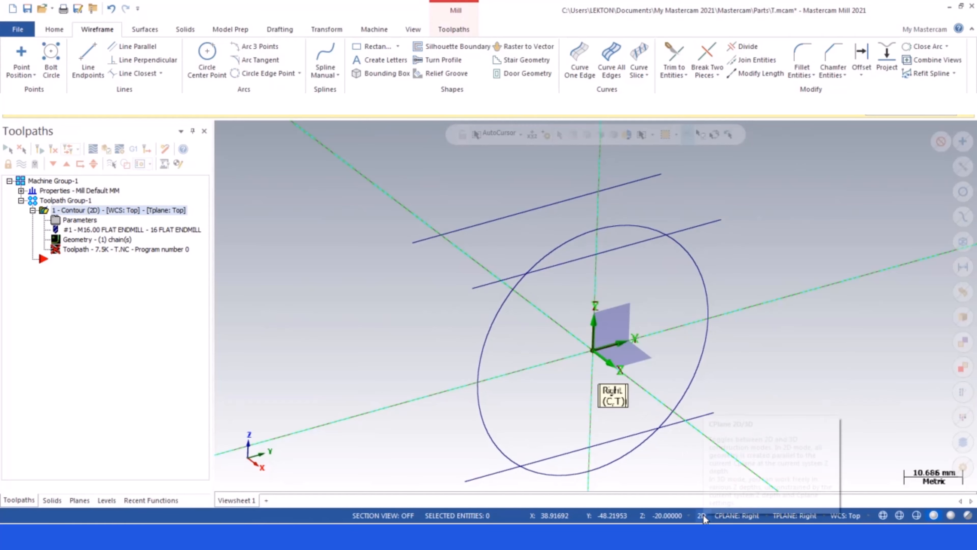
Set the construction and tool planes to Top and regenerate the first contour's toolpath
click(733, 516)
click(729, 417)
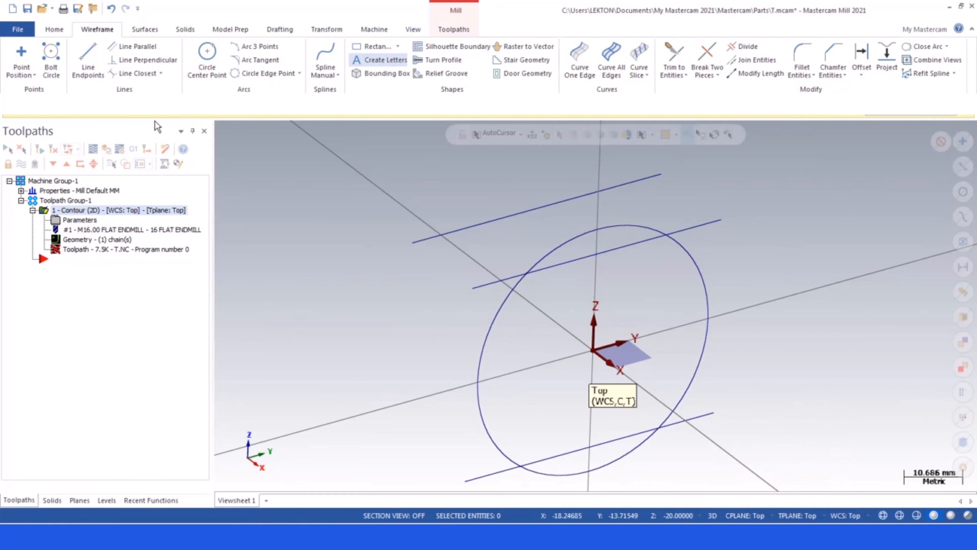
click(54, 153)
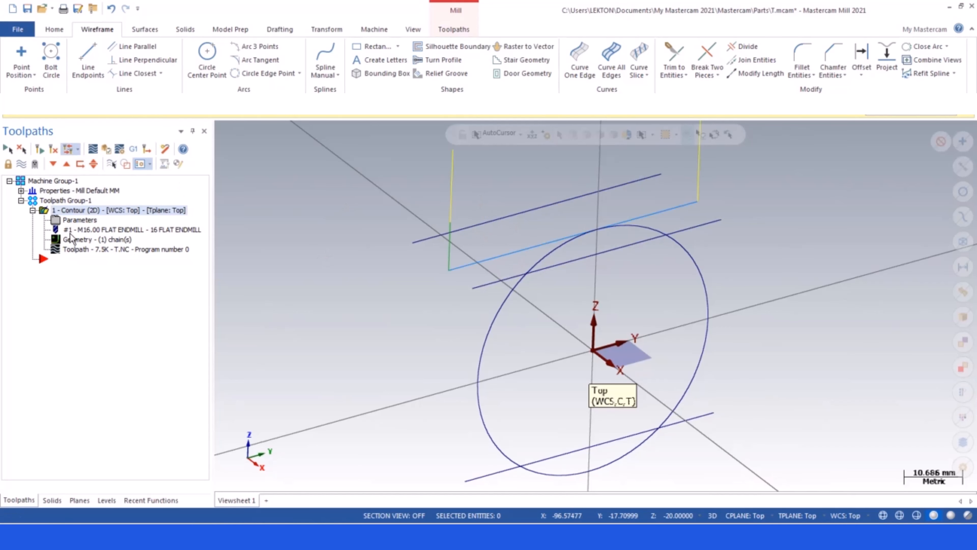
Copy the 2D contour operation and paste the duplicate below it in the toolpath group
right_click(76, 211)
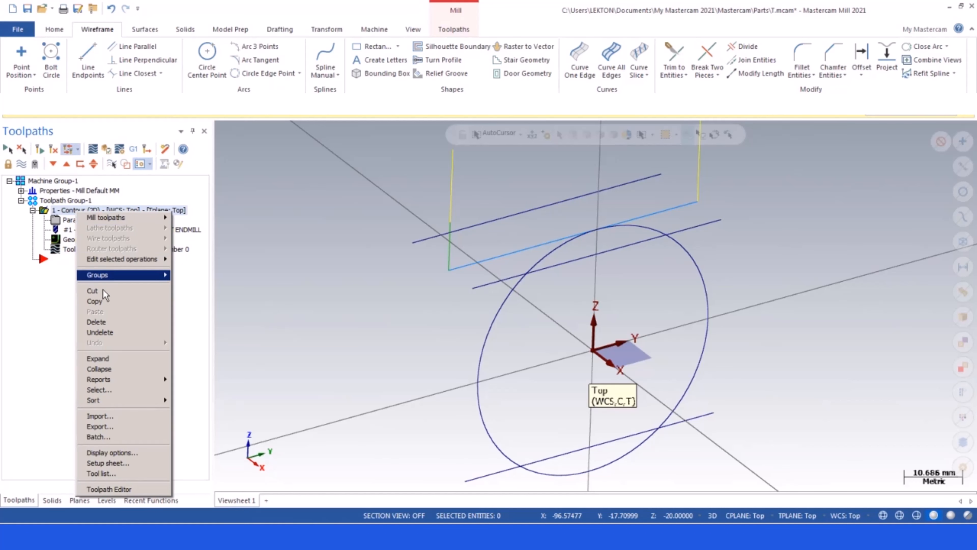
click(104, 300)
right_click(67, 267)
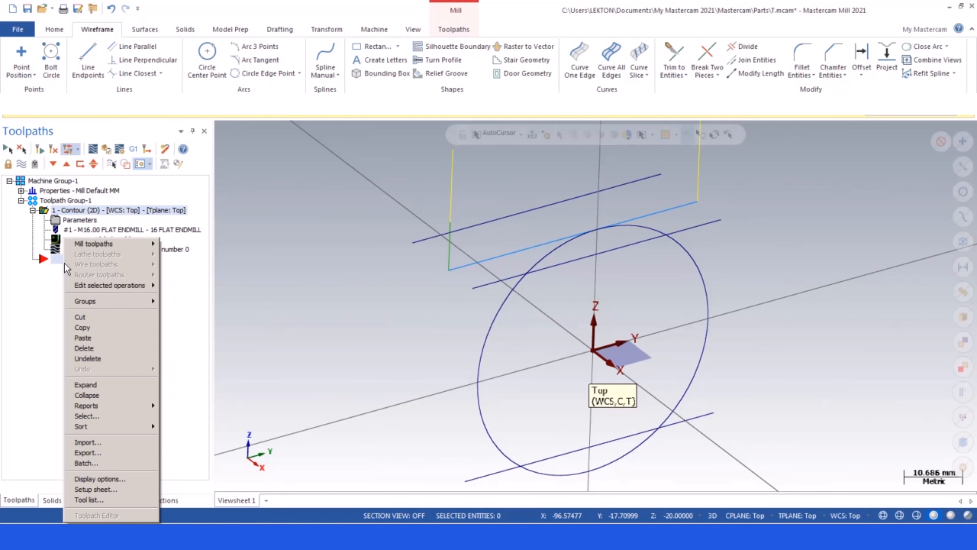
click(88, 339)
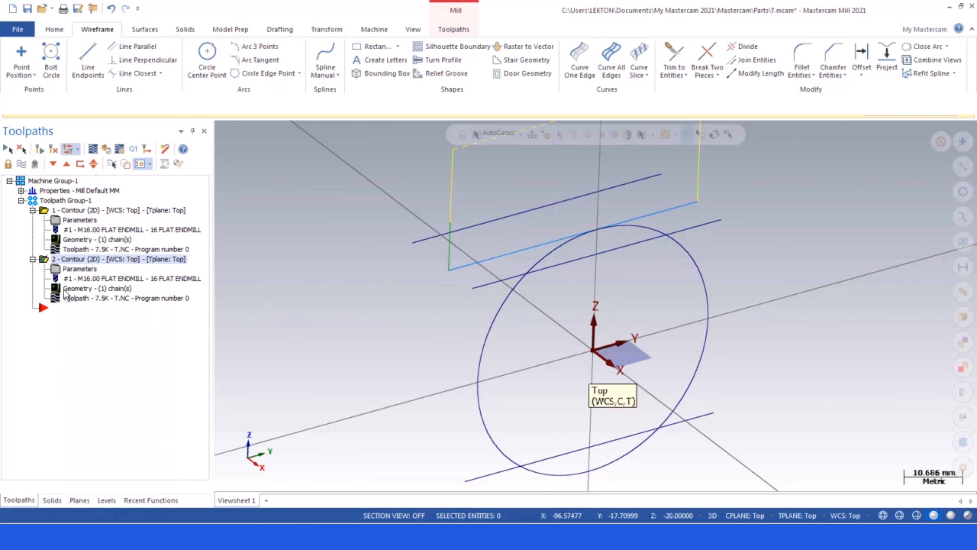
In the copied contour's cut parameters, set the compensation direction to Right
click(59, 271)
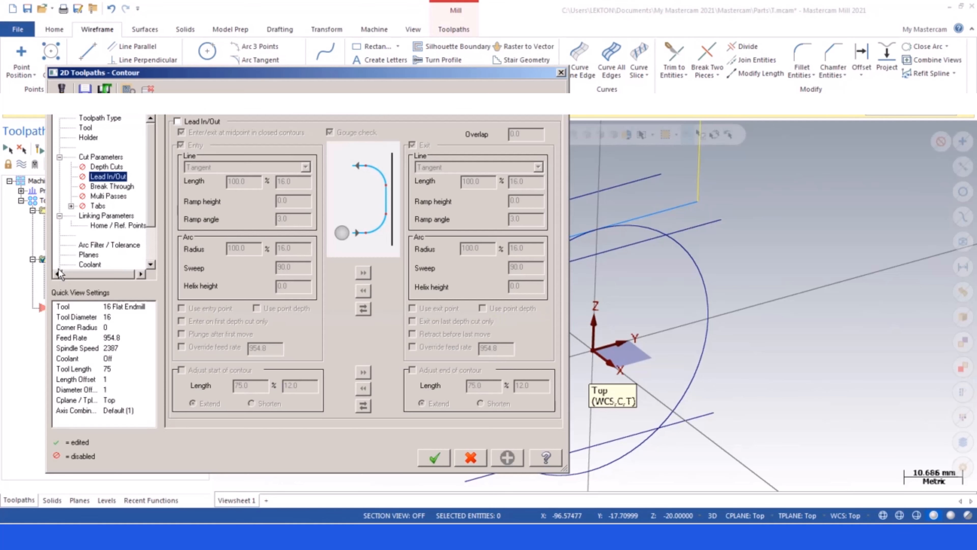
click(100, 160)
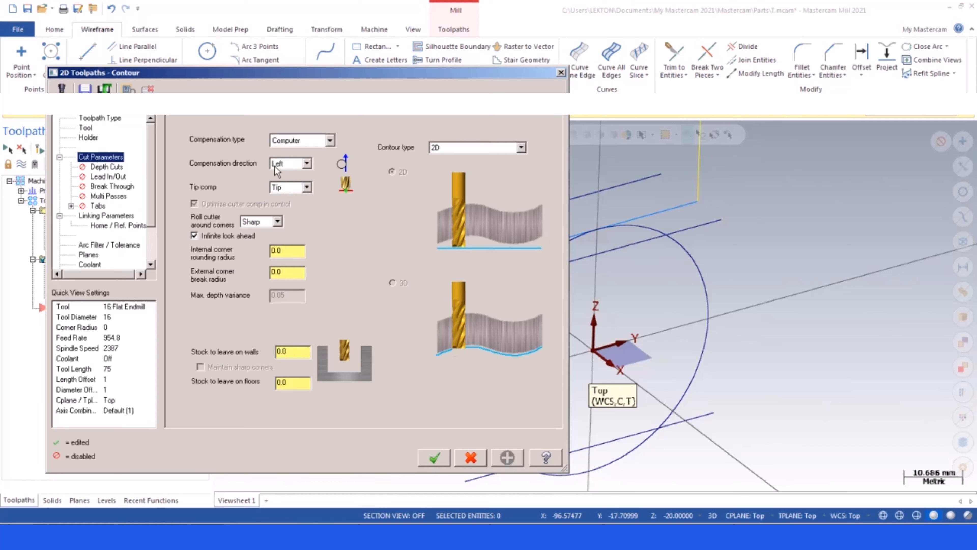
click(292, 164)
click(292, 179)
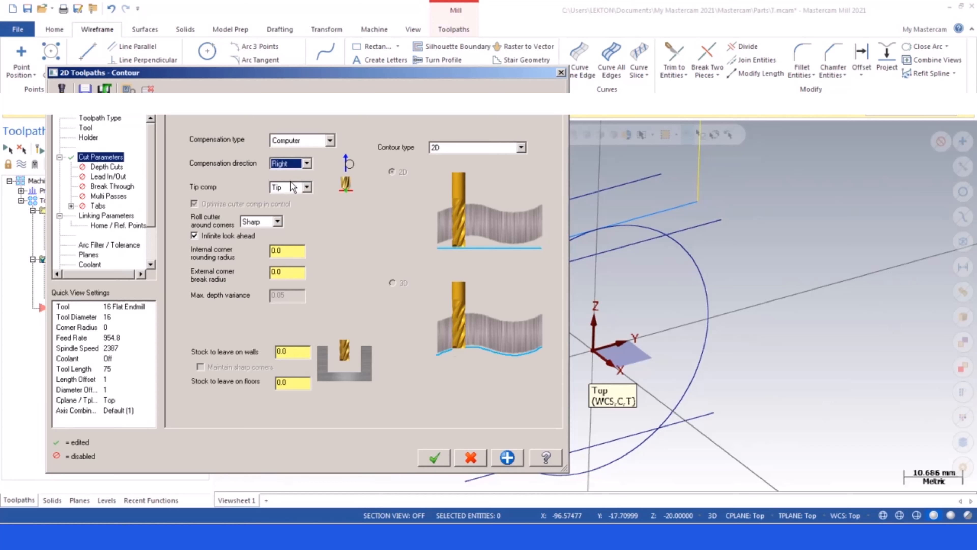
click(296, 165)
click(288, 172)
click(300, 167)
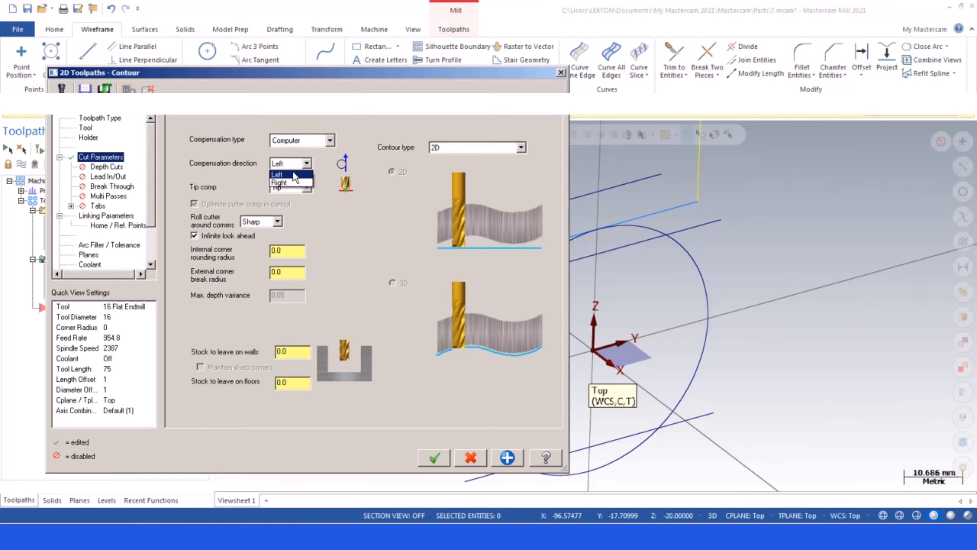
click(290, 187)
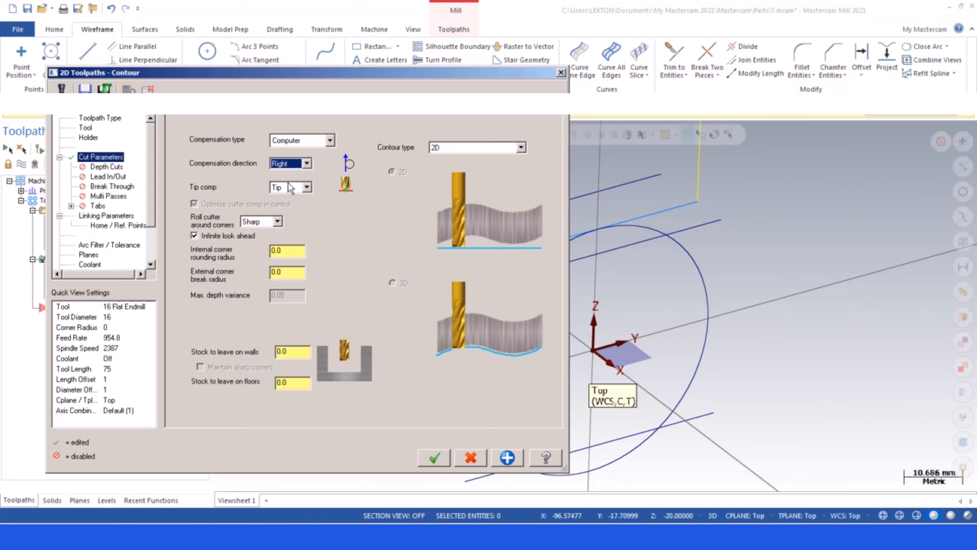
click(435, 457)
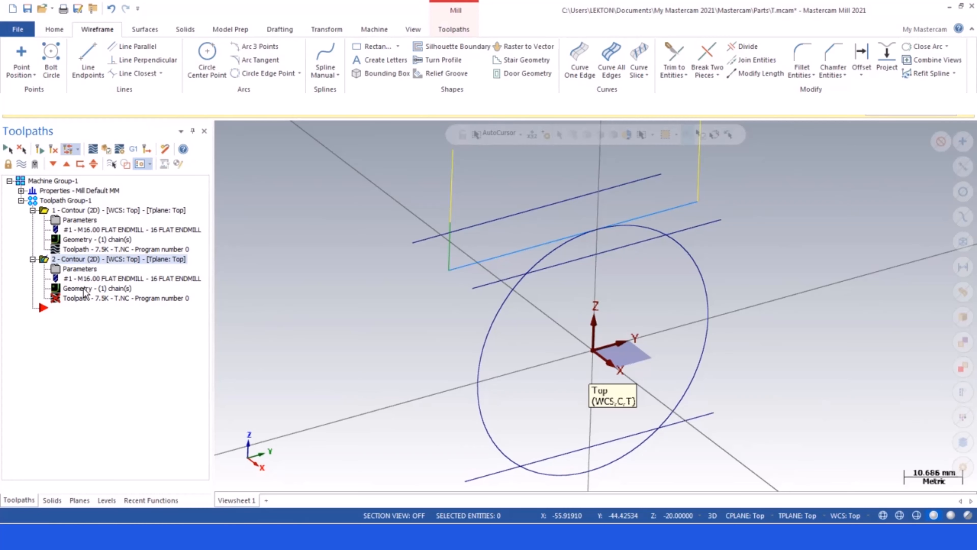
Examine the chain assigned to the second contour's geometry and compare the two contour operations
click(84, 288)
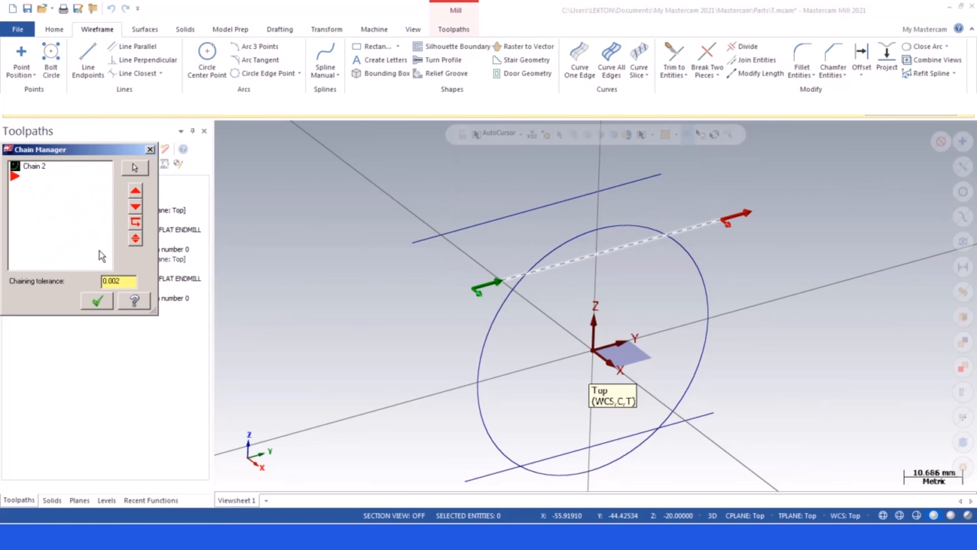
click(97, 300)
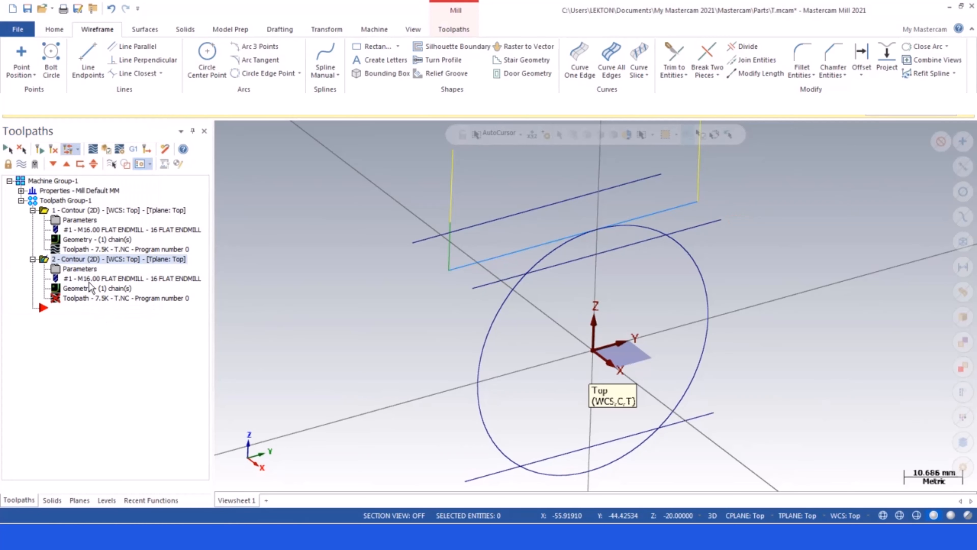
click(77, 288)
click(97, 302)
click(33, 259)
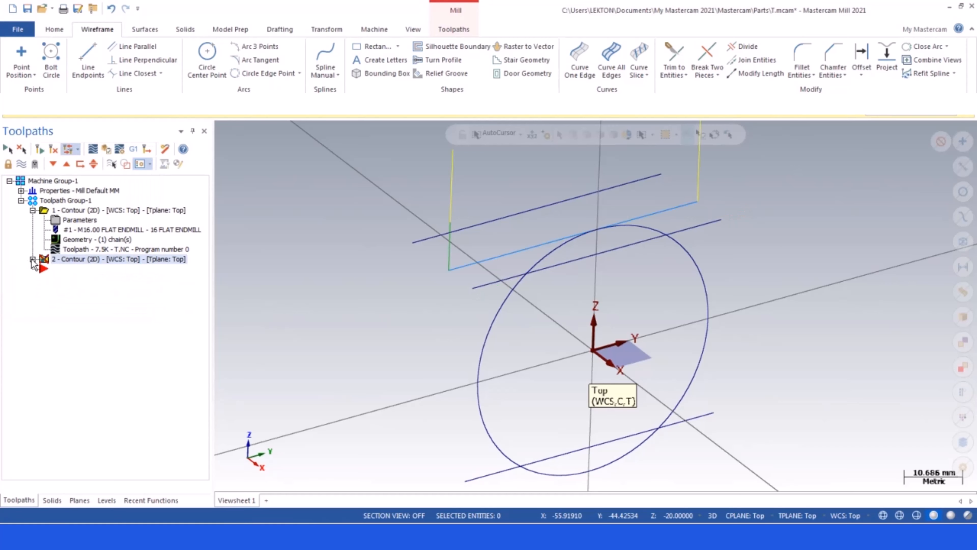
click(33, 211)
click(33, 210)
click(33, 259)
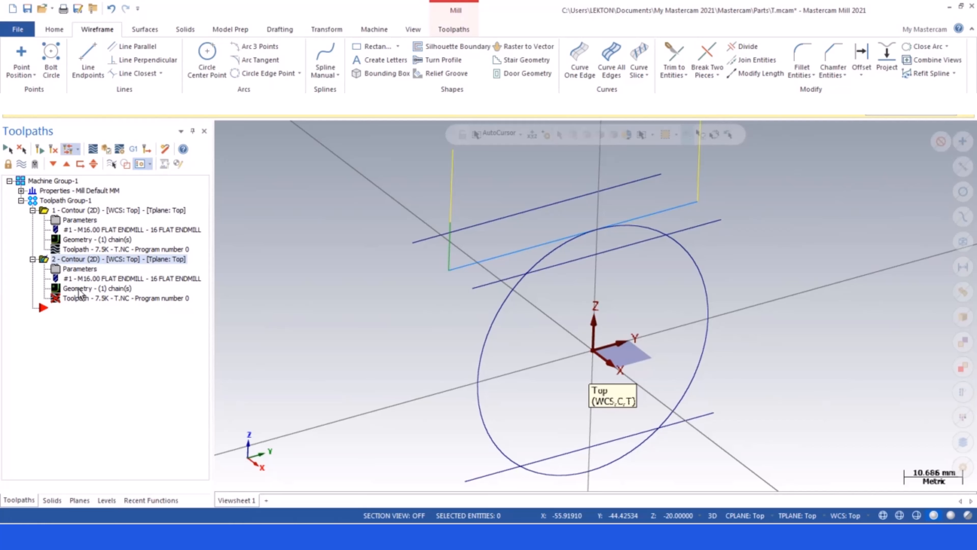
Replace the second contour's chain with the upper line on the negative X side and regenerate its toolpath
click(78, 289)
right_click(33, 174)
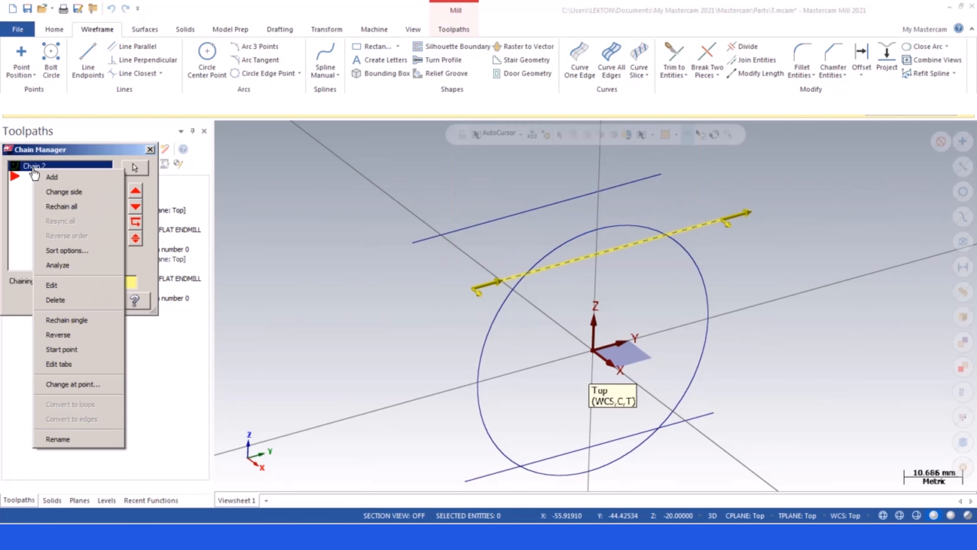
click(46, 307)
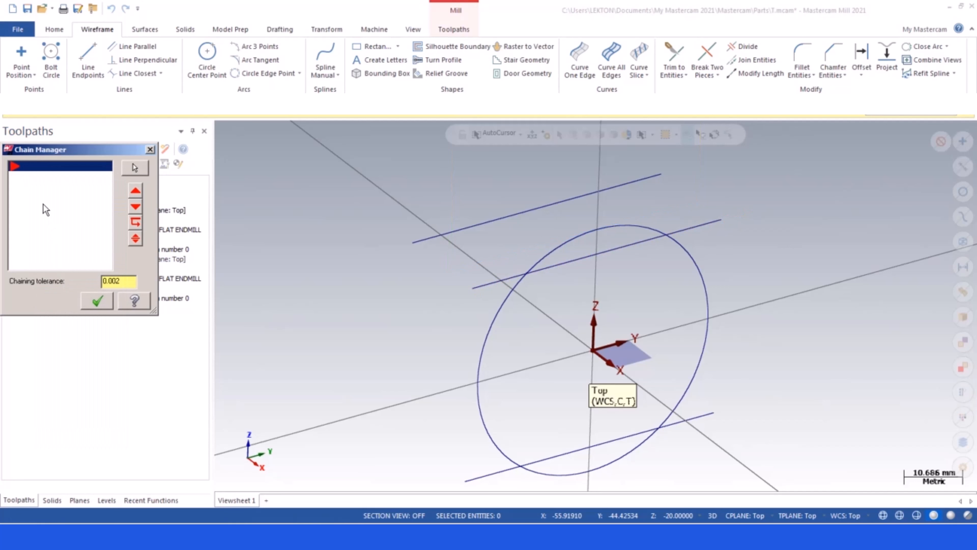
right_click(44, 204)
click(57, 209)
click(412, 243)
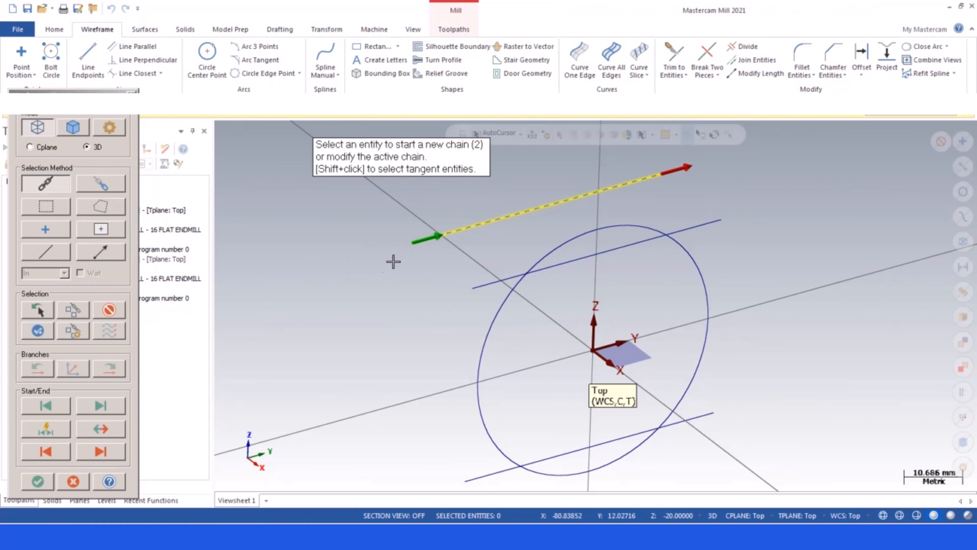
click(38, 481)
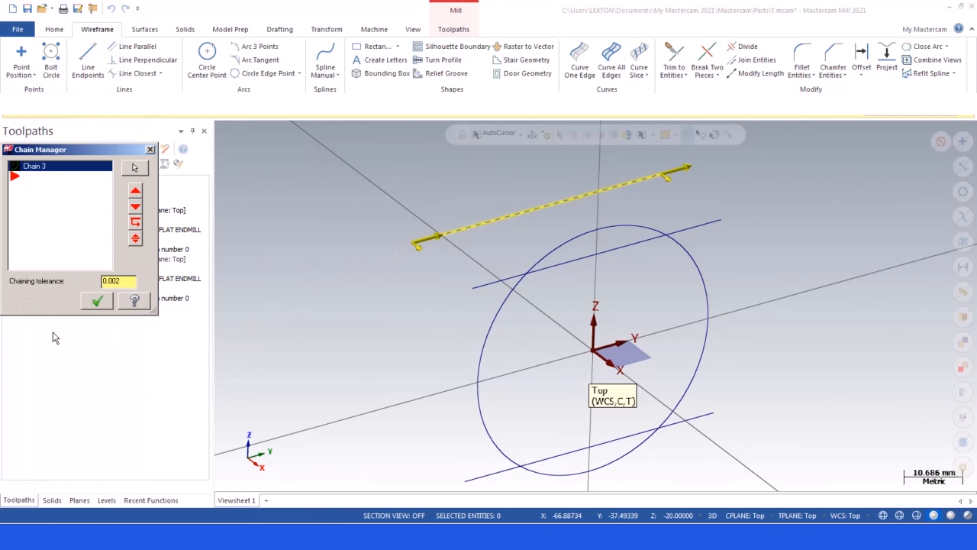
click(96, 302)
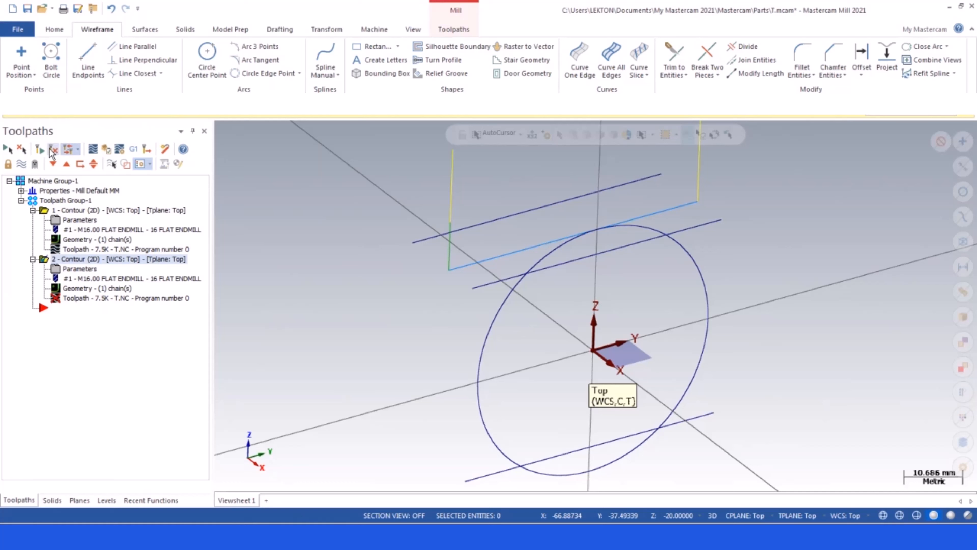
click(53, 151)
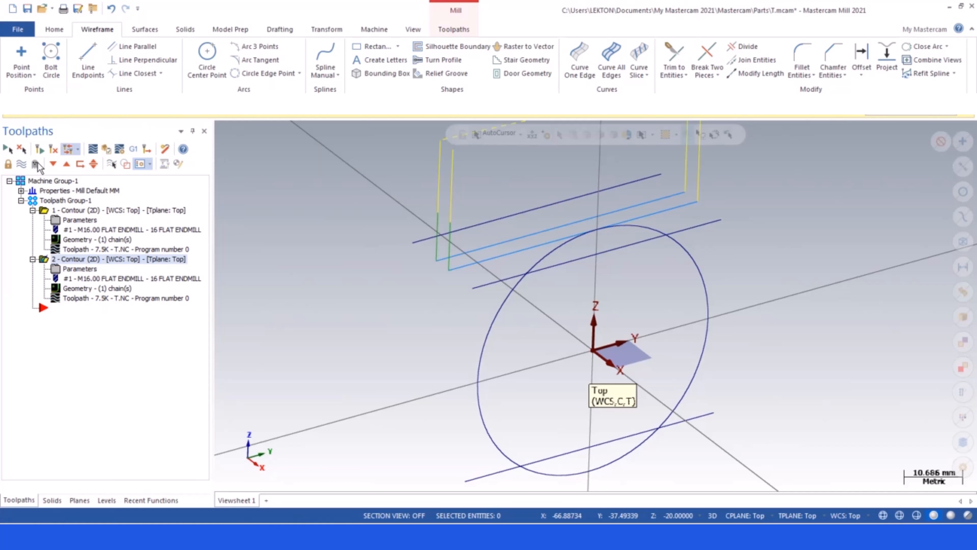
Examine both contour toolpaths relative to the circle, including a close-up of its upper arc in the Right view
click(21, 164)
click(22, 165)
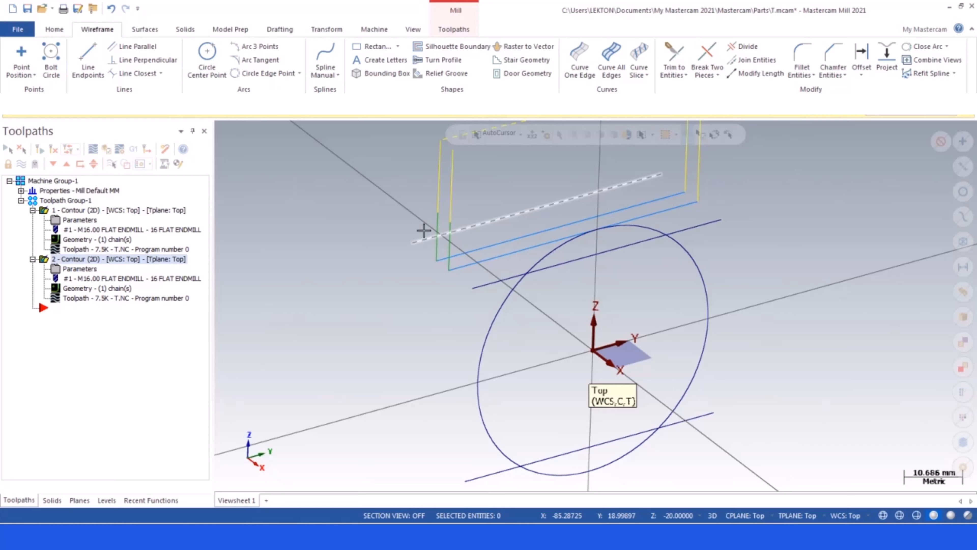
scroll(471, 192, down, 3)
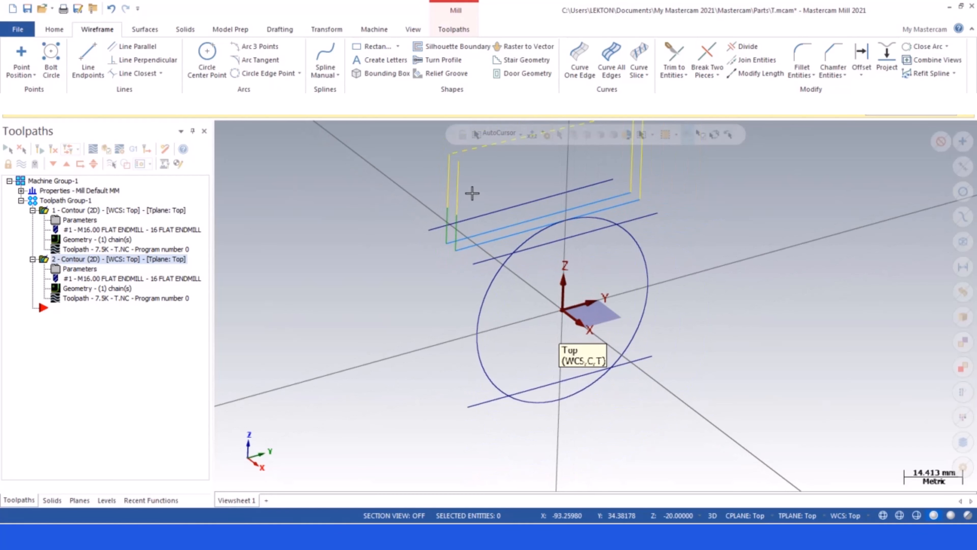
mouse_move(472, 193)
middle_down()
mouse_move(639, 277)
mouse_move(672, 266)
mouse_move(668, 258)
mouse_move(622, 284)
middle_up()
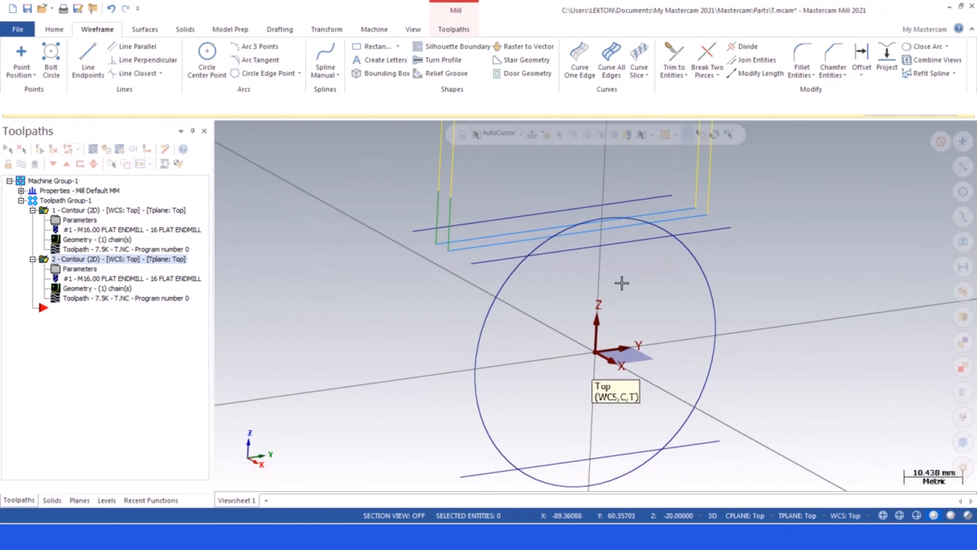
right_click(320, 265)
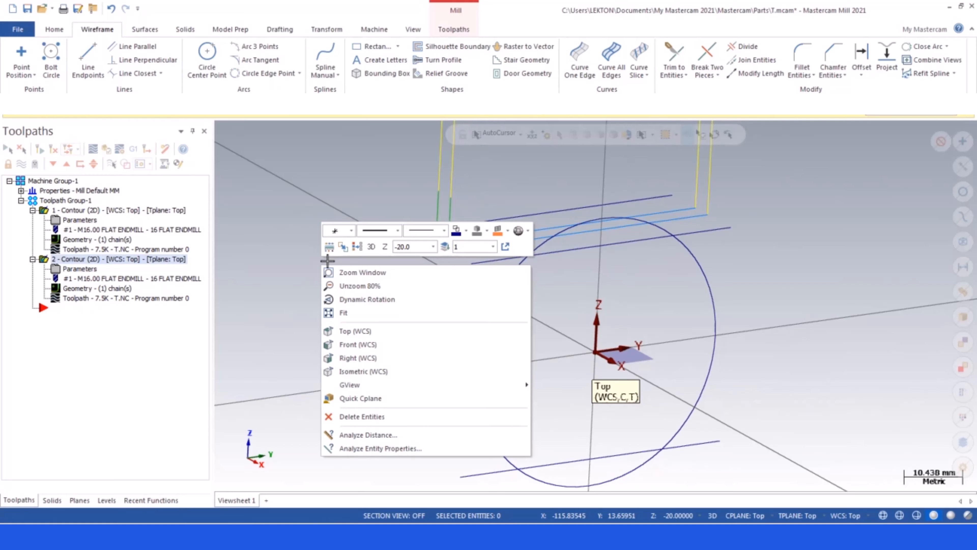
click(653, 284)
click(497, 293)
mouse_move(397, 275)
middle_down()
mouse_move(356, 260)
mouse_move(436, 287)
mouse_move(455, 312)
mouse_move(414, 297)
mouse_move(448, 211)
mouse_move(386, 286)
middle_up()
right_click(386, 286)
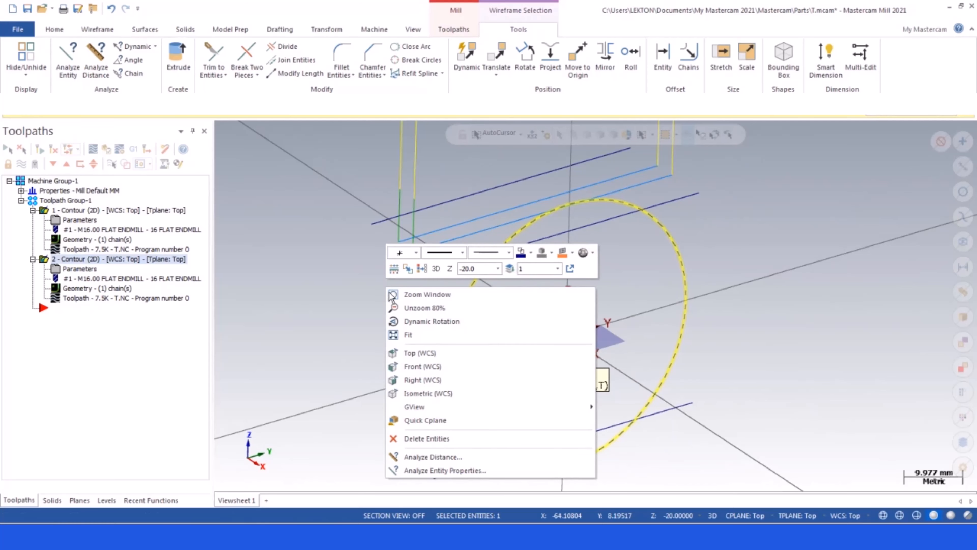
click(424, 380)
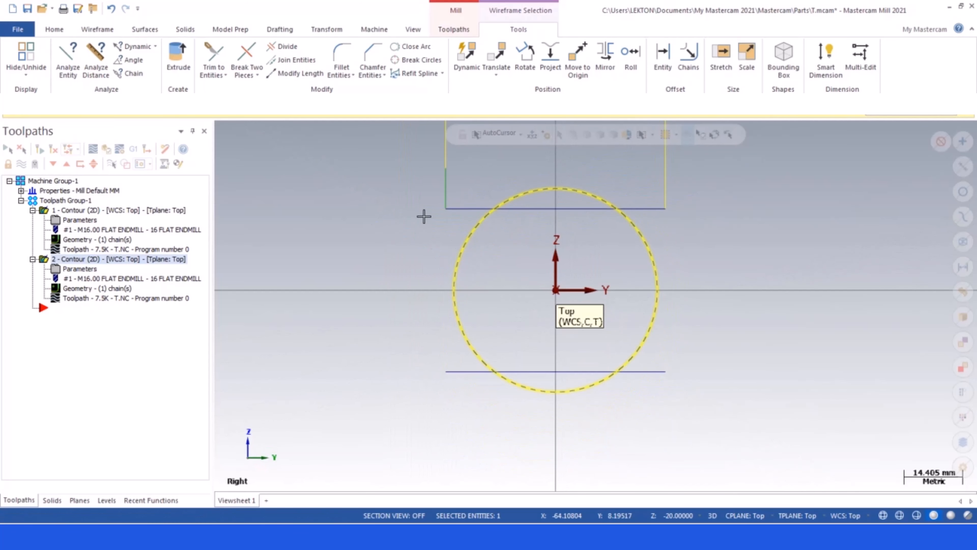
click(423, 217)
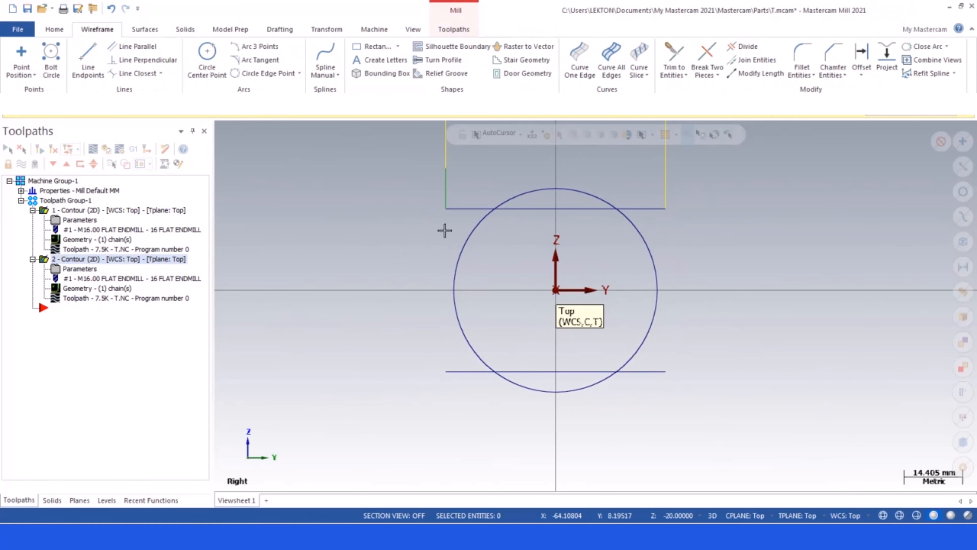
scroll(583, 172, up, 5)
scroll(583, 177, up, 2)
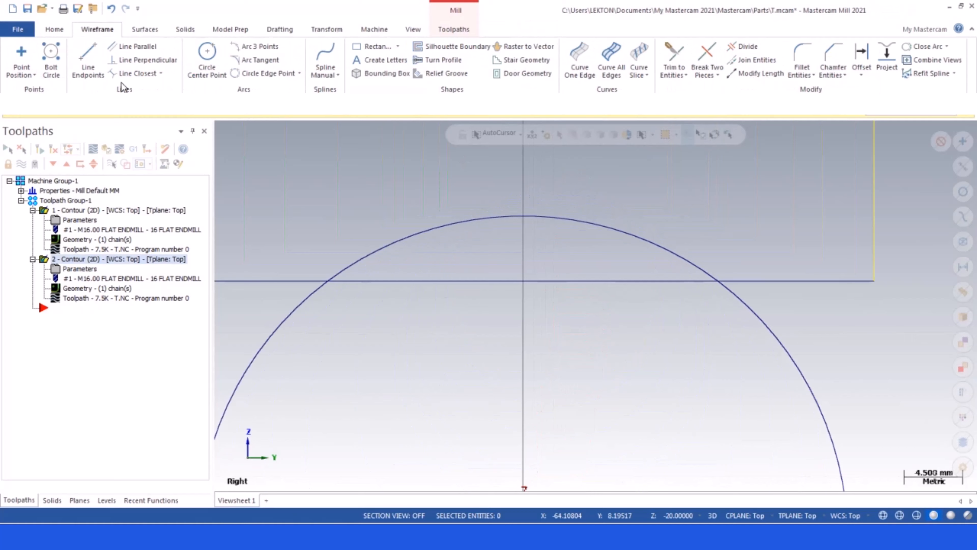
Set the construction plane to Right in 2D mode with a Z depth of 0.2 for an endpoint line
click(89, 61)
click(524, 217)
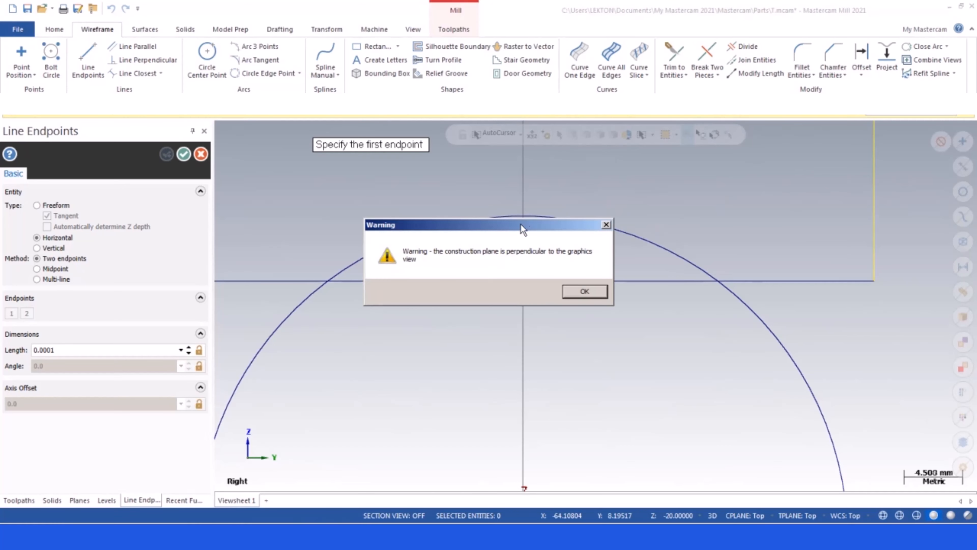
click(582, 292)
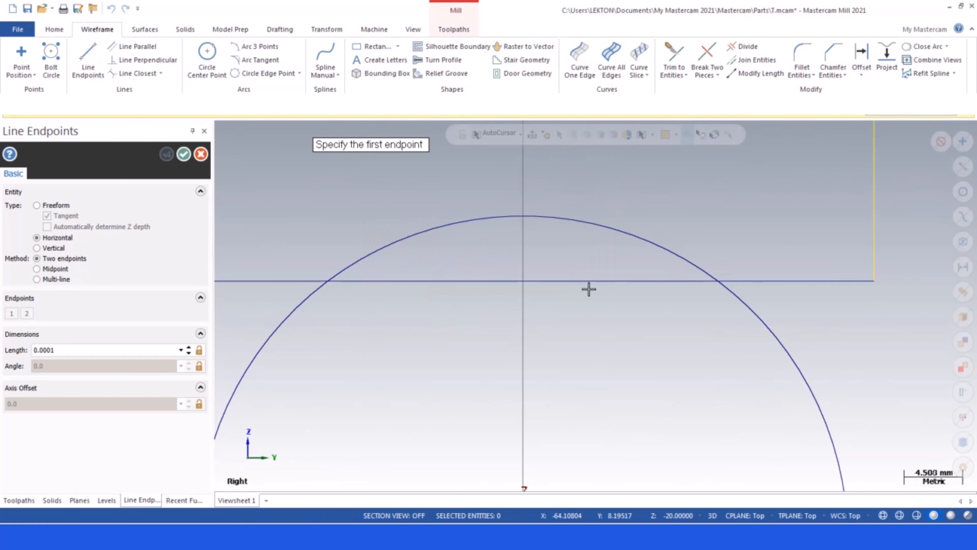
click(748, 515)
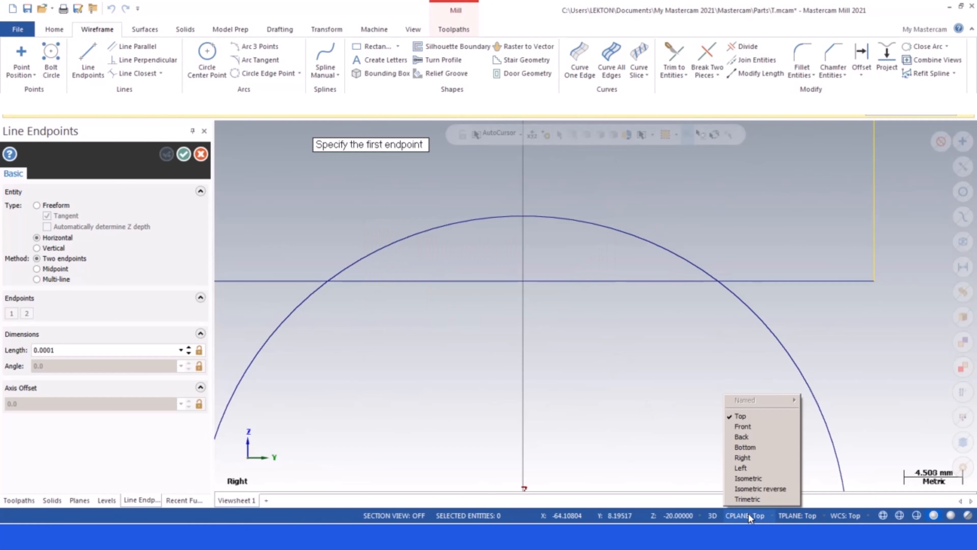
click(755, 458)
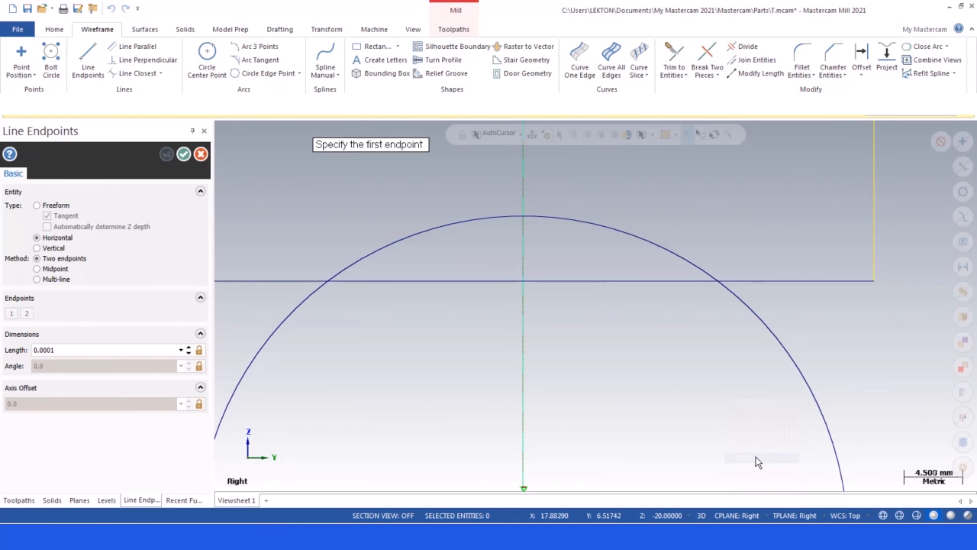
click(706, 511)
click(669, 516)
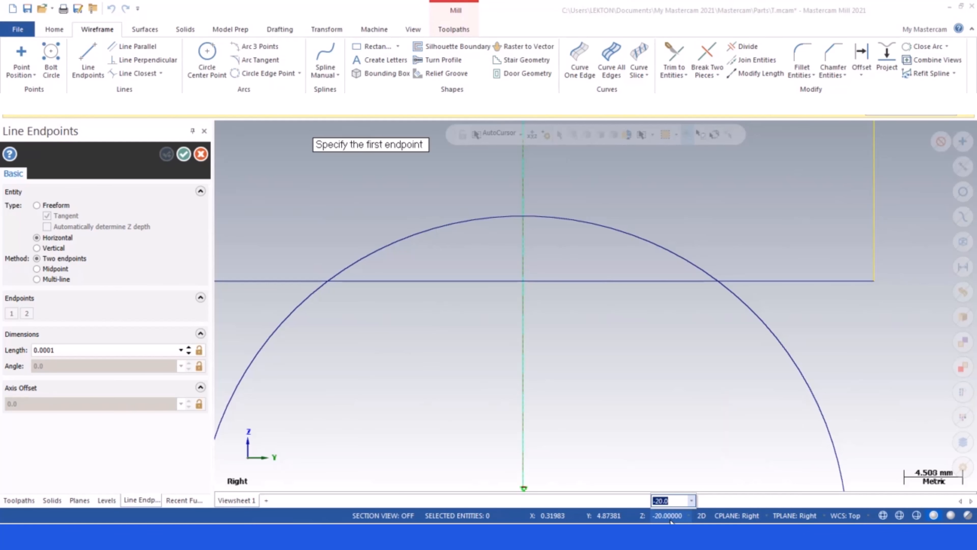
text(0,2)
key(Return)
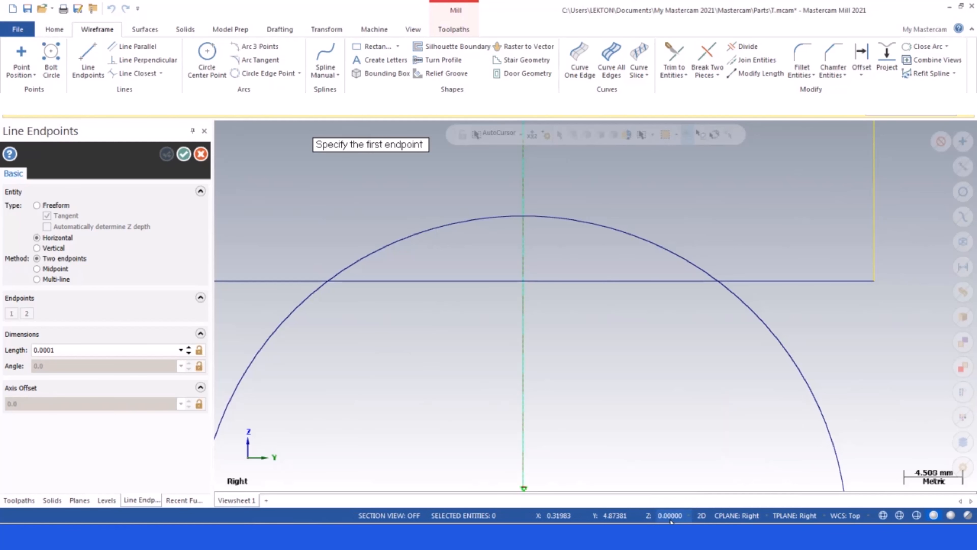
click(667, 516)
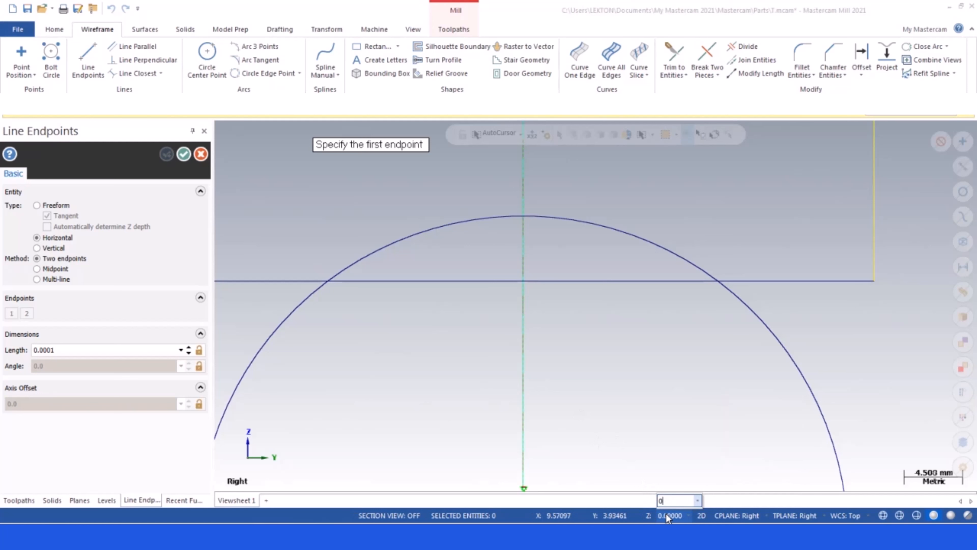
text(0.2)
key(Return)
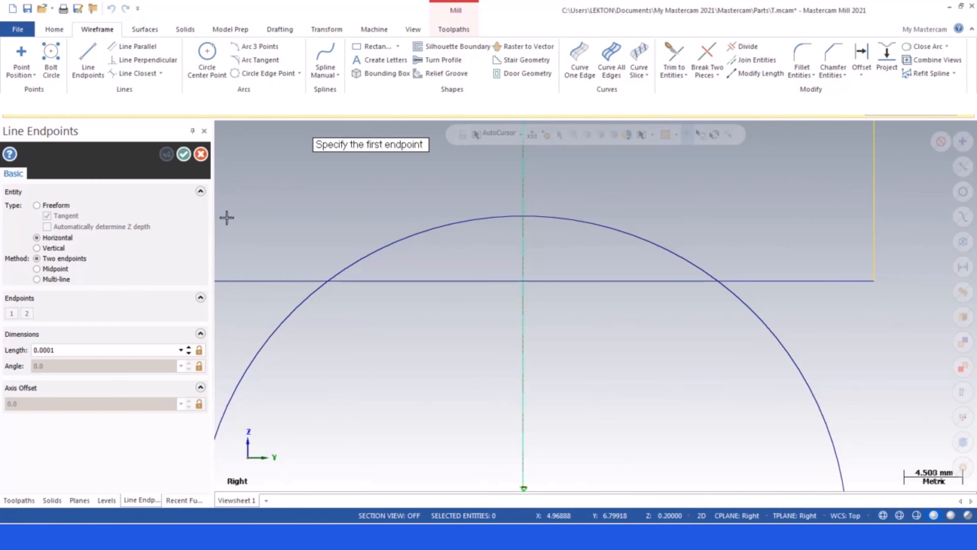
Measure the vertical distance from the circle's top to the flat line below with a vertical line preview, leaving no line behind
click(524, 216)
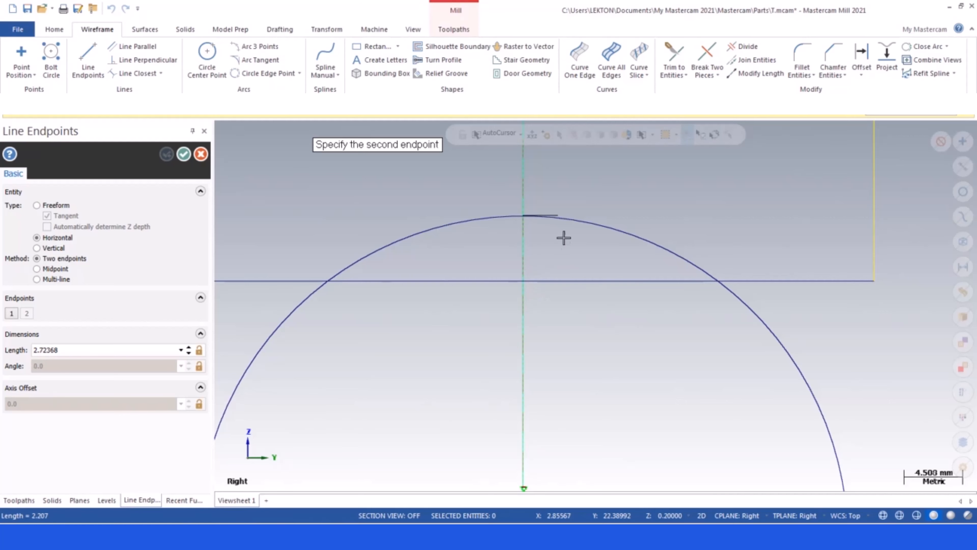
click(36, 248)
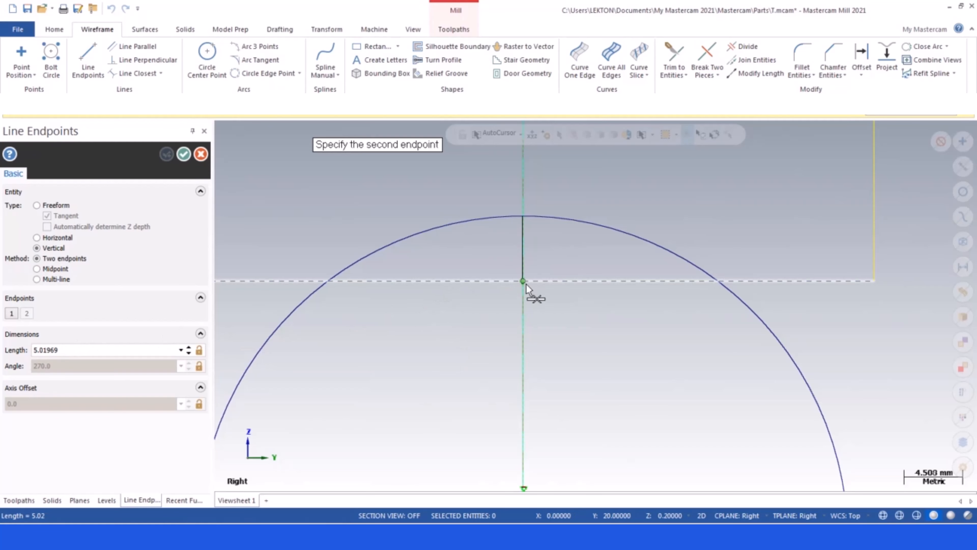
click(201, 154)
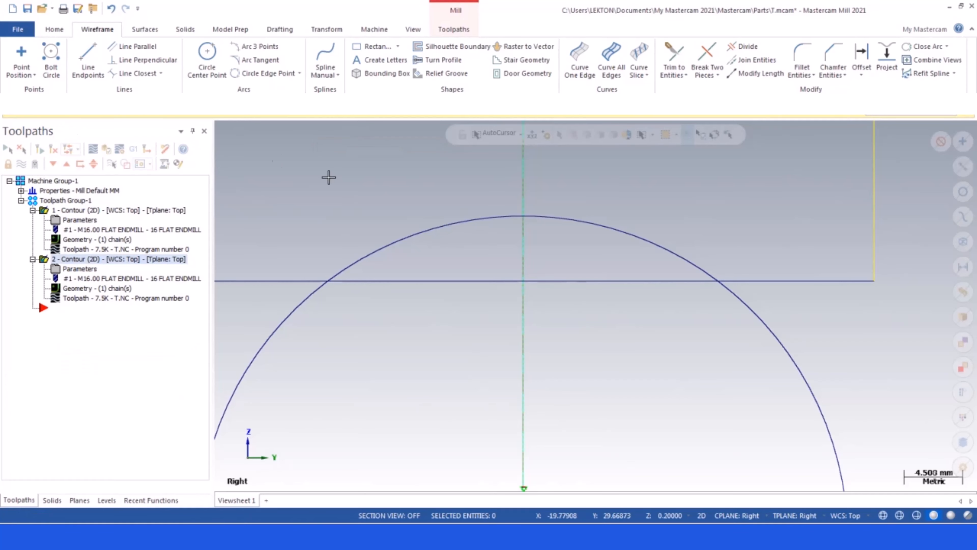
Return the construction and tool planes to Top and show the part in a 3D view
scroll(432, 203, down, 3)
middle_drag(437, 197, 490, 278)
scroll(526, 299, down, 8)
scroll(436, 200, up, 6)
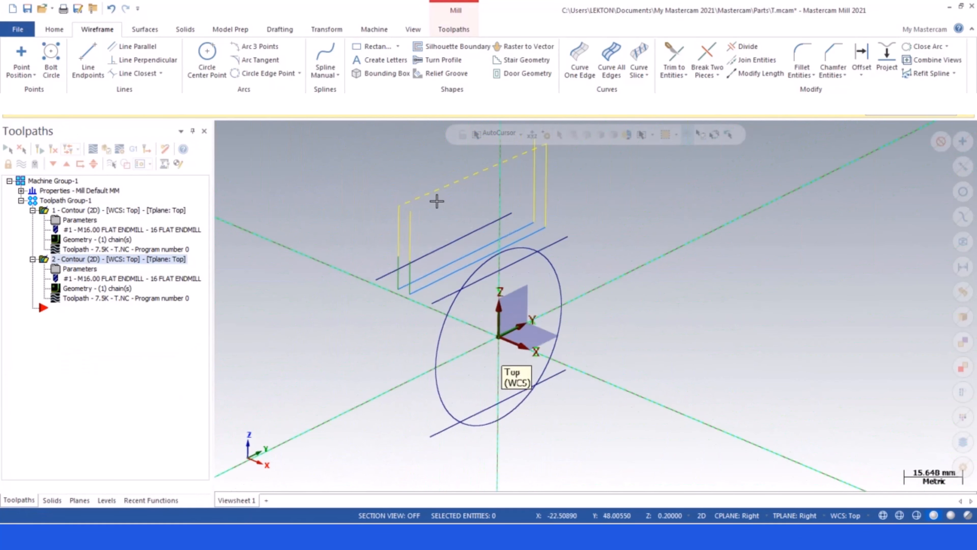
scroll(435, 254, up, 2)
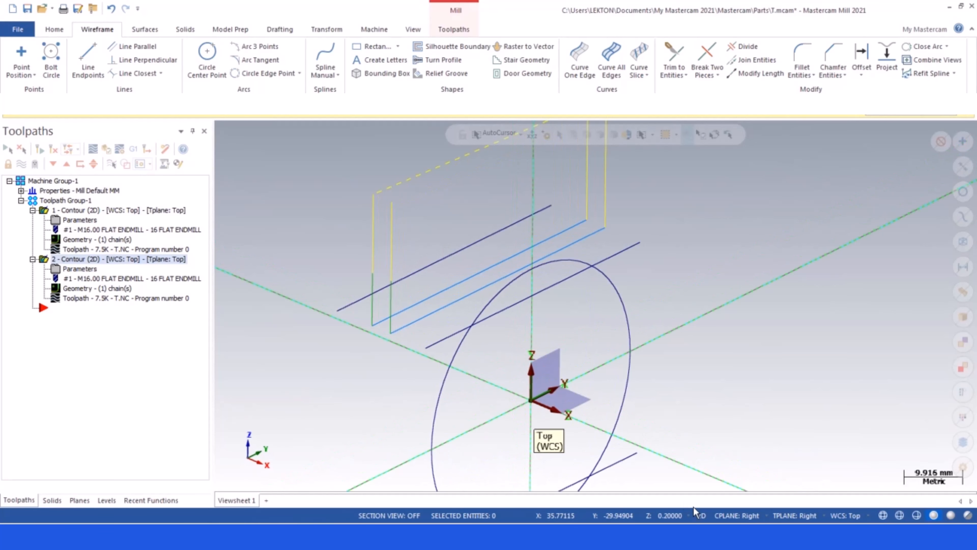
click(736, 516)
click(730, 416)
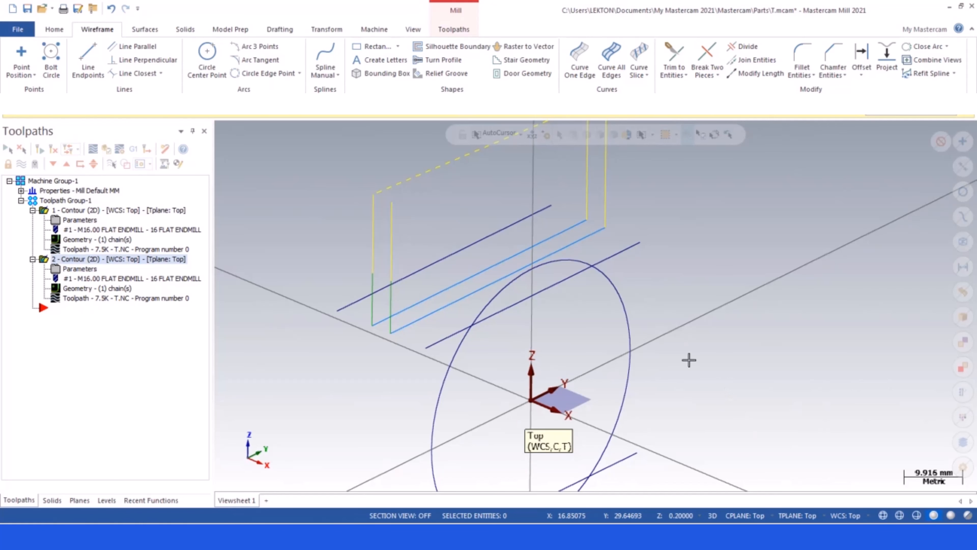
In the first contour's linking parameters, raise the incremental top of stock above the zero cut depth
click(58, 223)
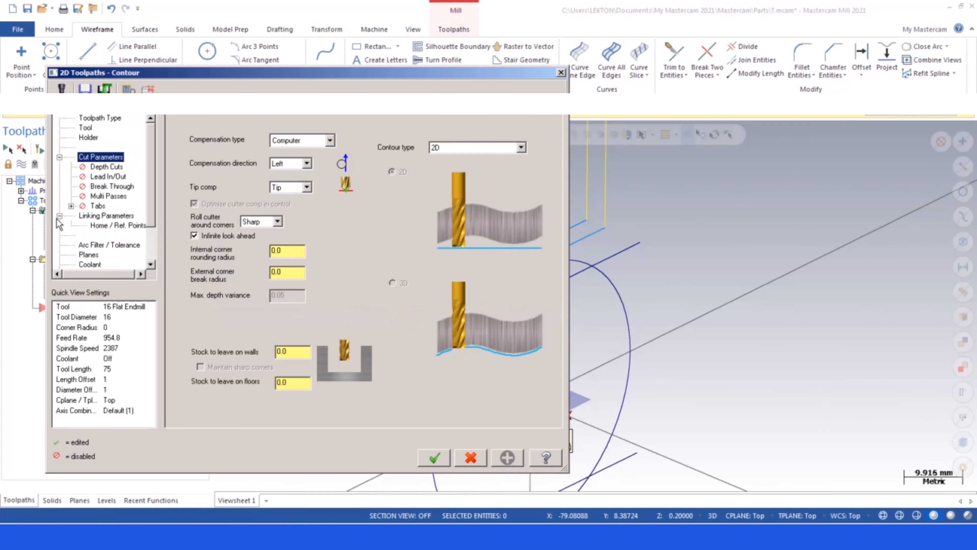
click(92, 216)
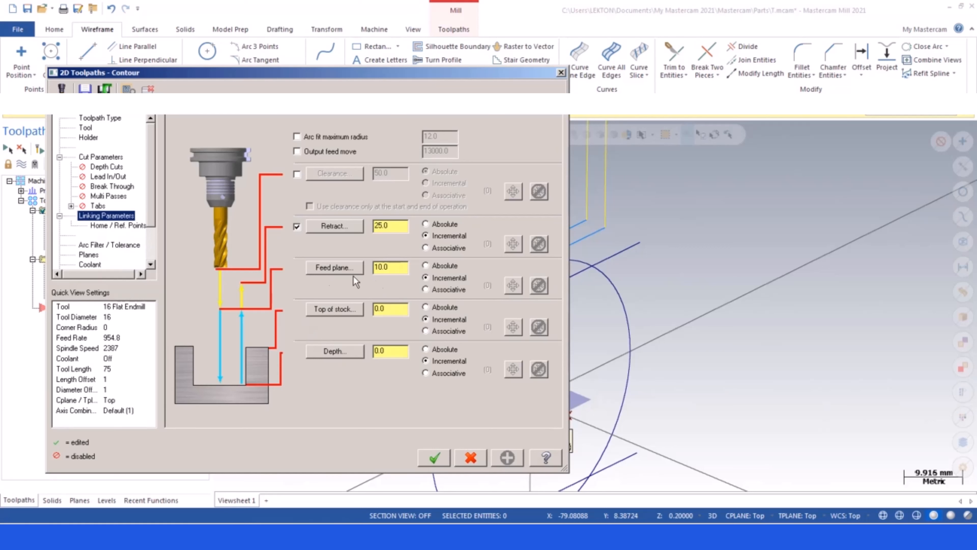
double_click(393, 352)
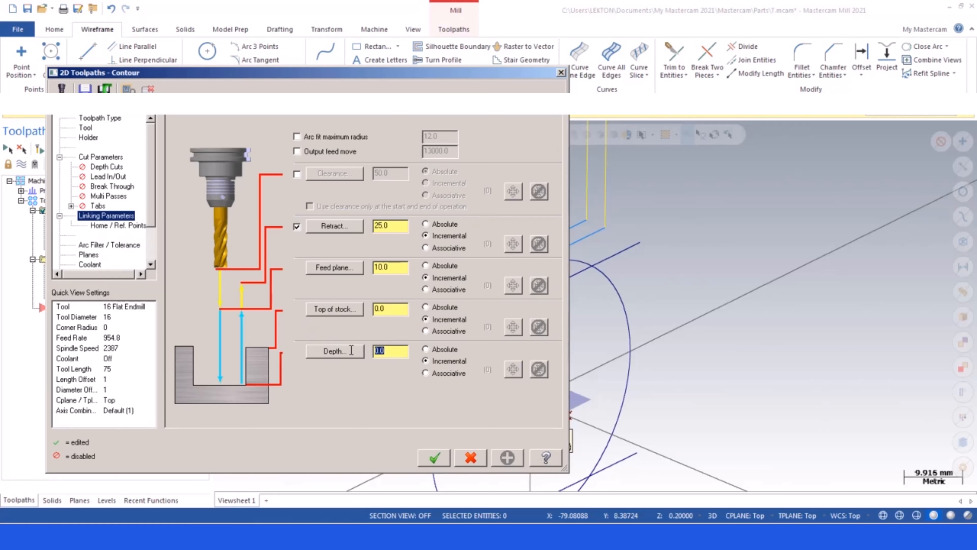
double_click(391, 311)
click(393, 350)
drag(396, 309, 359, 309)
Enable depth cuts for the first contour, edit the maximum rough step, and regenerate its toolpath
click(94, 168)
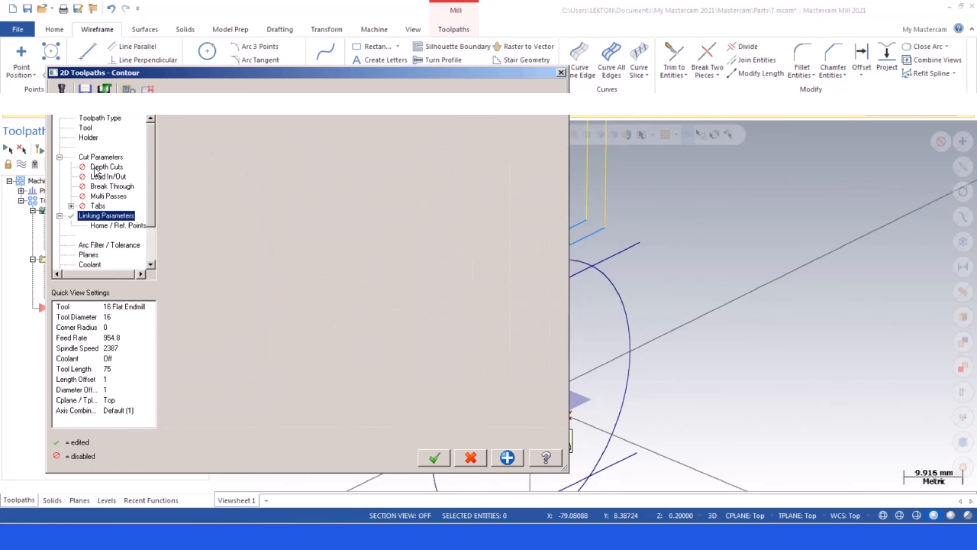
click(215, 155)
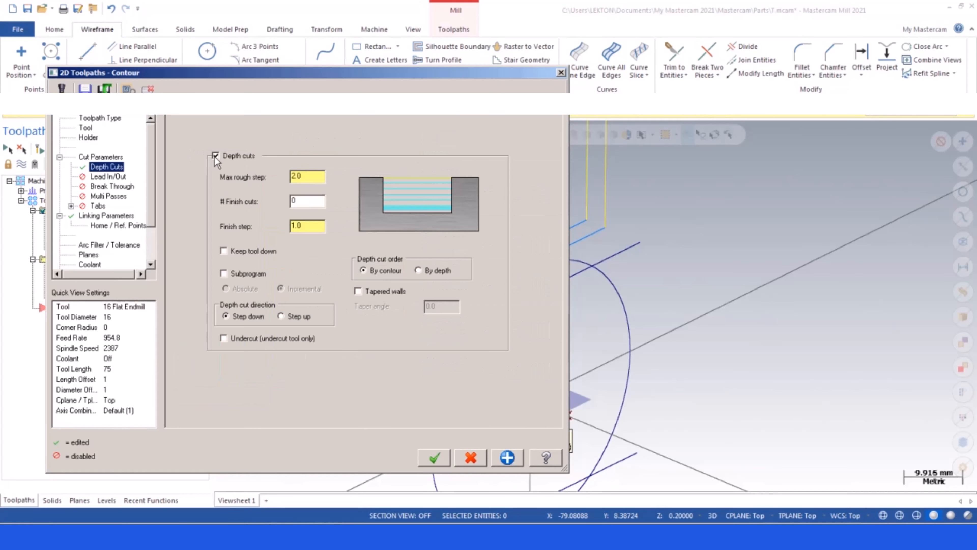
drag(314, 179, 272, 177)
click(434, 451)
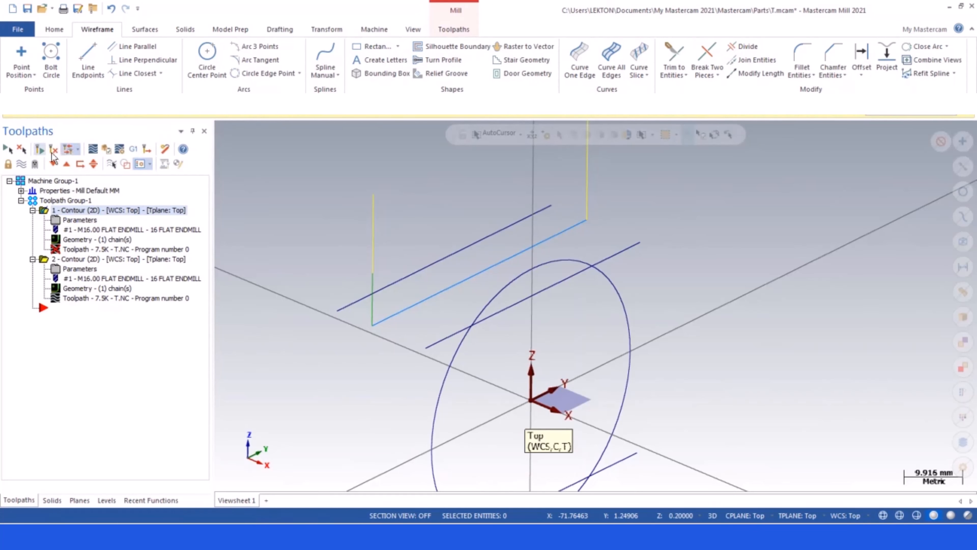
click(54, 149)
mouse_move(388, 312)
middle_down()
mouse_move(465, 313)
mouse_move(367, 305)
mouse_move(349, 281)
mouse_move(361, 319)
middle_up()
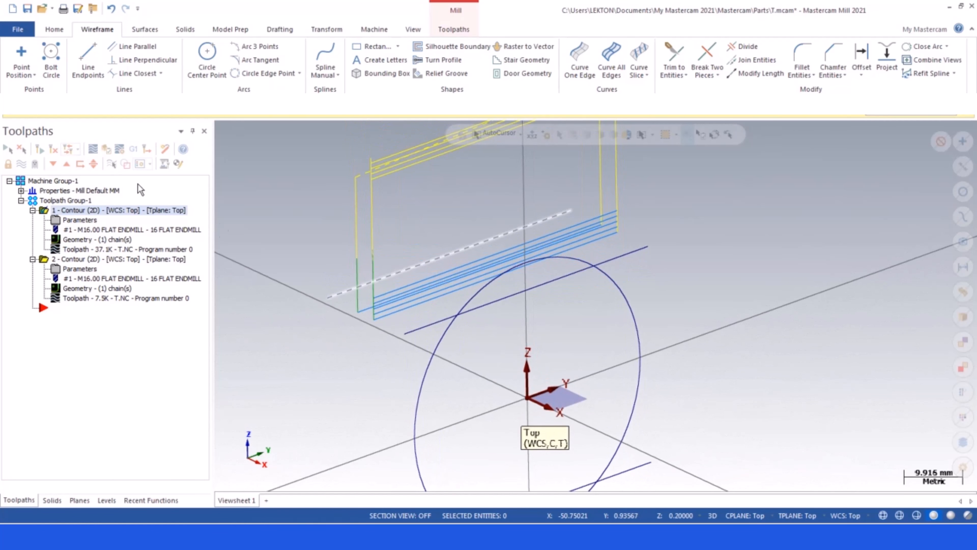
Backplot the first contour toolpath and examine how the tool retracts between its depth cuts
click(93, 149)
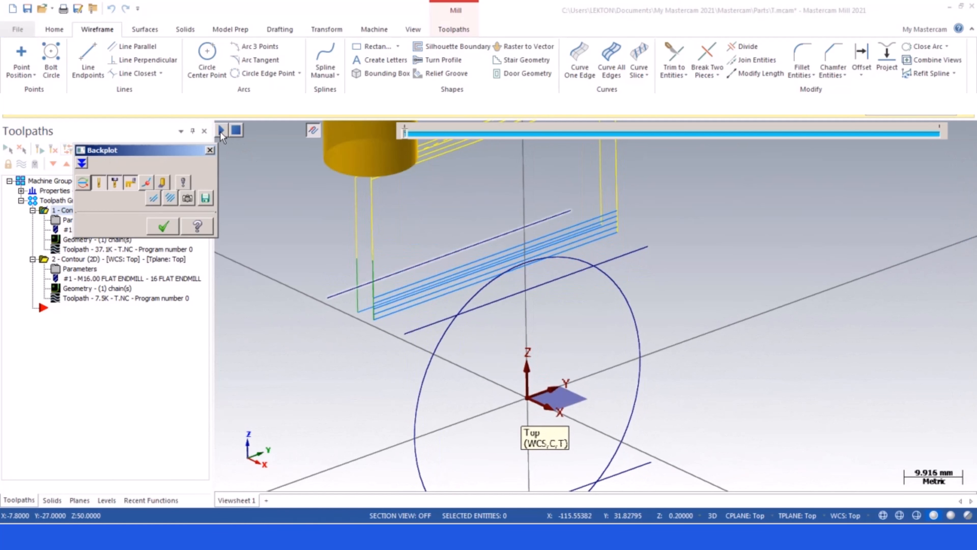
click(220, 132)
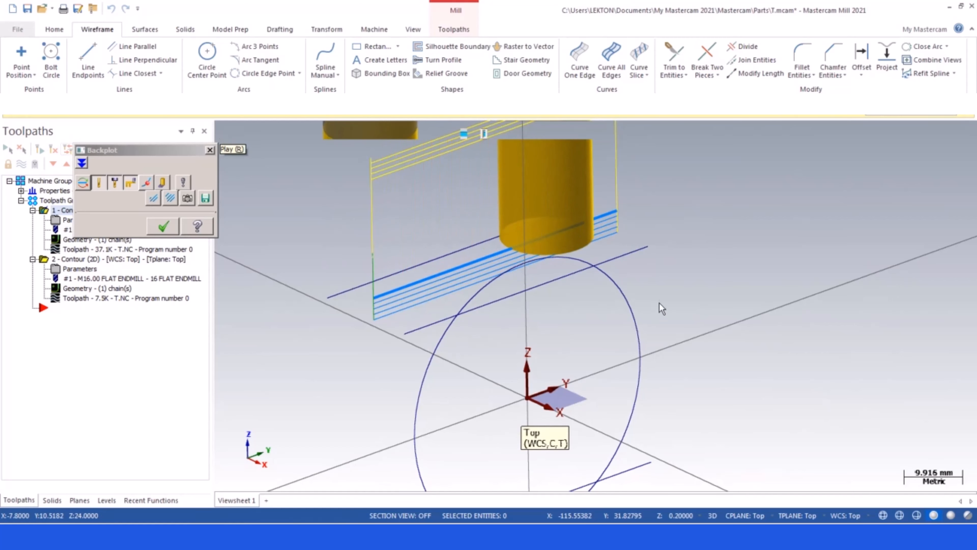
scroll(655, 296, down, 1)
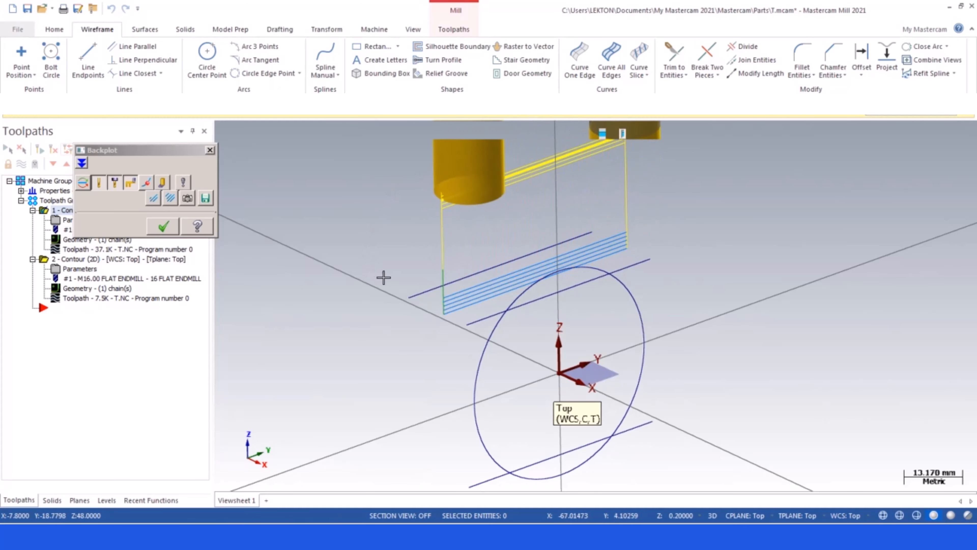
scroll(494, 194, up, 3)
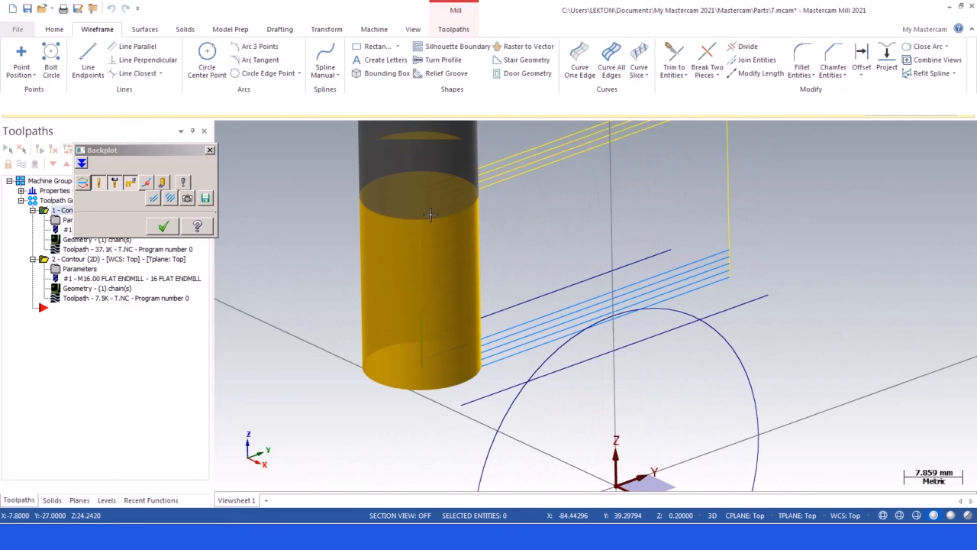
click(163, 226)
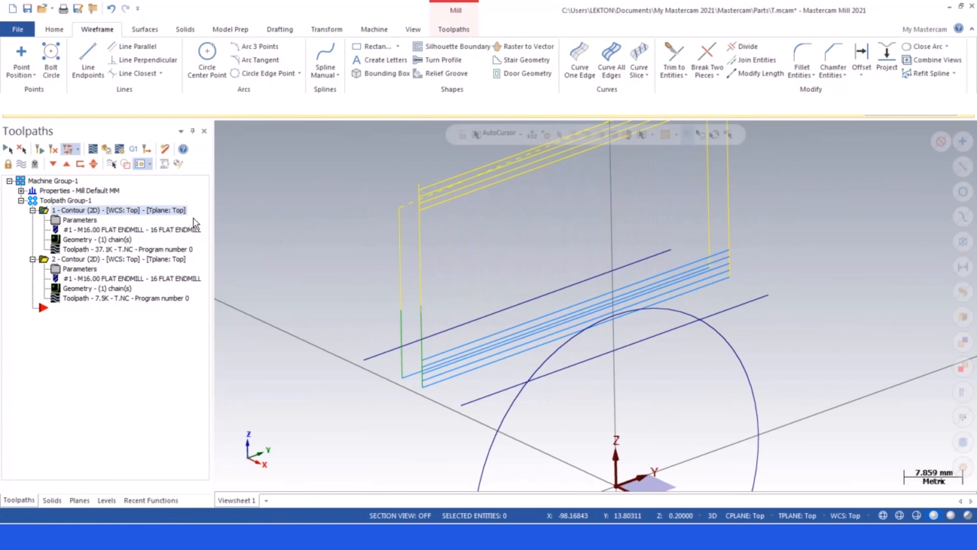
Open the first contour's linking parameters and try the clearance option, leaving it switched off
click(61, 222)
click(102, 217)
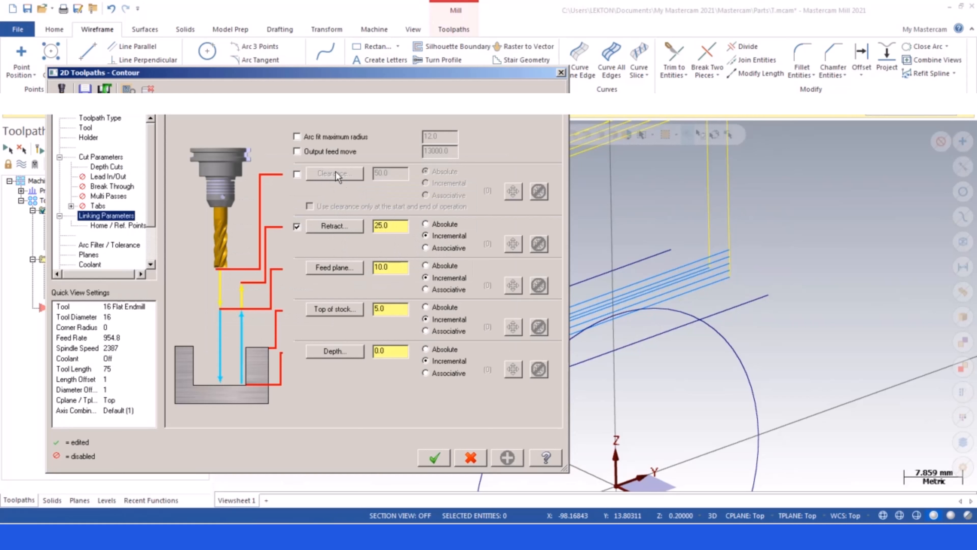
drag(393, 229, 363, 226)
click(298, 175)
drag(396, 175, 350, 174)
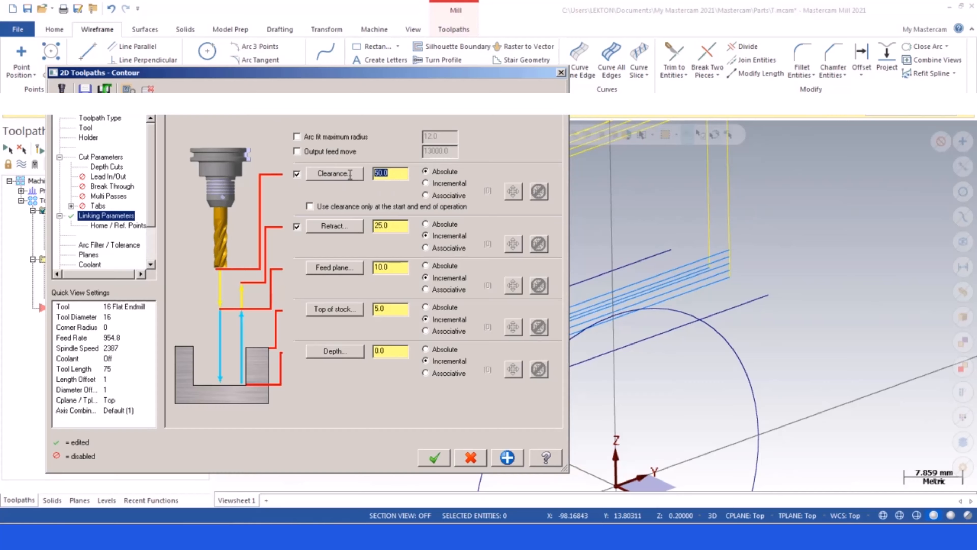
click(297, 174)
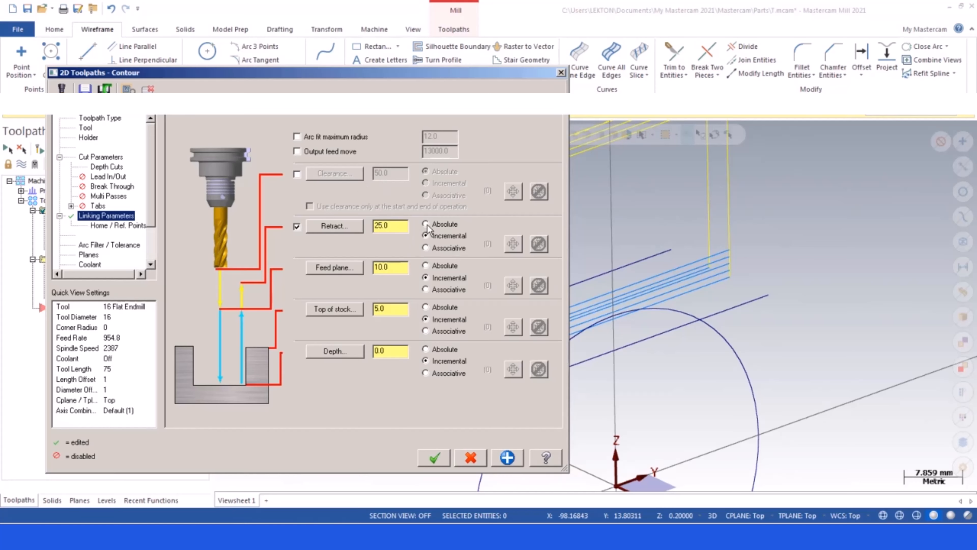
Set the first contour's retract height to an absolute 75 and regenerate the toolpath
drag(404, 226, 354, 224)
text(75)
click(435, 458)
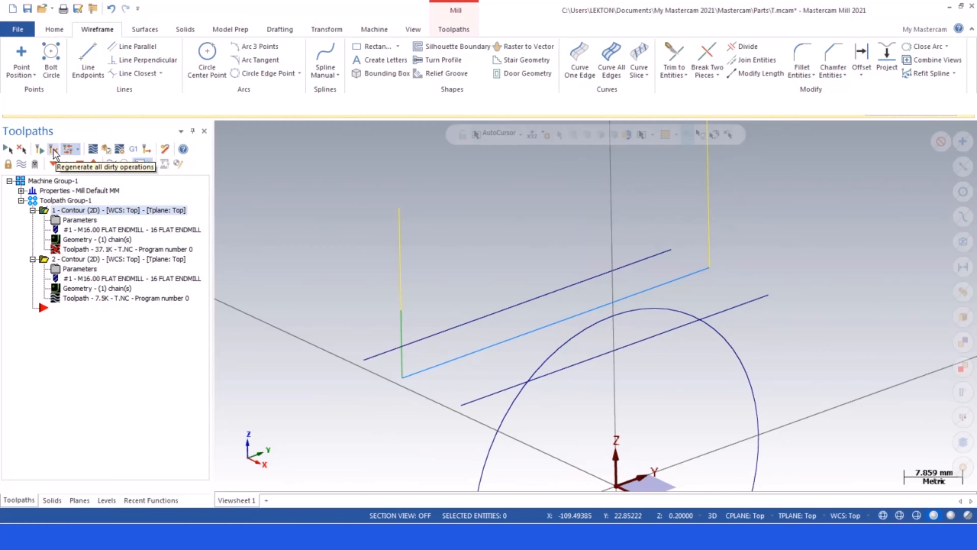
click(54, 152)
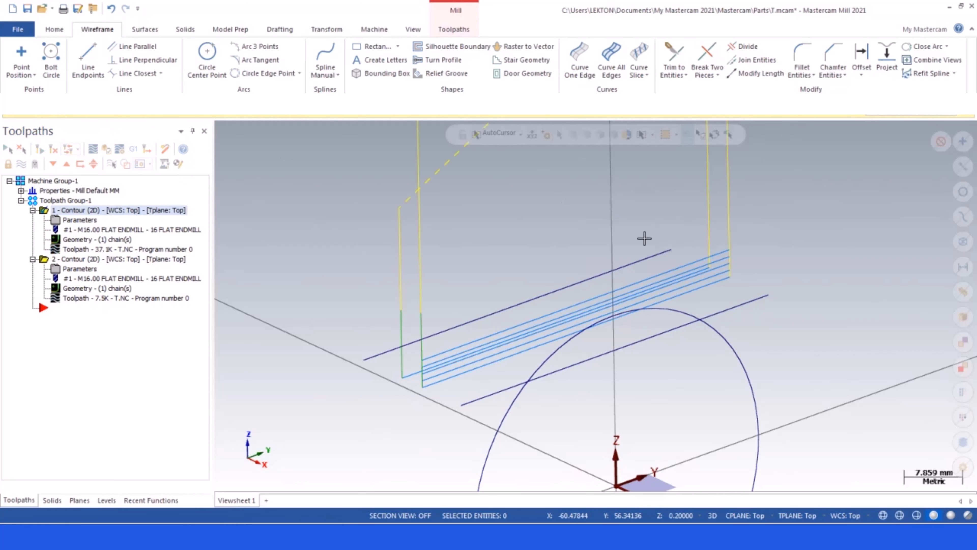
scroll(635, 258, up, 2)
scroll(640, 266, down, 14)
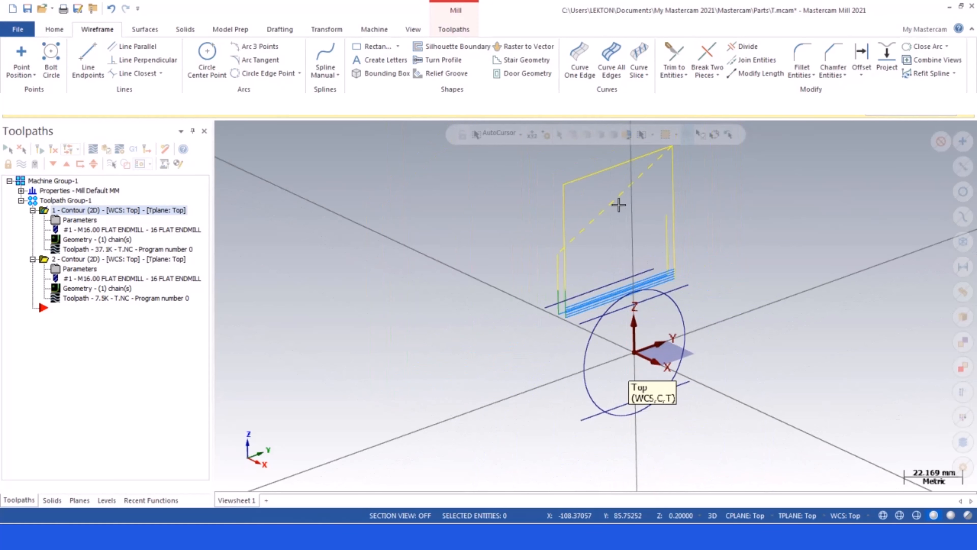
scroll(583, 169, up, 7)
scroll(569, 170, down, 1)
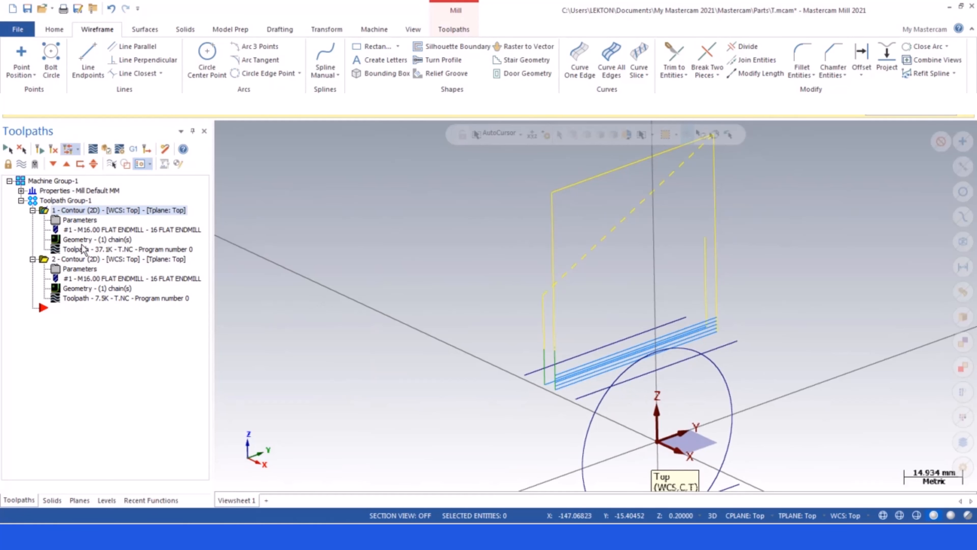
Set the first contour's absolute retract height to 50 and regenerate the toolpath
click(72, 223)
drag(402, 227, 347, 226)
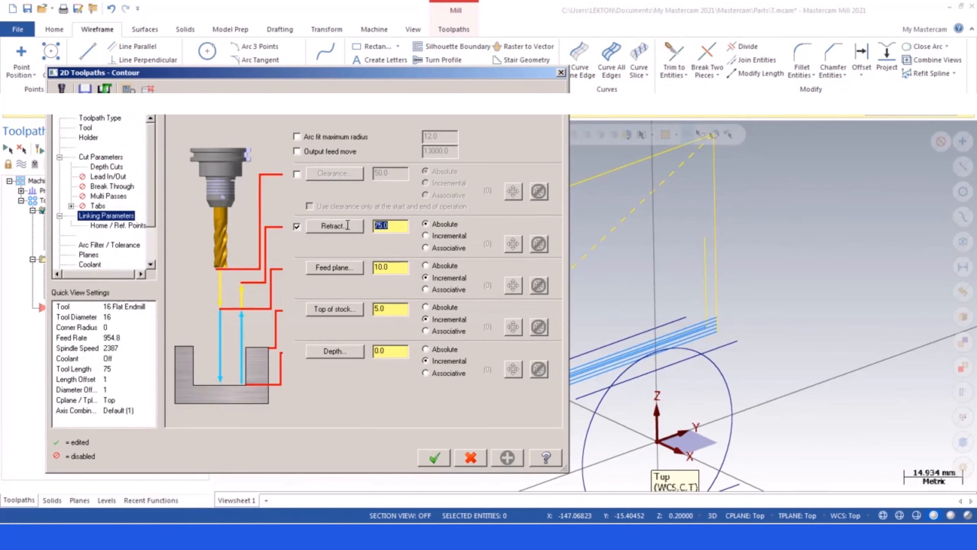
click(436, 459)
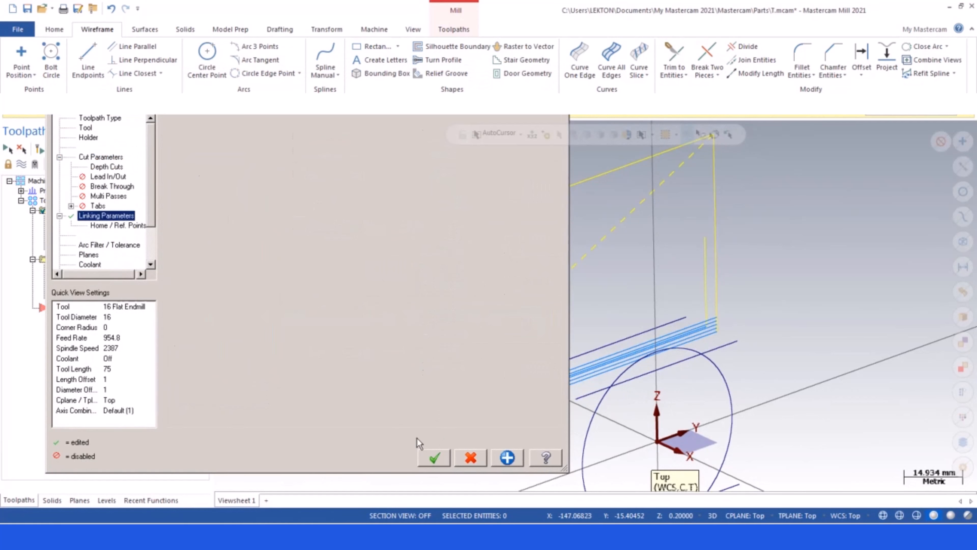
click(53, 150)
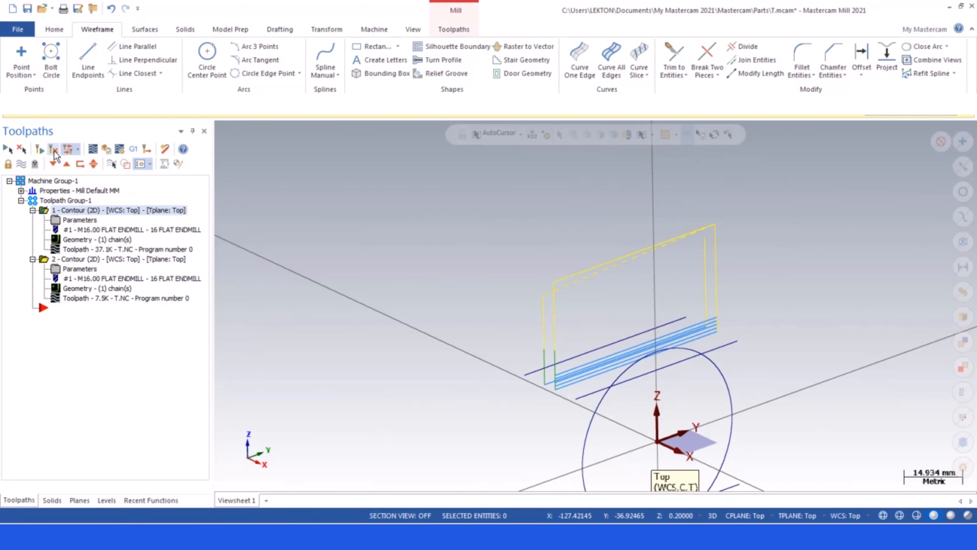
scroll(689, 414, up, 2)
scroll(751, 270, up, 1)
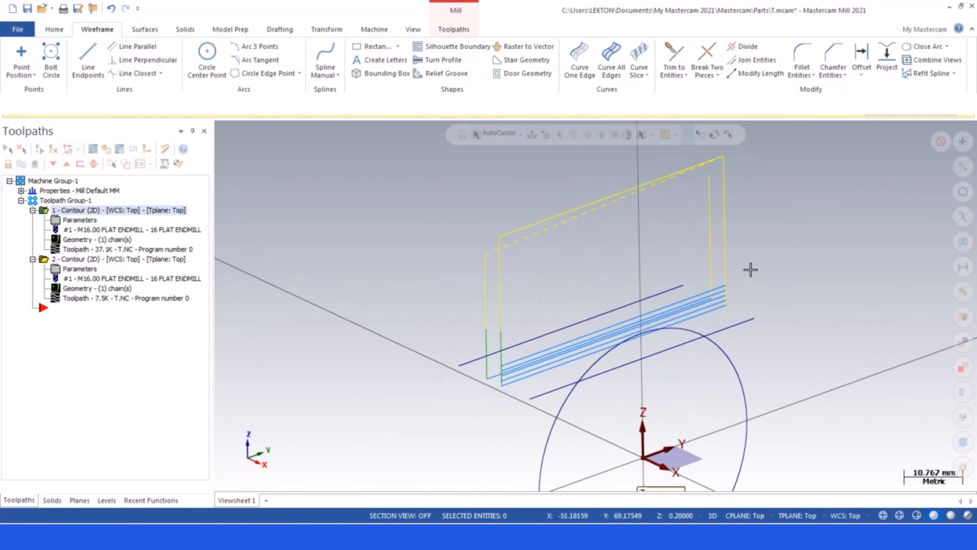
Lower the first contour's absolute retract height further and regenerate its toolpath
click(66, 222)
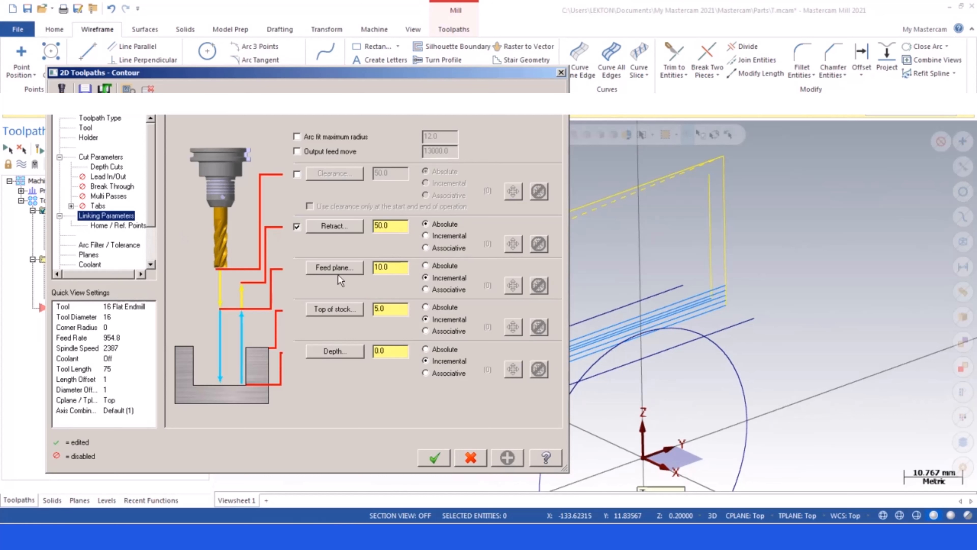
drag(398, 224, 327, 223)
click(435, 458)
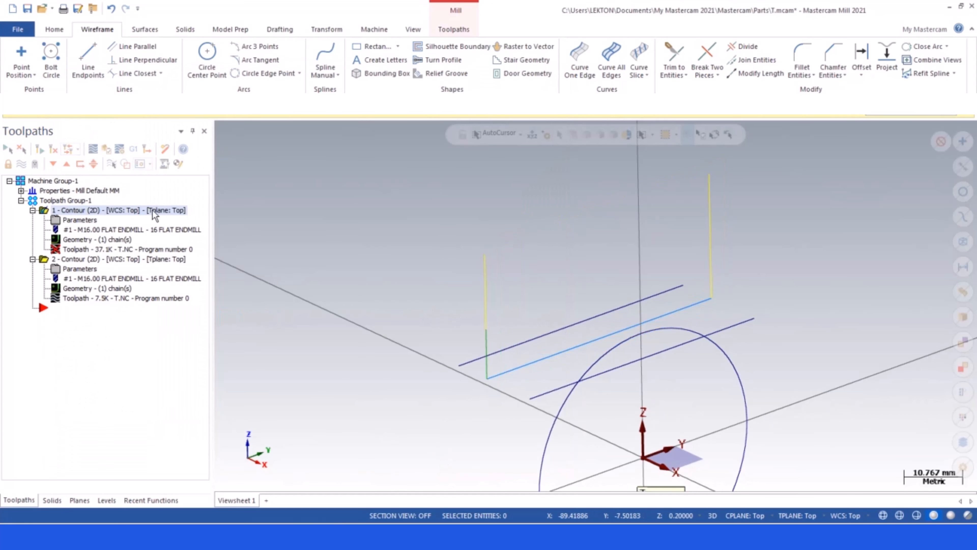
click(53, 149)
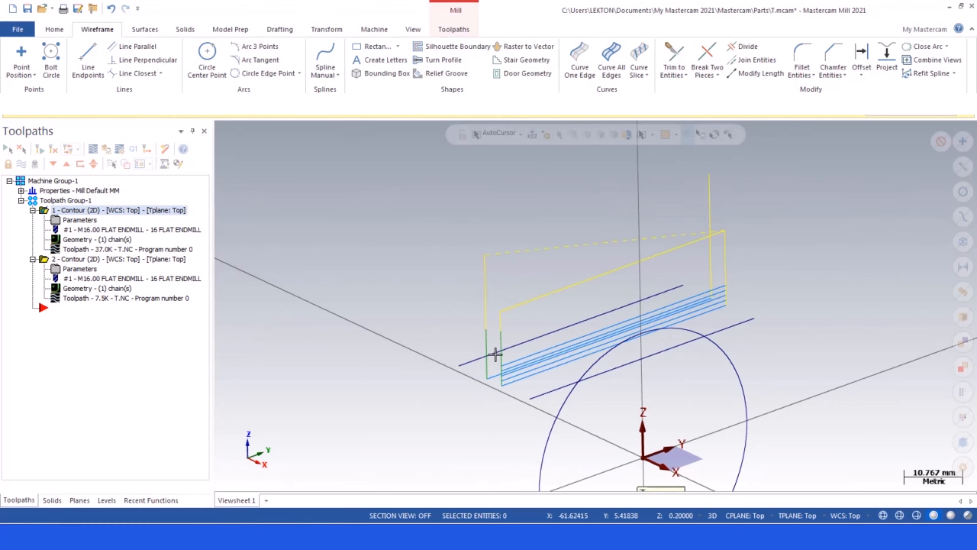
scroll(654, 370, up, 1)
scroll(670, 375, up, 1)
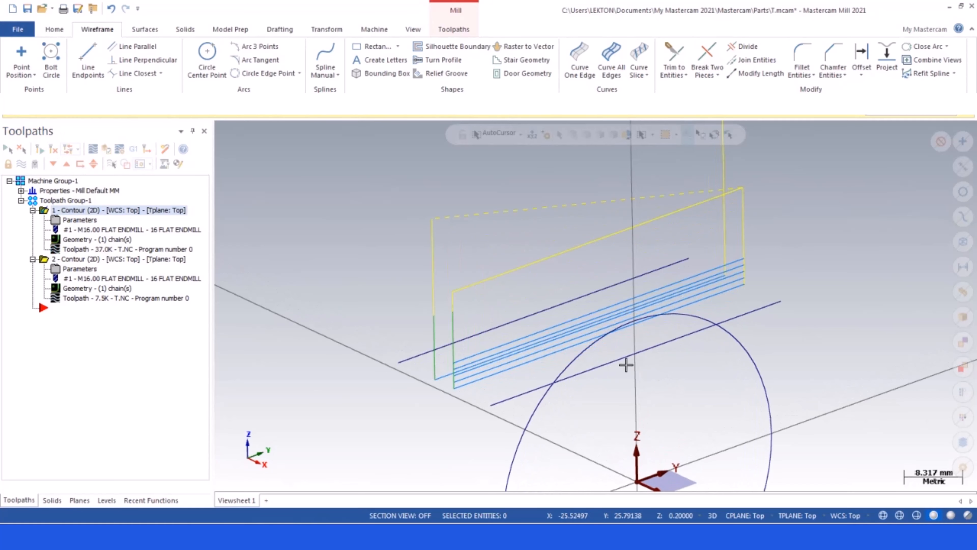
In the second contour's linking parameters, set an absolute retract of 35 and an incremental top of stock of 5
click(58, 270)
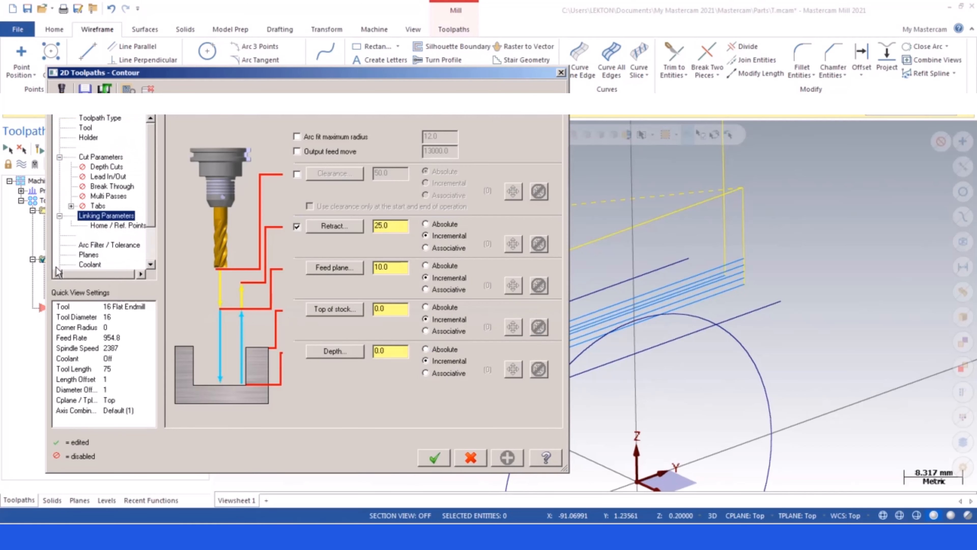
click(425, 224)
drag(404, 225, 340, 223)
text(35)
drag(393, 308, 367, 308)
text(5)
double_click(392, 353)
drag(389, 308, 363, 308)
Enable depth cuts for the second contour with a 2.0 maximum rough step and regenerate its toolpath
click(108, 168)
click(216, 155)
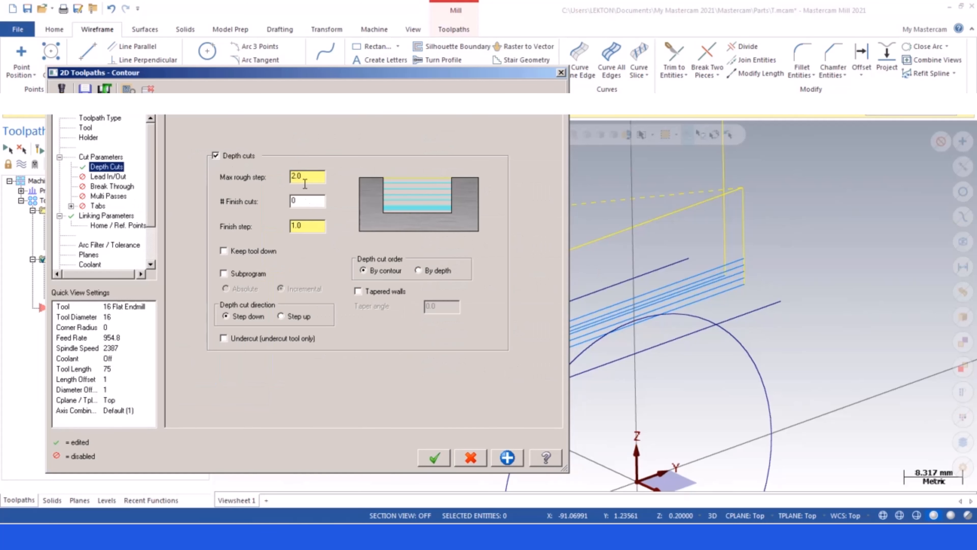
click(442, 465)
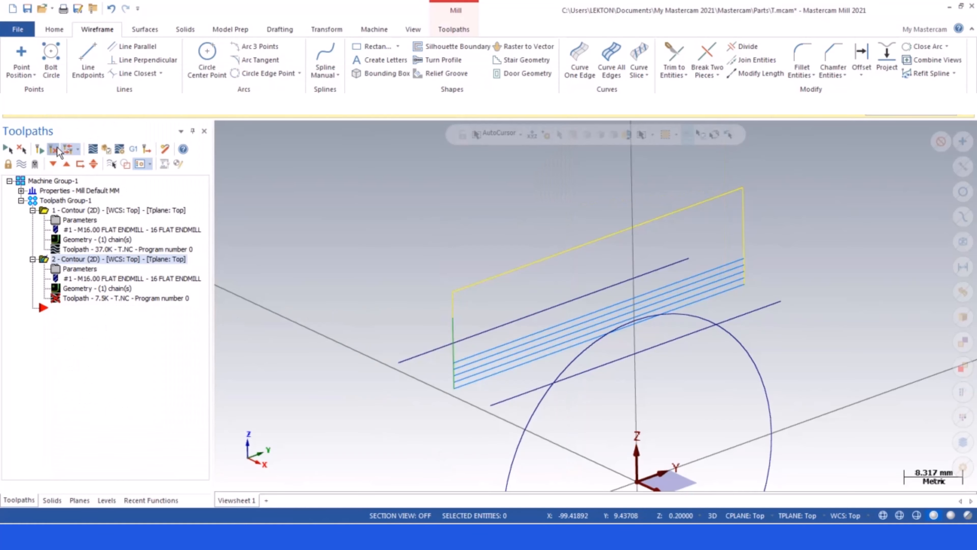
mouse_move(428, 336)
middle_down()
mouse_move(569, 334)
mouse_move(437, 334)
middle_up()
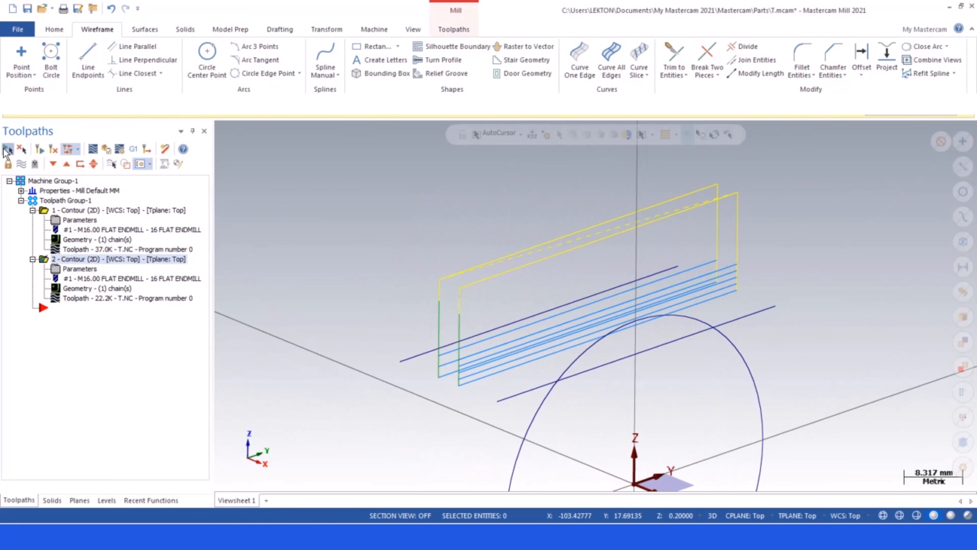
Select both contour operations and hide their toolpath display so only the wireframe shows
click(20, 164)
click(20, 165)
click(20, 165)
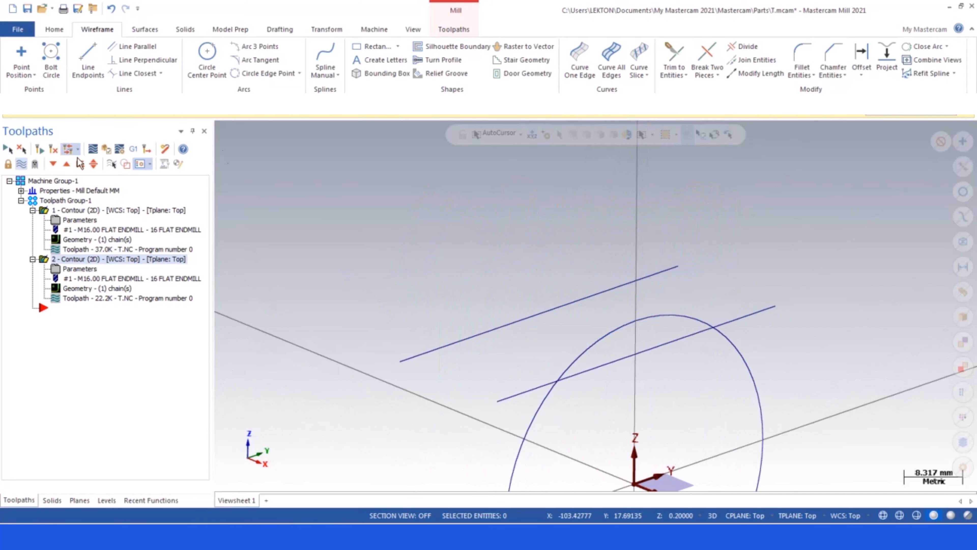
scroll(477, 154, down, 2)
scroll(477, 154, down, 3)
scroll(537, 242, up, 2)
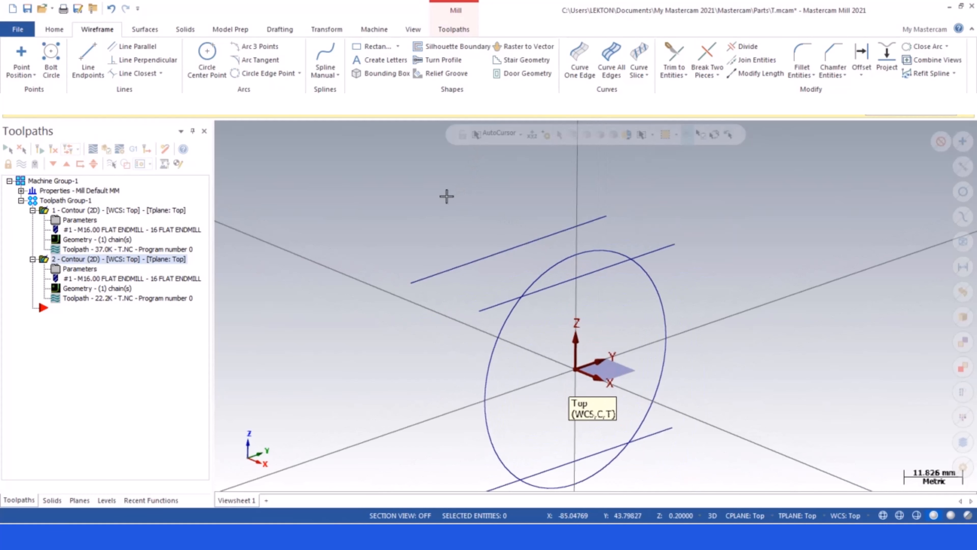
Save the part file as 4-axis-Examples-with-WCS.mcam
click(25, 11)
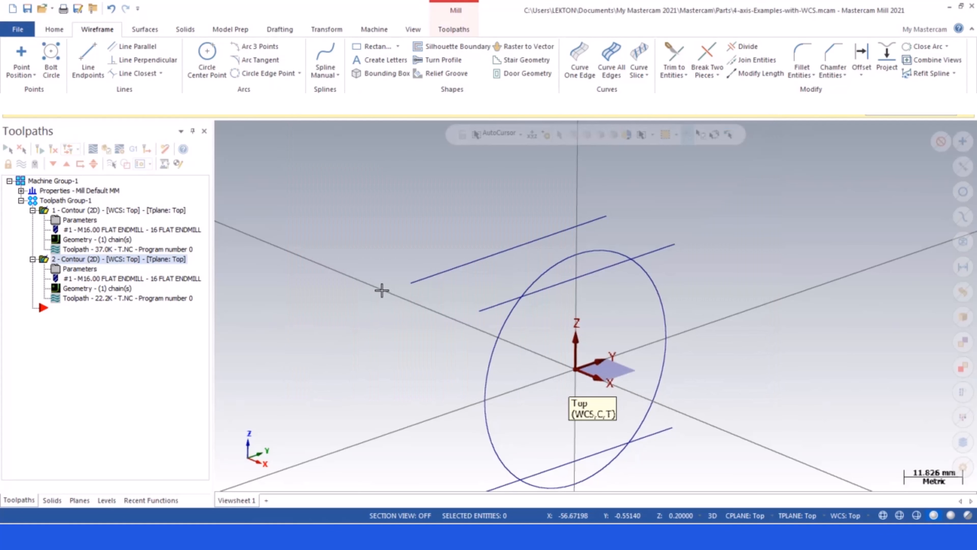
scroll(395, 203, down, 2)
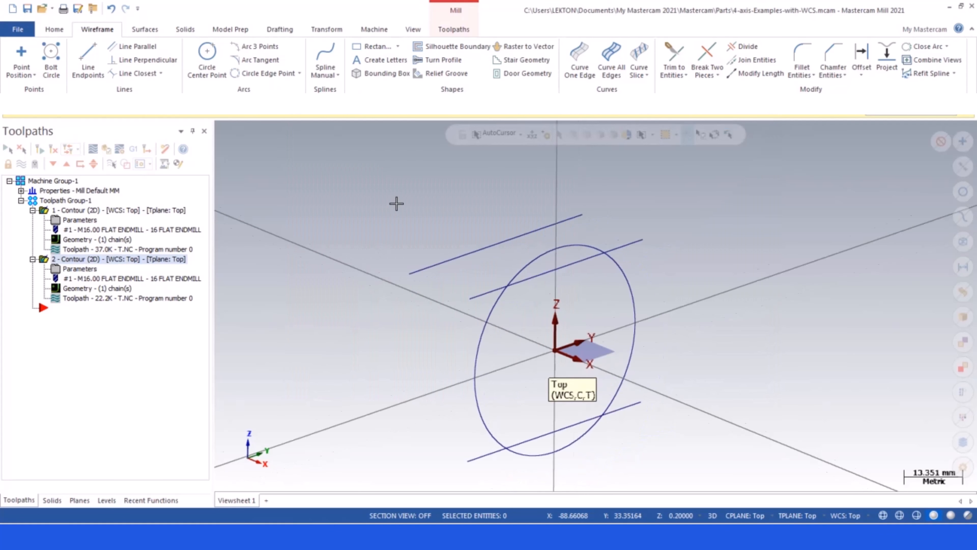
scroll(397, 274, up, 1)
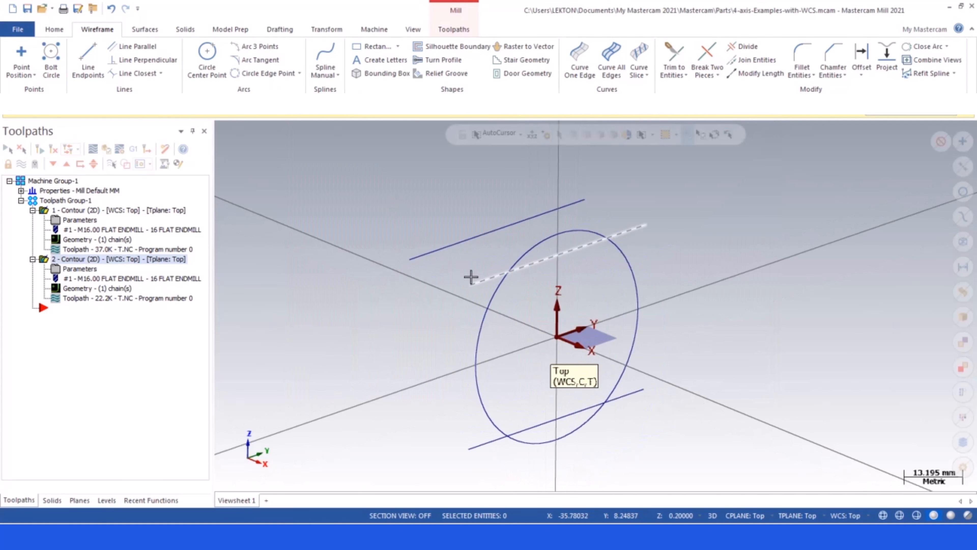
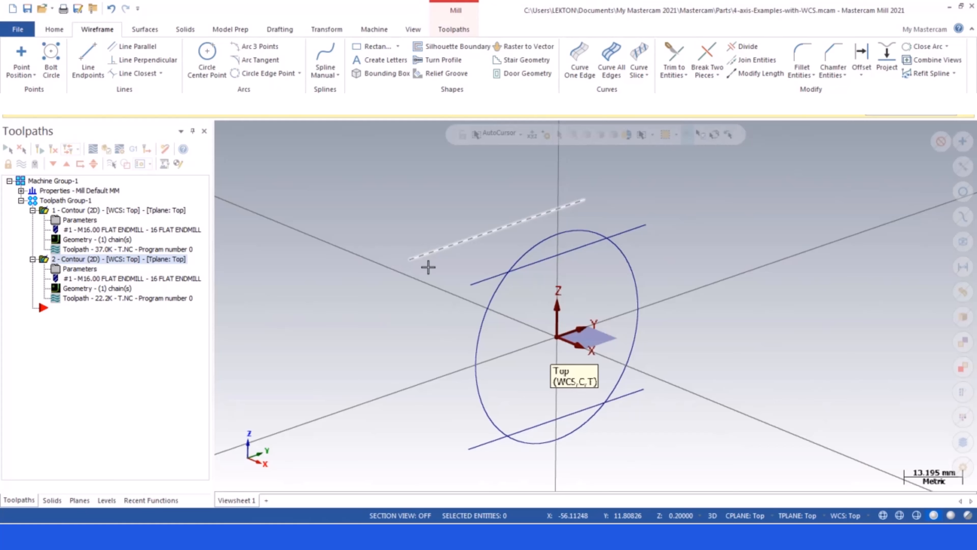
Delete the flat line across the bottom of the circle
click(523, 427)
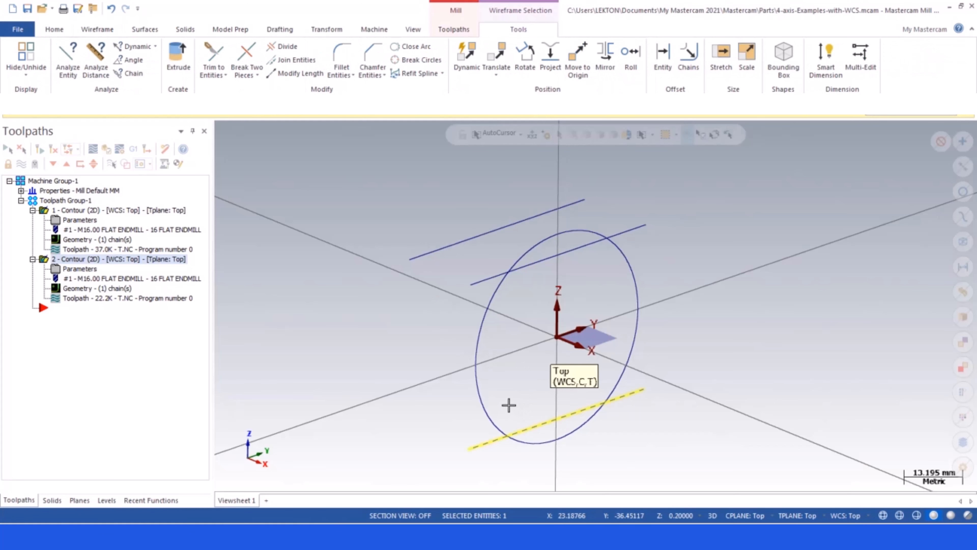
key(Delete)
scroll(471, 255, down, 2)
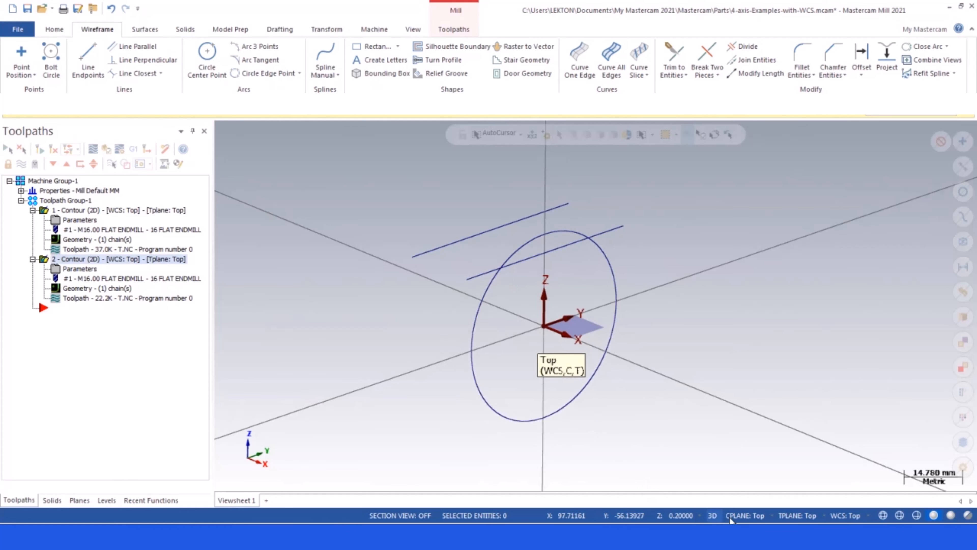
Set the construction and tool planes to Right and switch the drawing mode to 3D
click(751, 515)
click(743, 457)
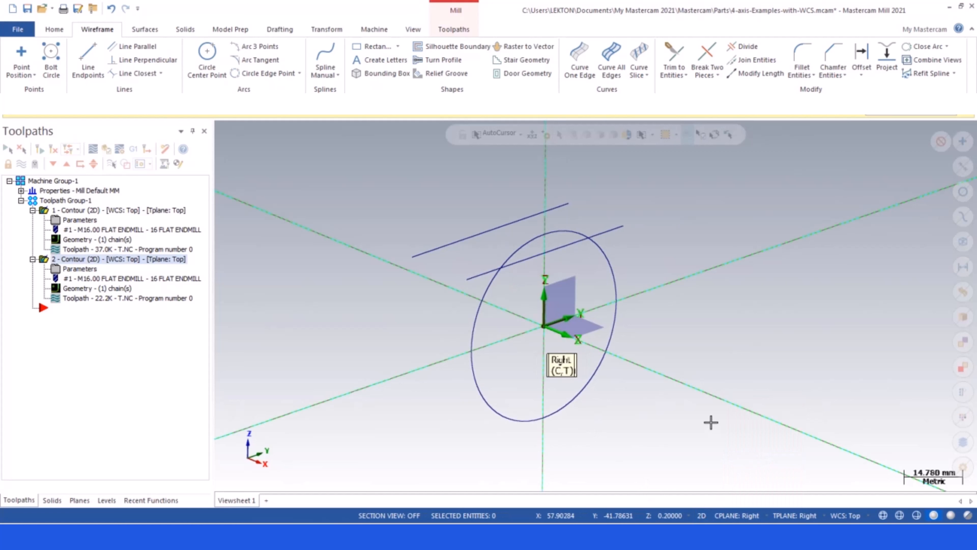
click(701, 515)
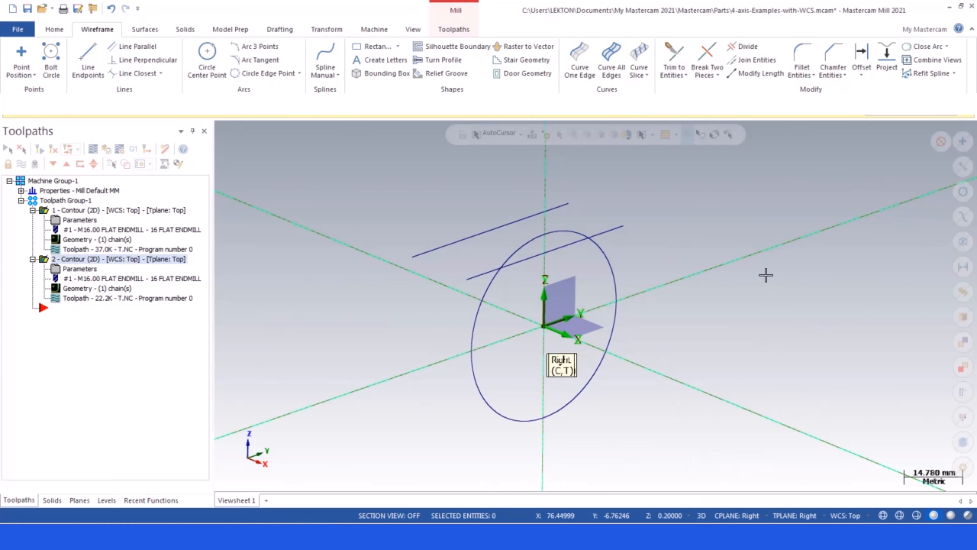
Mirror copies of the two upper flat lines about the X axis with 0.0 offset and clear the result colors
click(325, 32)
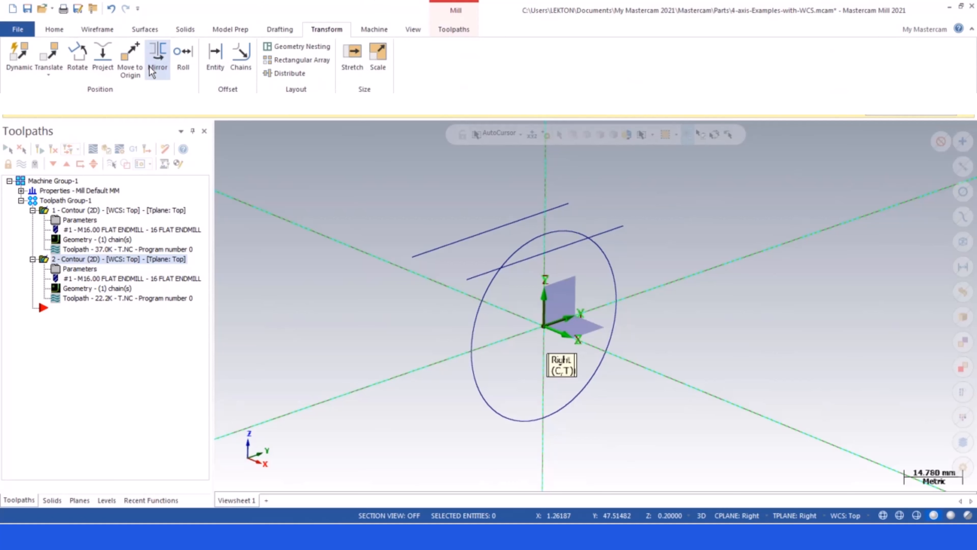
click(158, 57)
click(470, 278)
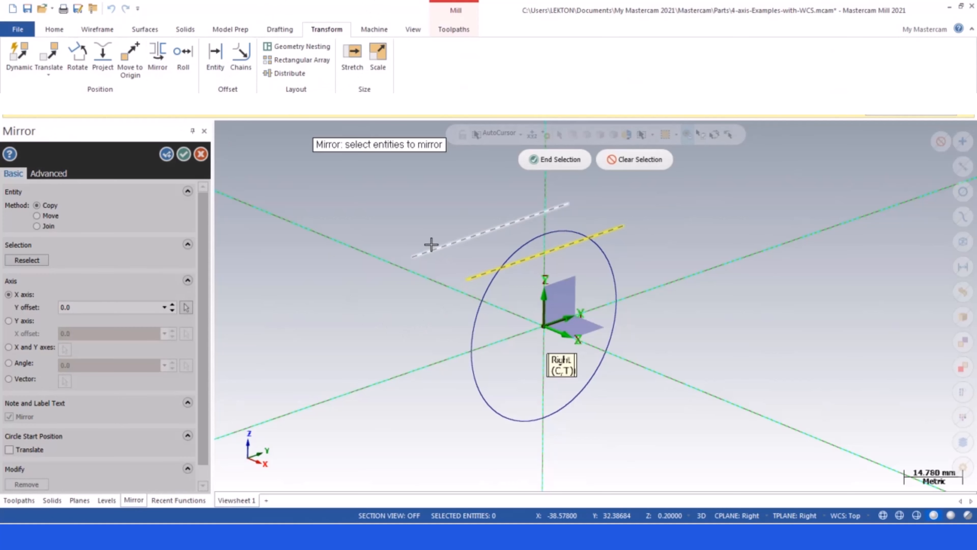
click(431, 250)
click(545, 160)
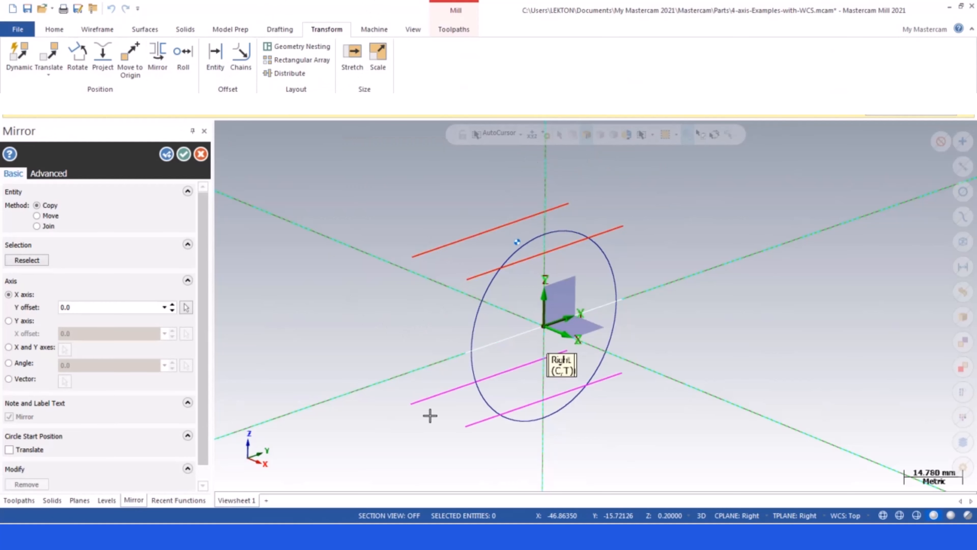
click(184, 154)
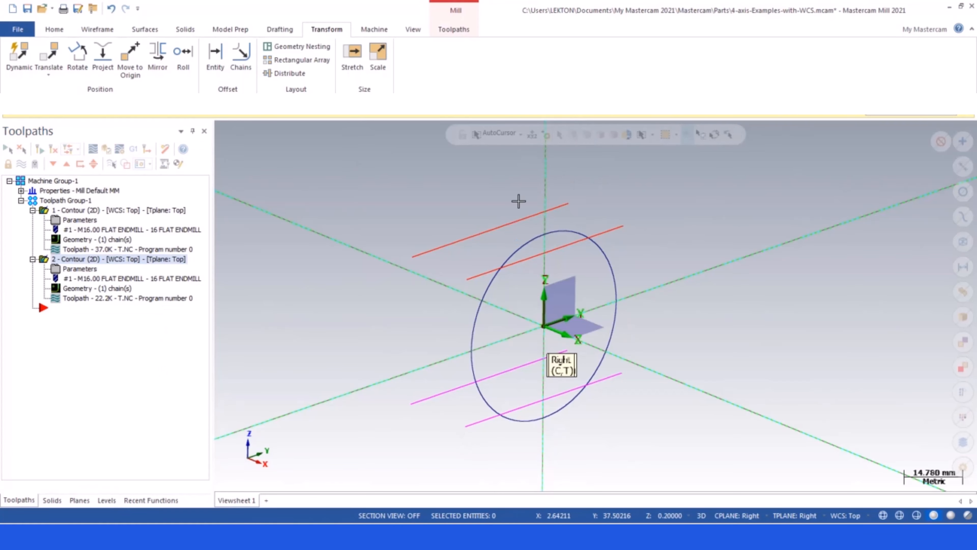
right_click(389, 203)
click(426, 187)
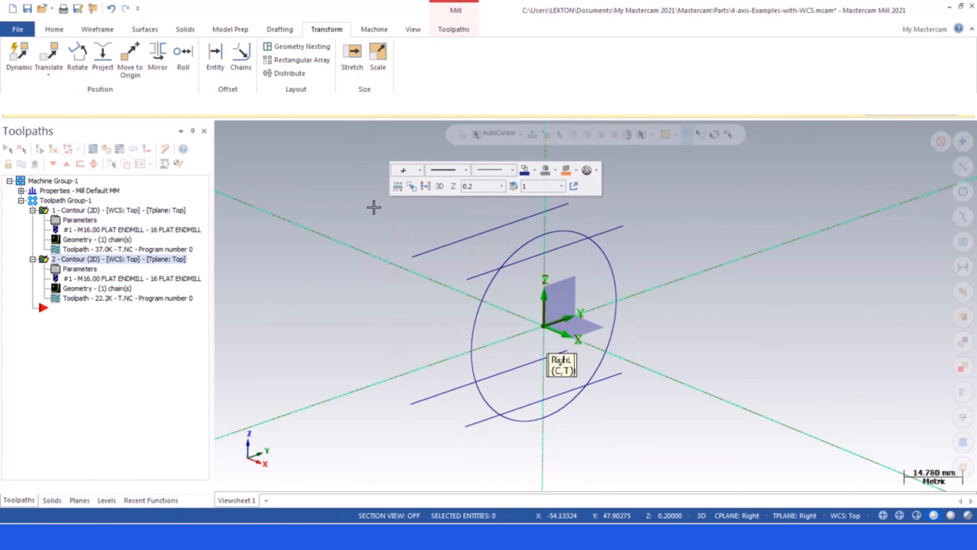
Set the construction and tool planes back to Top
click(732, 520)
click(723, 415)
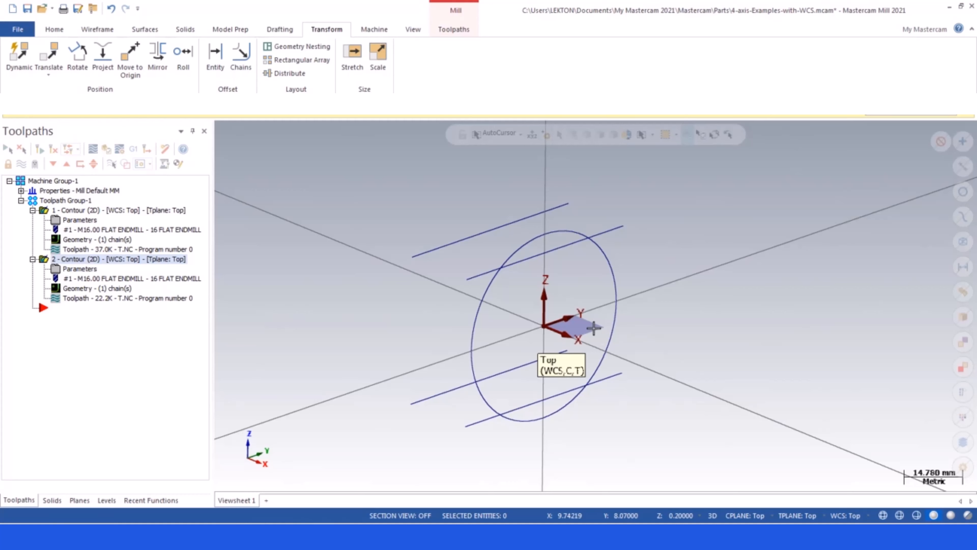
scroll(509, 248, down, 1)
scroll(497, 279, up, 1)
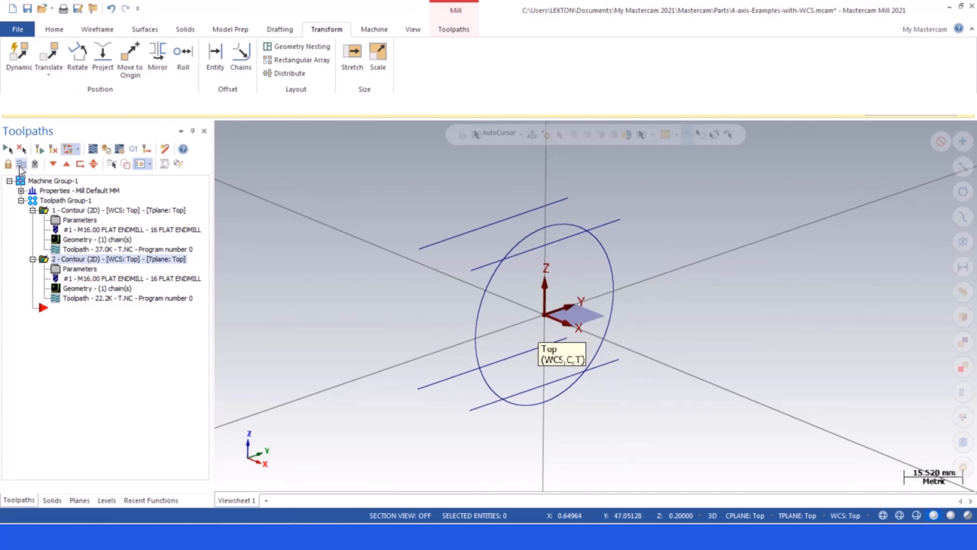
Display the toolpath and check the WCS, tool plane and construction plane settings in the first contour's parameters
click(20, 166)
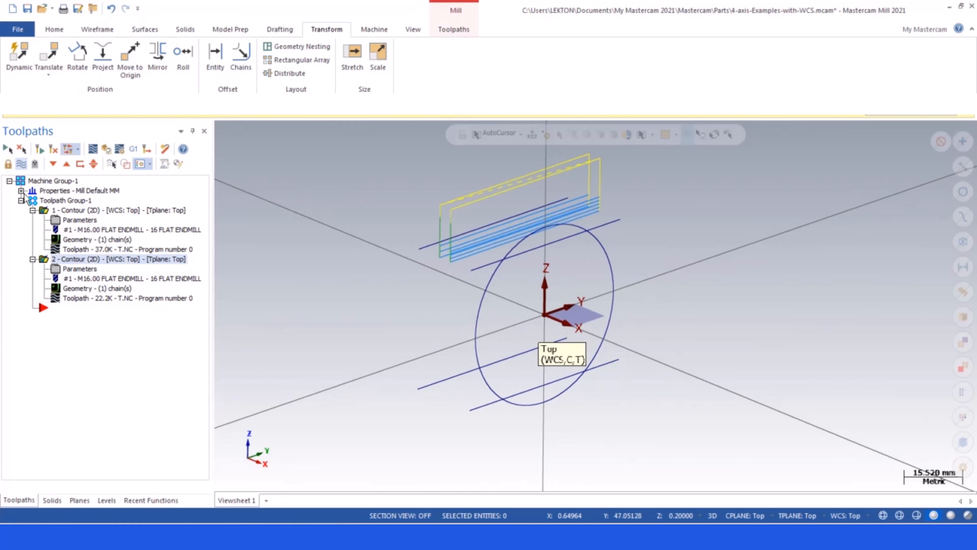
click(54, 220)
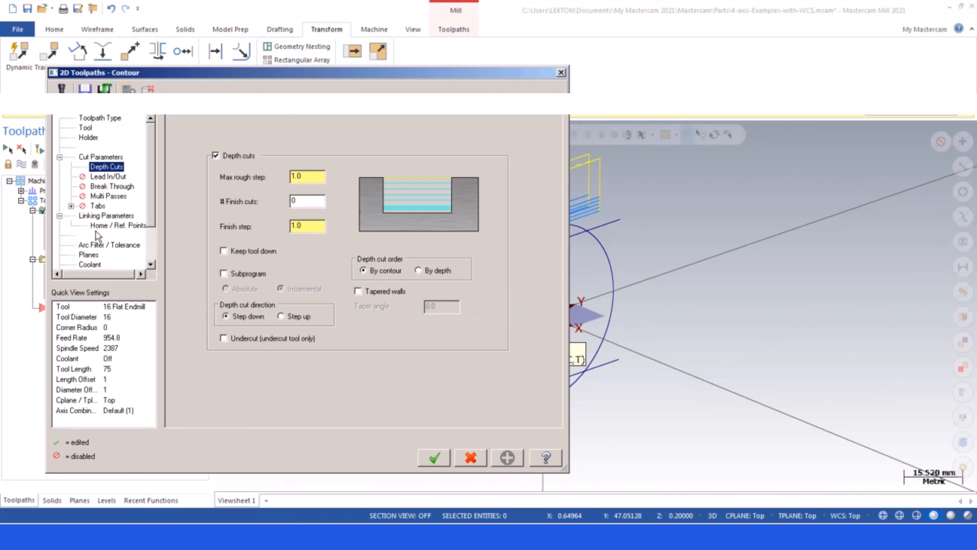
drag(149, 192, 147, 229)
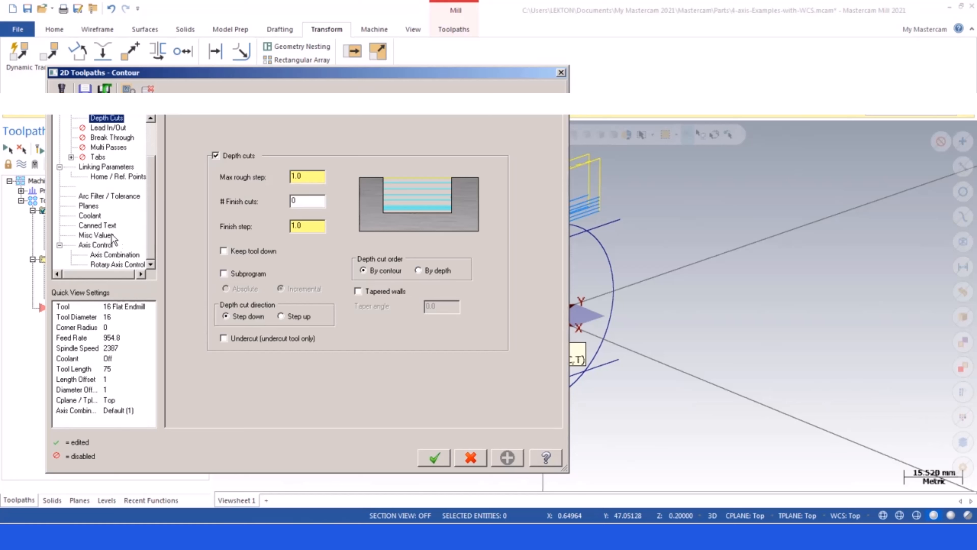
click(89, 206)
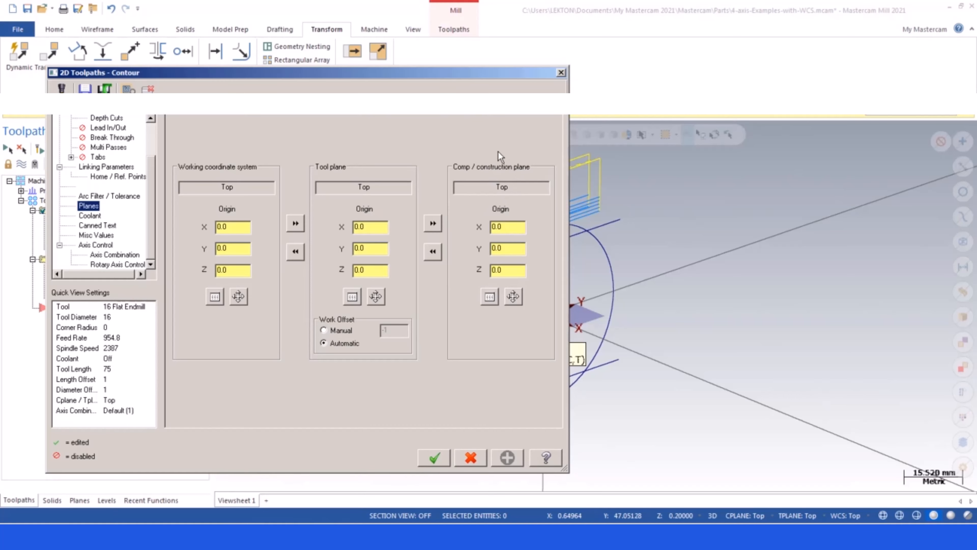
click(478, 458)
Hide the toolpath display and collapse both contour operations in the tree
click(21, 165)
click(21, 164)
click(21, 165)
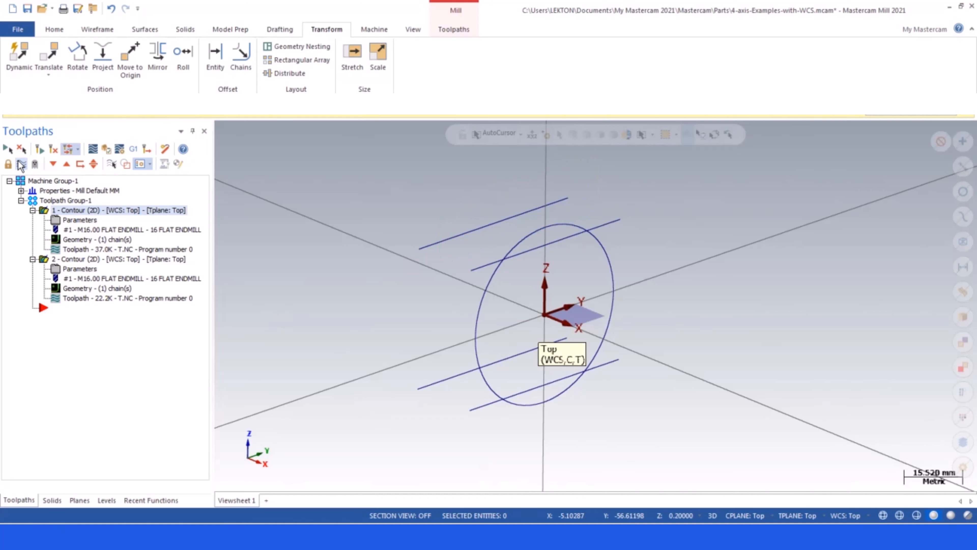
click(33, 259)
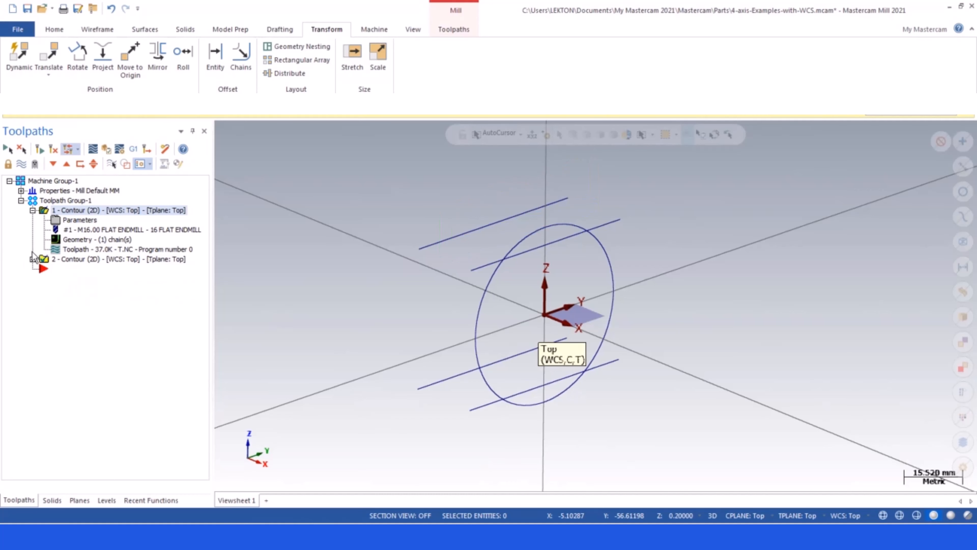
click(33, 211)
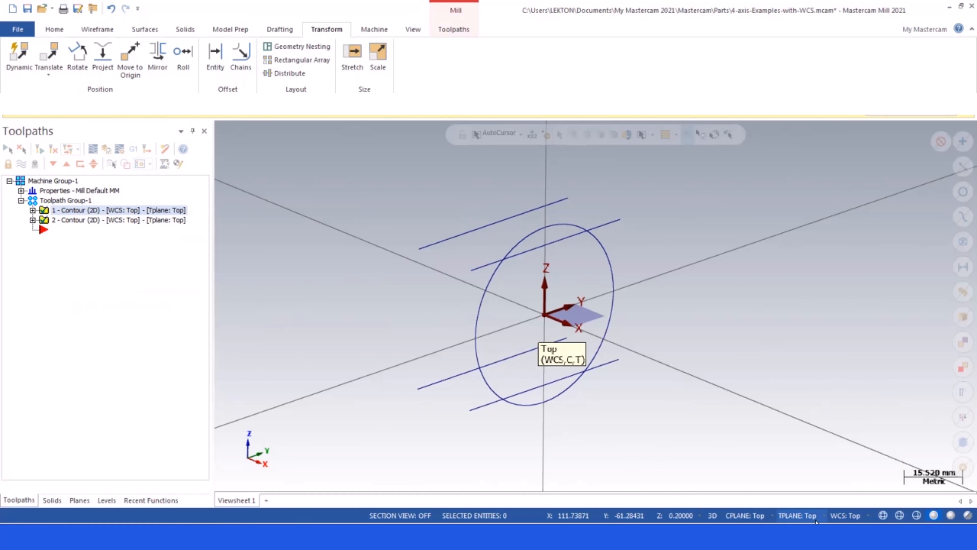
Look over the available WCS planes and open the Planes manager
click(837, 517)
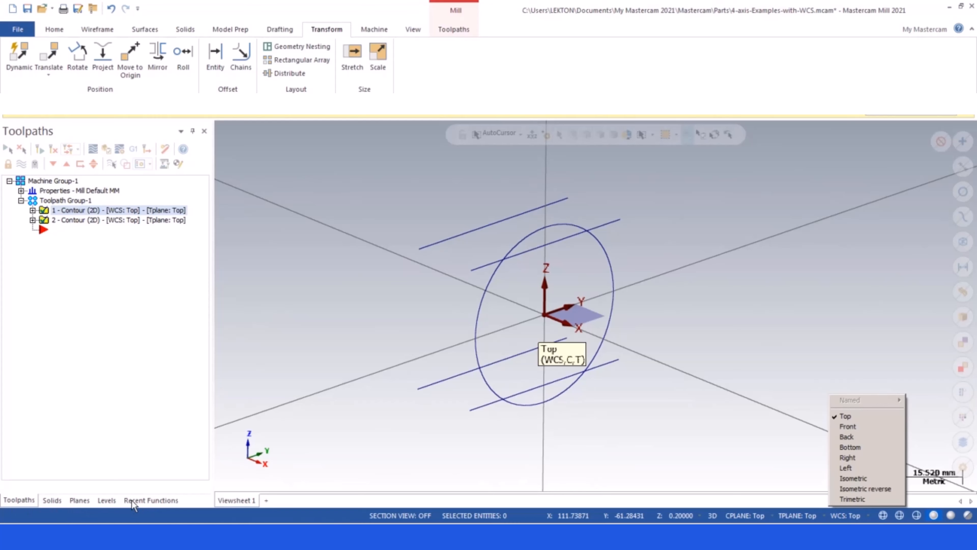
click(289, 311)
click(413, 31)
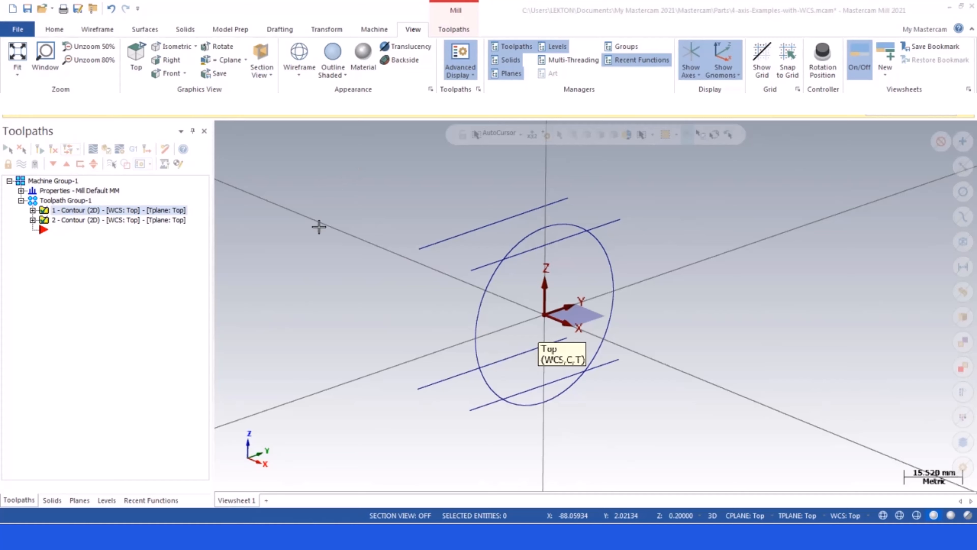
click(80, 500)
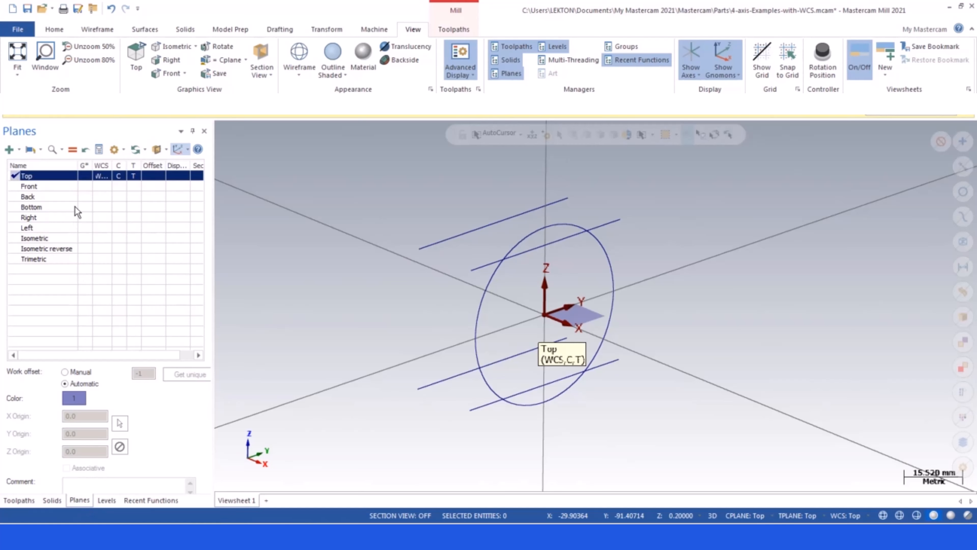
Create a relative plane from Top, keeping only the Top-Top plane and excluding all other orientations
right_click(42, 177)
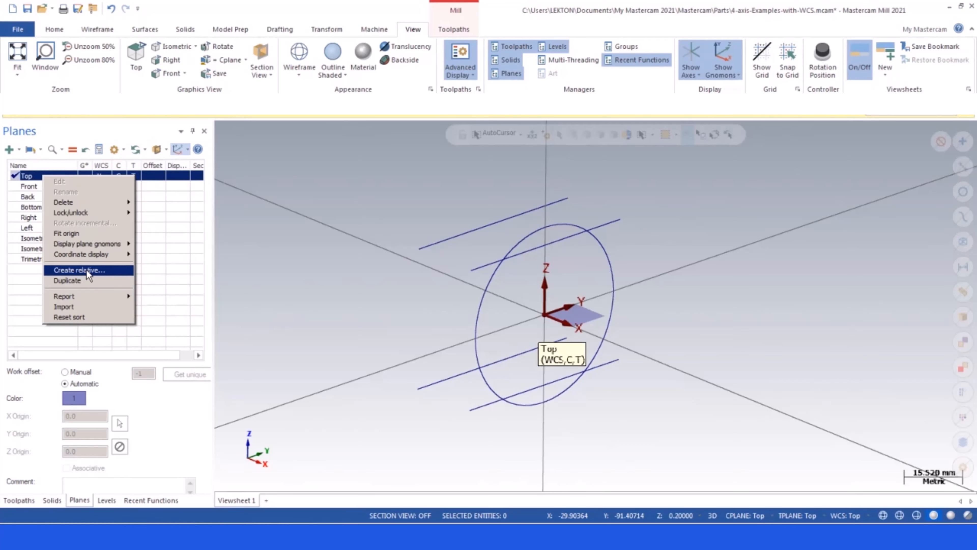
click(88, 271)
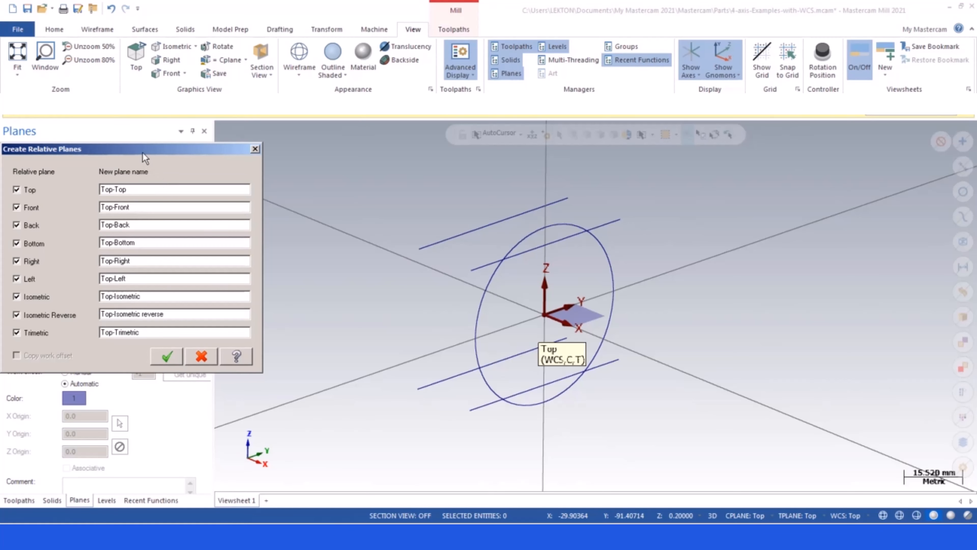
drag(143, 152, 343, 168)
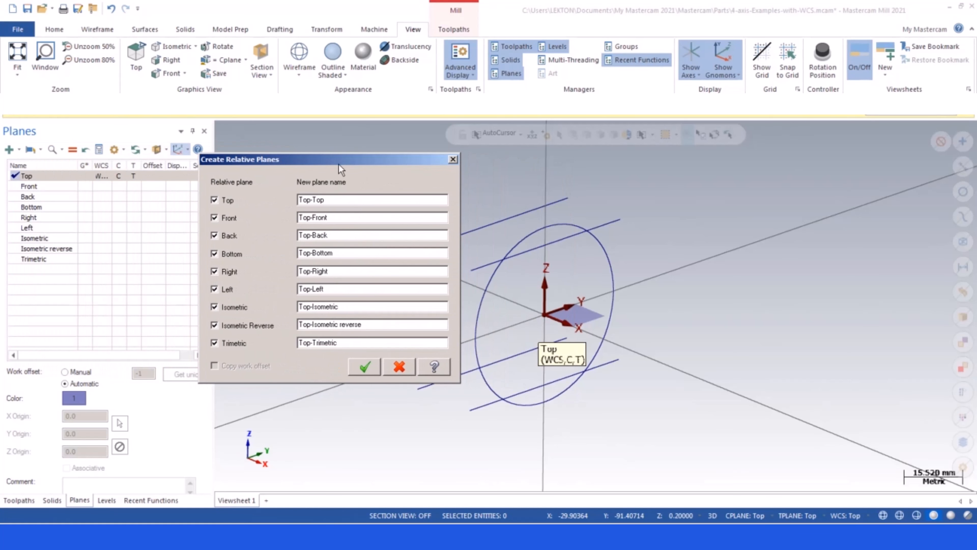
click(214, 217)
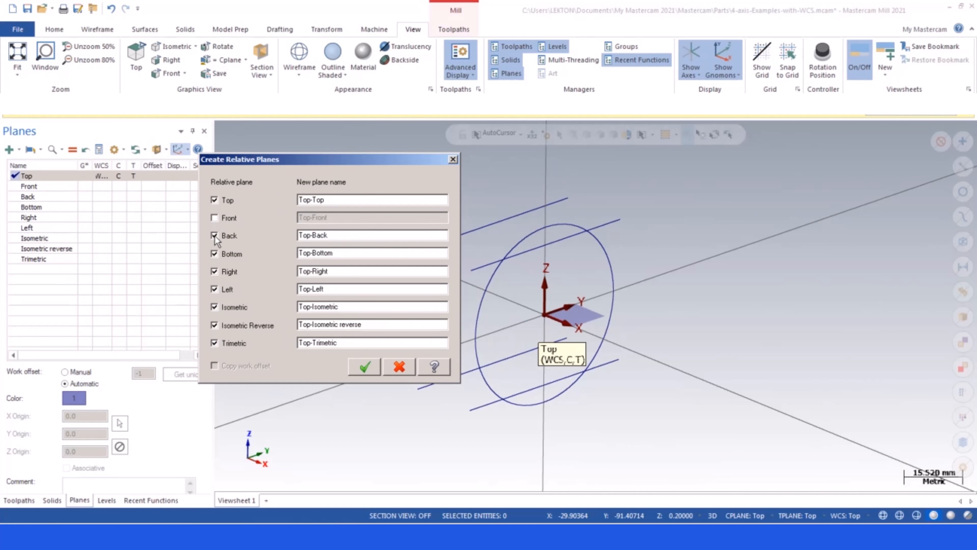
click(214, 236)
click(214, 253)
click(215, 271)
click(215, 289)
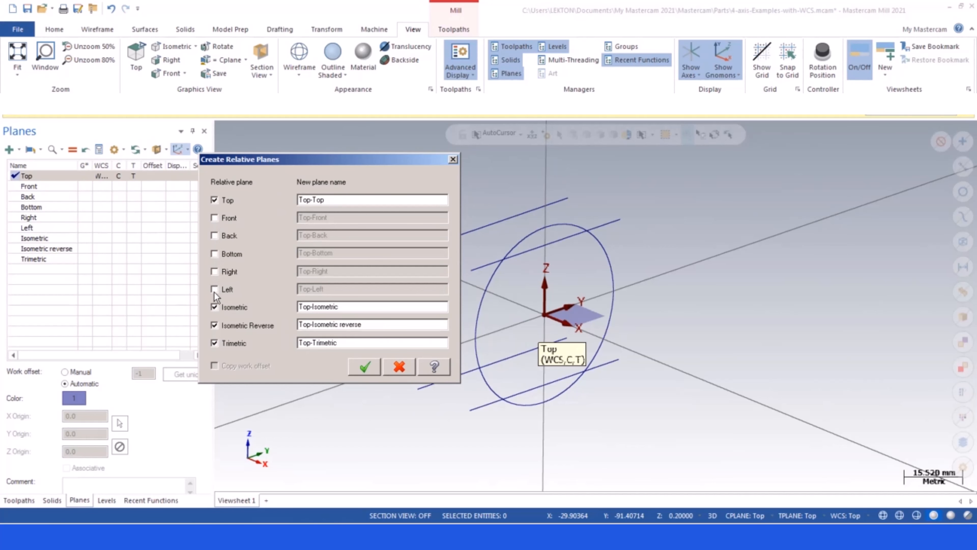
click(215, 307)
click(214, 325)
click(214, 343)
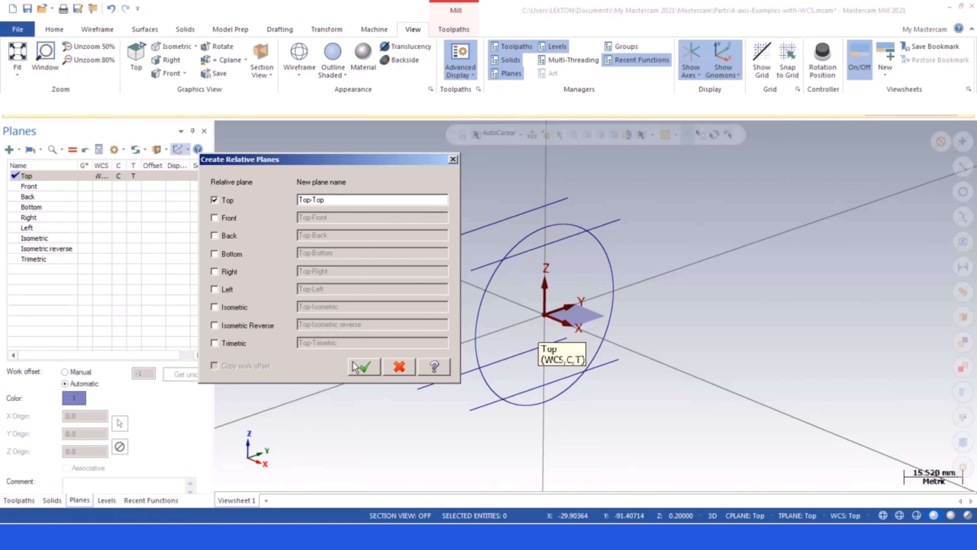
click(365, 368)
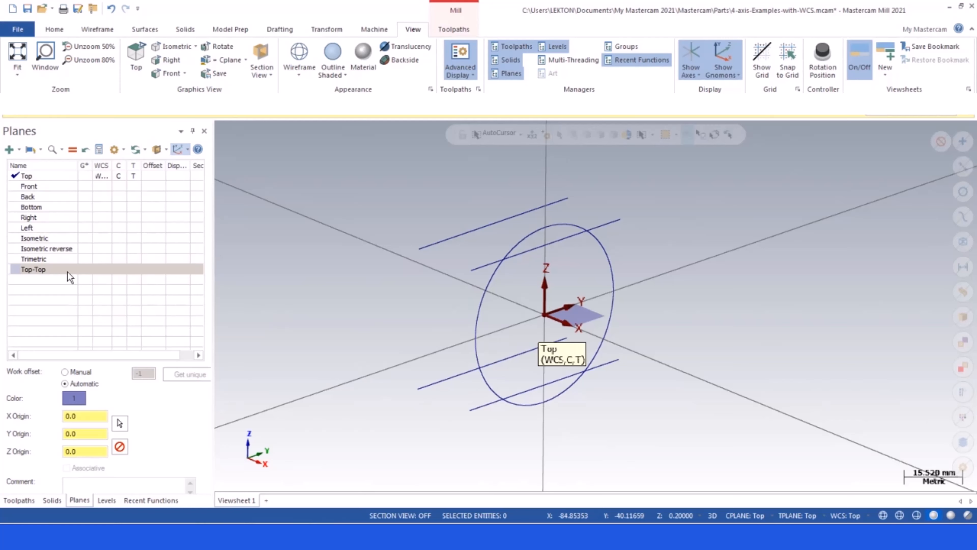
Make the Top-Top plane the active WCS, construction plane and tool plane
click(41, 276)
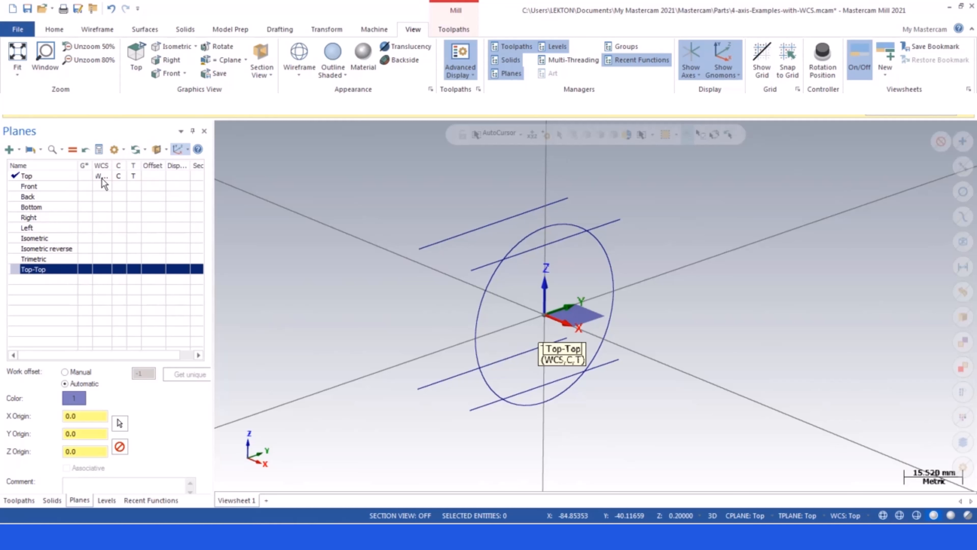
click(101, 270)
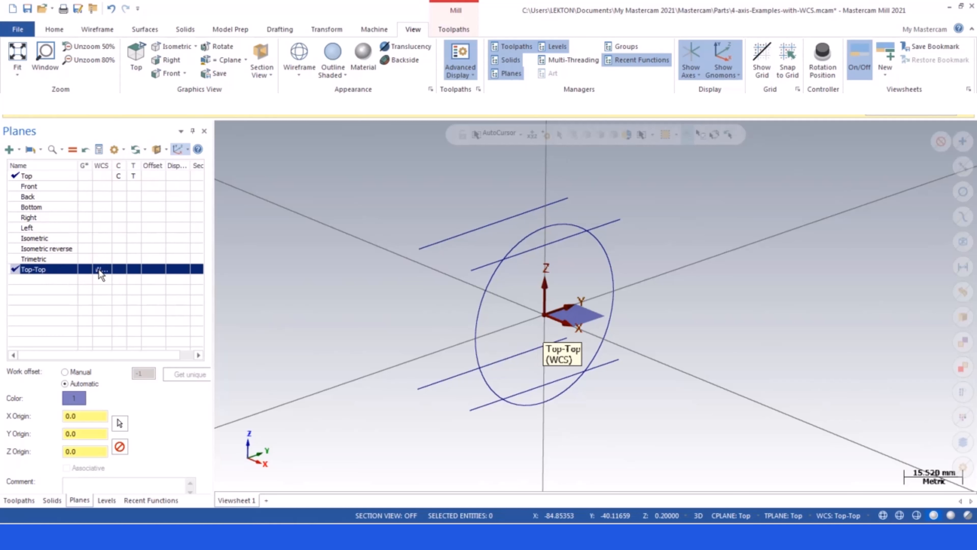
click(120, 270)
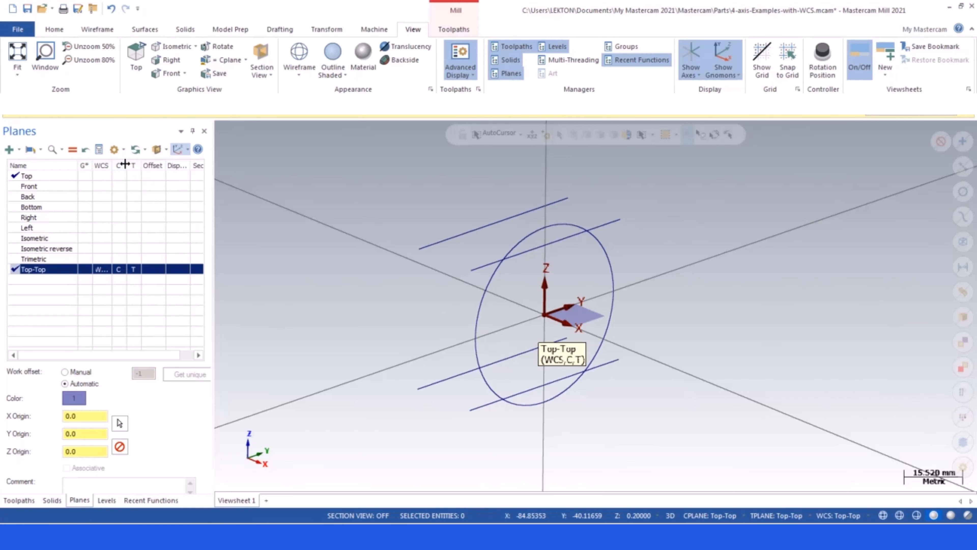
Widen the Planes manager and its C and T columns
drag(125, 165, 154, 165)
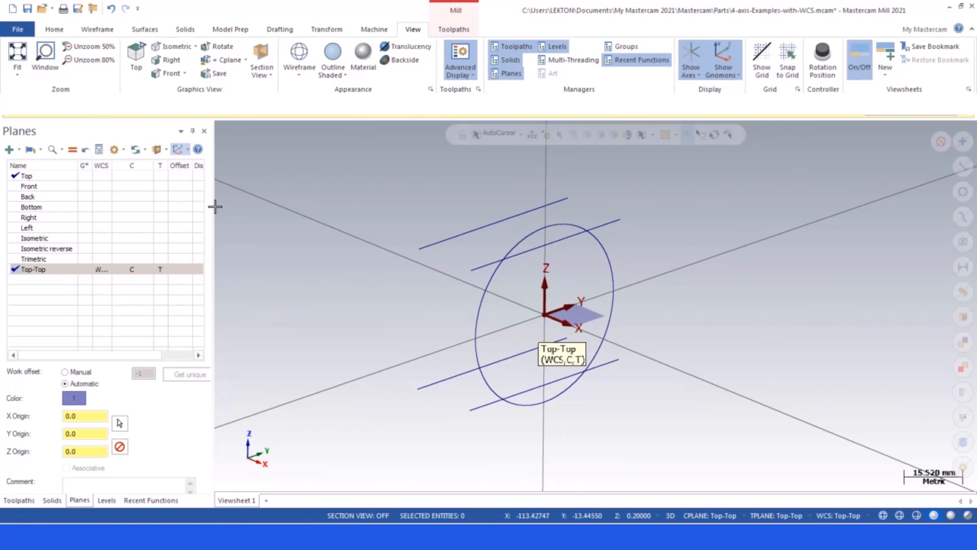
drag(214, 206, 266, 202)
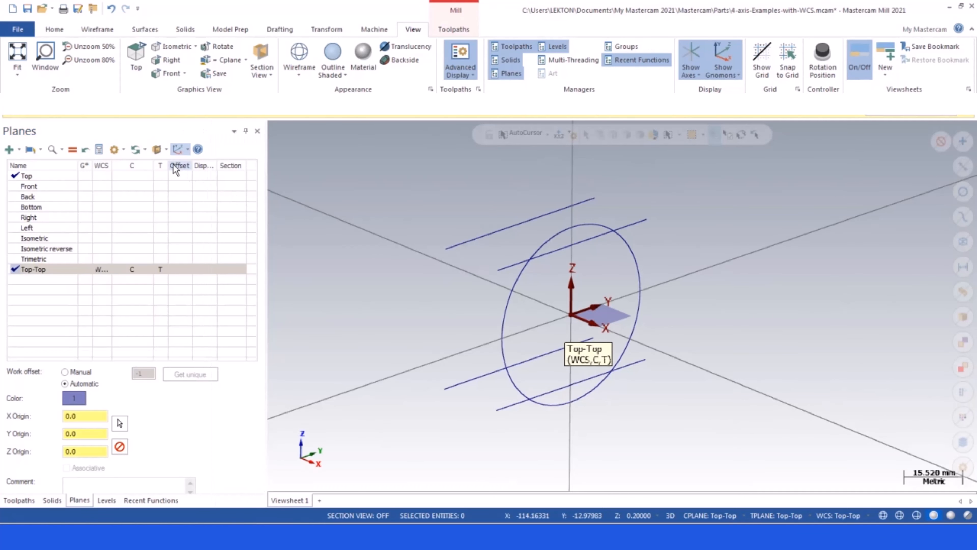
drag(168, 165, 192, 165)
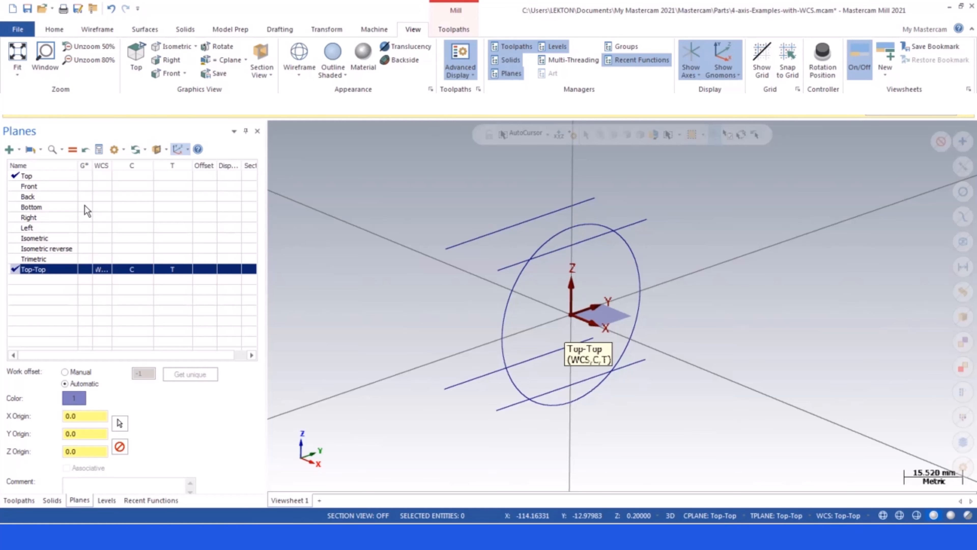
Check the Top-Top plane's delete options and restore Top as the WCS, construction plane and tool plane
right_click(52, 272)
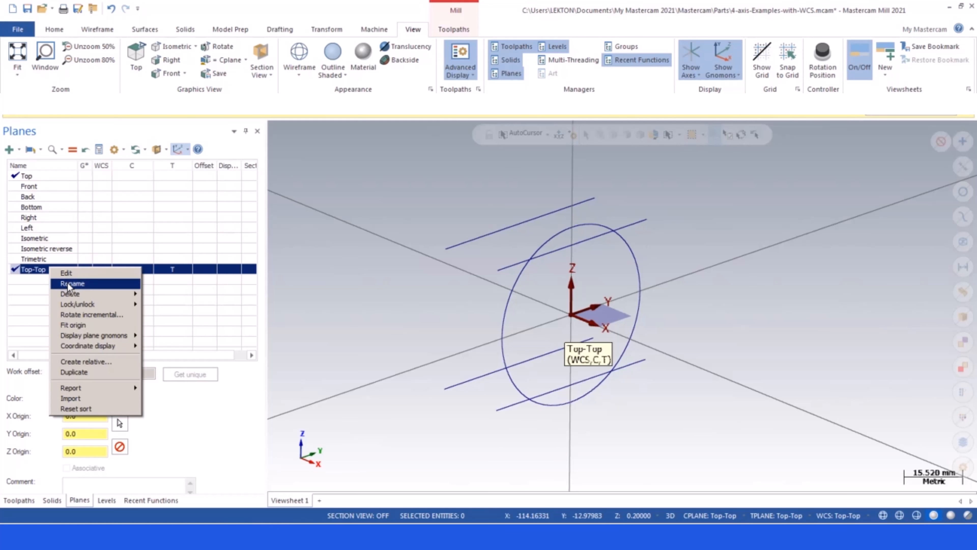
mouse_move(122, 295)
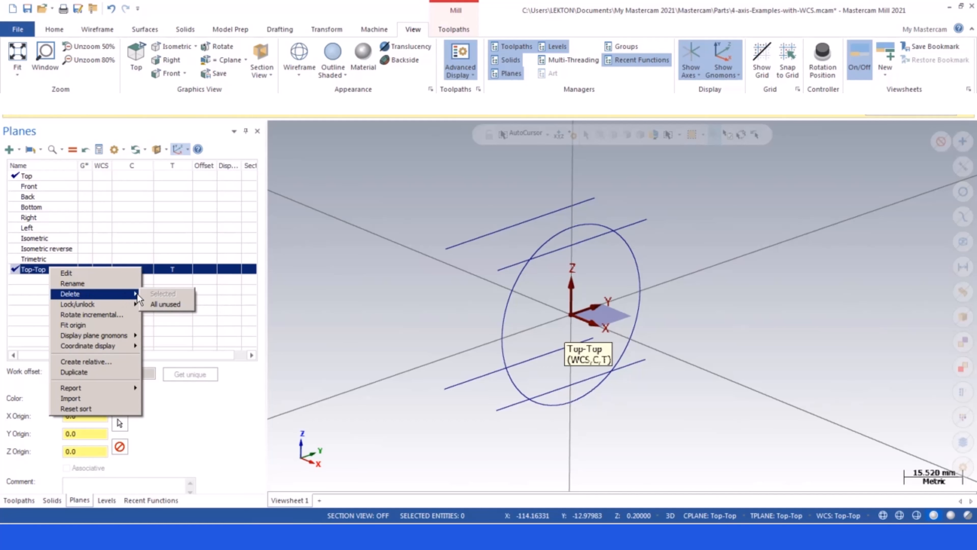
click(127, 184)
click(101, 177)
click(169, 177)
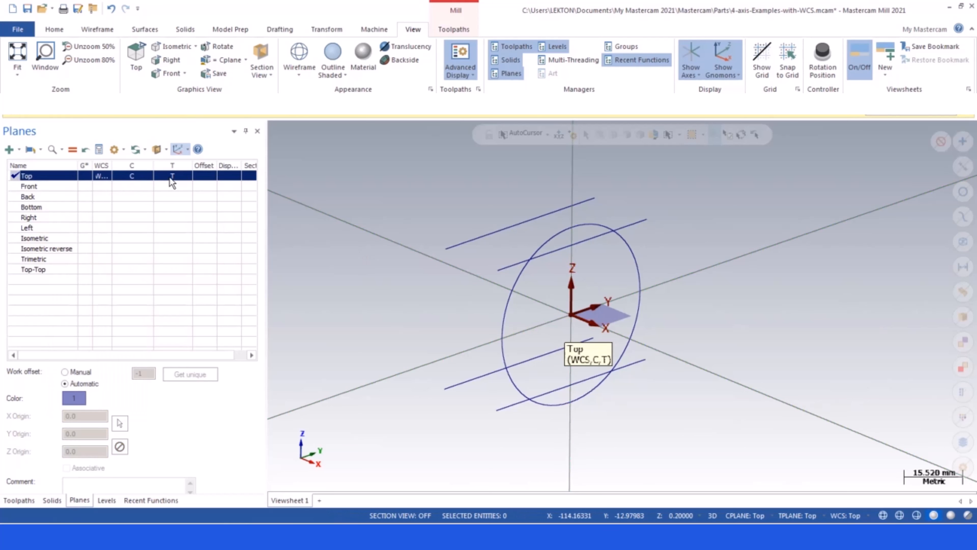
Delete the Top-Top plane from the planes list
click(31, 270)
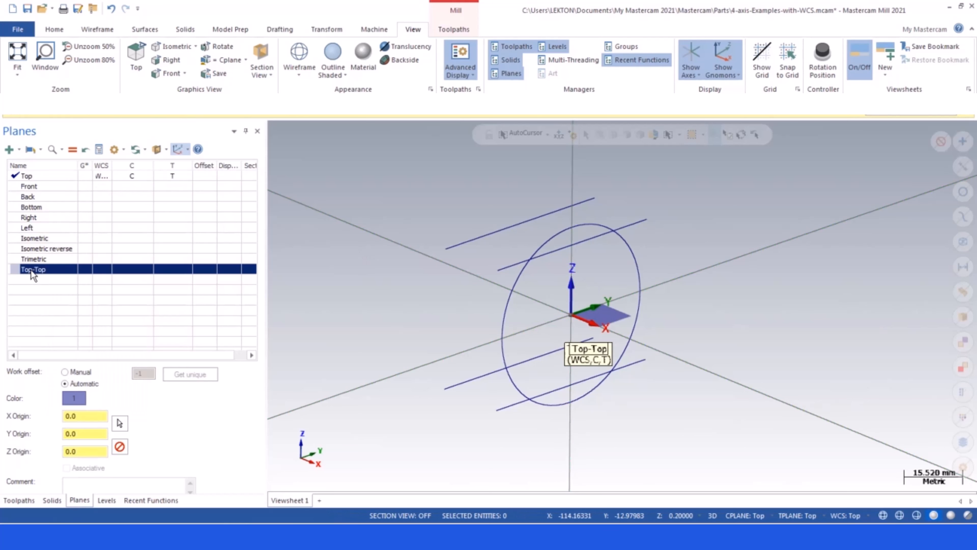
right_click(31, 271)
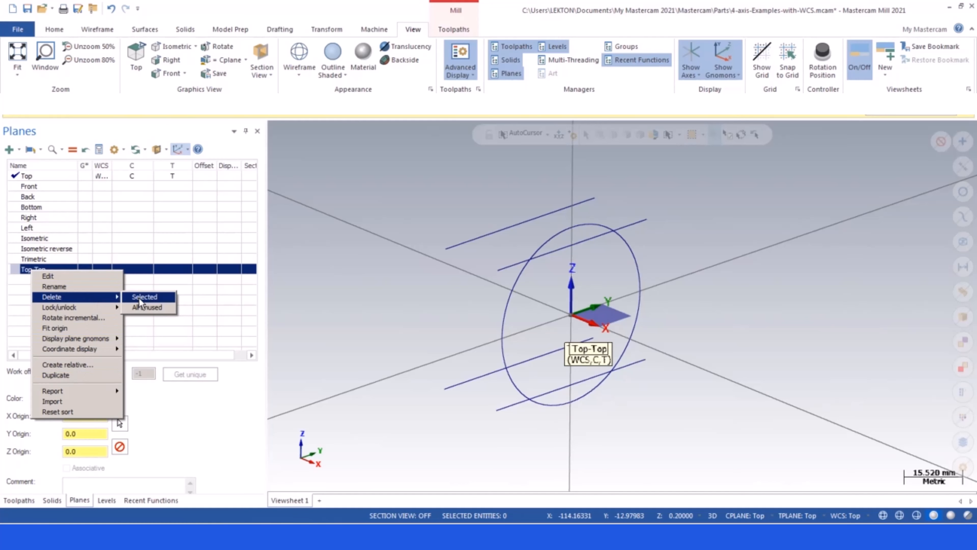
click(139, 297)
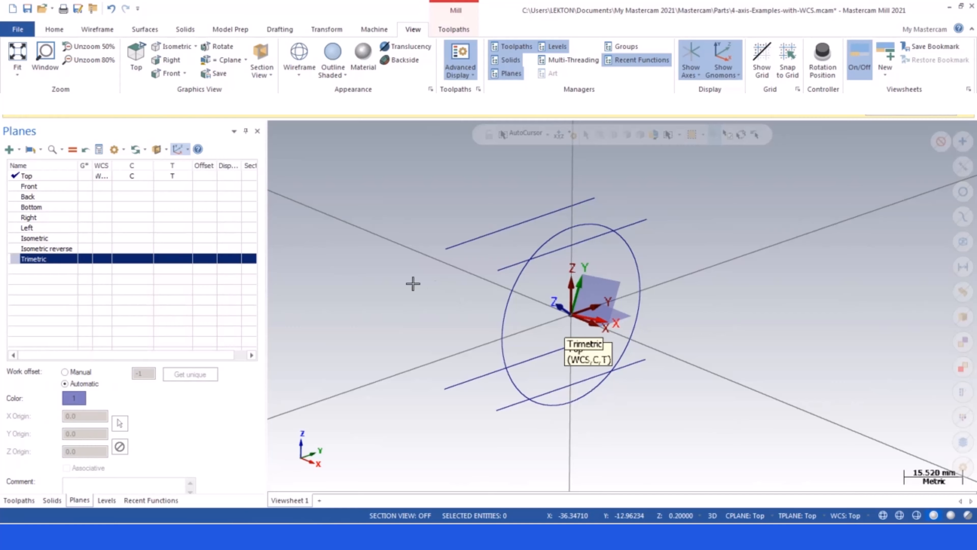
Examine the orientations of the standard planes from Isometric reverse up to Bottom, and the commands available for the Bottom plane
click(42, 249)
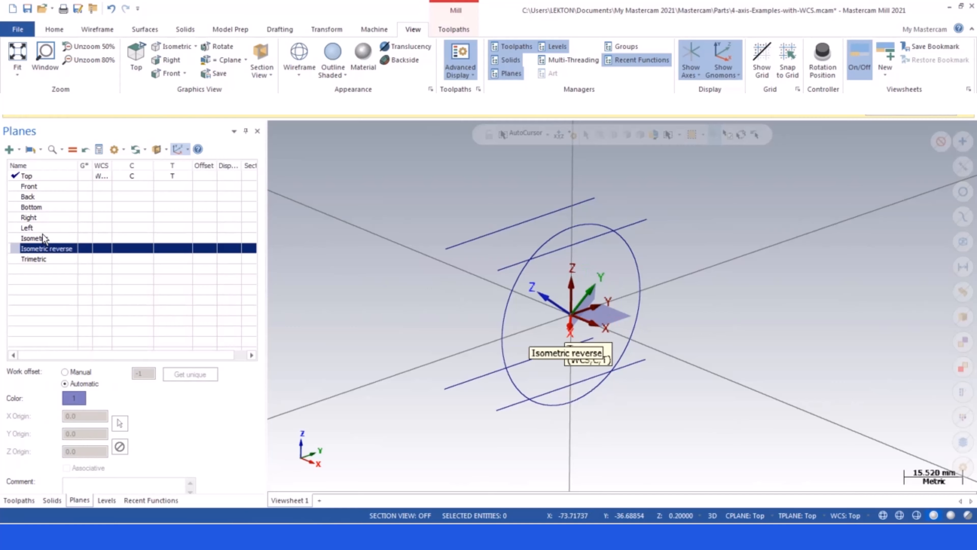
click(45, 239)
click(39, 228)
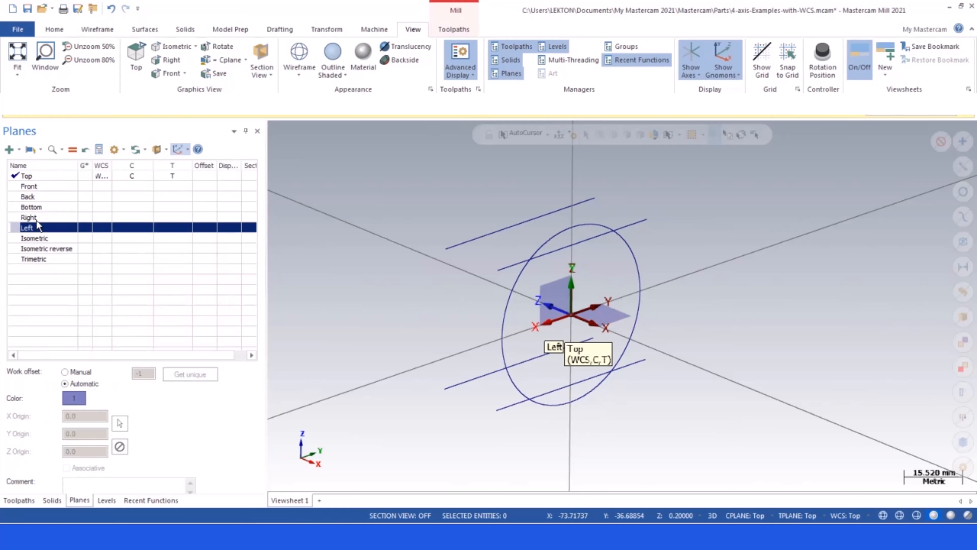
click(37, 218)
click(37, 208)
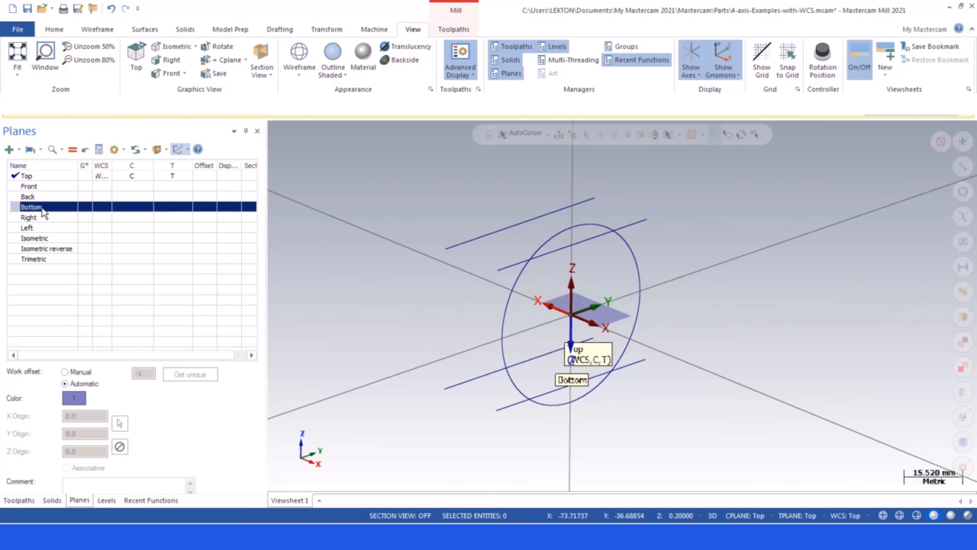
right_click(66, 213)
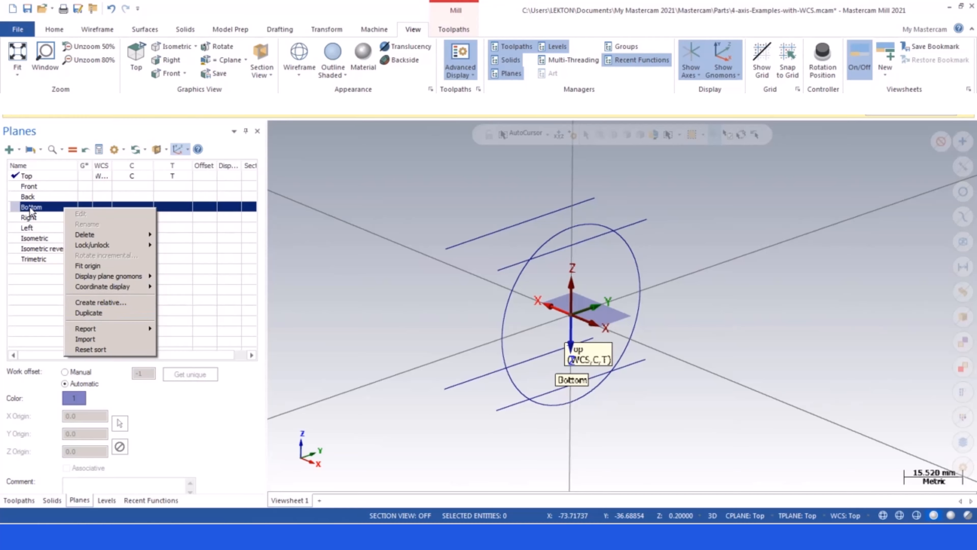
click(14, 209)
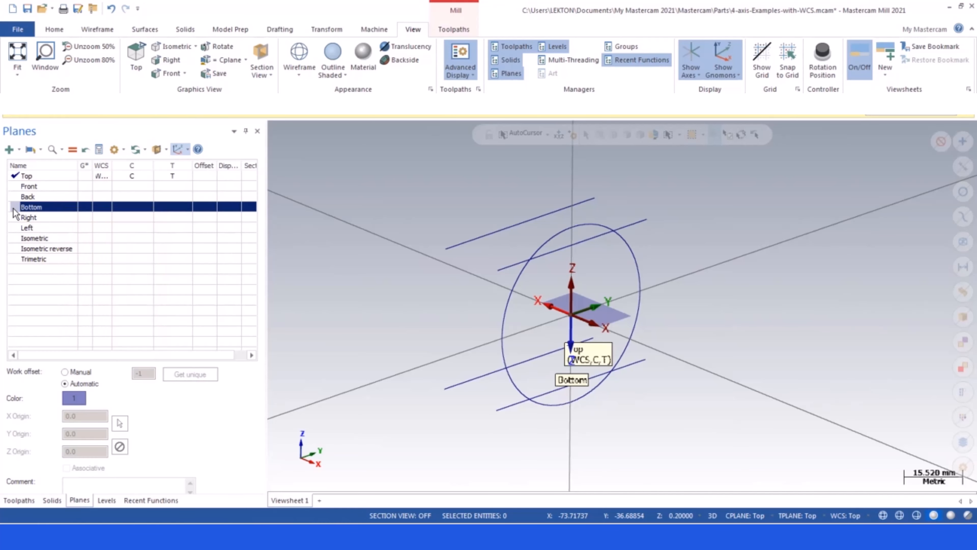
Make Bottom the graphics view, WCS, construction plane and tool plane
click(82, 207)
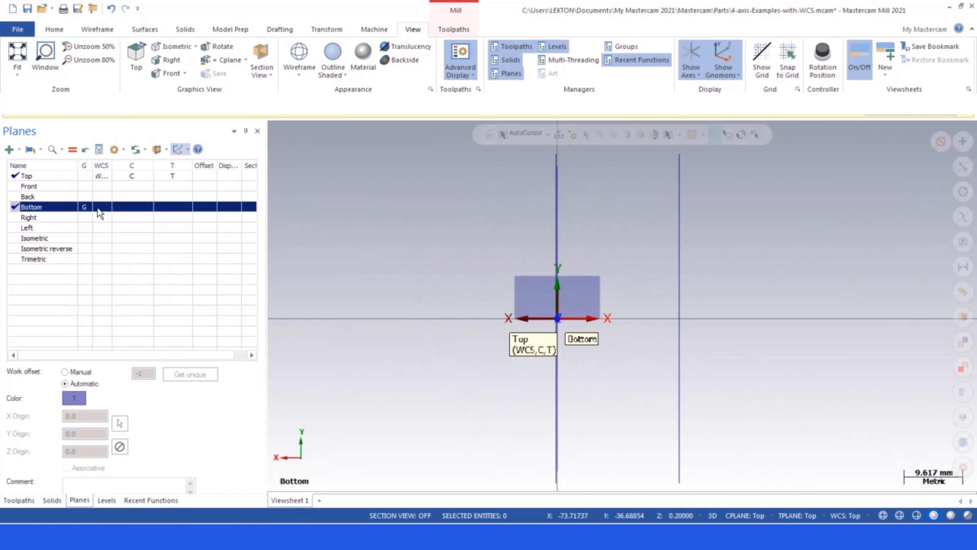
click(99, 207)
click(135, 208)
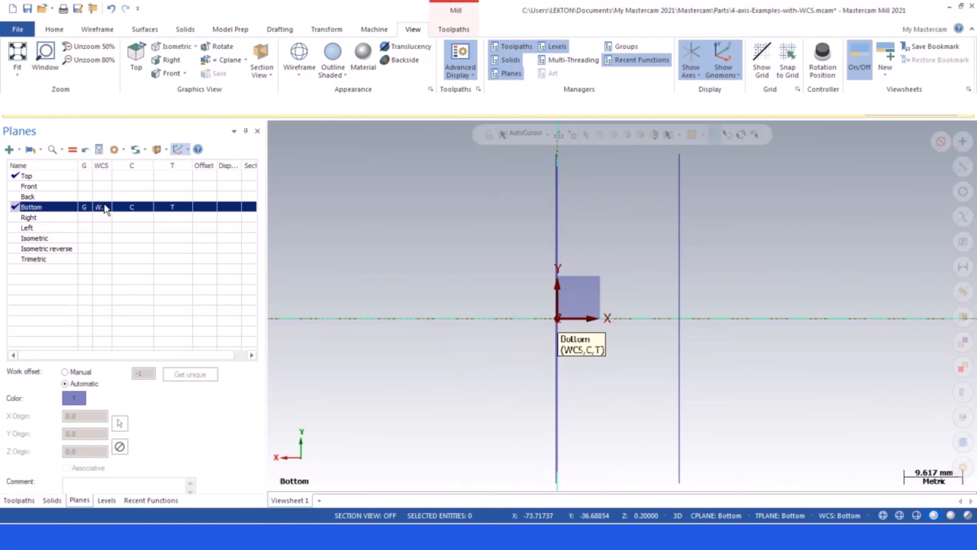
Restore Top as the WCS, construction plane and tool plane, and return to an angled 3D view
click(85, 176)
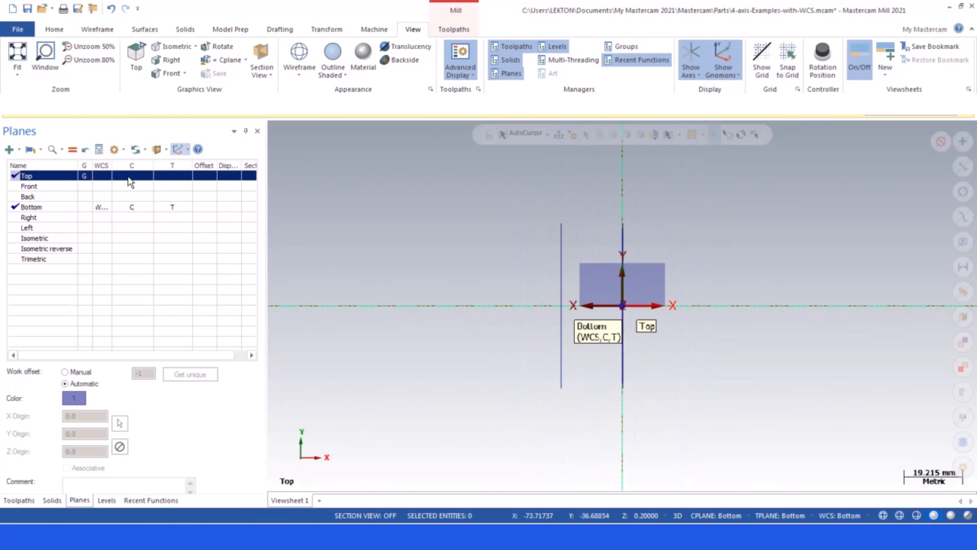
click(102, 176)
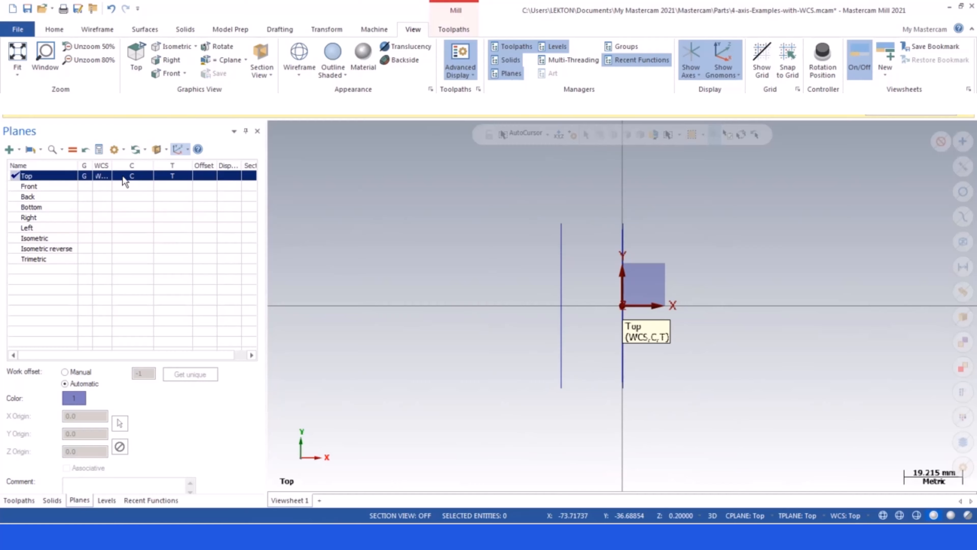
scroll(504, 323, down, 1)
middle_drag(504, 323, 299, 174)
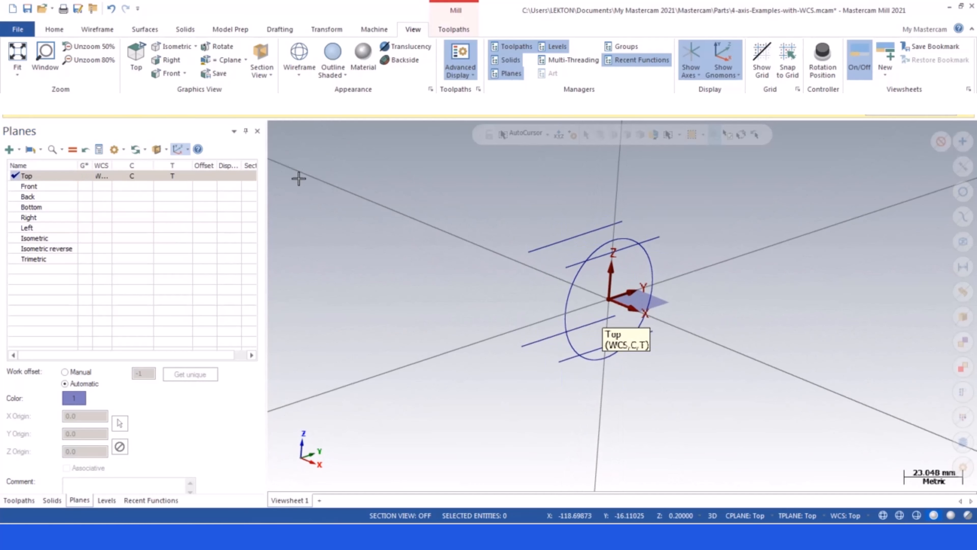
Close the Planes manager and paste a copy of the first 2D contour operation at the end of Toolpath Group-1
click(257, 131)
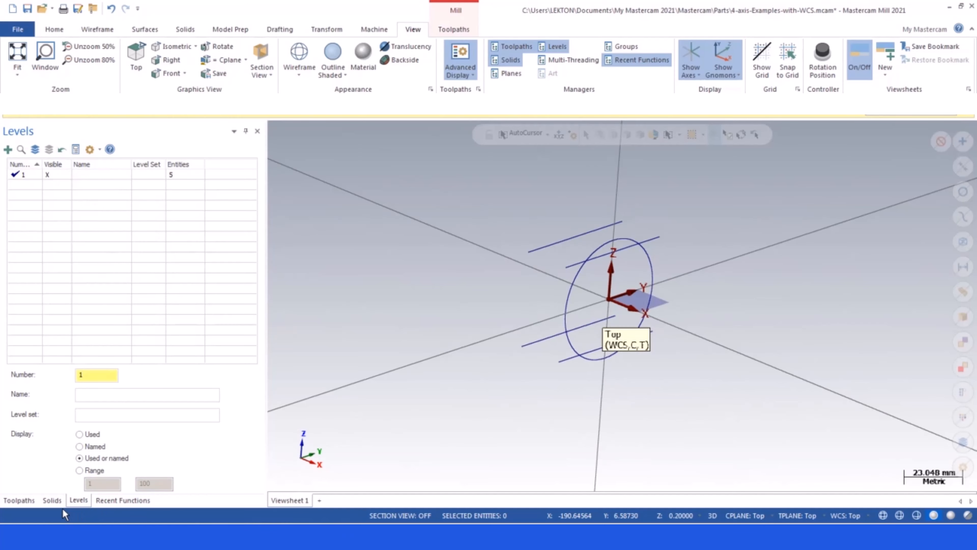
click(18, 501)
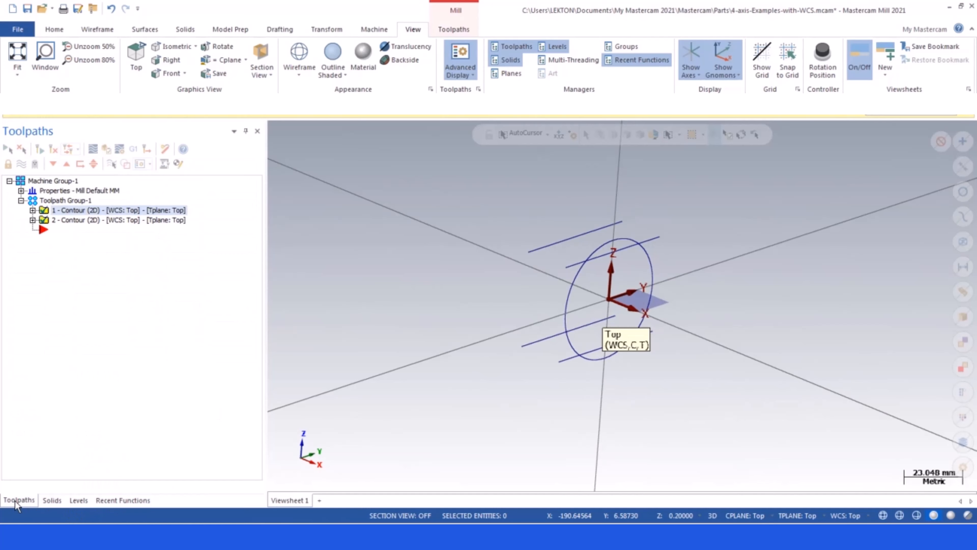
right_click(45, 212)
click(64, 300)
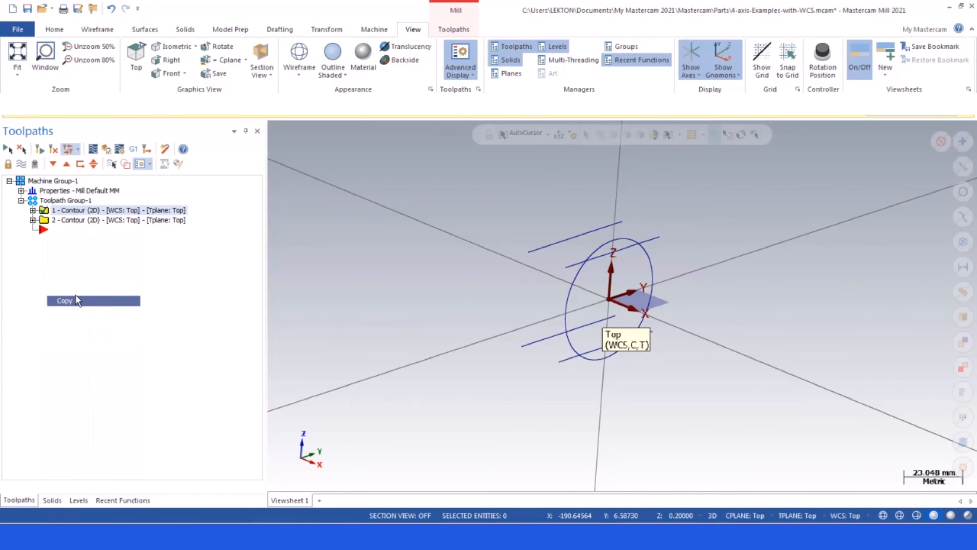
click(58, 234)
right_click(58, 236)
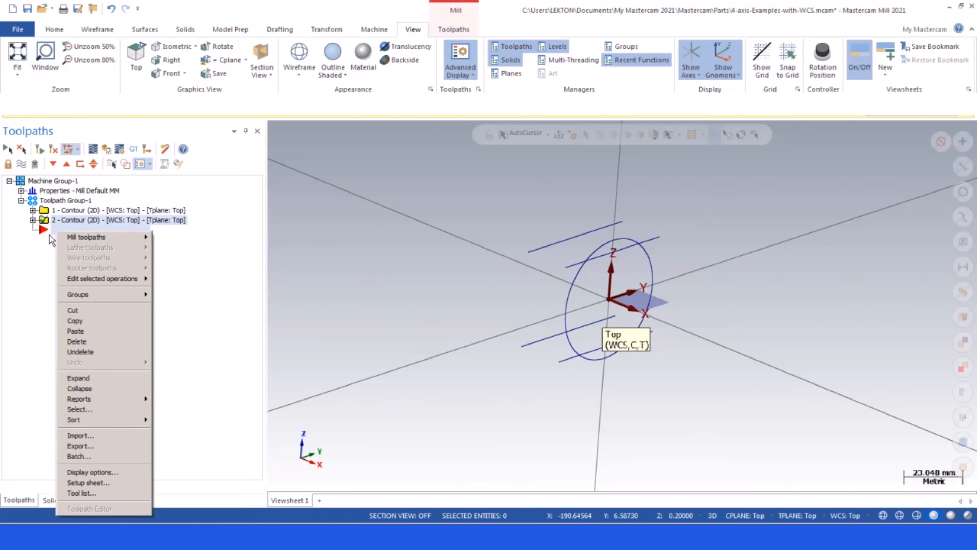
click(77, 331)
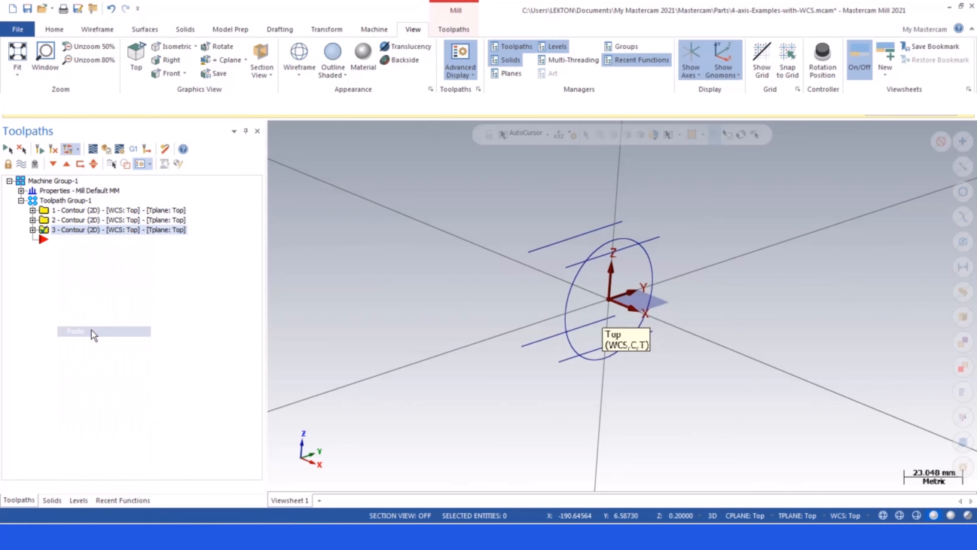
Replace the copied contour's chain with the lower flat line on the positive X side, and regenerate the operation
click(33, 230)
click(66, 260)
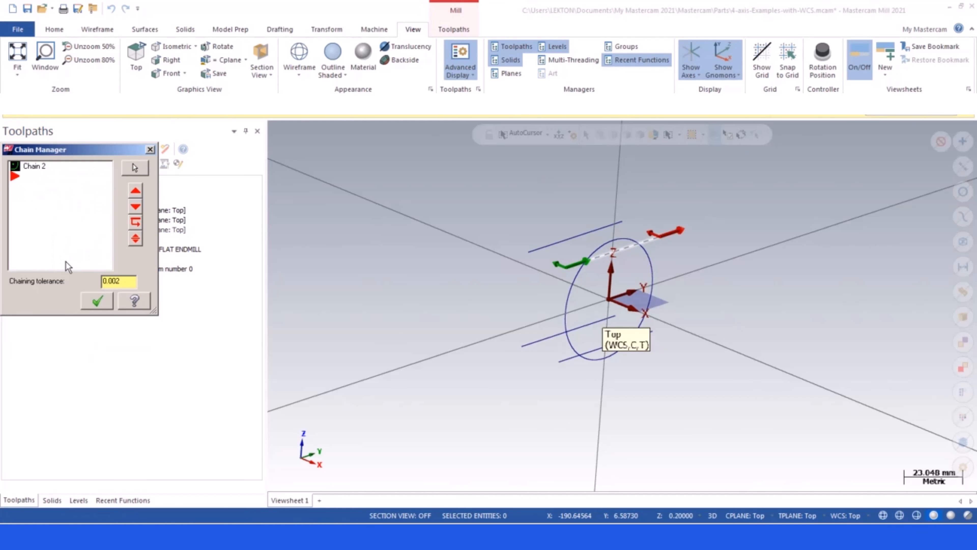
right_click(33, 168)
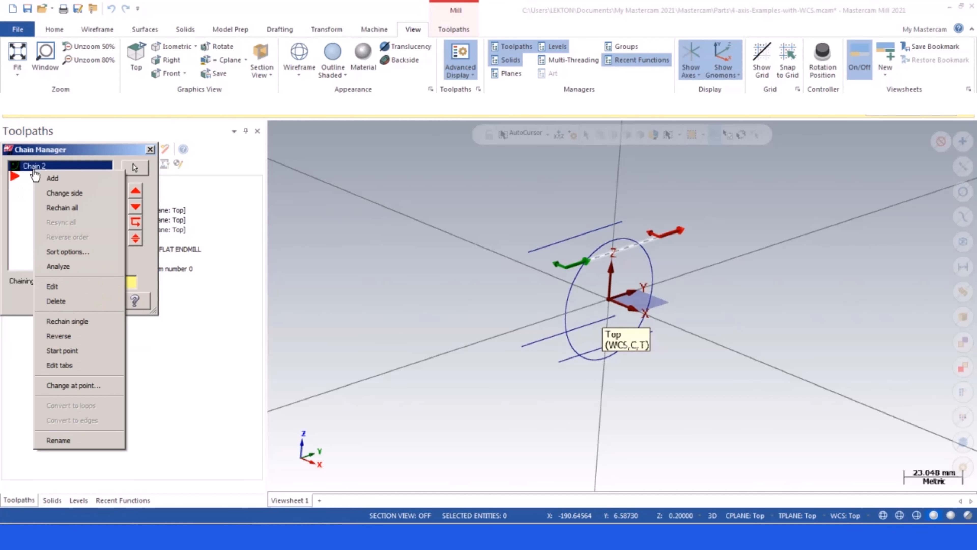
click(57, 301)
right_click(50, 200)
click(61, 210)
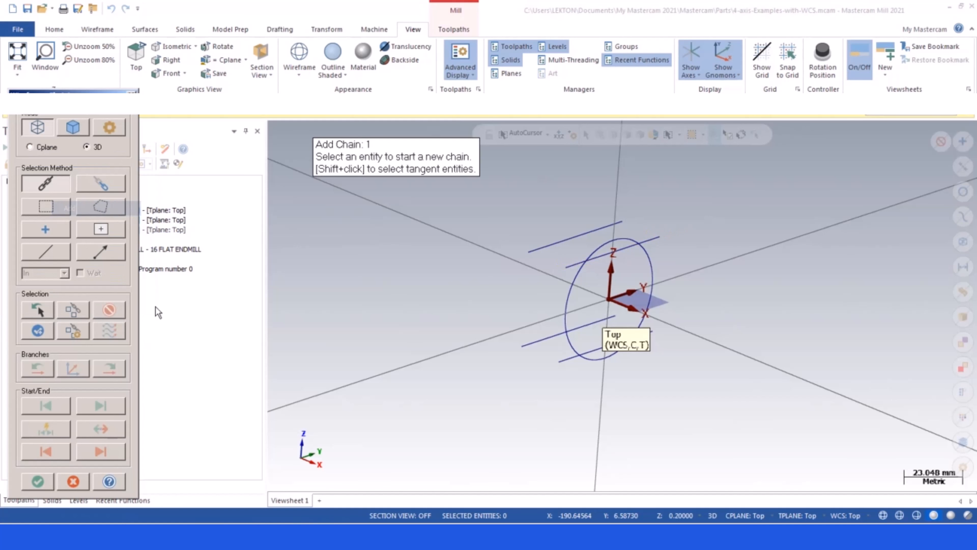
click(563, 361)
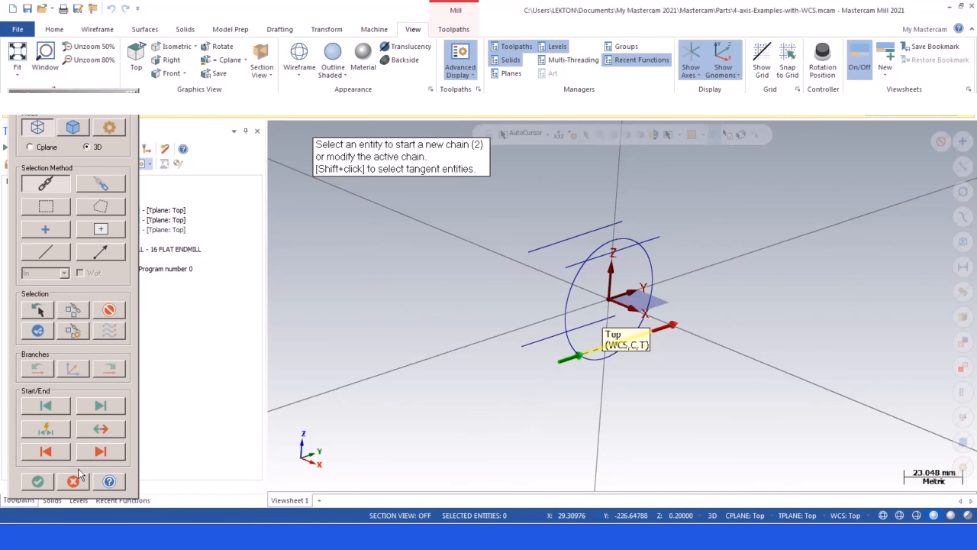
click(38, 482)
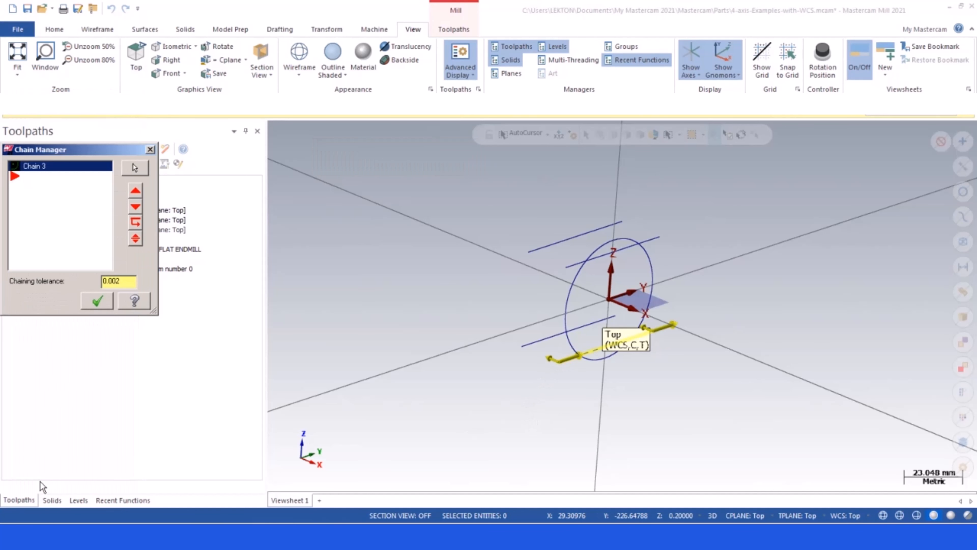
click(97, 305)
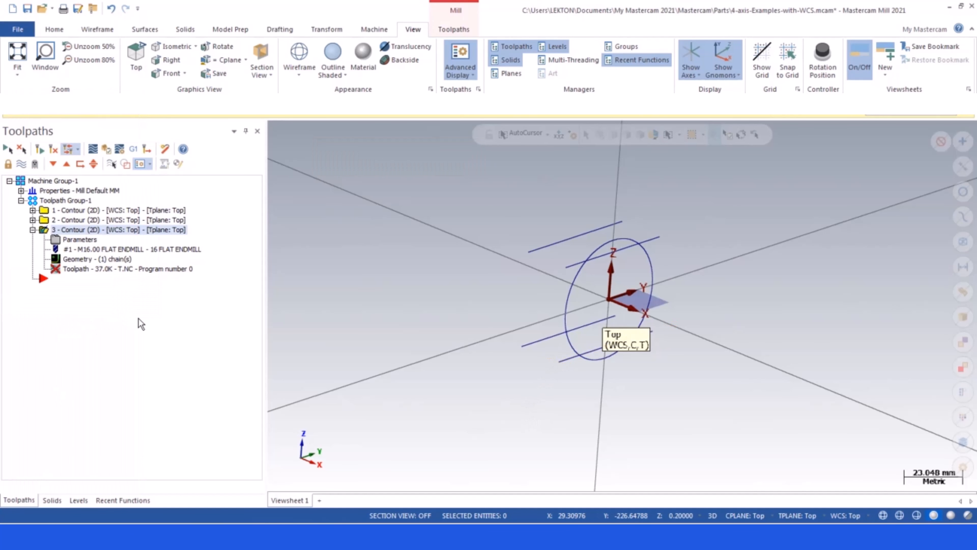
click(53, 150)
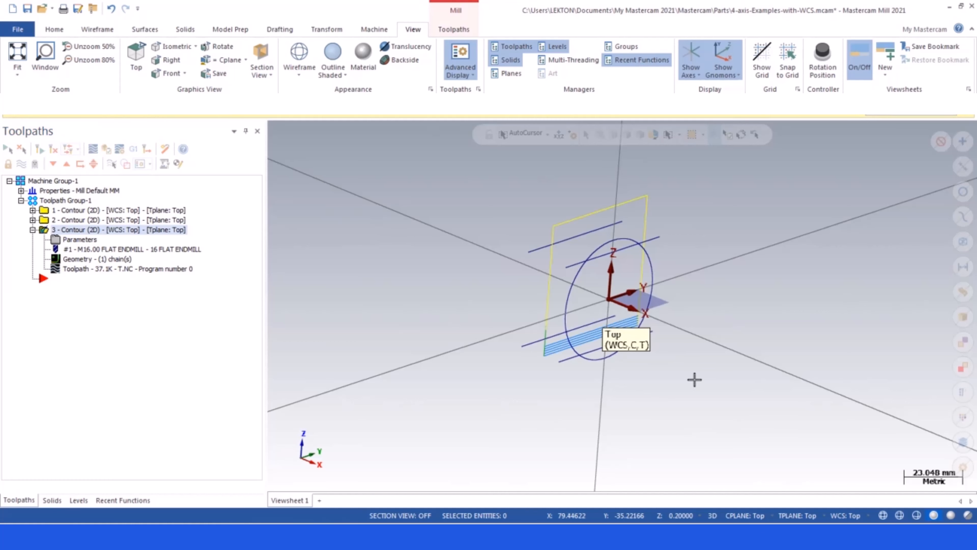
Set the tool plane of the third contour operation to Bottom in its parameters
scroll(680, 354, up, 5)
scroll(589, 325, down, 5)
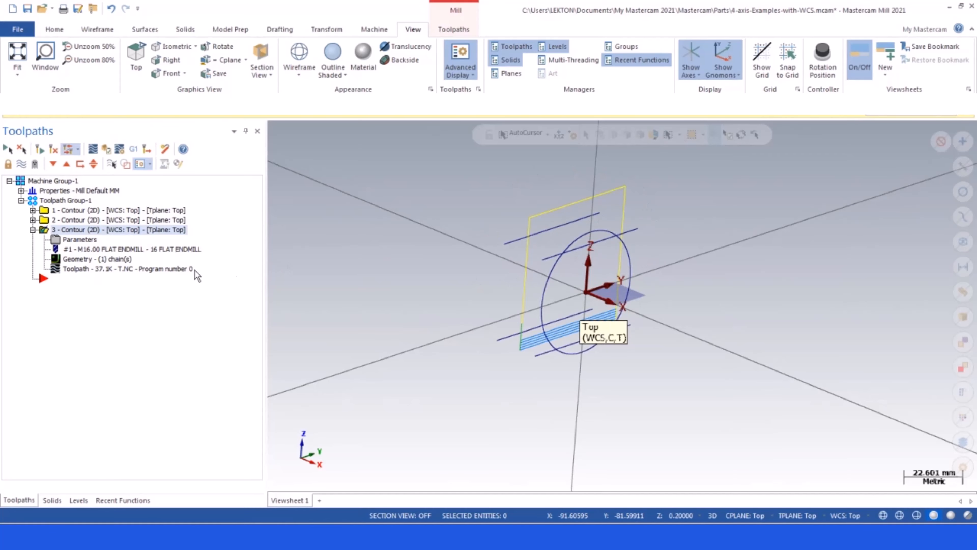
click(72, 240)
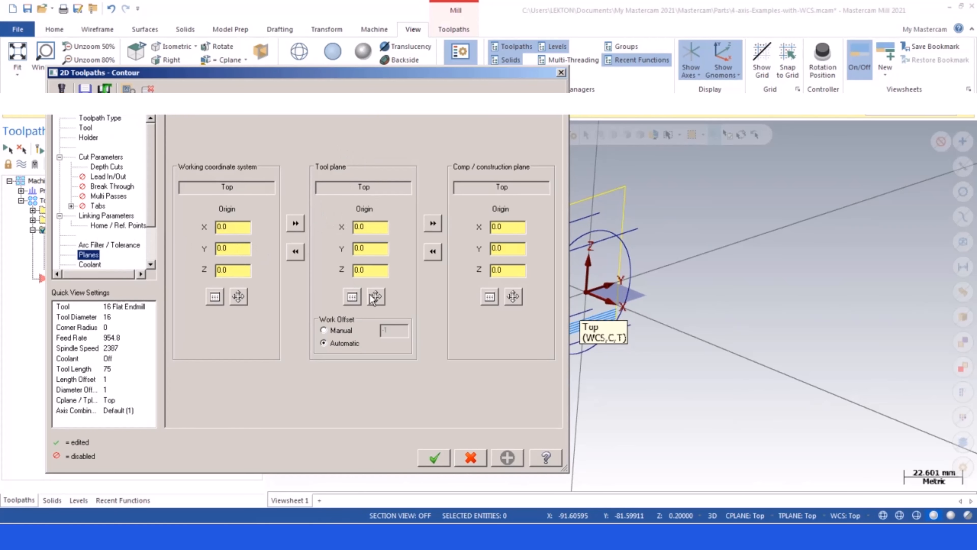
click(354, 300)
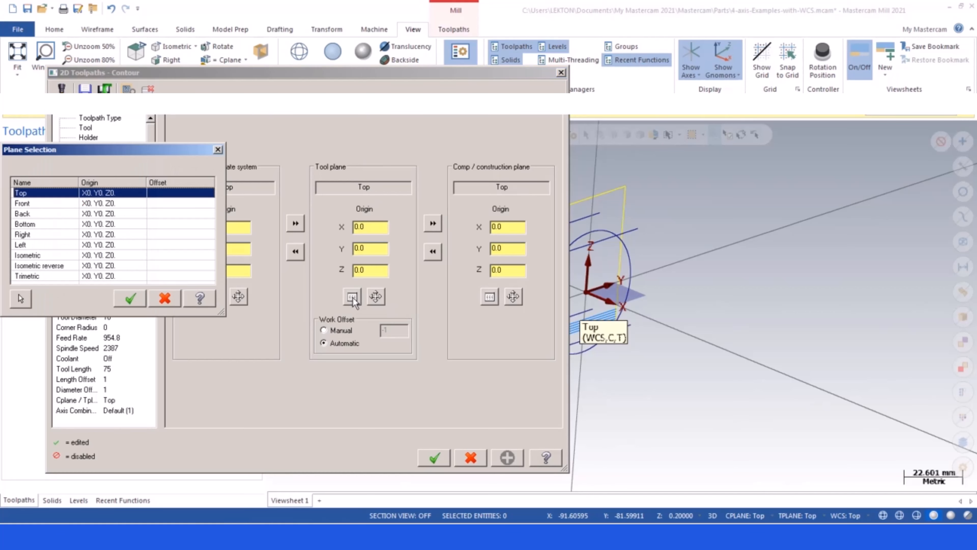
click(39, 226)
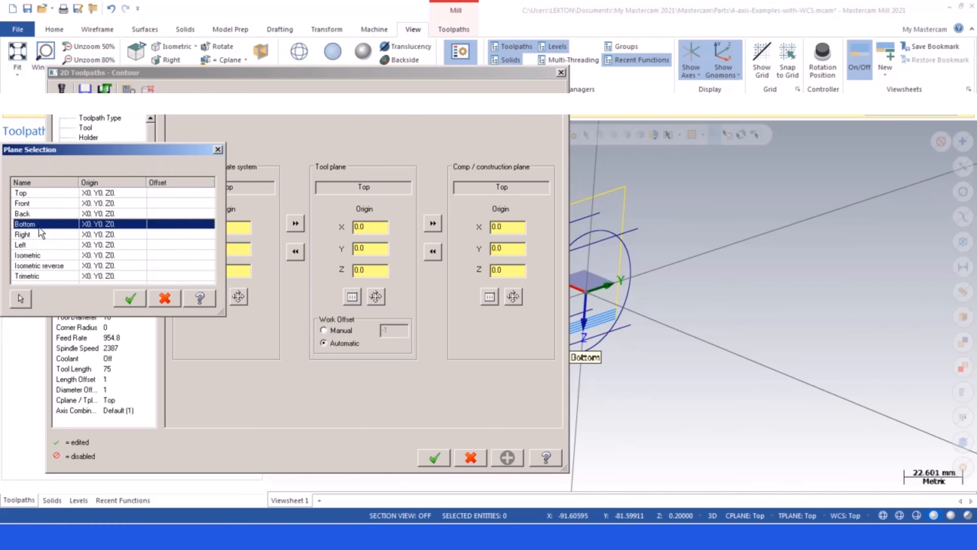
click(128, 298)
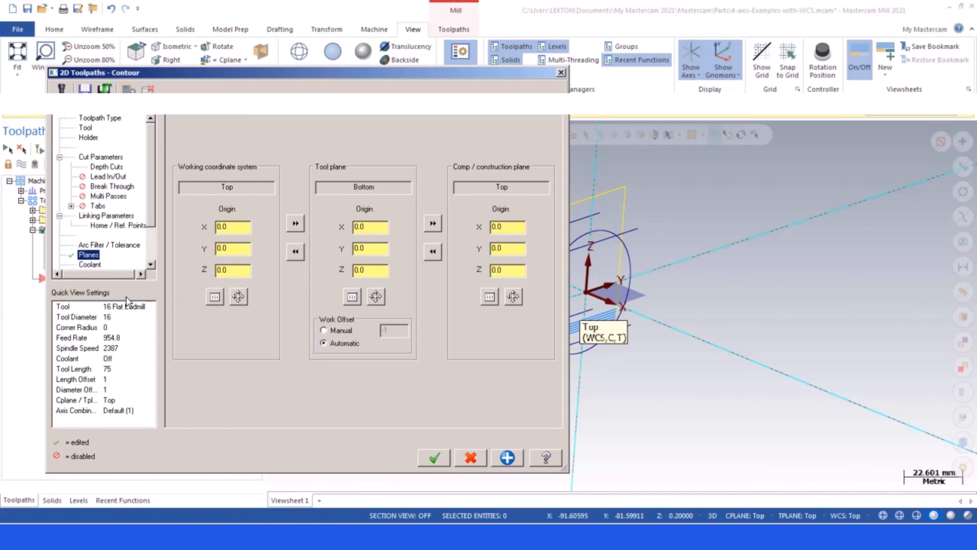
Set the third contour's comp/construction plane to Bottom, accept the parameters and regenerate the toolpath
click(491, 297)
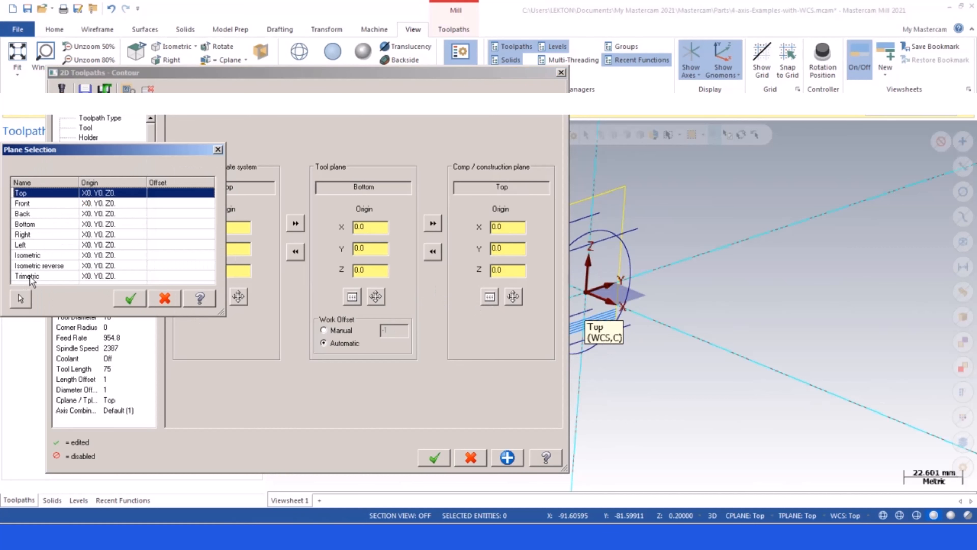
click(35, 224)
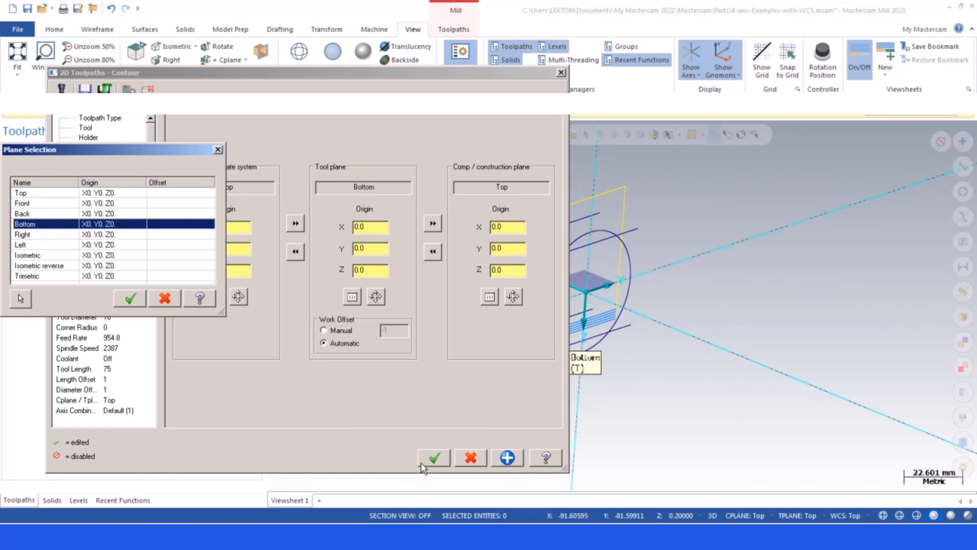
click(131, 298)
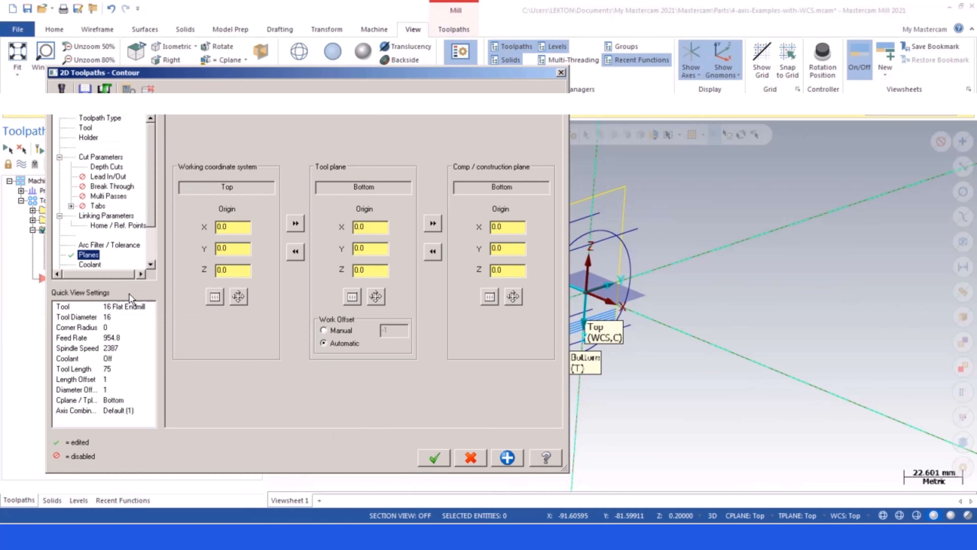
click(434, 459)
click(53, 150)
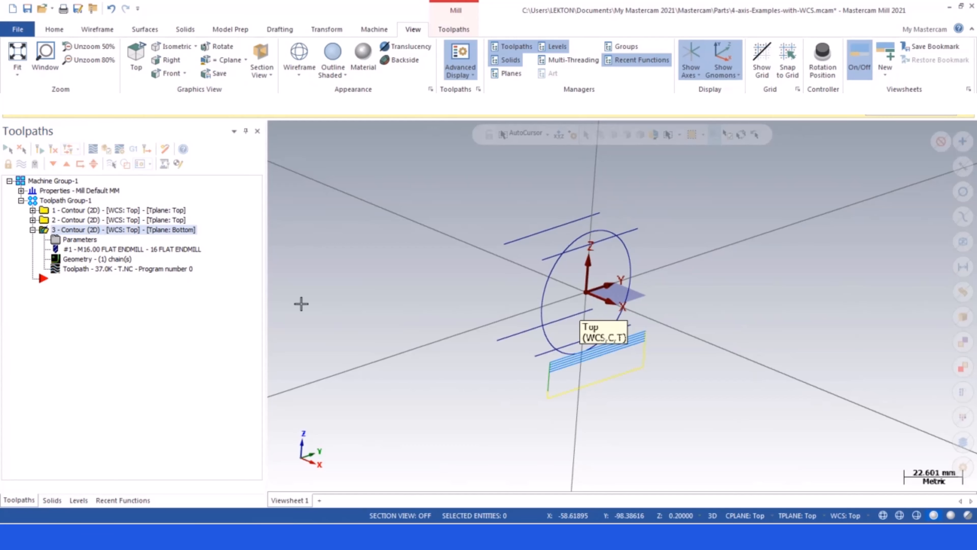
mouse_move(421, 358)
middle_down()
mouse_move(448, 326)
mouse_move(440, 374)
mouse_move(411, 353)
middle_up()
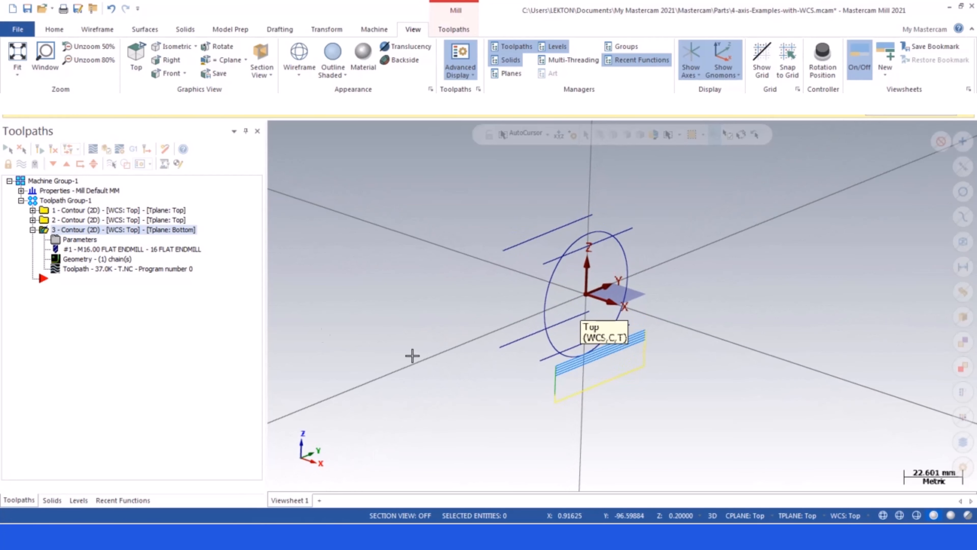
Copy the second 2D contour operation and paste it at the end of Toolpath Group-1
click(33, 230)
right_click(45, 223)
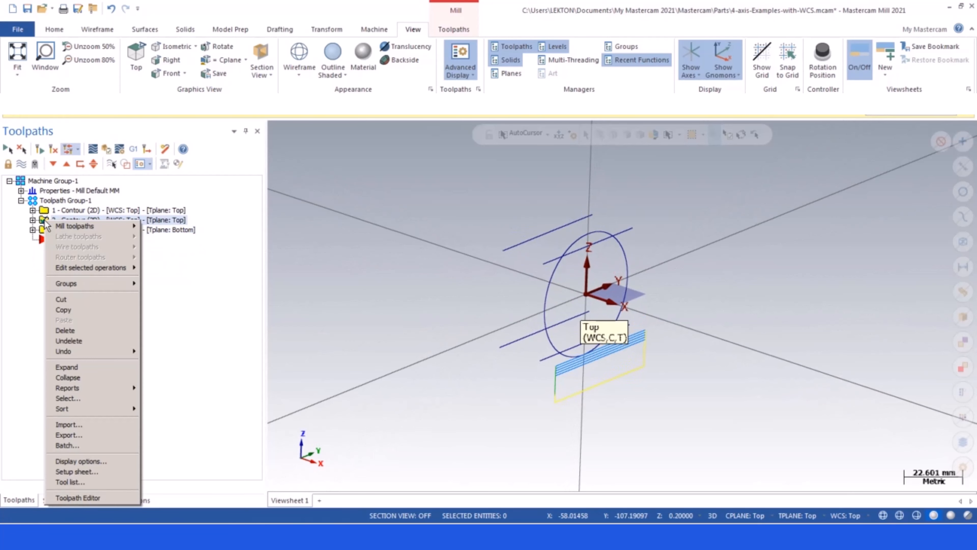
click(63, 302)
right_click(55, 246)
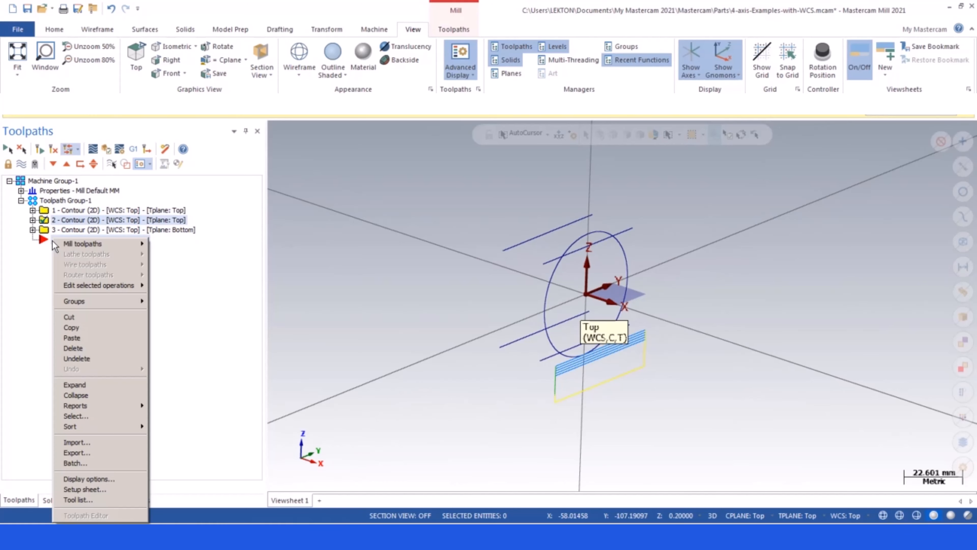
click(63, 335)
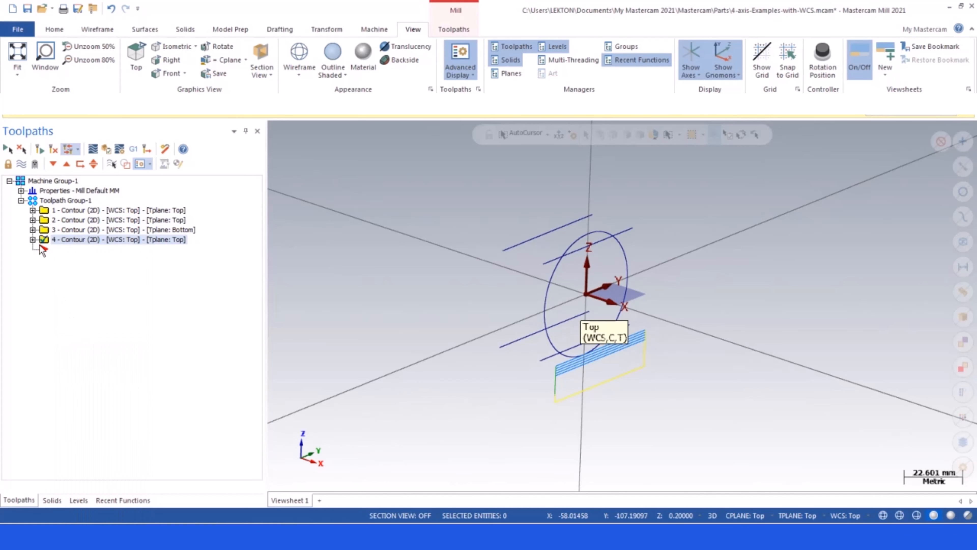
Replace the fourth contour's chain with the lower flat line on the negative X side
click(33, 239)
click(63, 270)
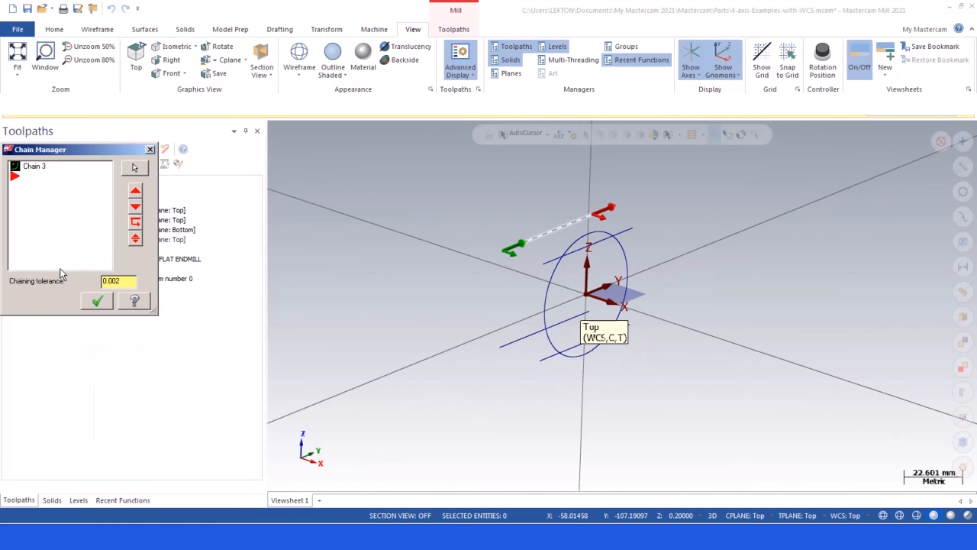
right_click(34, 172)
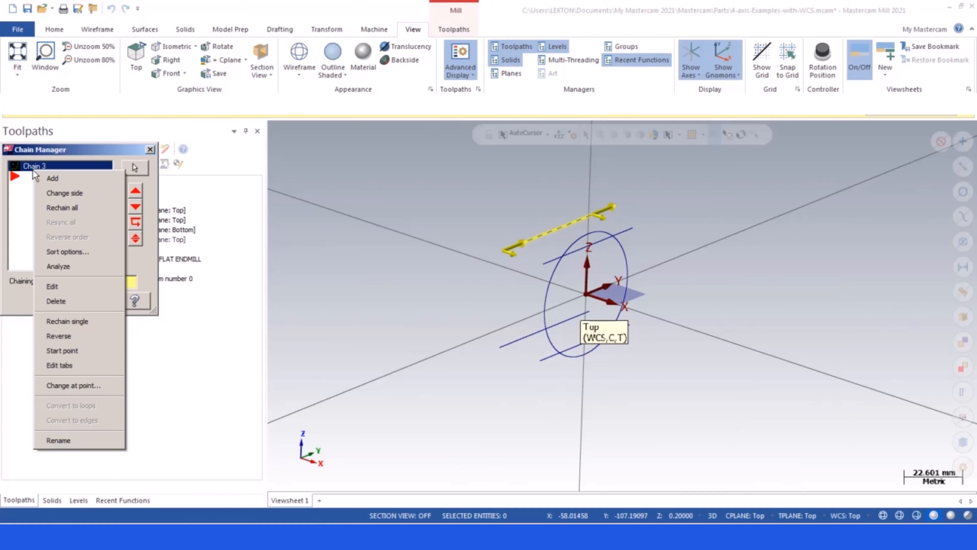
click(58, 301)
right_click(60, 209)
click(62, 212)
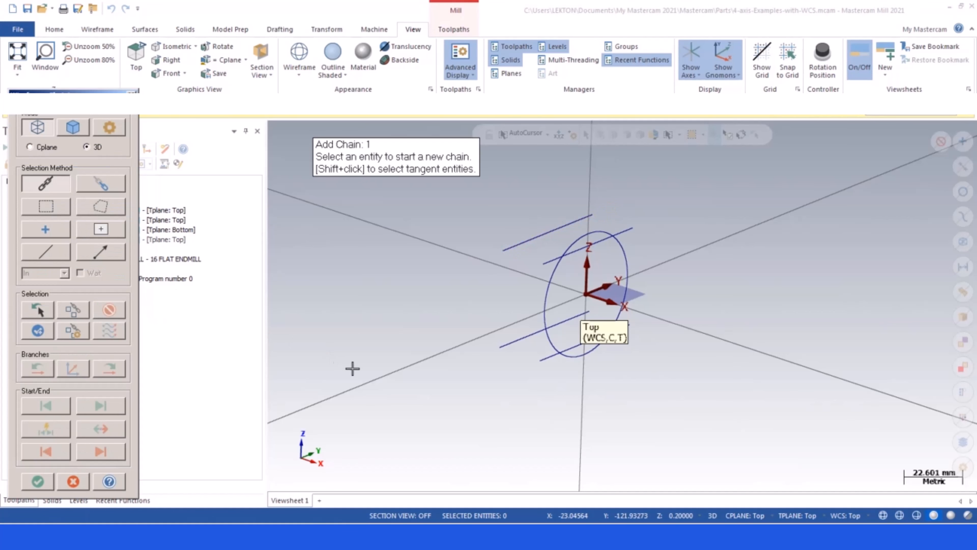
click(488, 350)
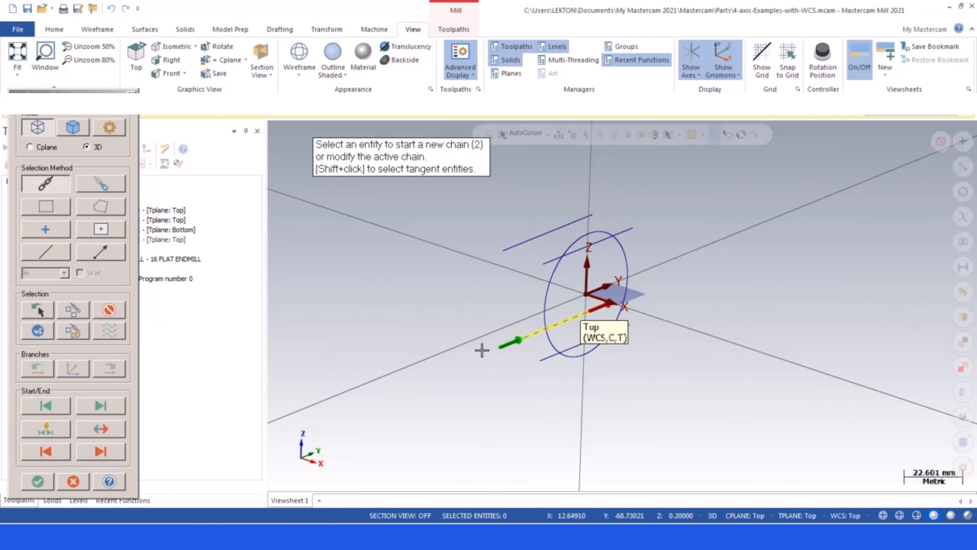
click(37, 482)
click(90, 307)
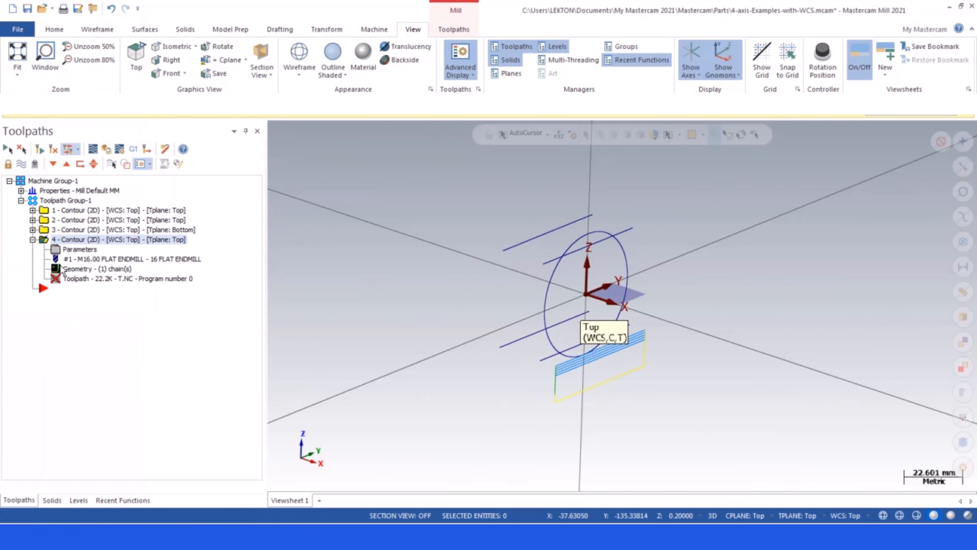
Set the fourth contour's tool plane and comp/construction plane to Bottom, and regenerate the operation
click(55, 250)
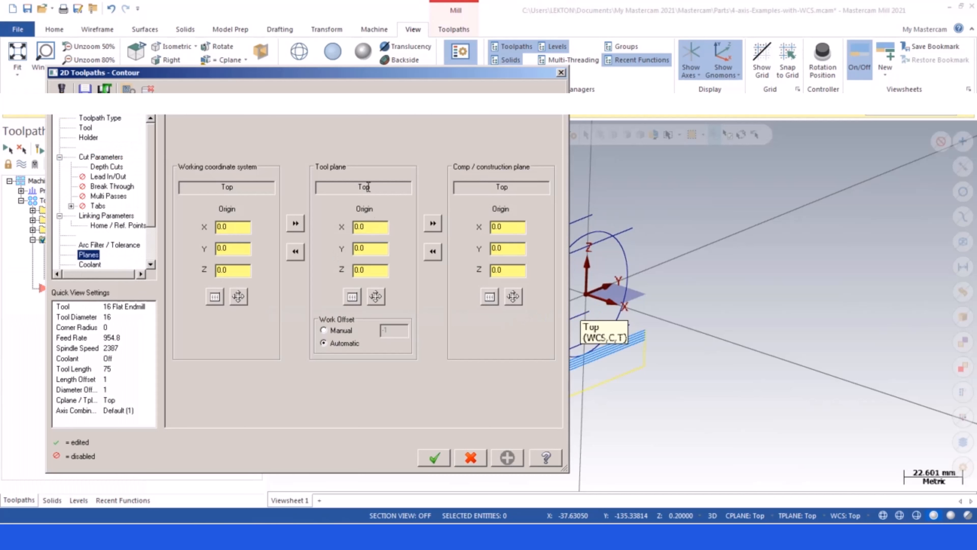
click(352, 296)
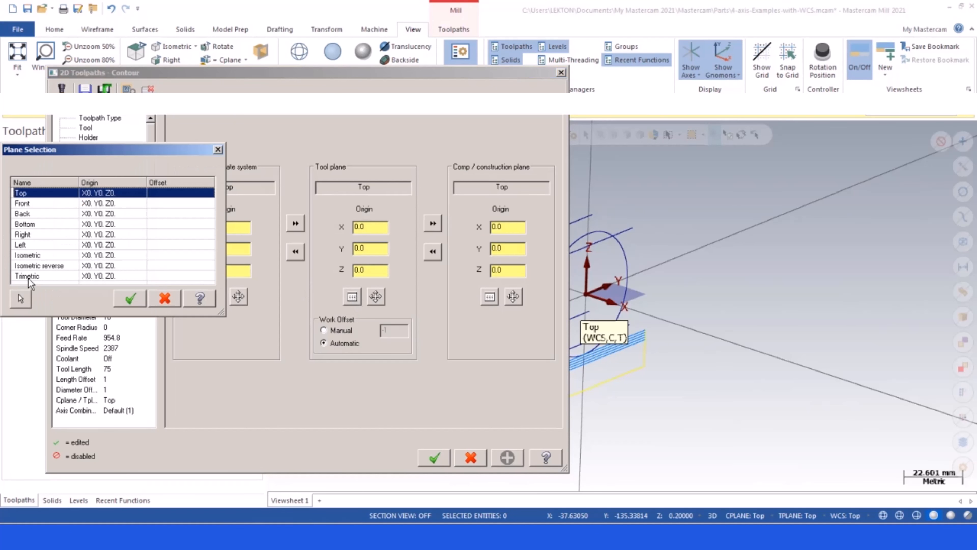
double_click(35, 224)
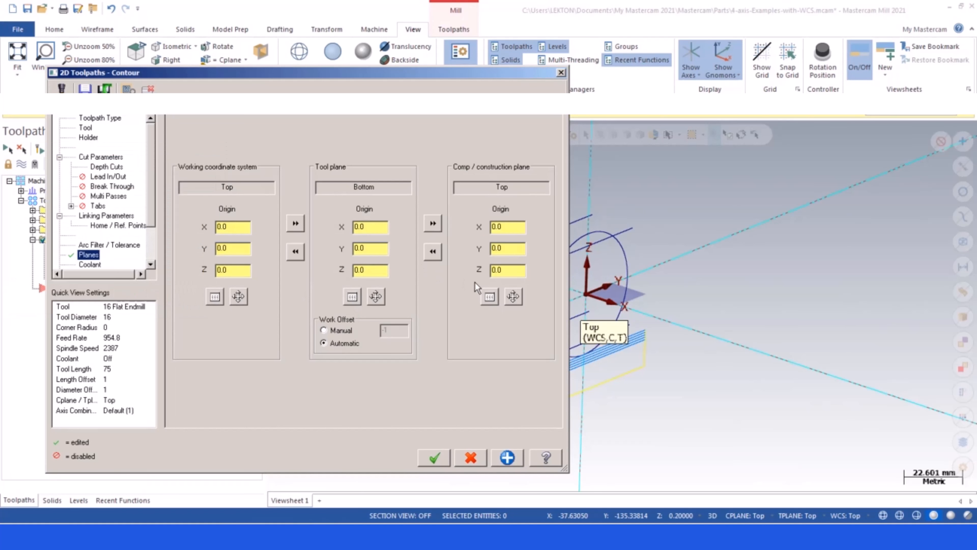
click(490, 297)
double_click(34, 225)
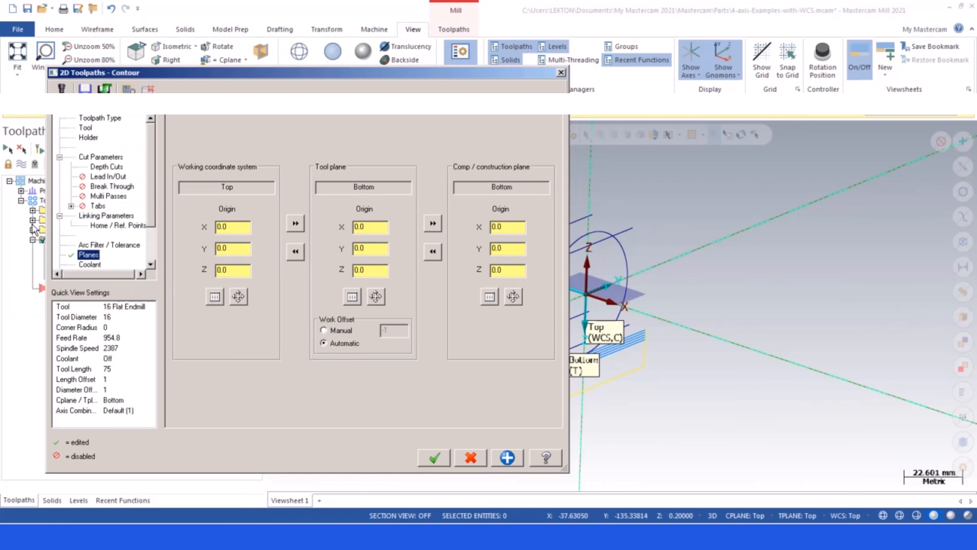
click(435, 458)
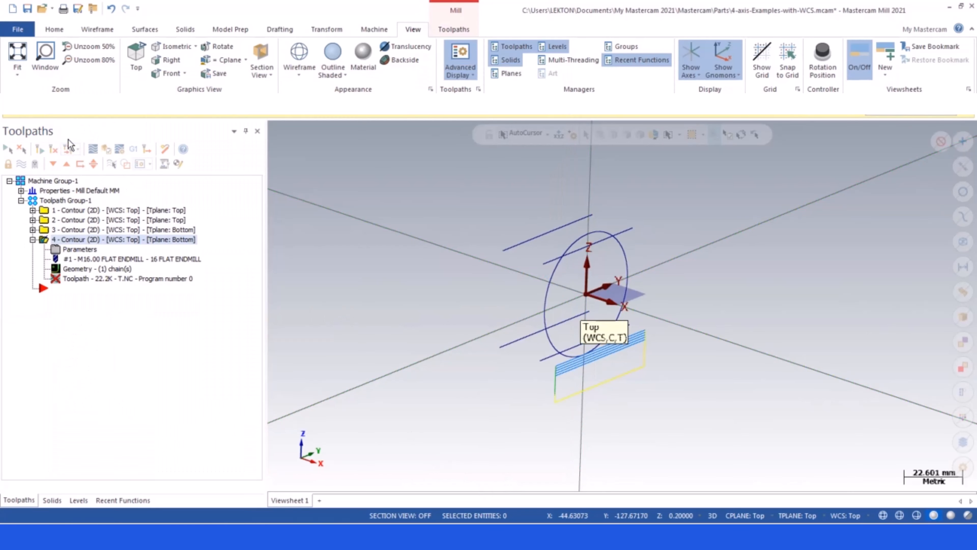
click(54, 148)
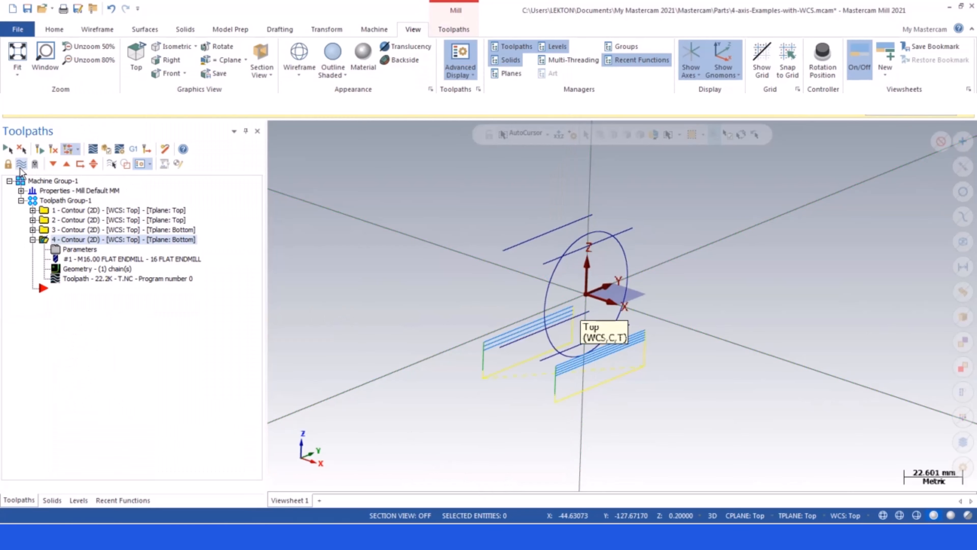
mouse_move(455, 307)
middle_down()
mouse_move(468, 334)
mouse_move(467, 322)
mouse_move(482, 332)
mouse_move(459, 310)
middle_up()
scroll(621, 378, up, 2)
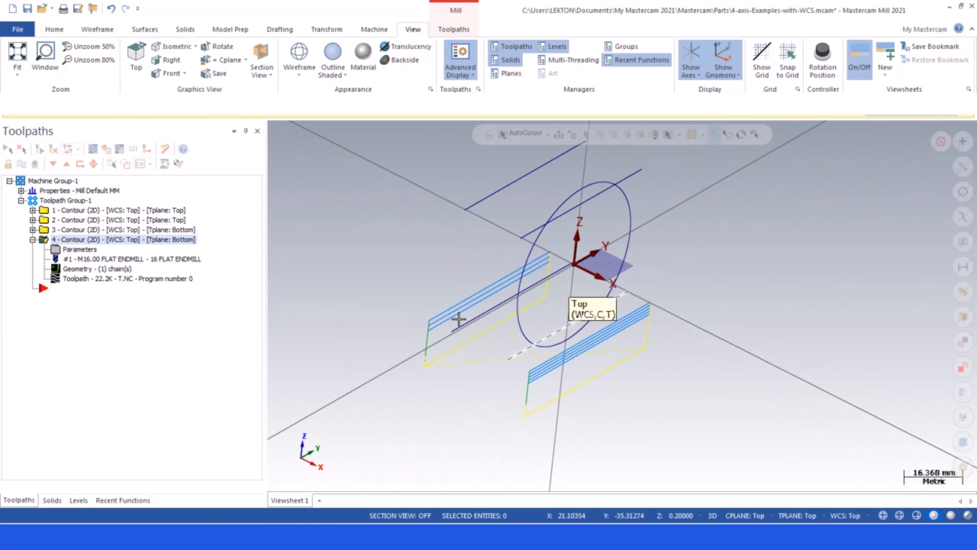
Set the third contour's compensation direction to Right in its cut parameters
double_click(42, 230)
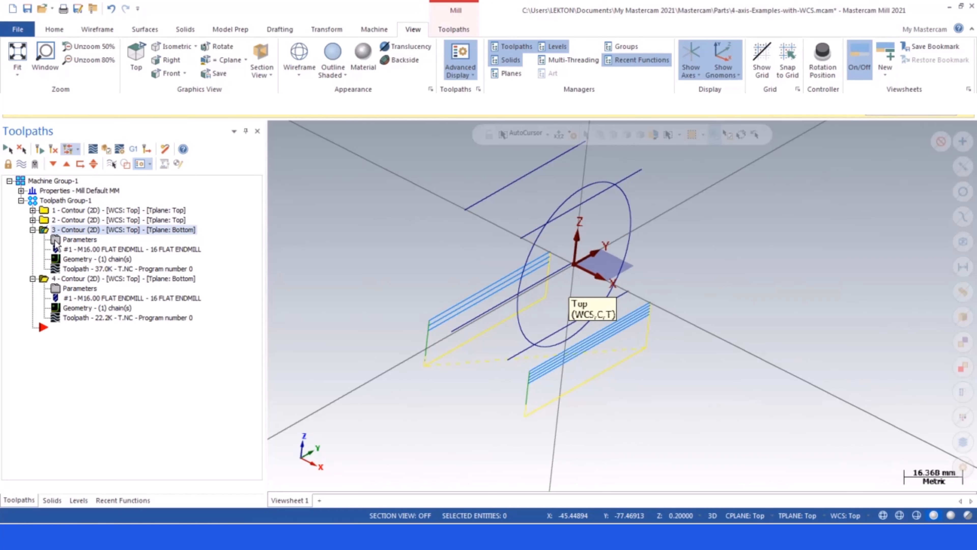
click(55, 242)
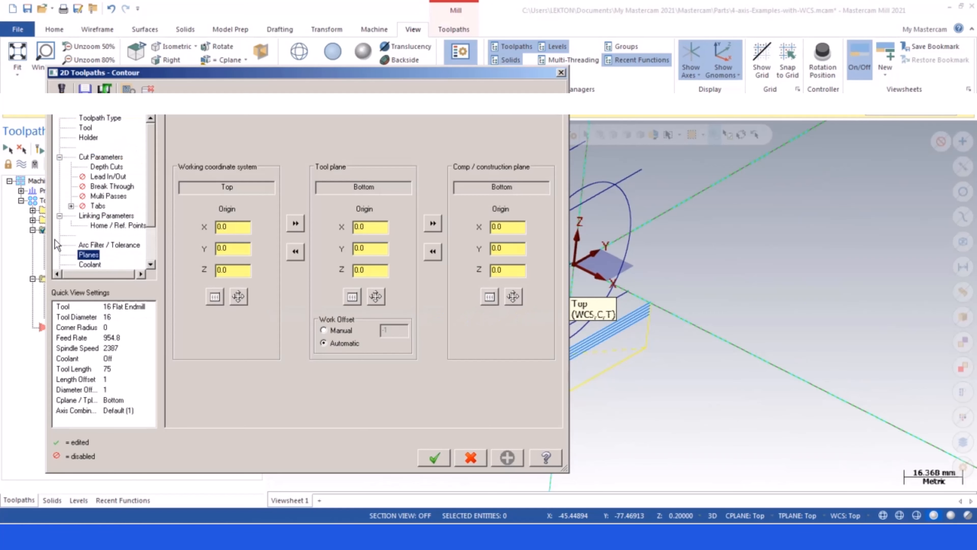
click(99, 157)
click(284, 163)
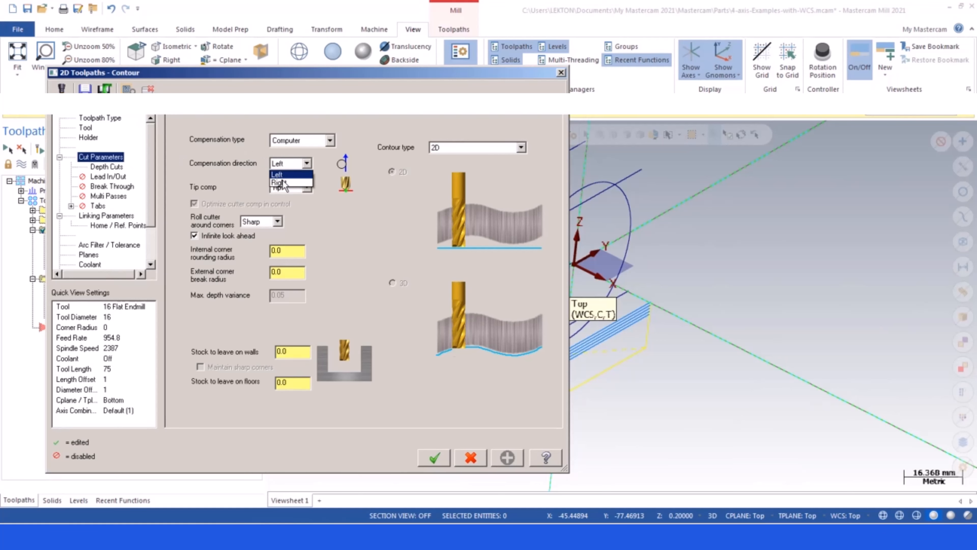
click(285, 188)
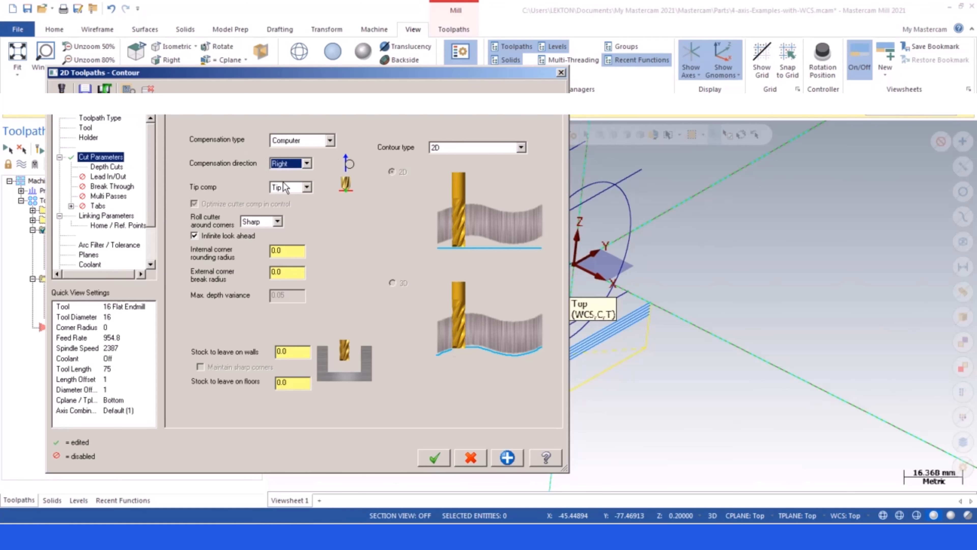
click(435, 458)
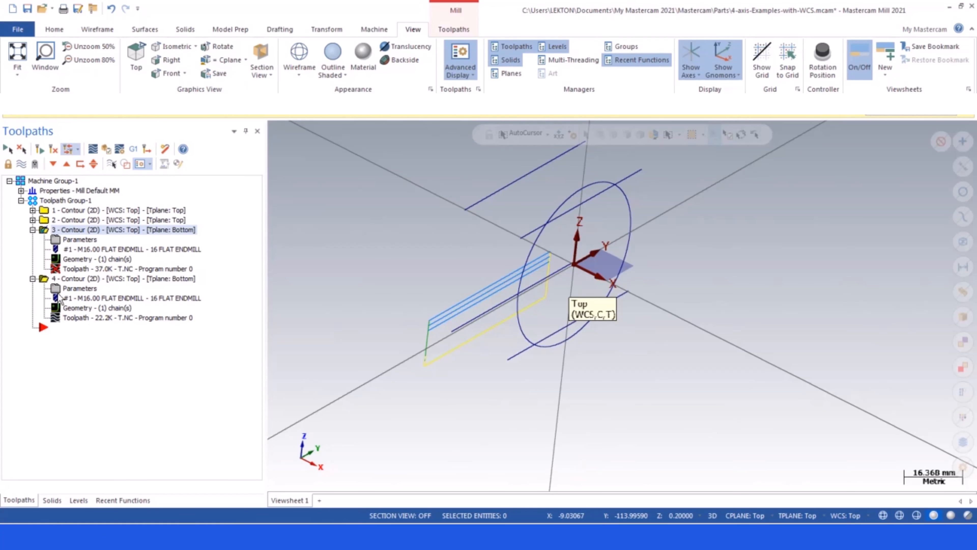
Set the fourth contour's compensation direction to Left in its cut parameters
click(55, 288)
click(295, 164)
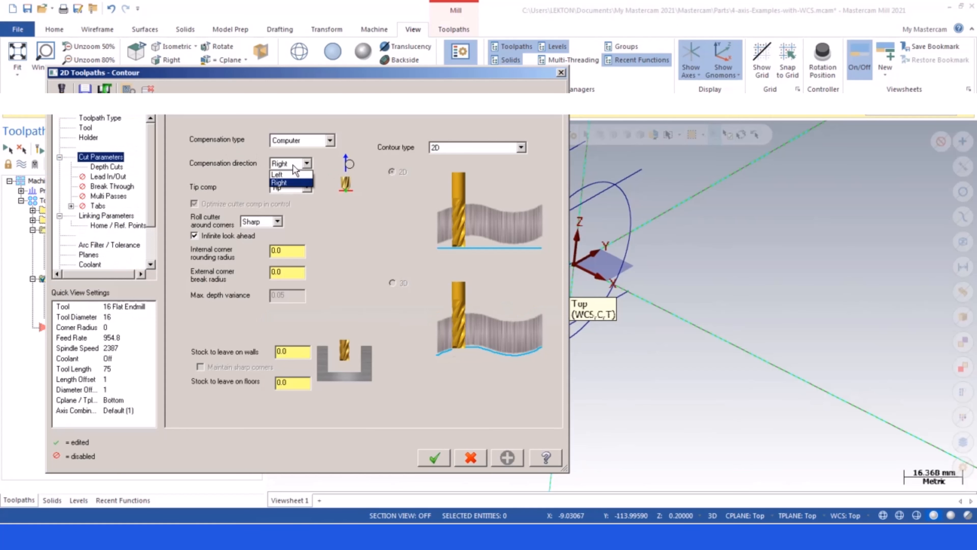
click(290, 176)
click(445, 462)
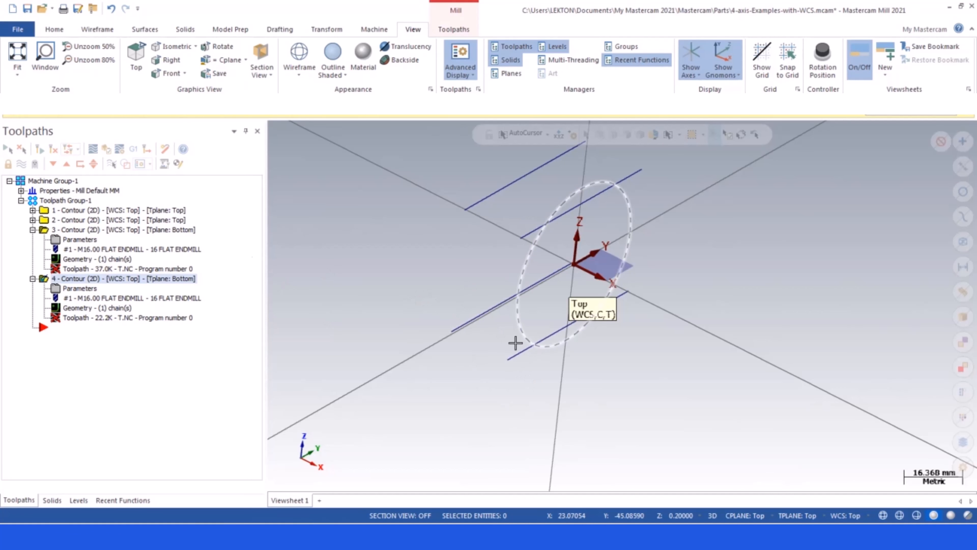
Regenerate the third and fourth contours and hide their toolpath display
click(43, 231)
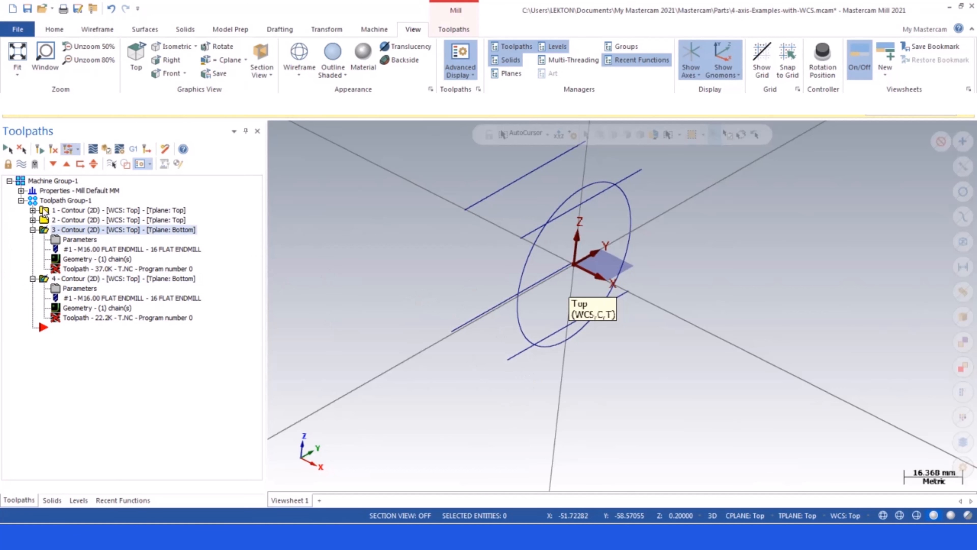
click(53, 149)
scroll(545, 349, down, 2)
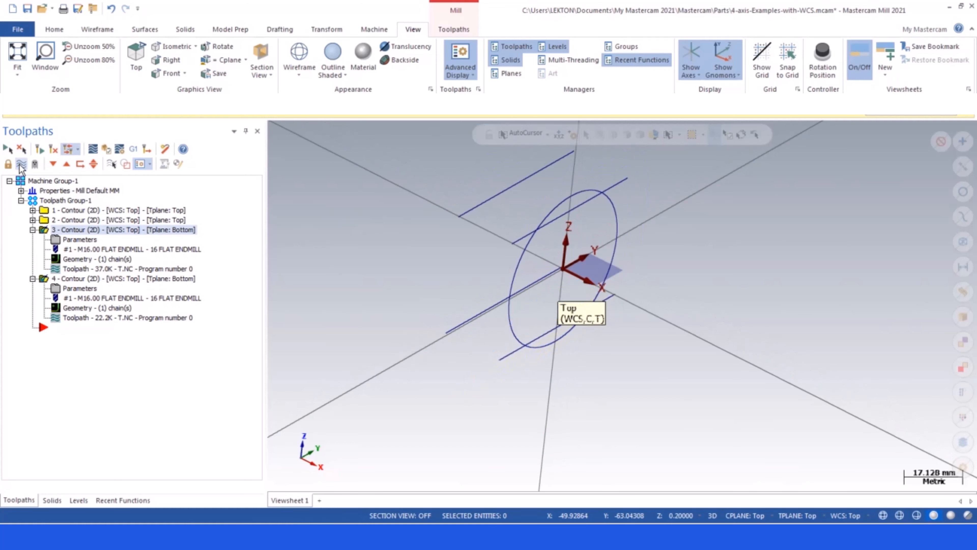
click(21, 164)
Toggle the toolpath display of the first two contours and collapse the third and fourth operations in the tree
click(44, 210)
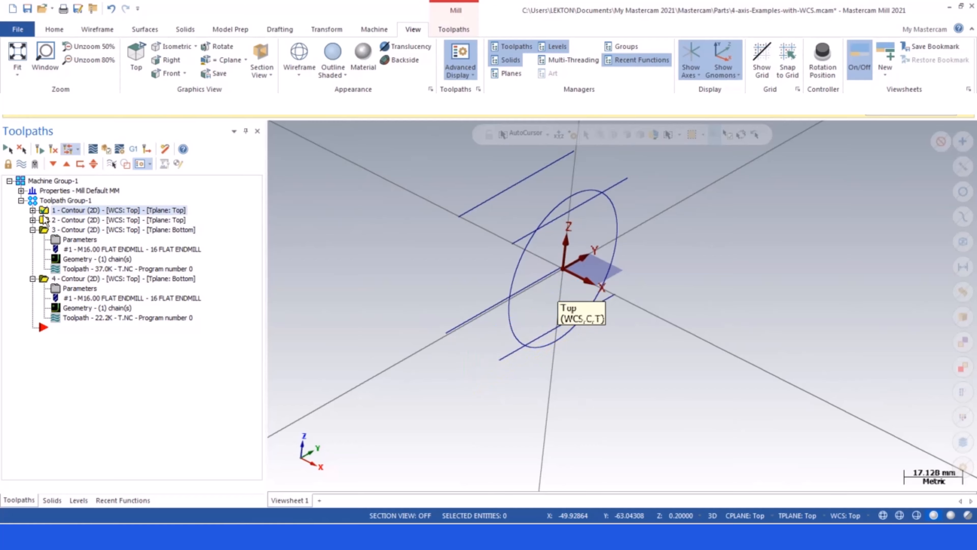
ctrl+click(44, 220)
click(22, 163)
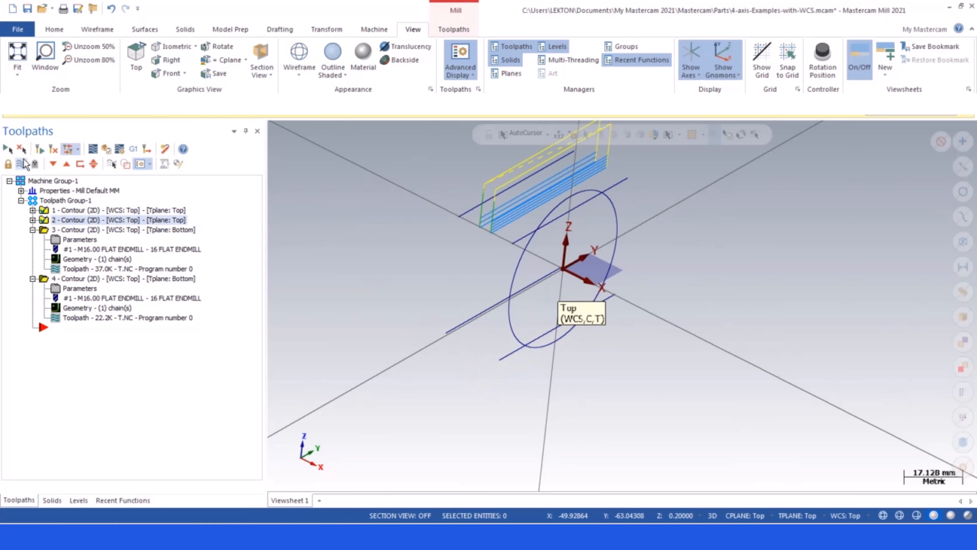
click(22, 164)
click(33, 230)
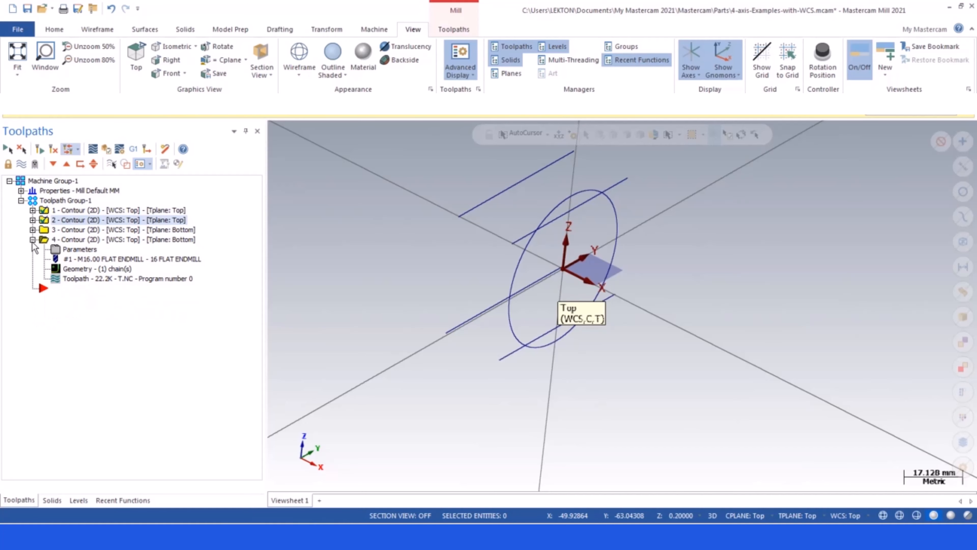
click(33, 239)
click(22, 164)
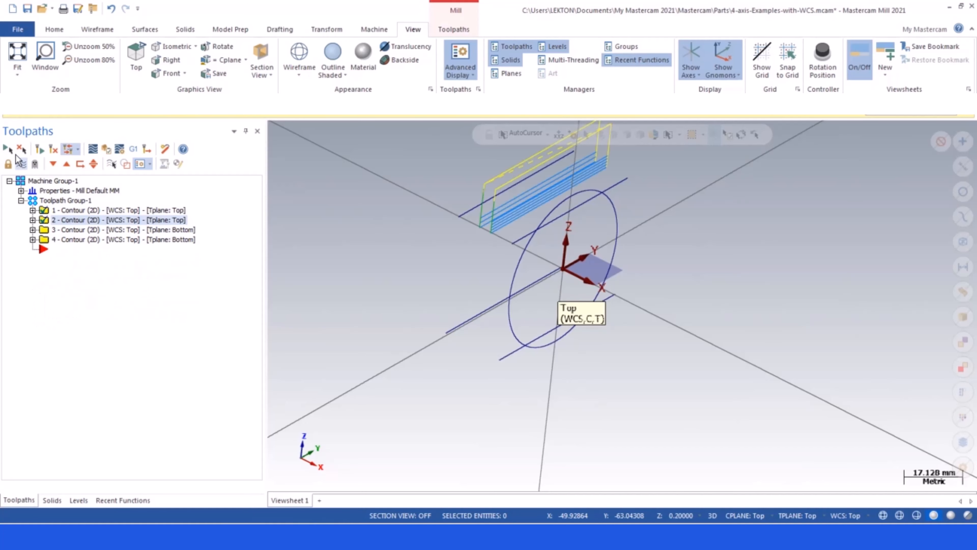
Post all four contour operations to an NC file and save it as T.NC
click(7, 149)
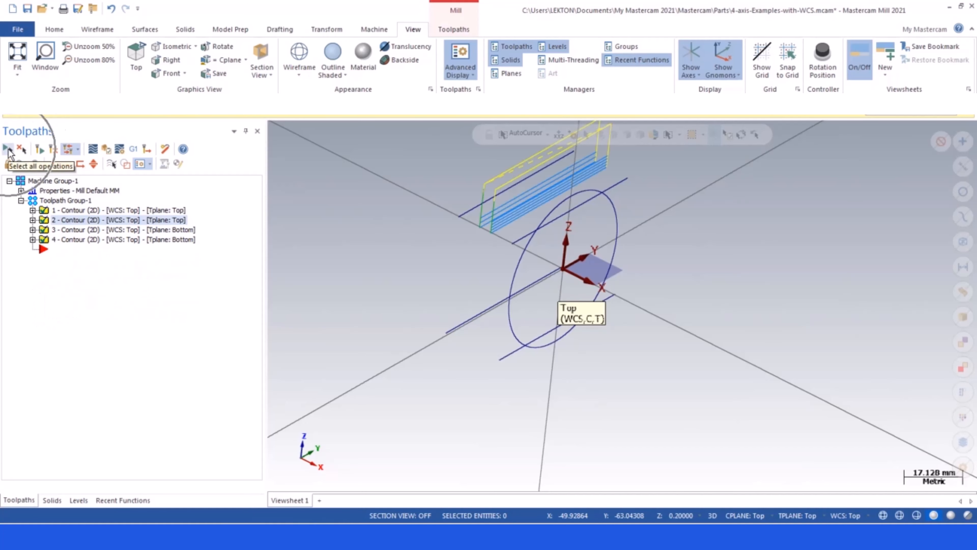
click(134, 149)
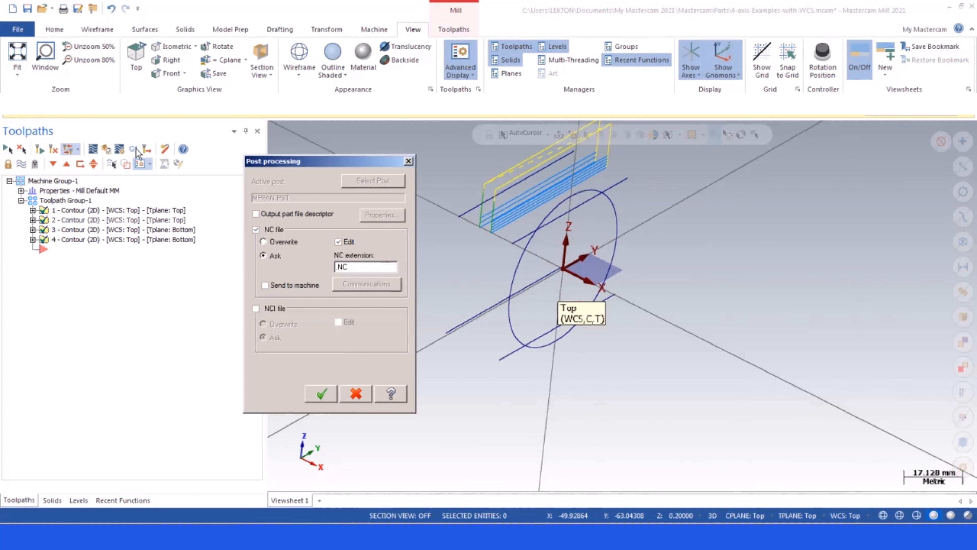
click(322, 394)
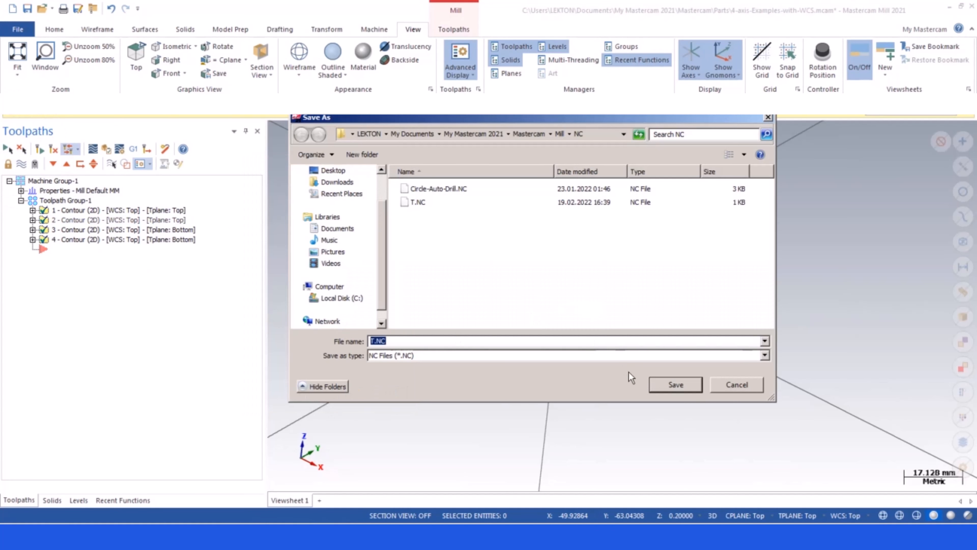
click(678, 385)
click(526, 271)
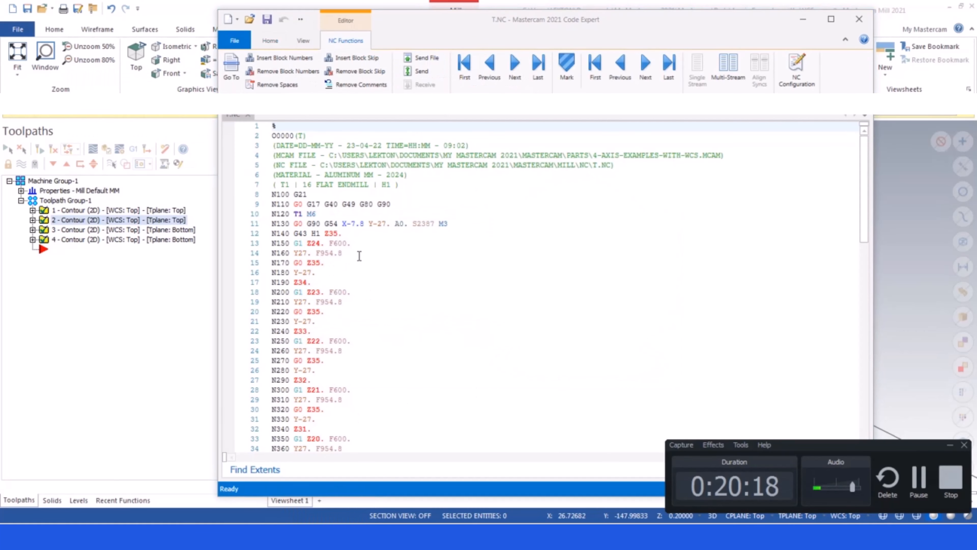
Remove the block skips and block numbers from the T.NC program in Code Expert
click(349, 71)
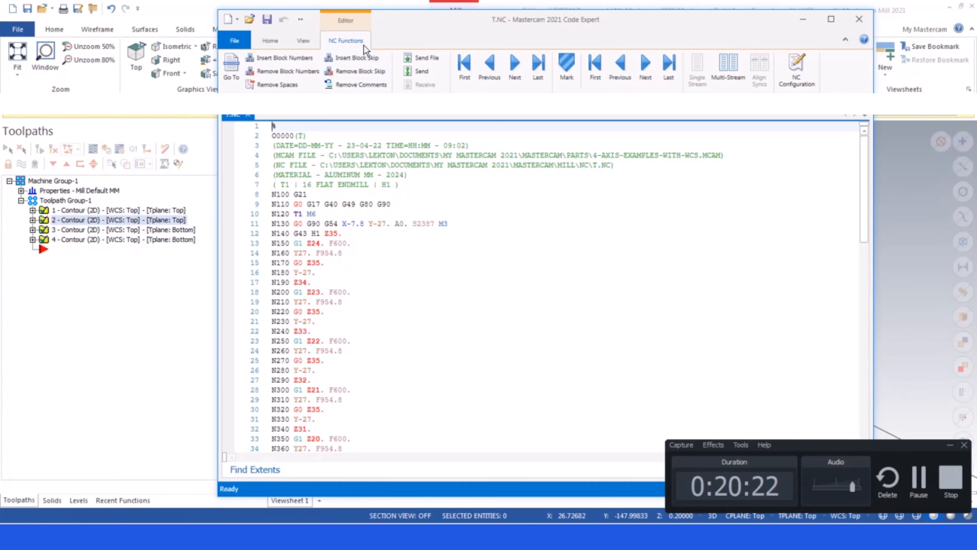
click(358, 71)
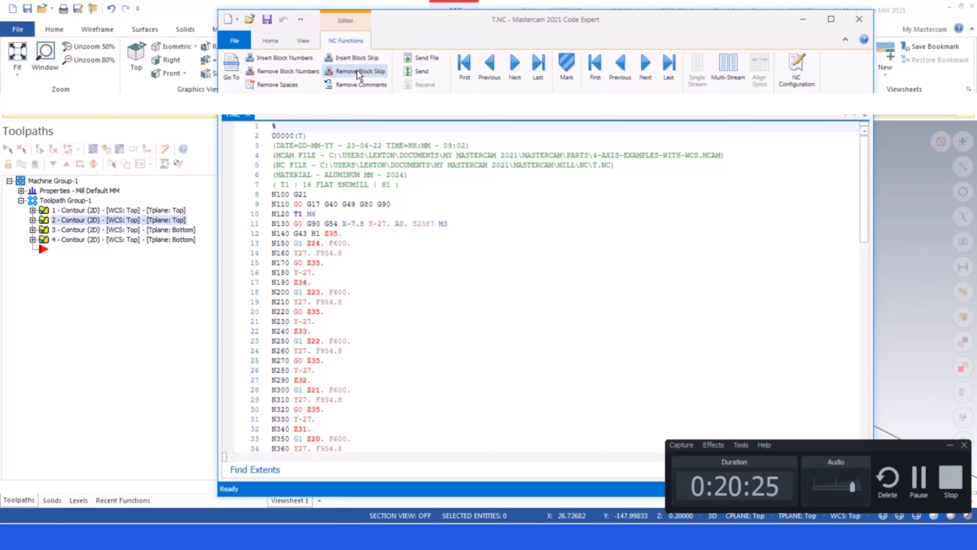
click(283, 71)
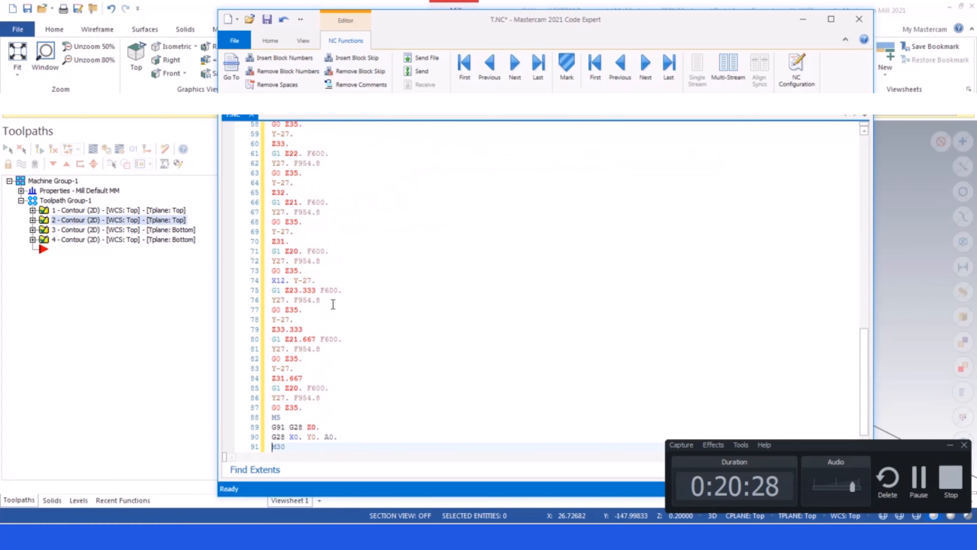
Examine the posted T.NC program from start to end, including its opening block, rotary A-axis positions and closing lines
scroll(334, 304, up, 9)
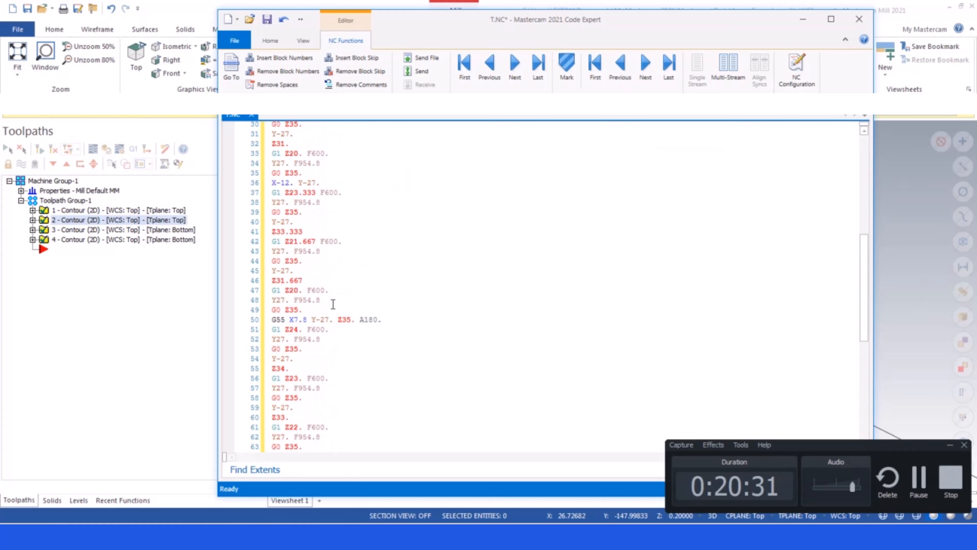
scroll(336, 299, up, 6)
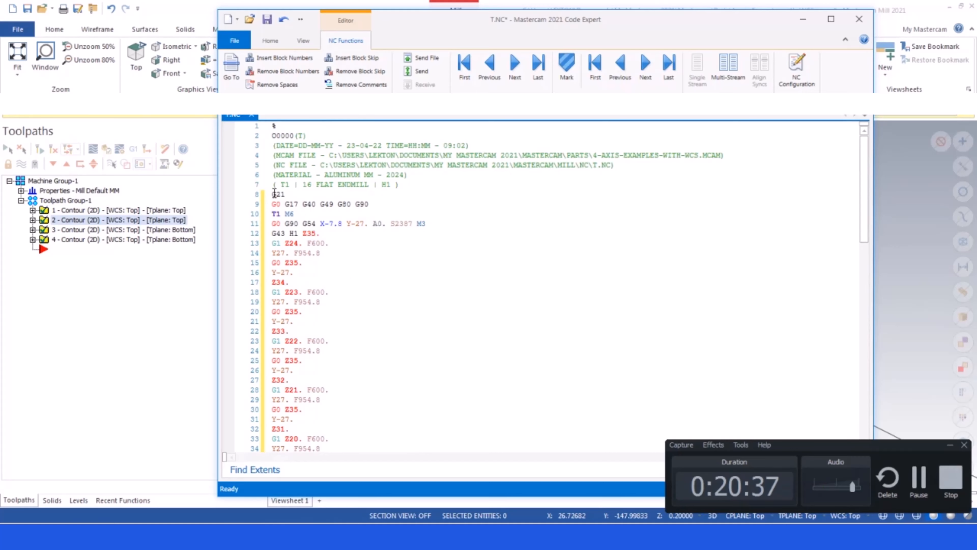
drag(271, 194, 318, 234)
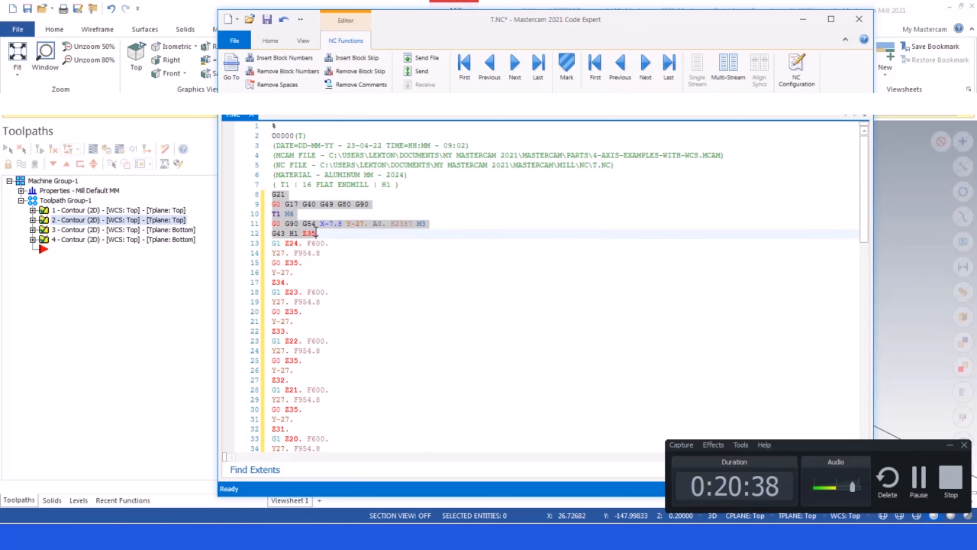
click(378, 225)
drag(387, 225, 371, 225)
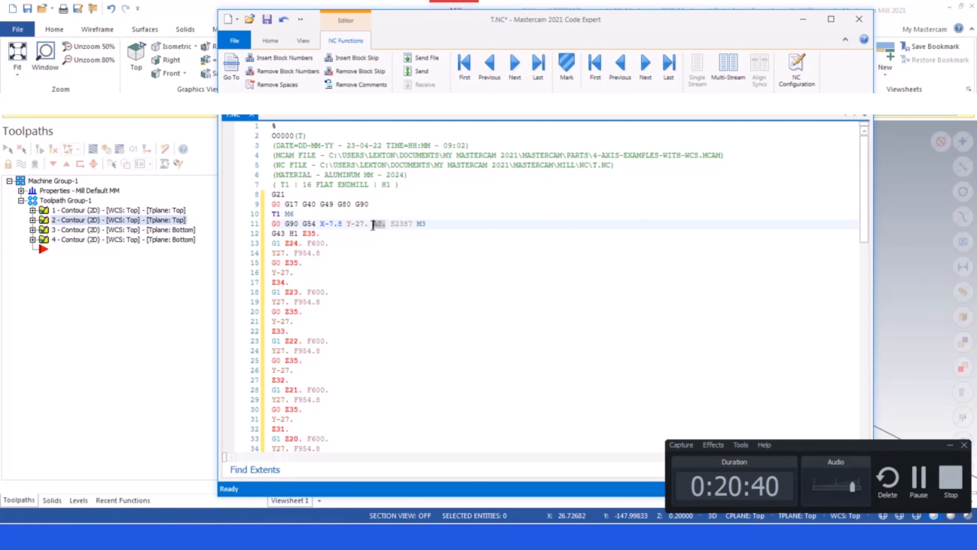
scroll(345, 282, down, 6)
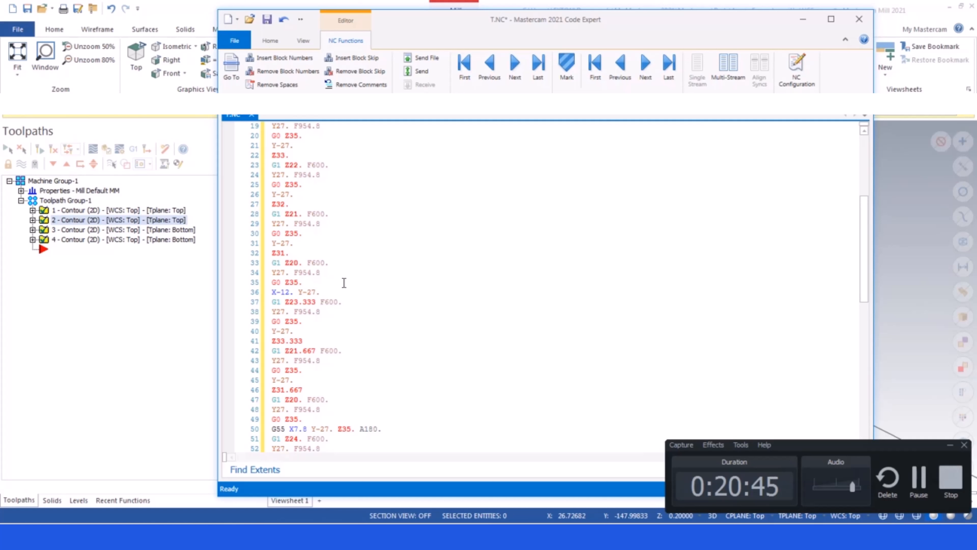
scroll(344, 282, down, 5)
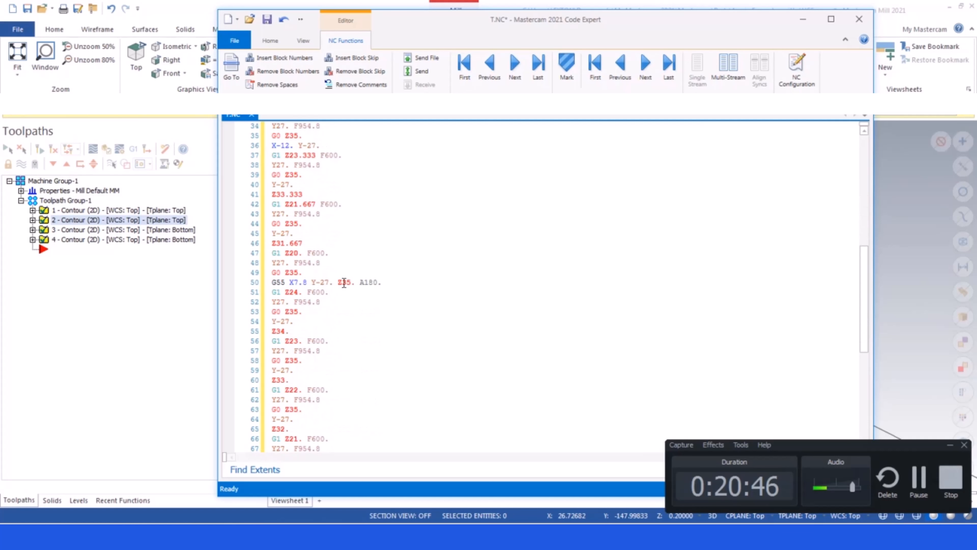
click(362, 283)
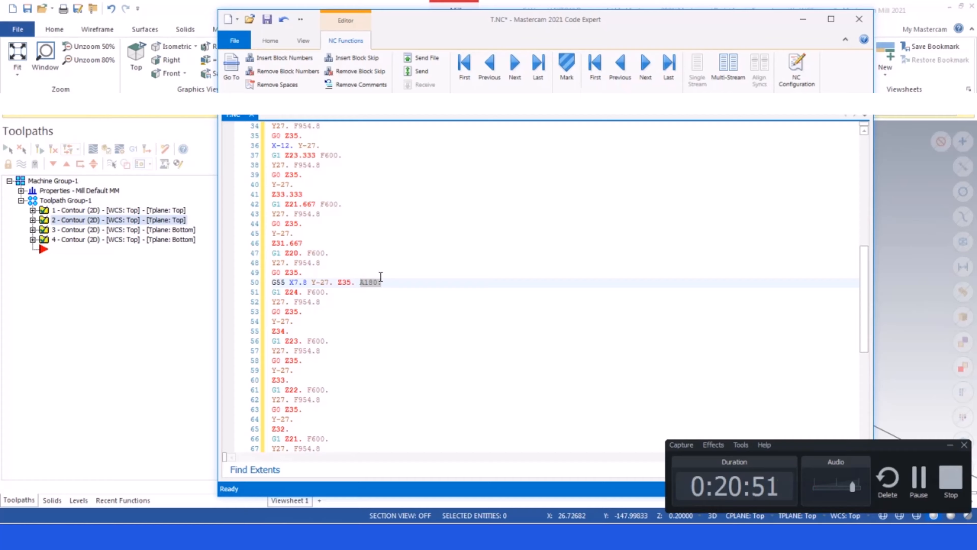
scroll(381, 277, down, 4)
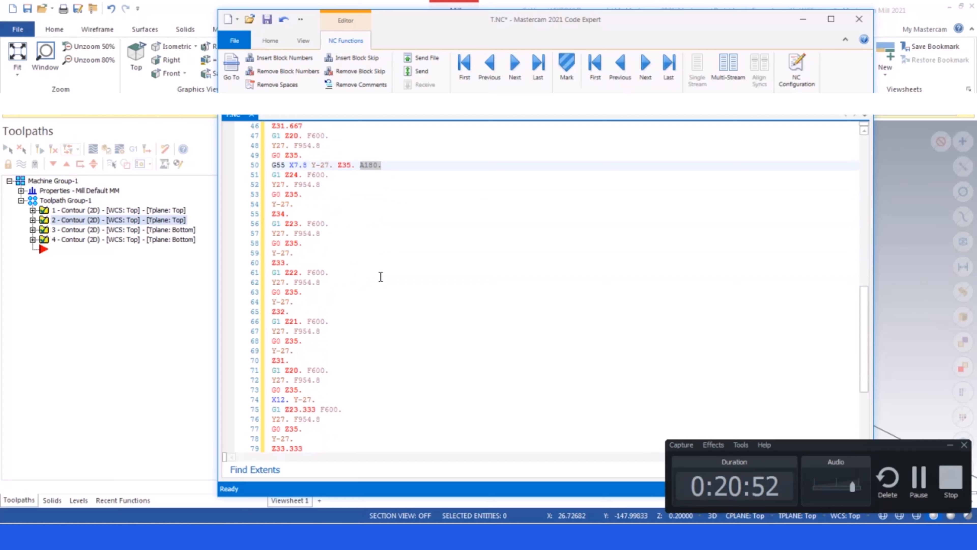
scroll(381, 277, down, 5)
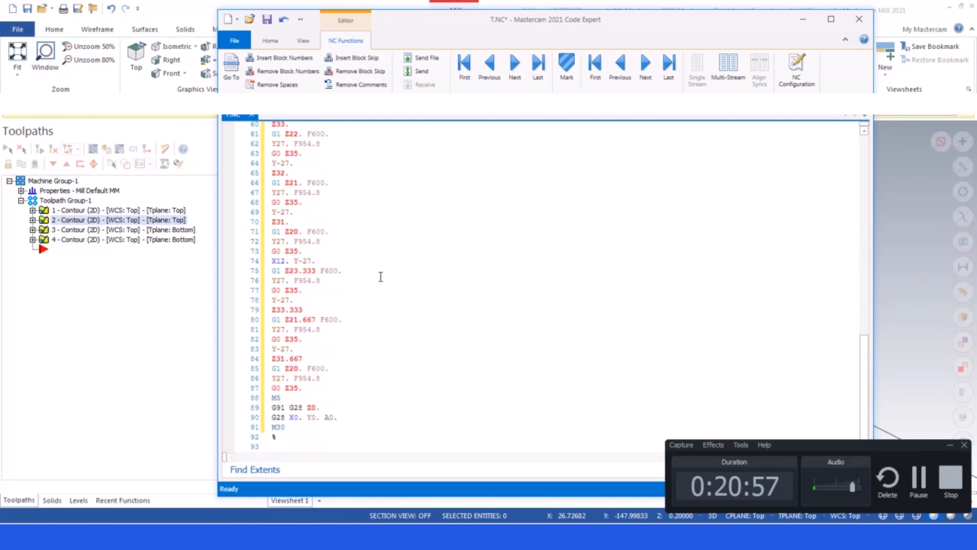
scroll(380, 277, up, 12)
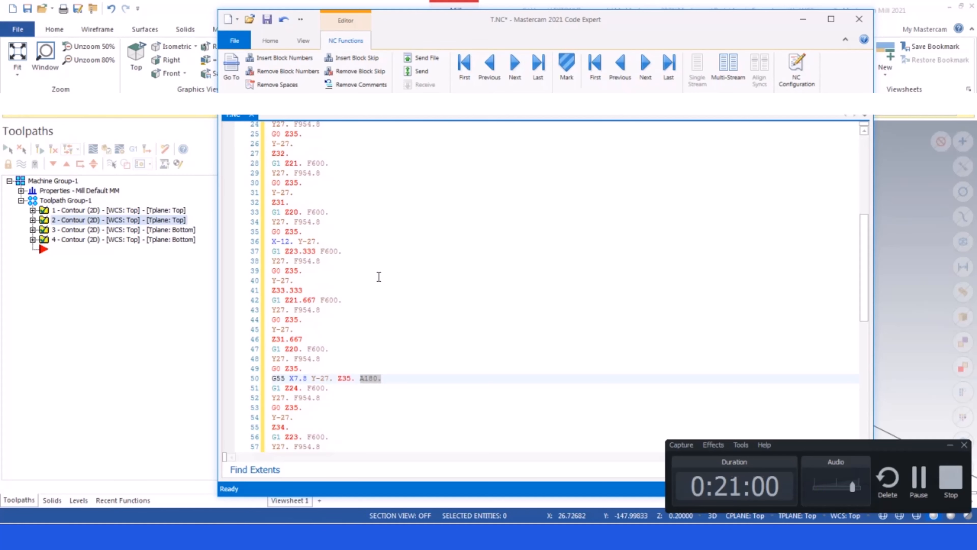
scroll(379, 277, up, 8)
scroll(378, 277, down, 10)
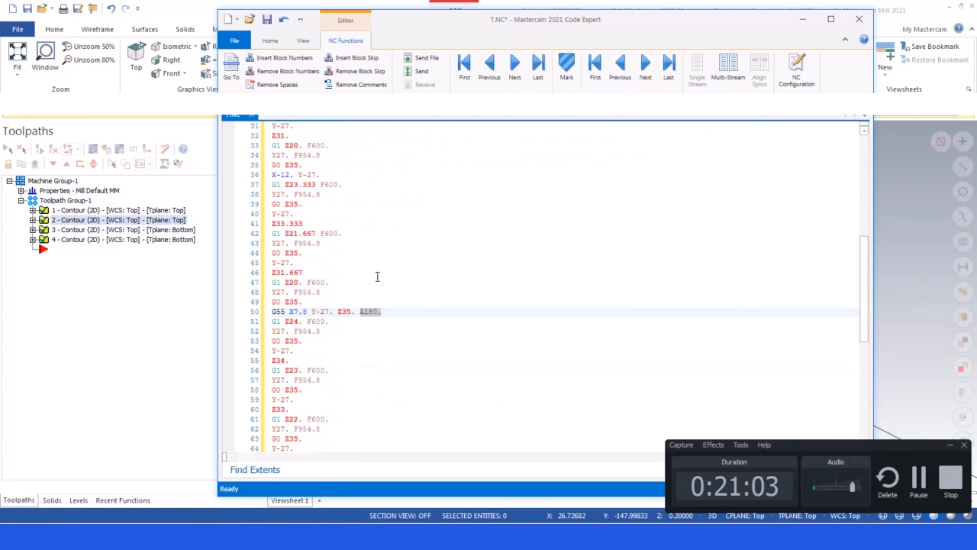
scroll(378, 277, up, 10)
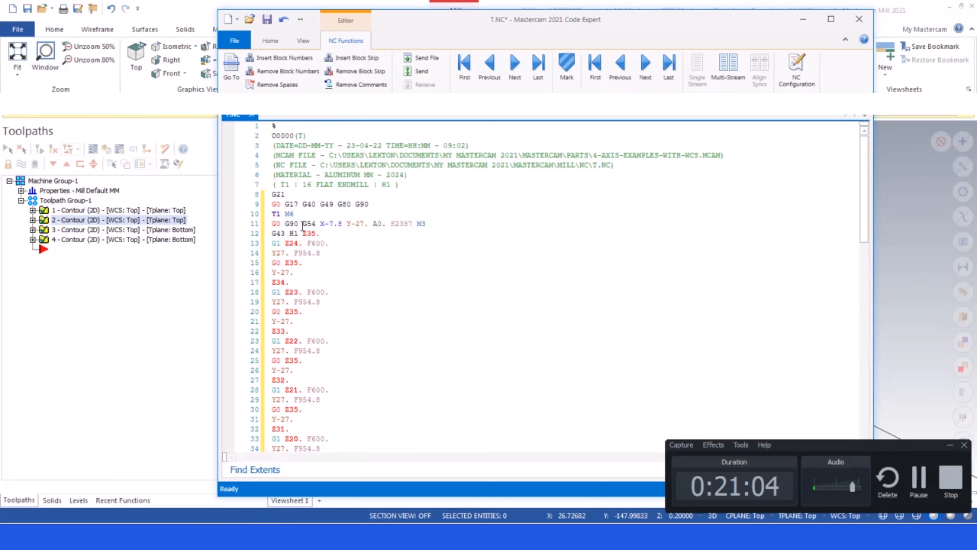
Change the G55 work offset on the A180. line of T.NC to G54, save the program and close Code Expert
drag(303, 223, 316, 224)
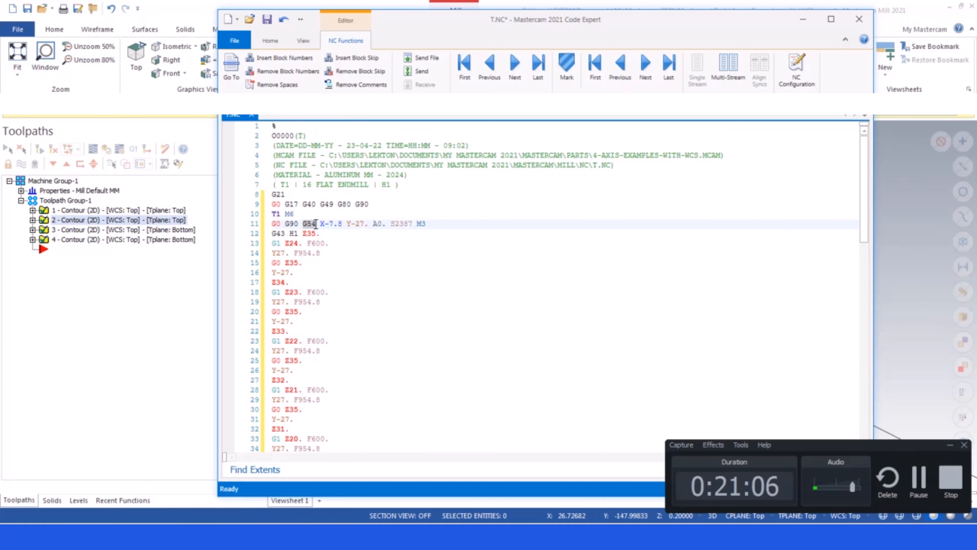
scroll(313, 296, down, 12)
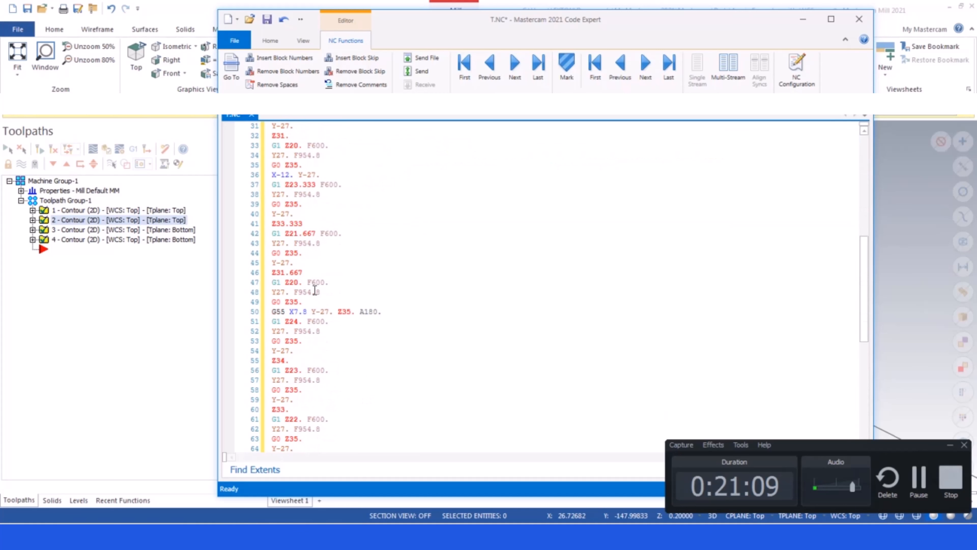
click(283, 253)
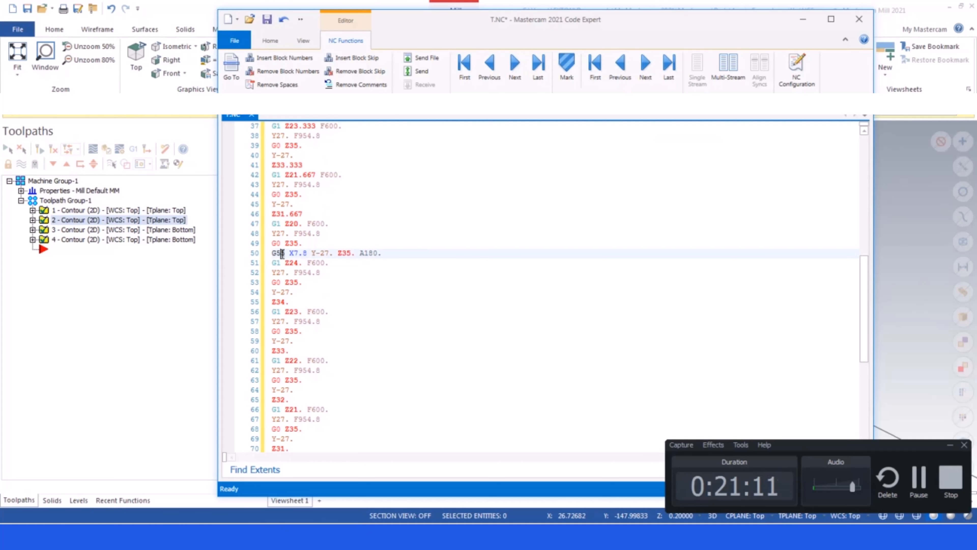
click(267, 20)
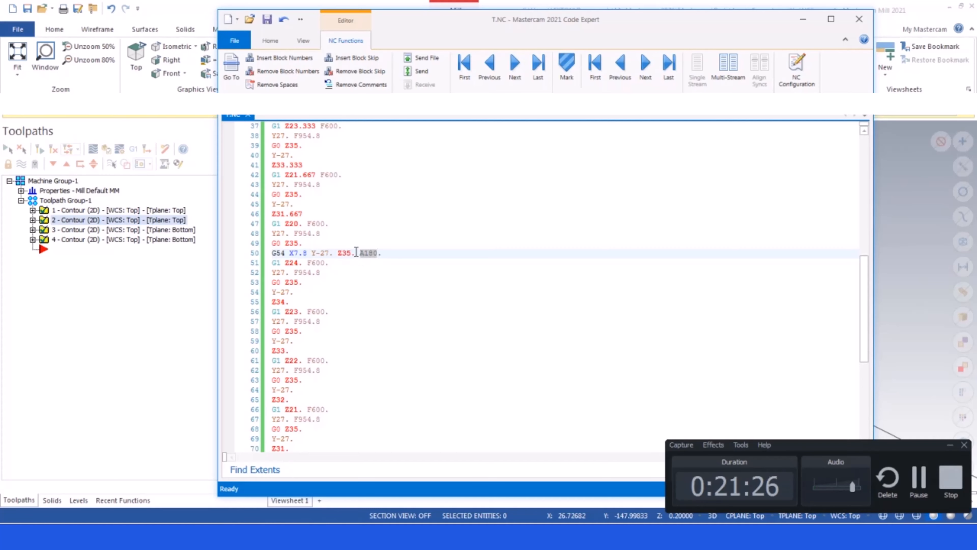
scroll(355, 251, down, 8)
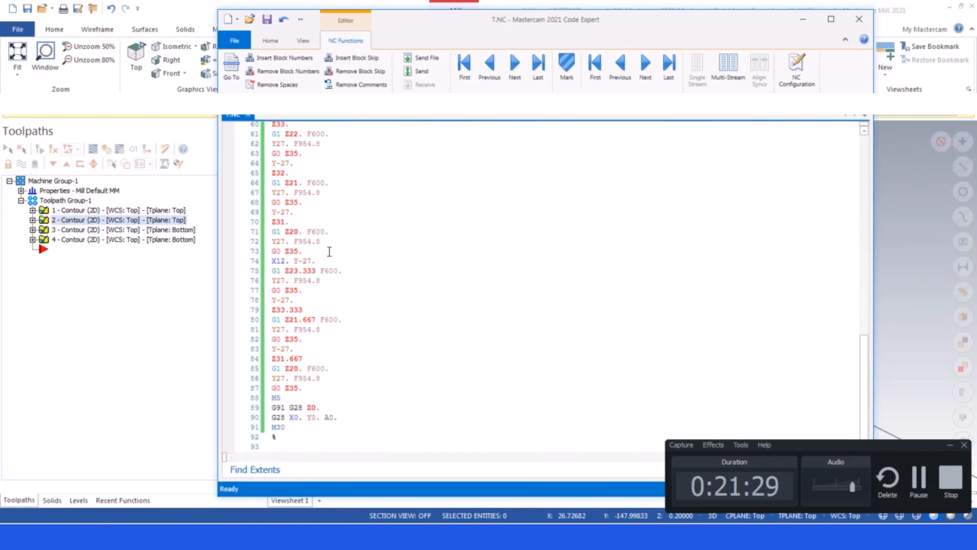
click(863, 22)
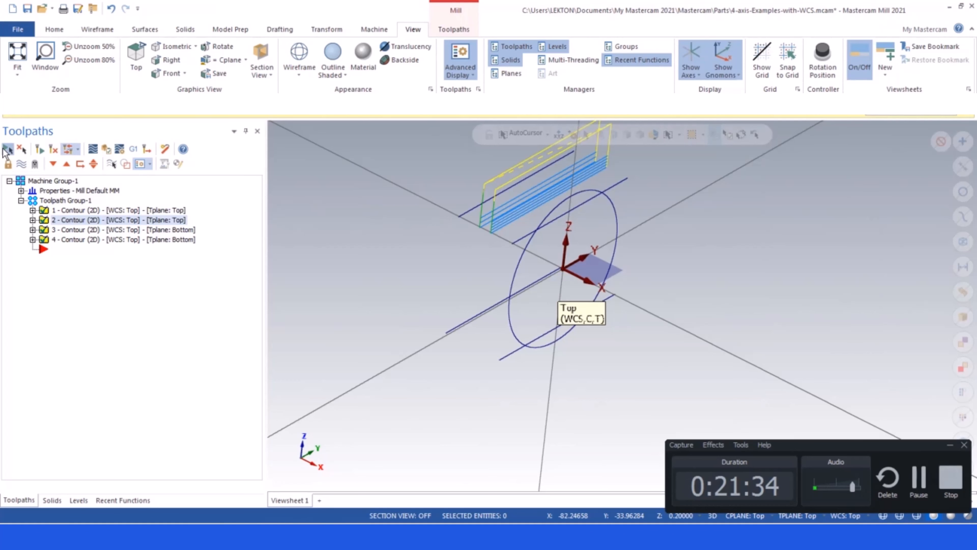
Display the toolpaths of all four contour operations and play their backplot with the tool and holder shown
click(21, 166)
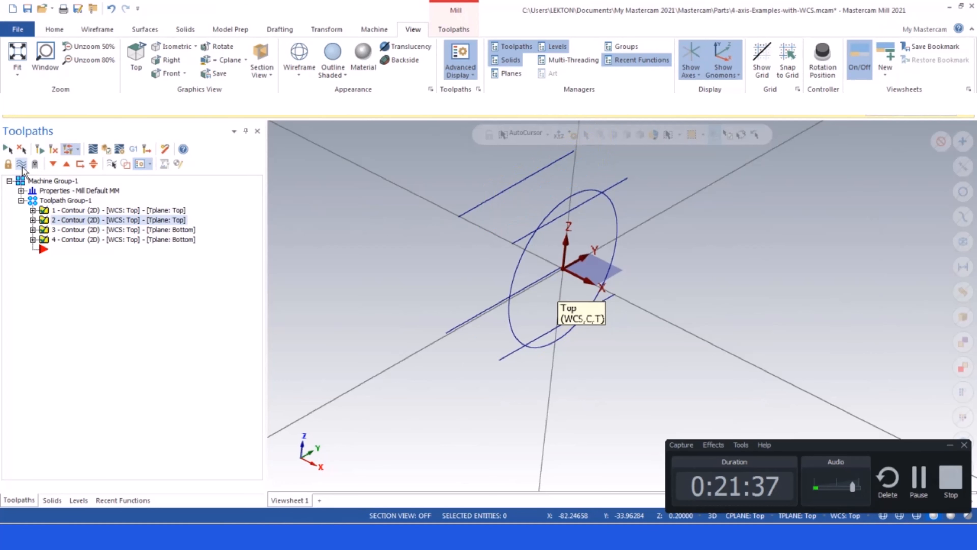
click(22, 165)
scroll(344, 245, down, 3)
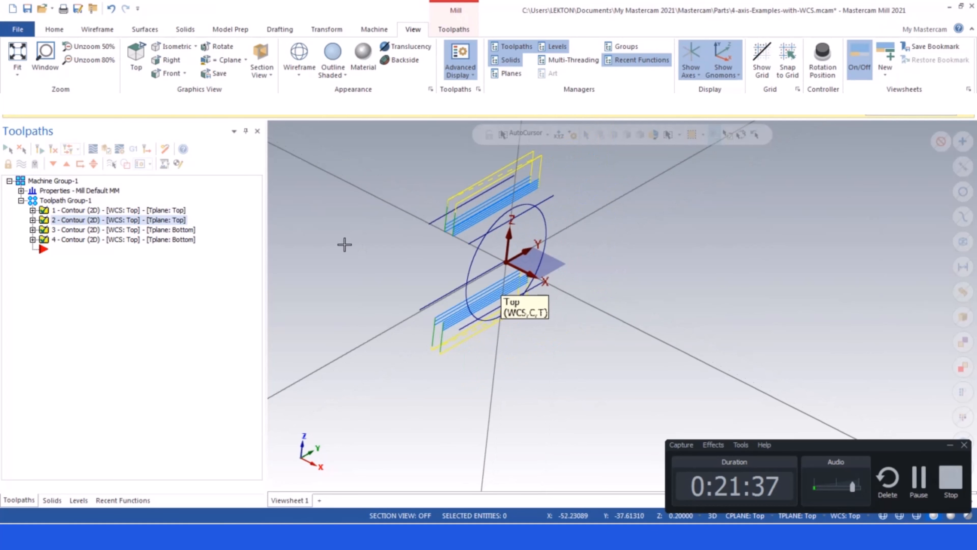
click(96, 151)
click(275, 131)
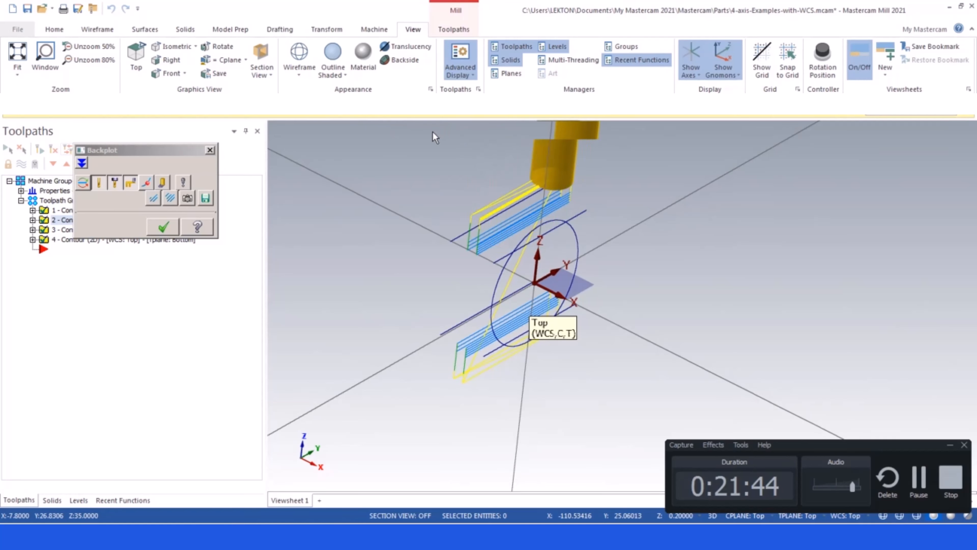
drag(433, 133, 424, 131)
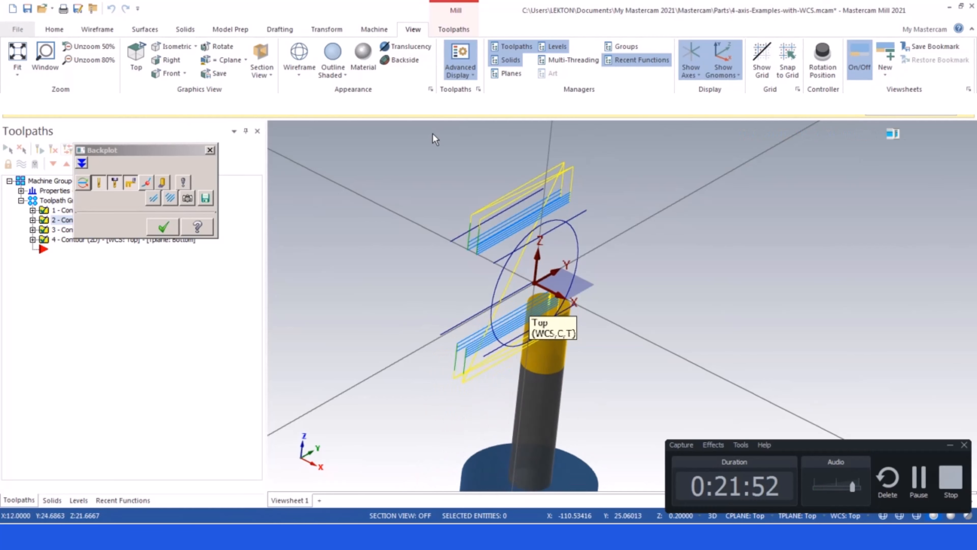
scroll(535, 197, down, 2)
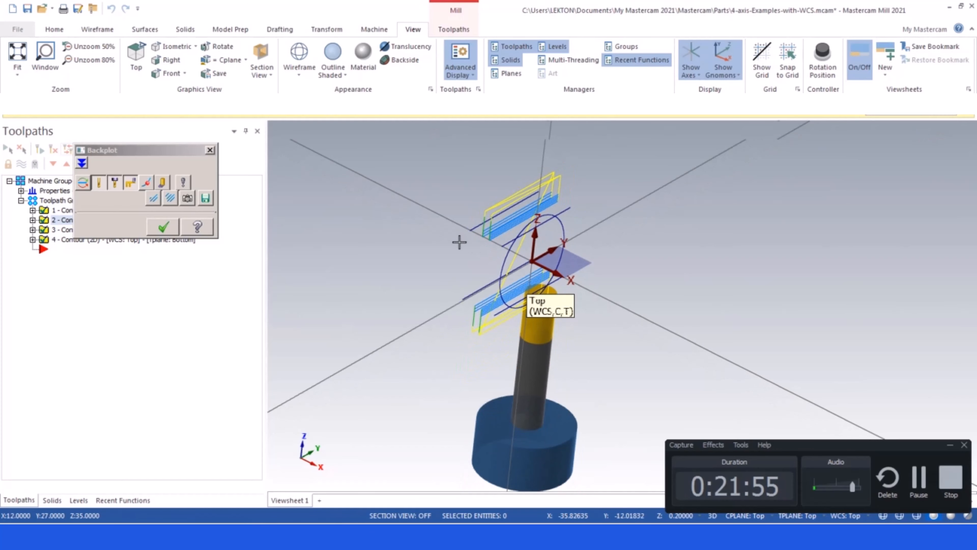
middle_drag(458, 240, 419, 235)
click(164, 227)
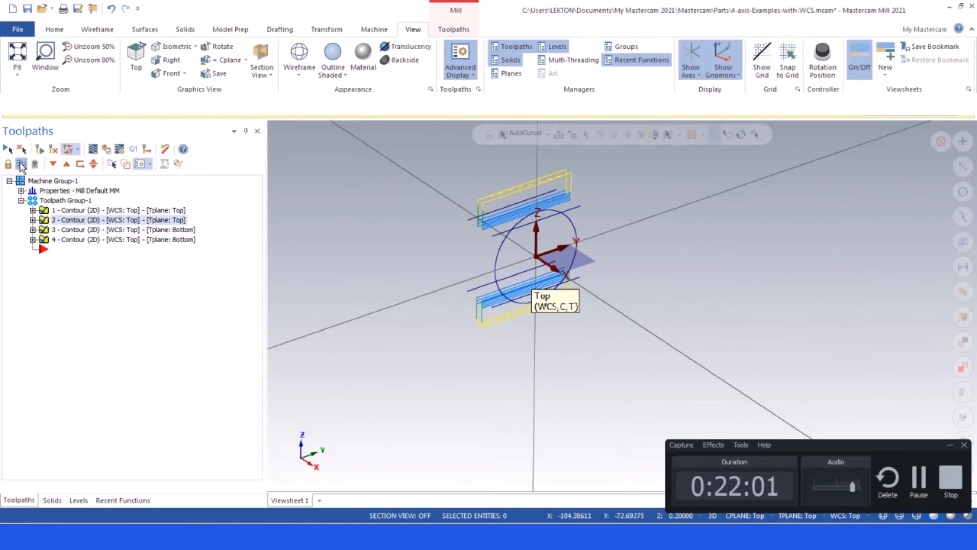
Hide the toolpaths of all four contours and save the 4-axis-Examples-with-WCS part file
click(21, 164)
click(21, 165)
click(21, 165)
middle_drag(332, 208, 452, 211)
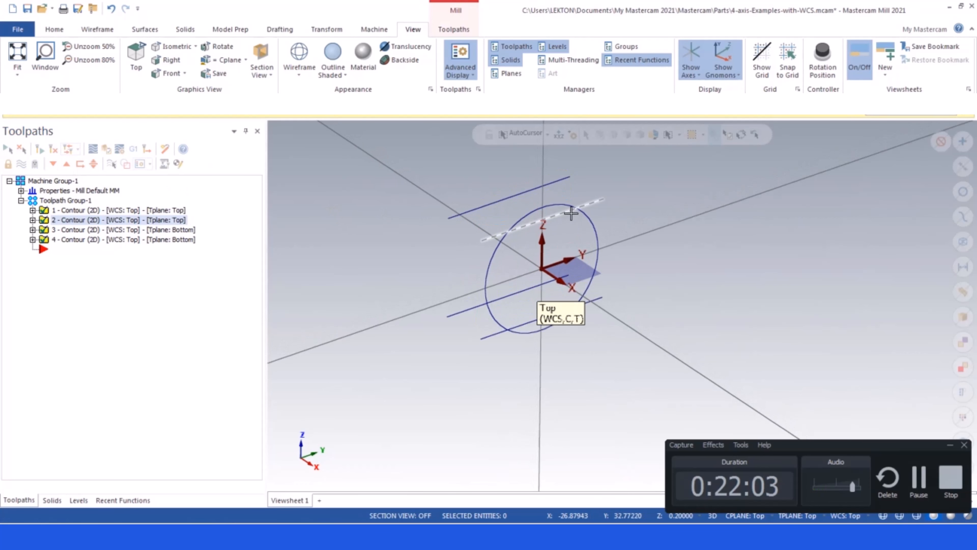
click(27, 9)
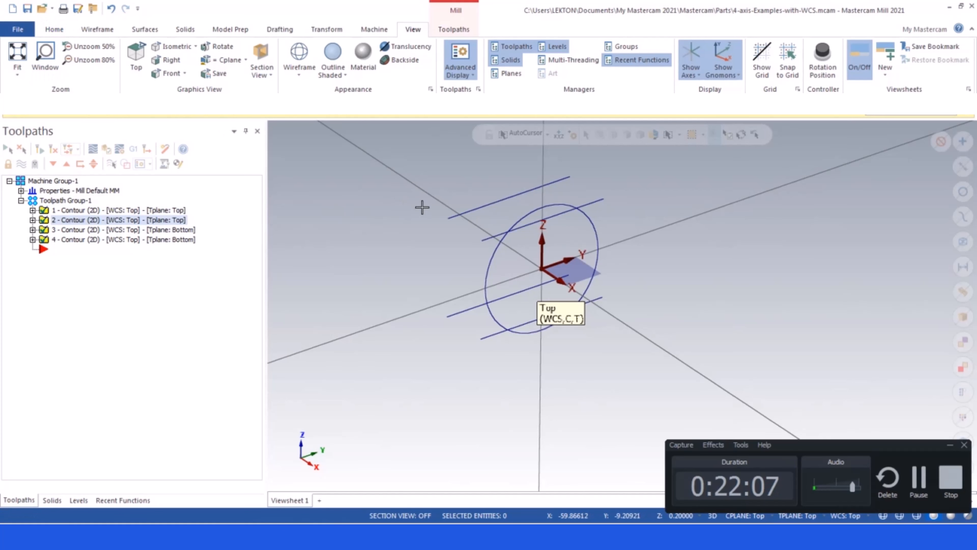
scroll(630, 264, up, 3)
scroll(533, 225, down, 4)
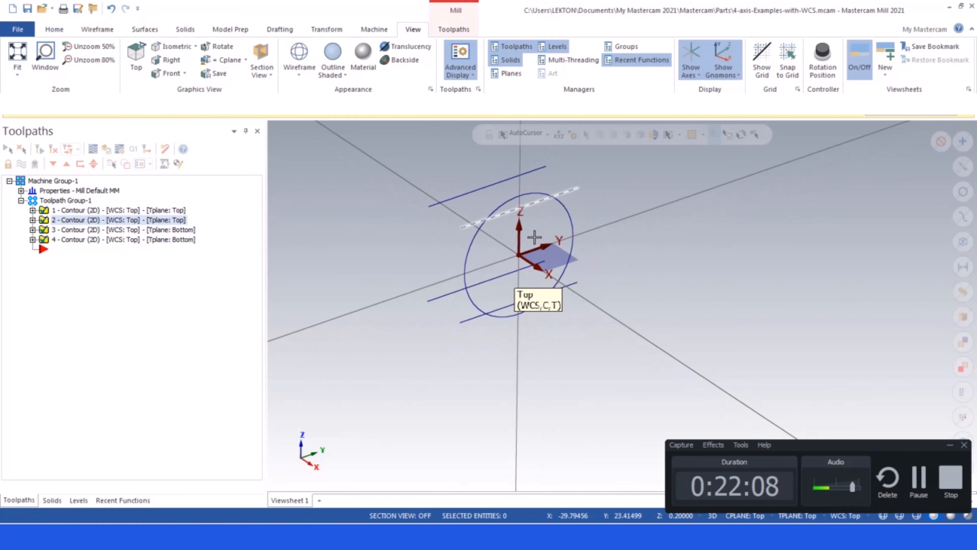
scroll(496, 185, up, 6)
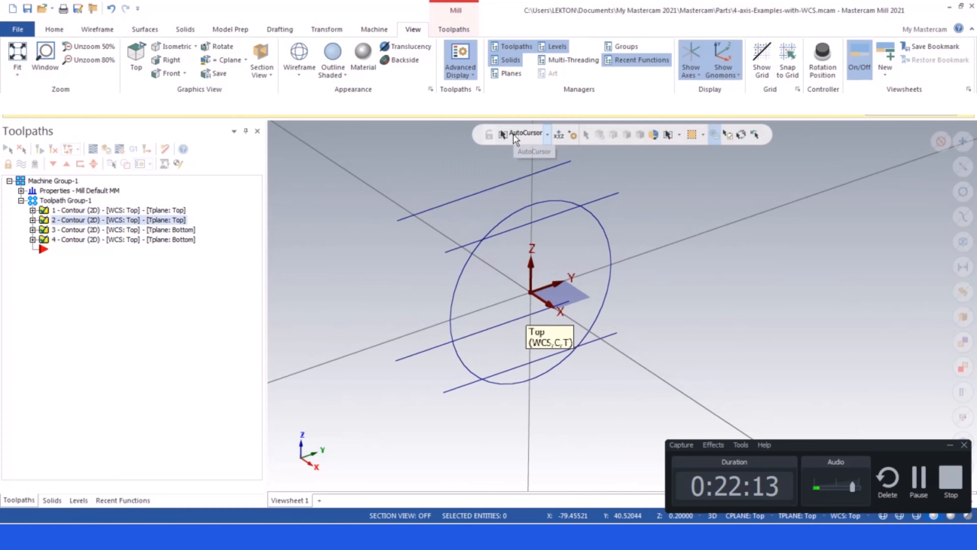
scroll(509, 179, down, 2)
middle_drag(509, 179, 460, 168)
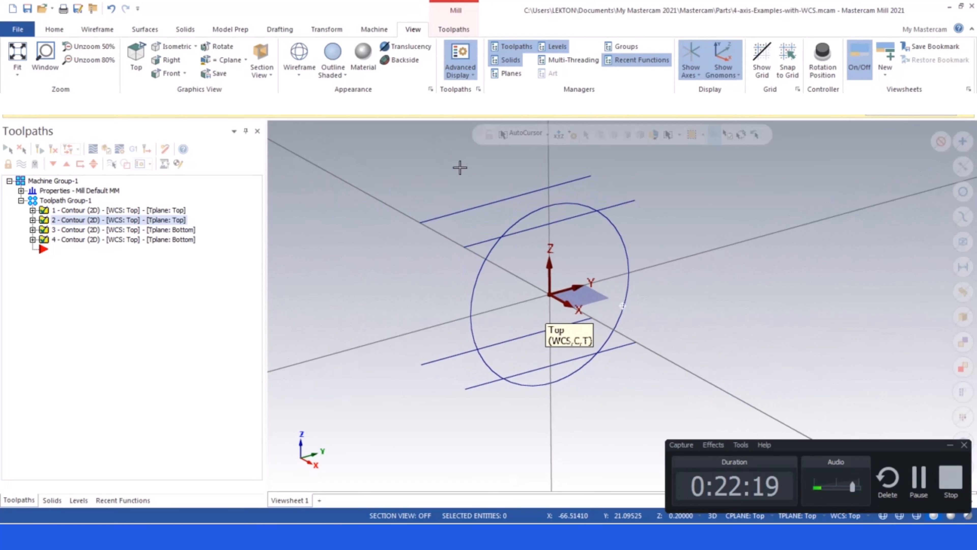
middle_drag(460, 168, 458, 167)
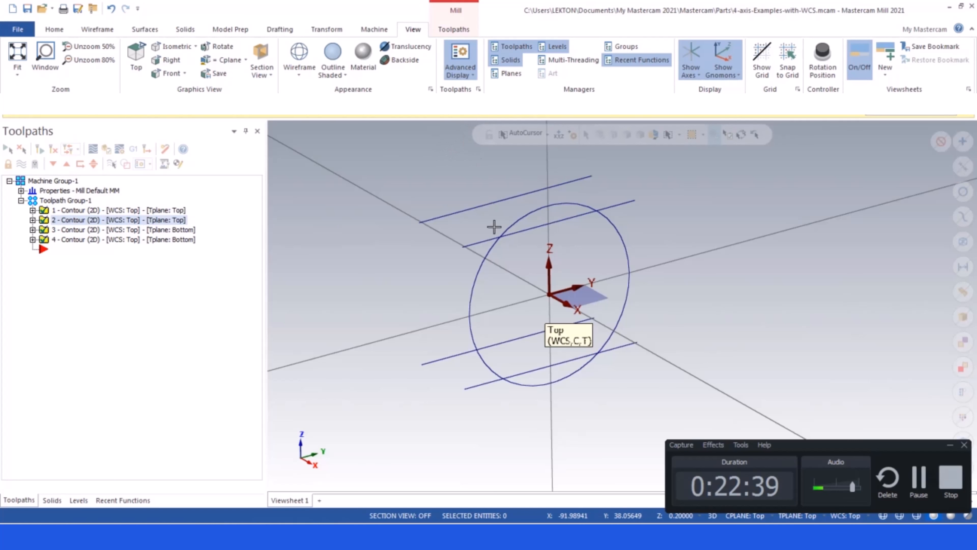
click(951, 479)
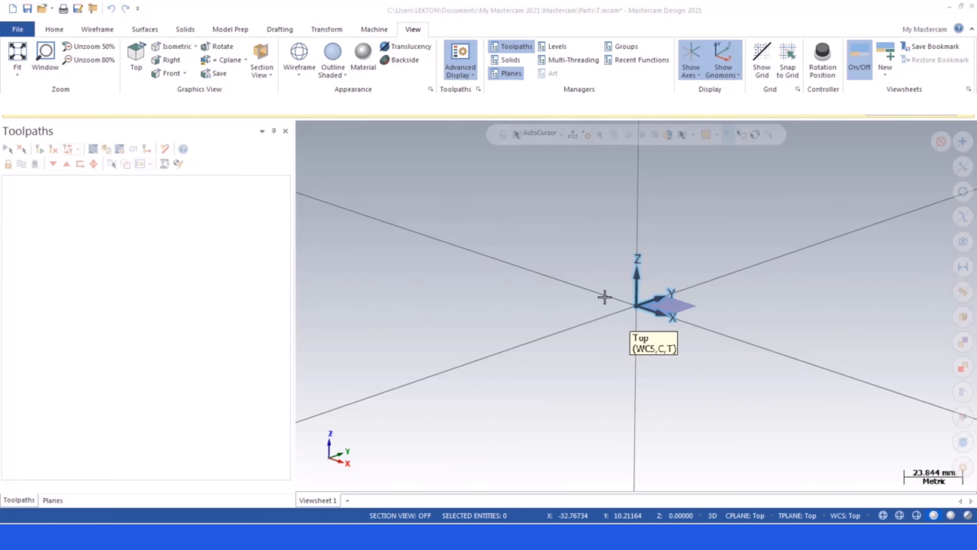
Show the empty T.mcam part in the isometric view and set its construction plane to Right
click(470, 269)
right_click(470, 270)
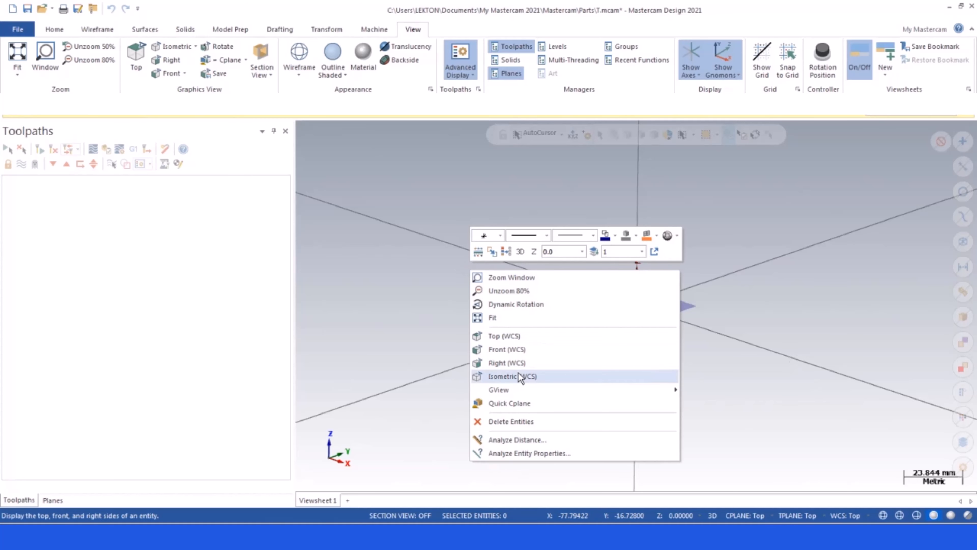
click(504, 376)
scroll(459, 244, down, 8)
scroll(585, 254, up, 6)
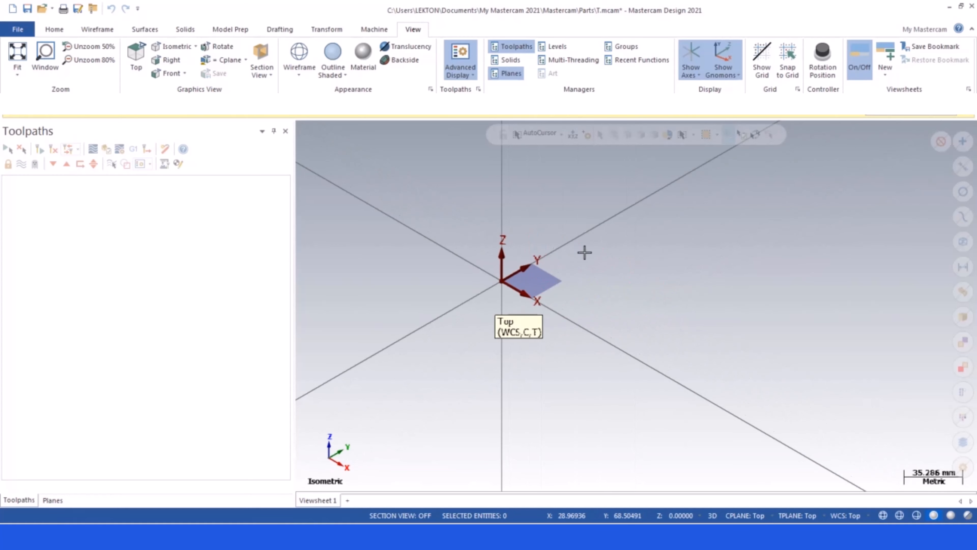
scroll(458, 244, up, 4)
click(735, 516)
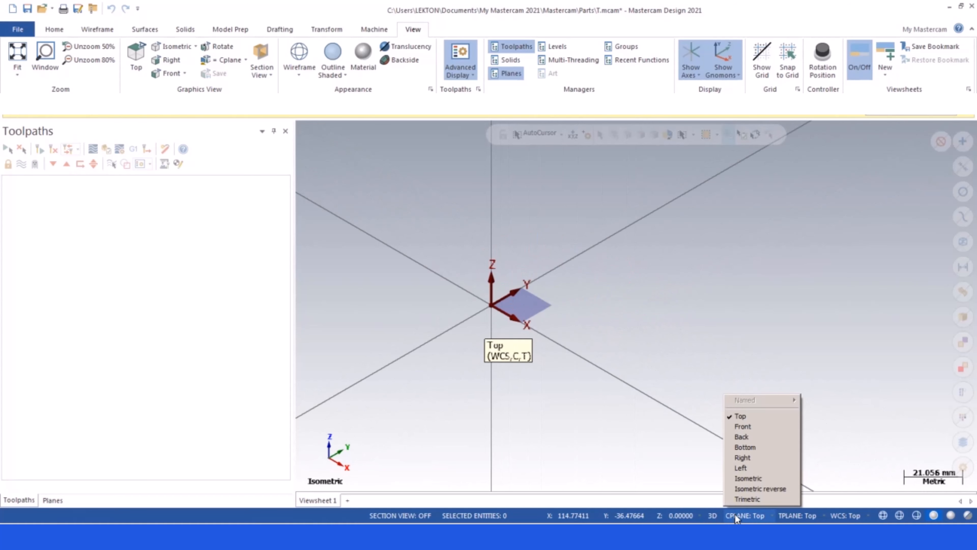
click(754, 462)
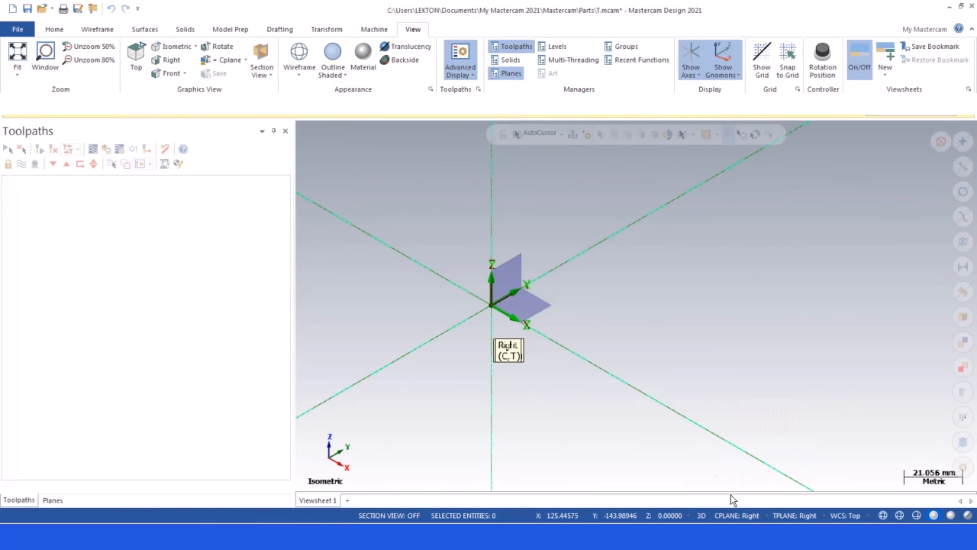
scroll(454, 327, up, 3)
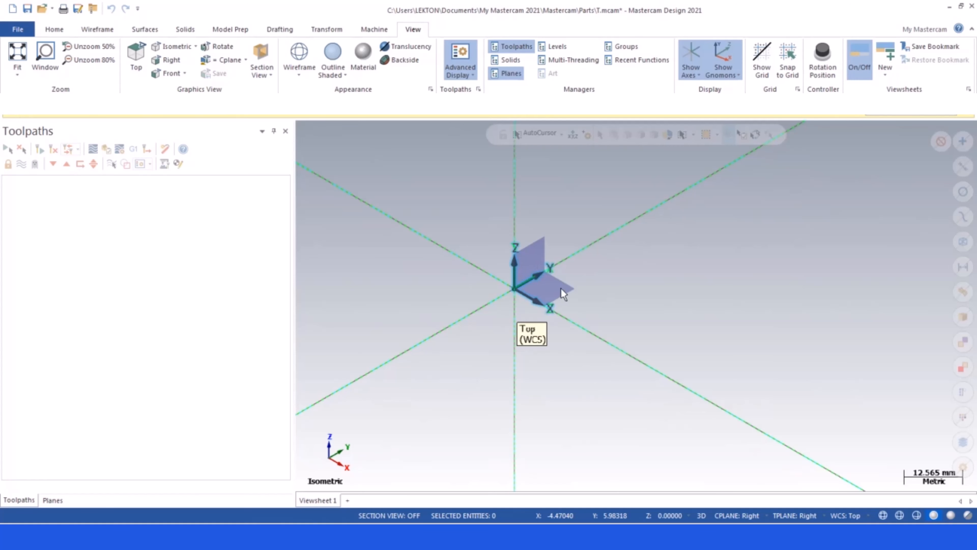
click(737, 516)
click(731, 416)
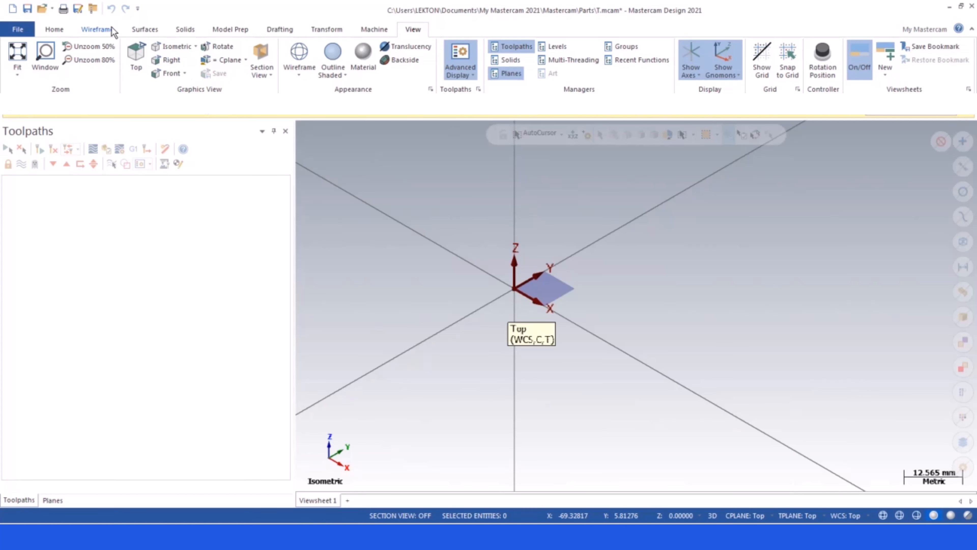
click(97, 30)
click(205, 60)
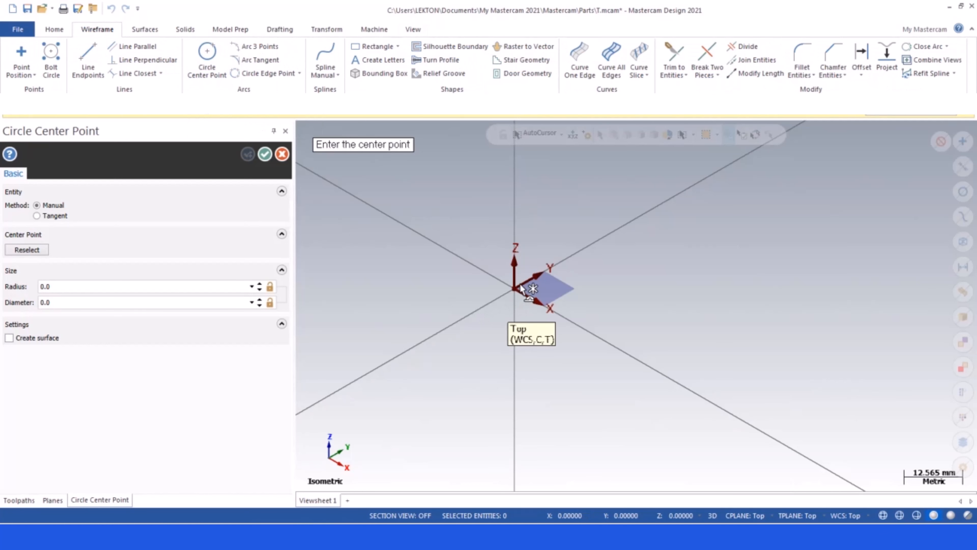
click(514, 288)
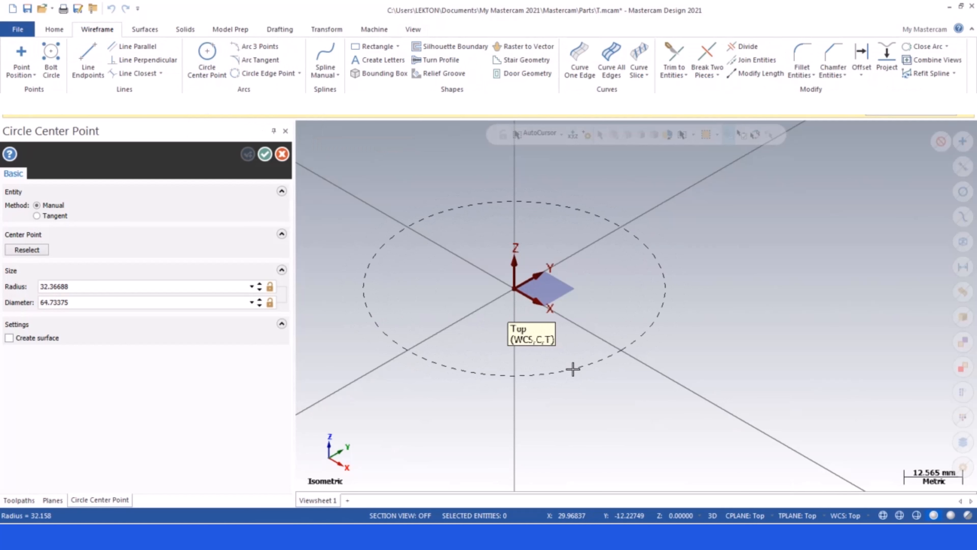
key(Escape)
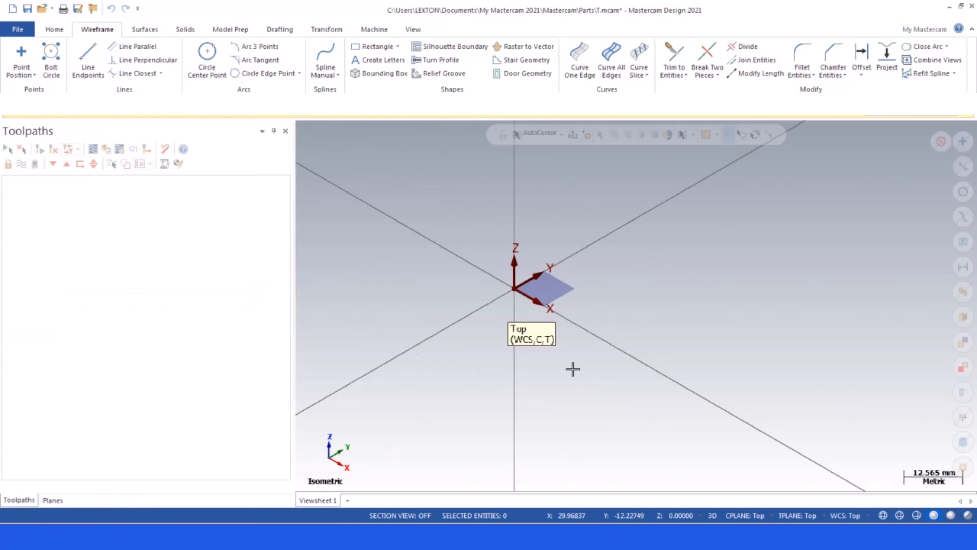
click(742, 515)
click(752, 456)
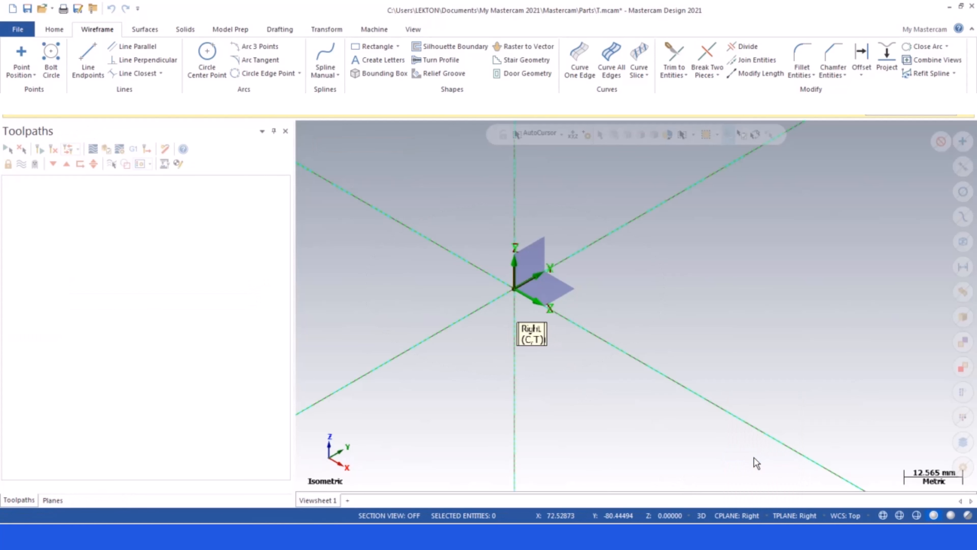
Draw a 50 mm diameter circle centred on the origin in the Right construction plane
click(207, 58)
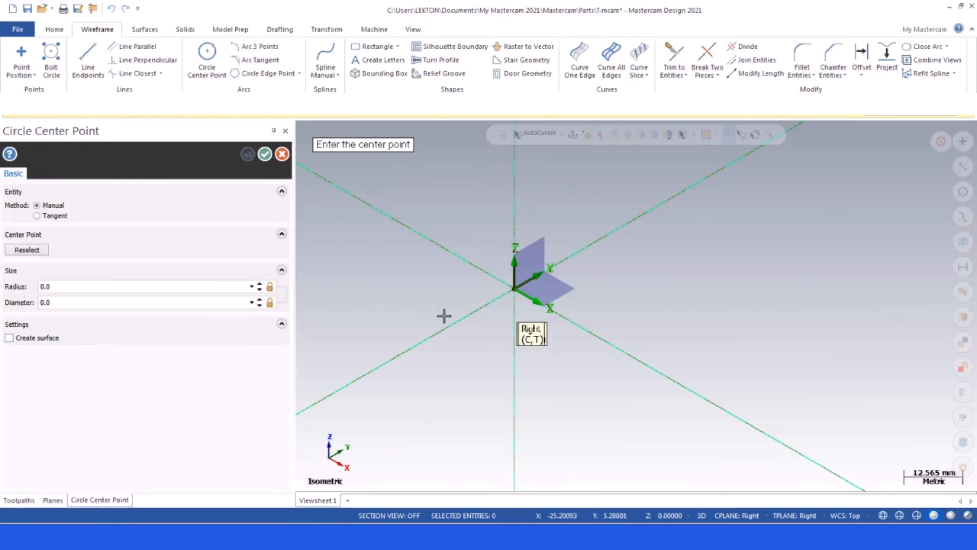
click(514, 289)
click(437, 332)
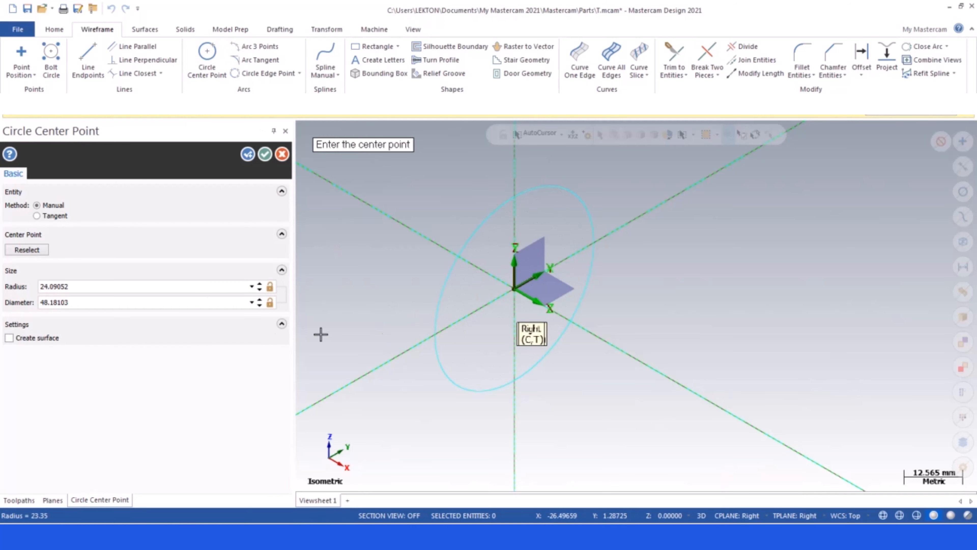
click(75, 302)
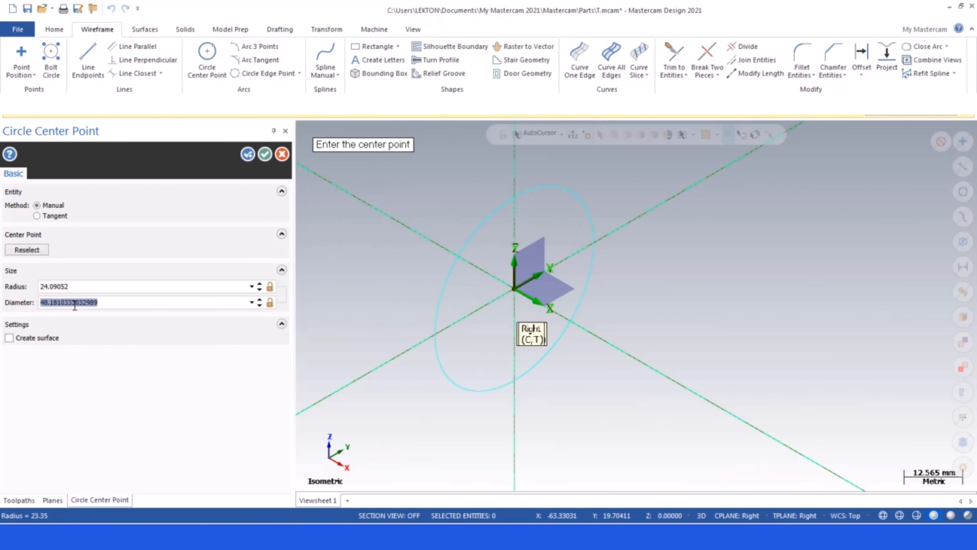
text(50)
key(Return)
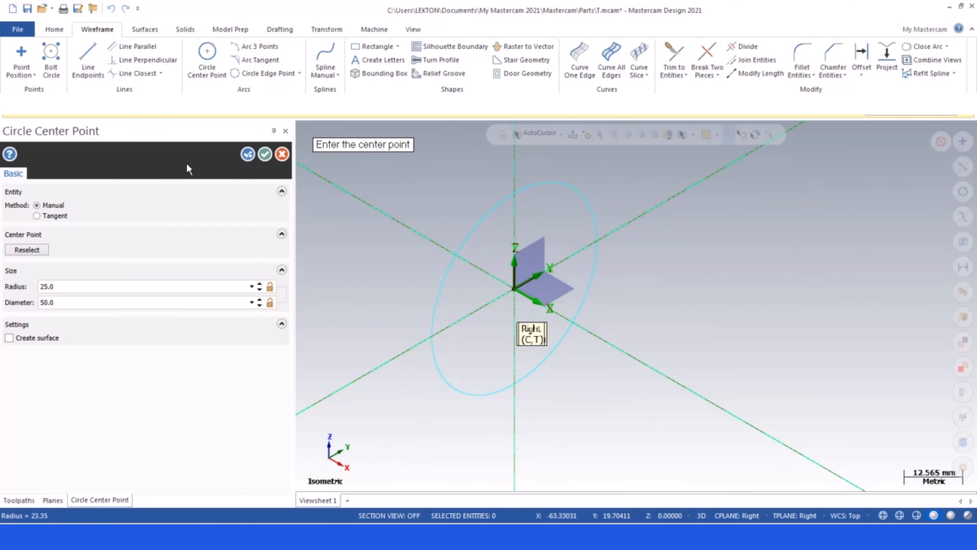
click(265, 155)
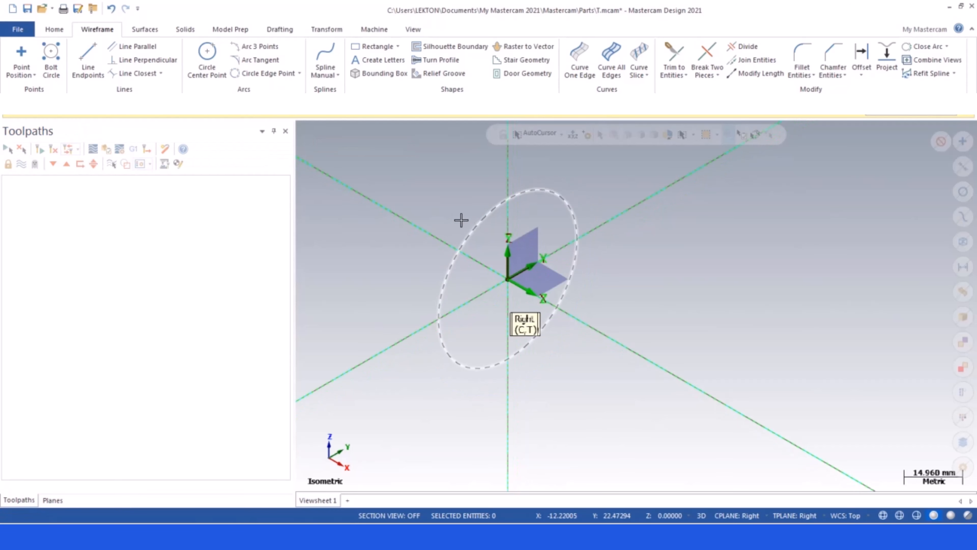
Show the part from the Right view and set 2D construction mode with a Z depth of 0.2
scroll(431, 216, down, 1)
right_click(408, 192)
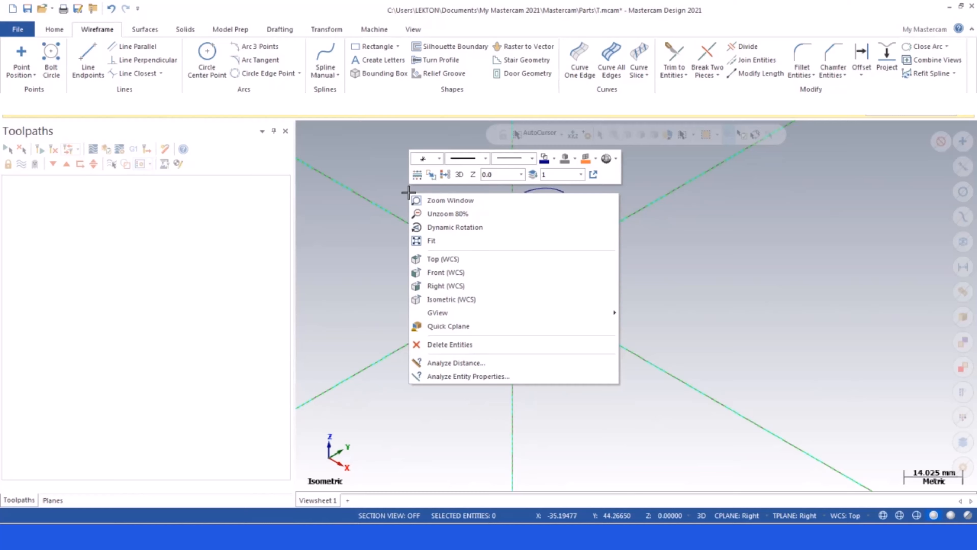
click(447, 286)
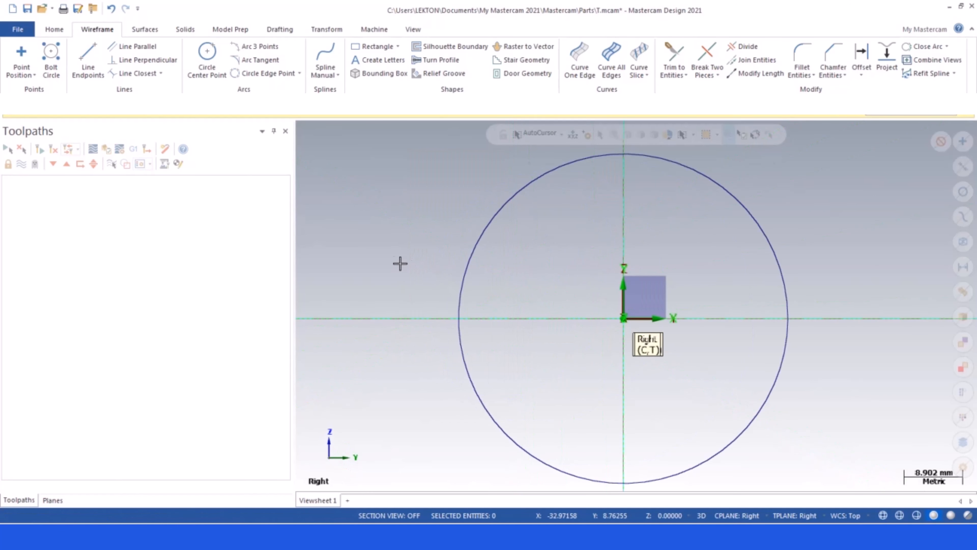
scroll(598, 276, up, 1)
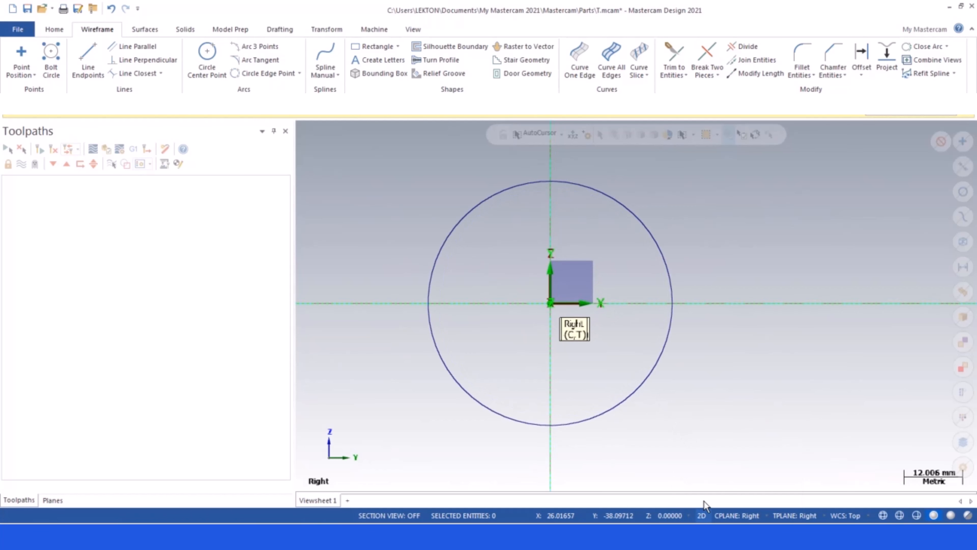
click(702, 519)
click(666, 516)
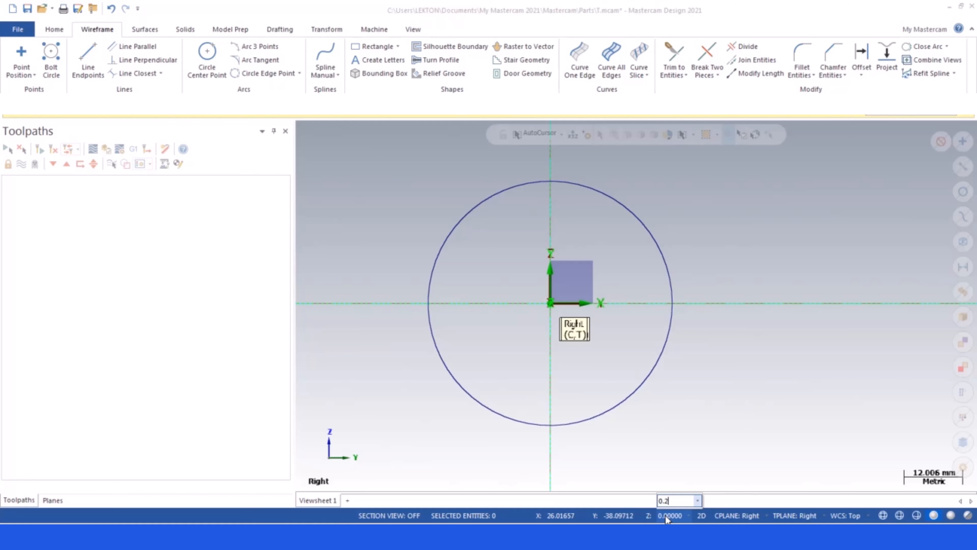
key(Return)
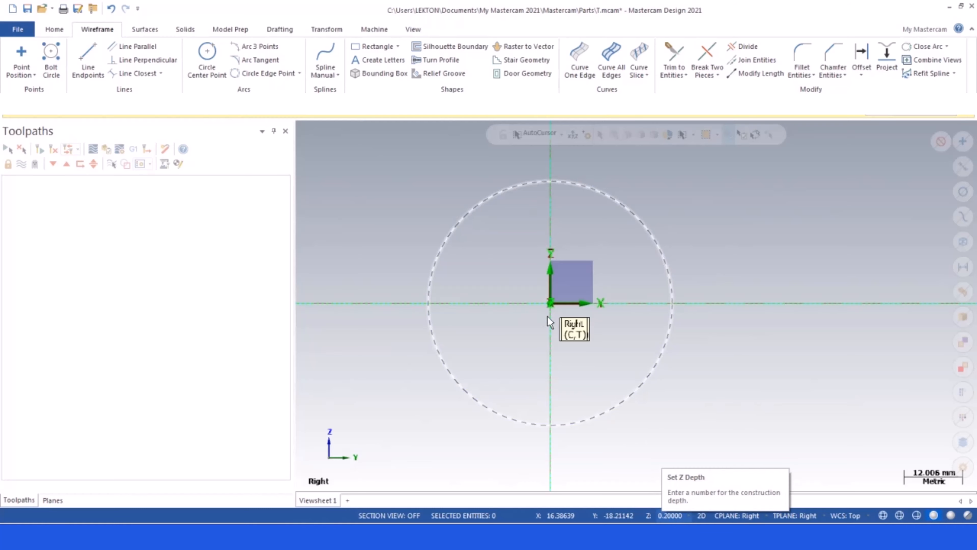
In the Right view, draw a horizontal line about 57 mm long across the upper part of the circle
middle_drag(395, 337, 588, 356)
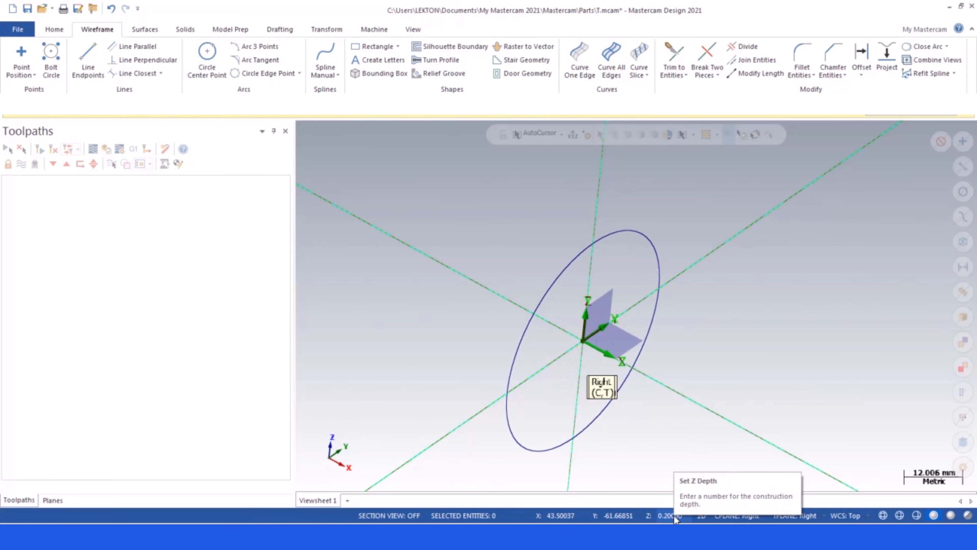
right_click(337, 292)
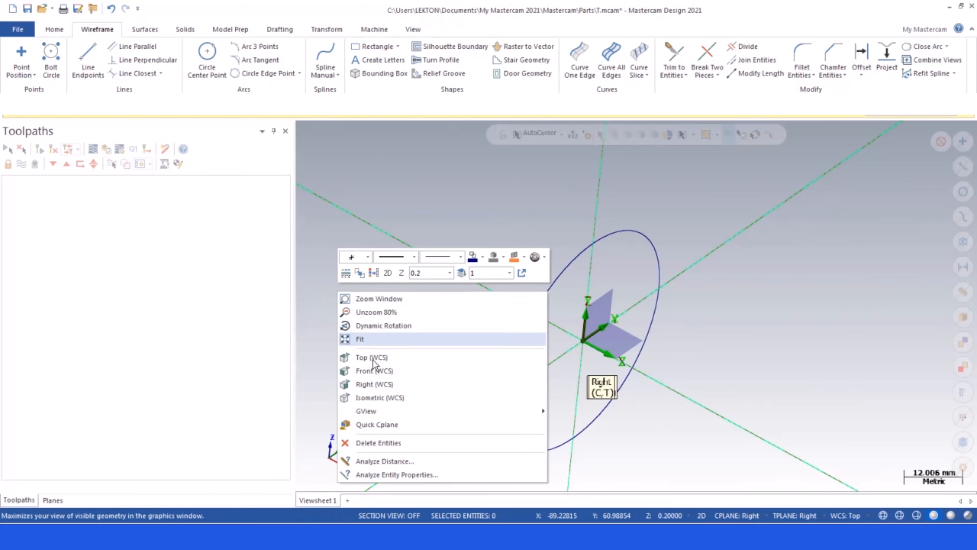
click(366, 380)
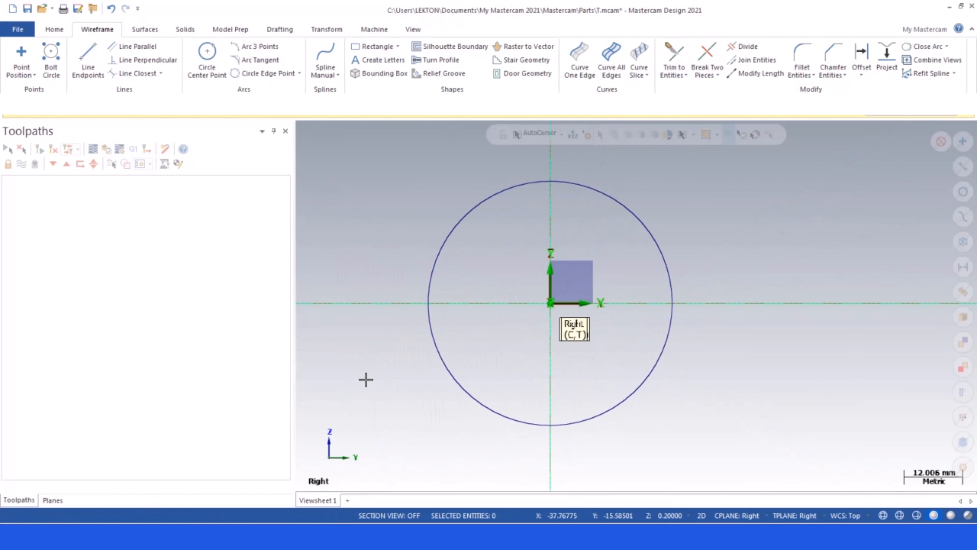
click(86, 52)
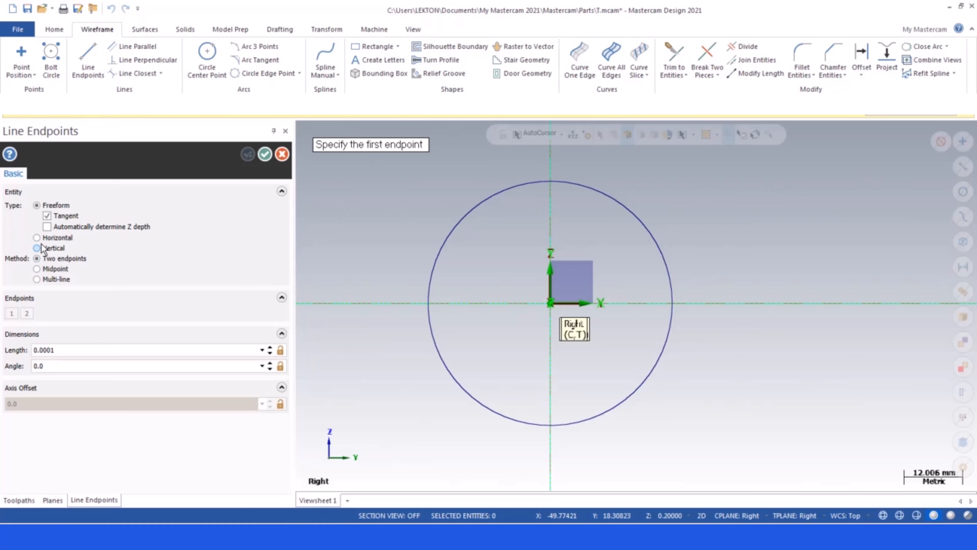
click(37, 237)
click(437, 212)
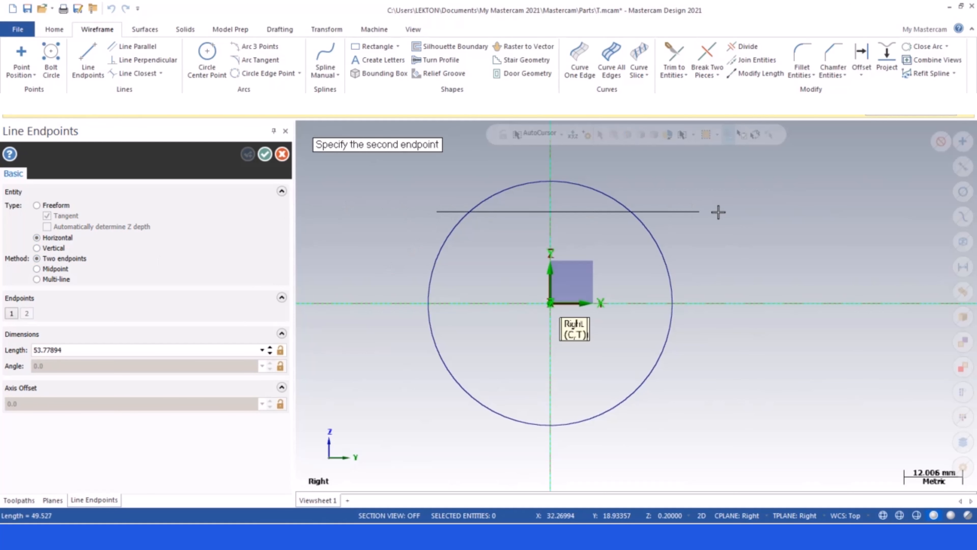
click(713, 211)
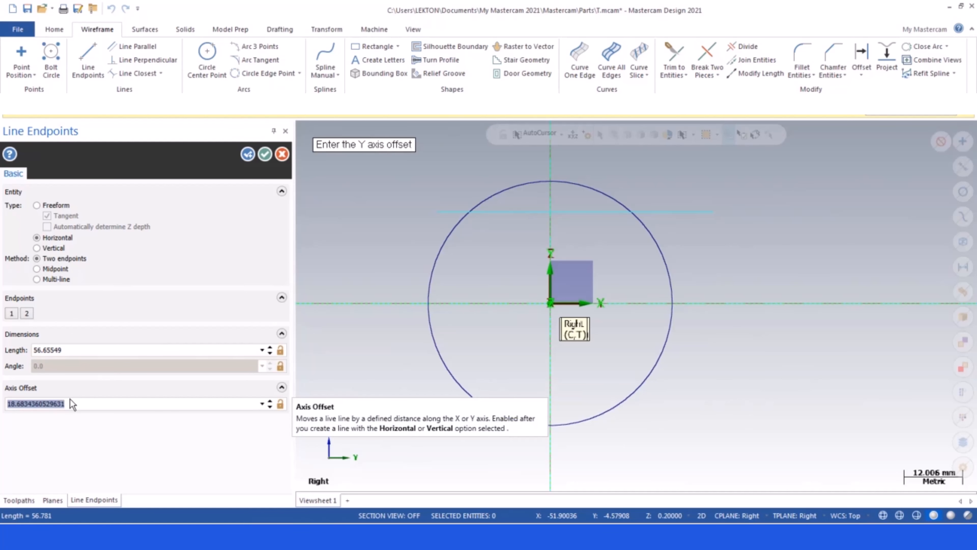
Set the horizontal line's Y axis offset to 20 mm and finish the line
text(20)
key(Return)
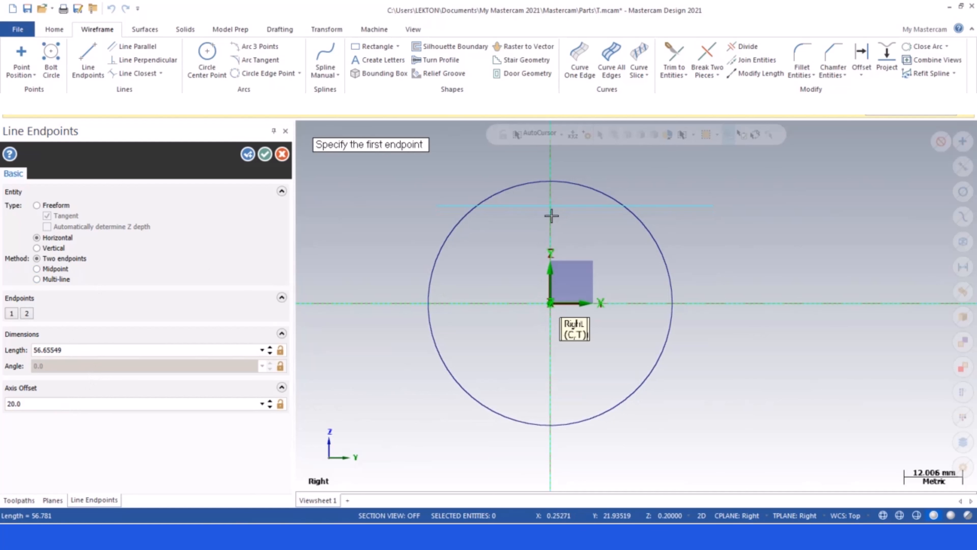
double_click(24, 403)
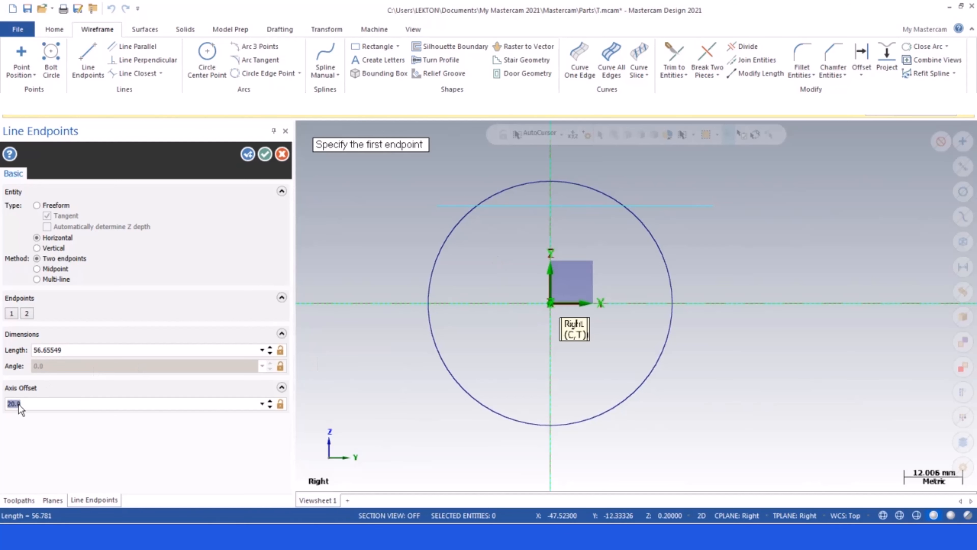
text(5)
double_click(29, 405)
click(264, 154)
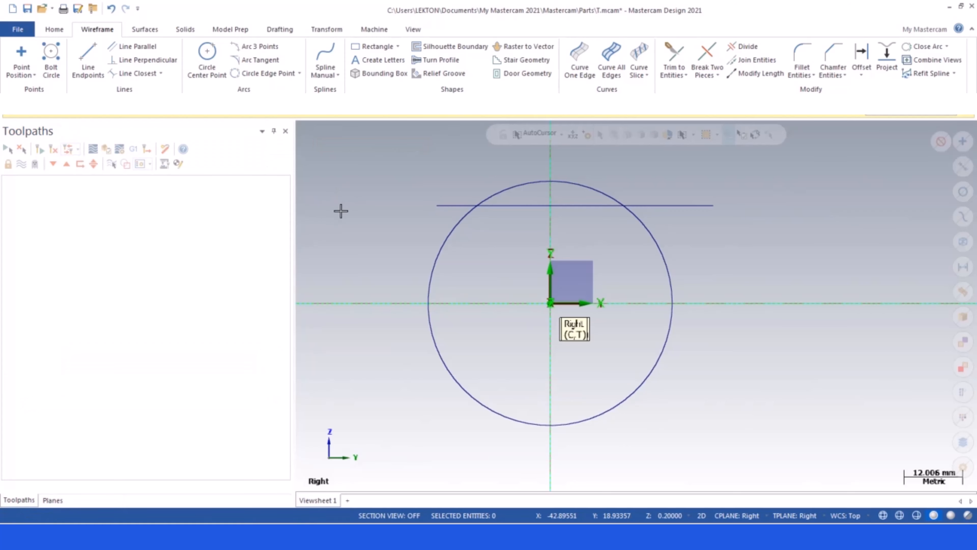
Trim off both ends of the horizontal line that extend outside the circle using Divide
click(745, 48)
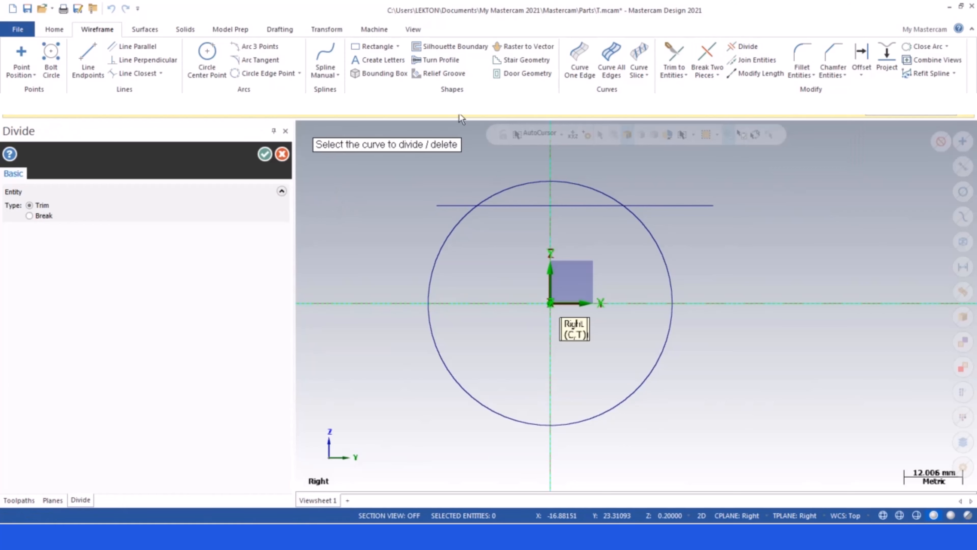
click(430, 205)
click(671, 205)
click(264, 154)
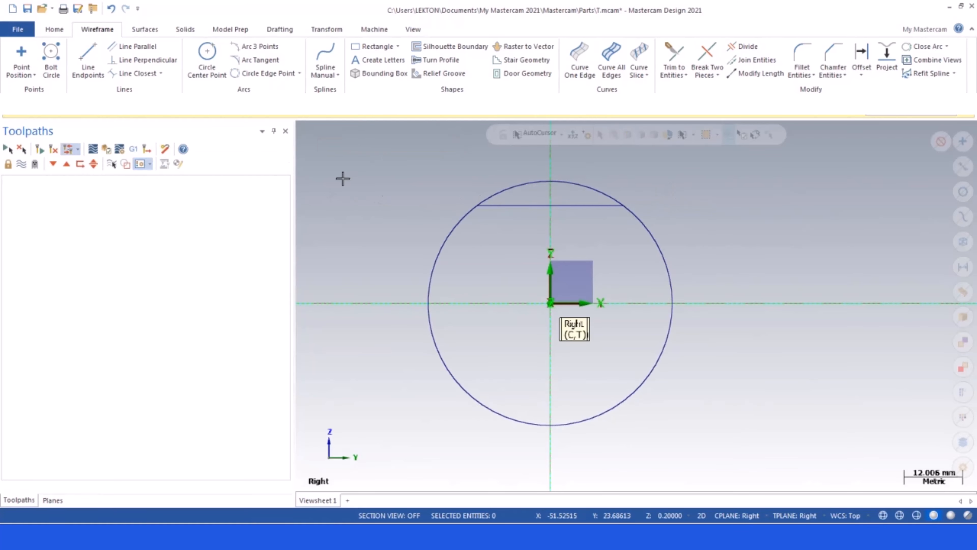
Lengthen the horizontal line by 15 mm at both ends with Modify Length
click(758, 73)
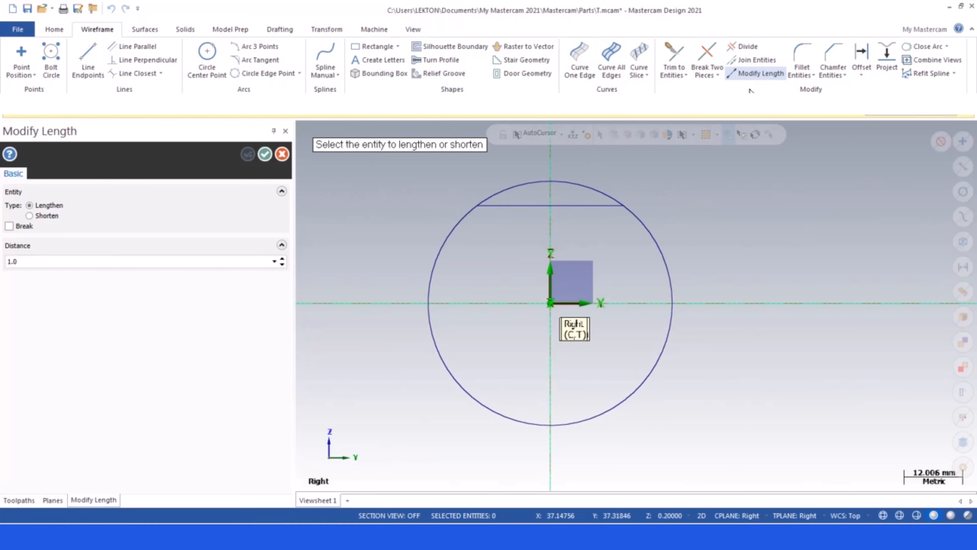
double_click(27, 263)
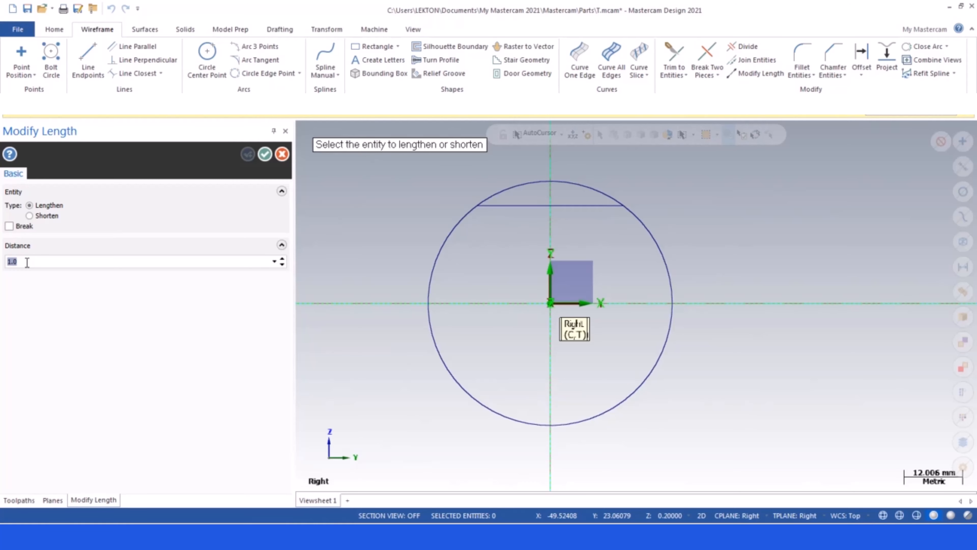
key(Return)
click(481, 211)
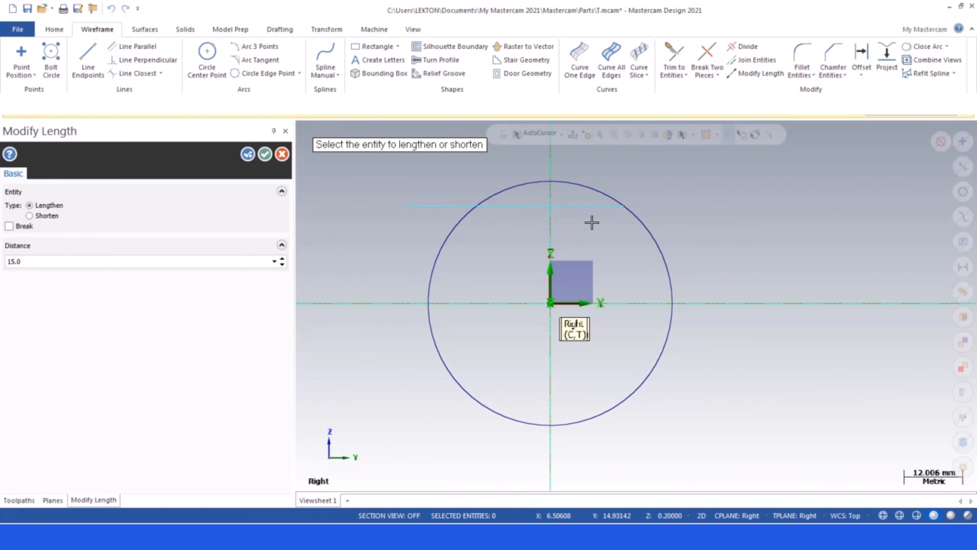
click(608, 210)
click(265, 154)
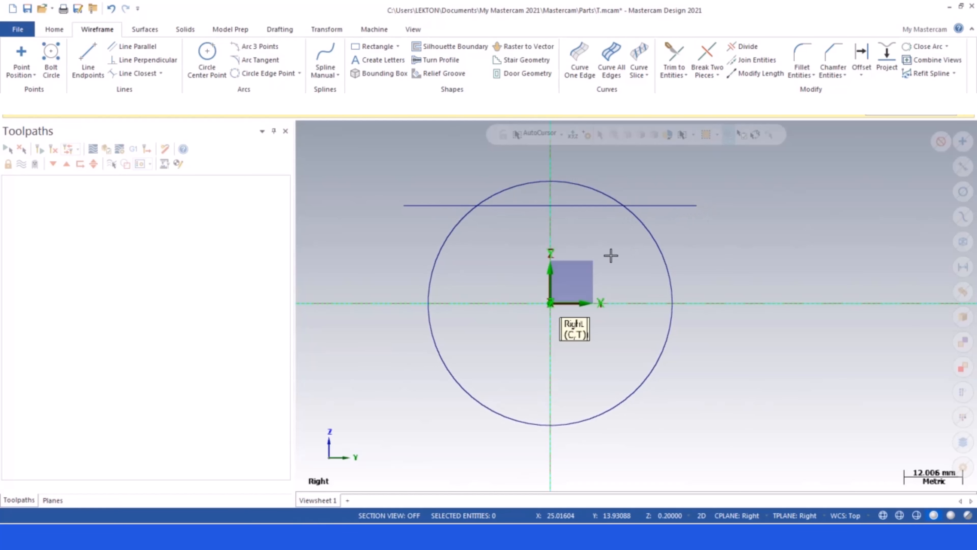
Set the construction Z depth to -20 and return to the Right view
middle_drag(445, 270, 531, 347)
click(669, 517)
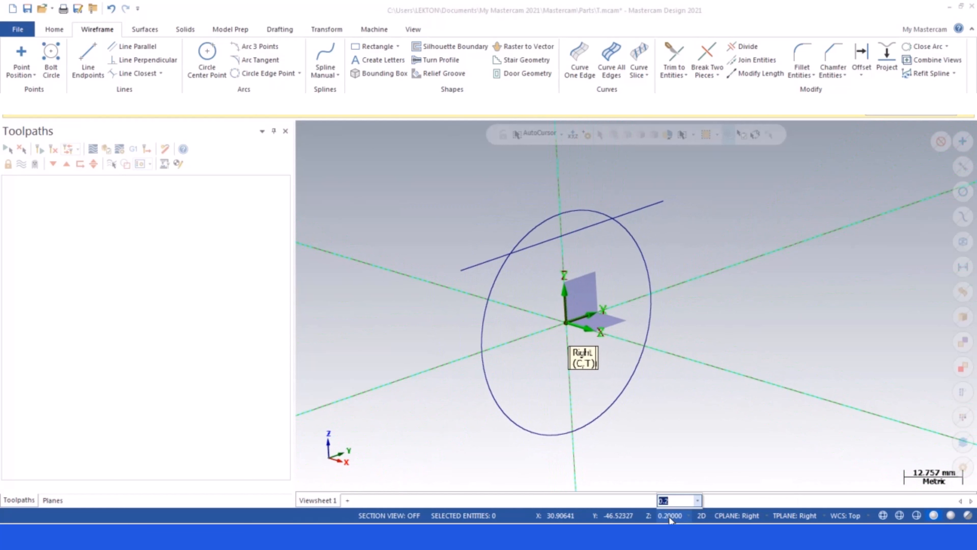
text(-20)
key(Return)
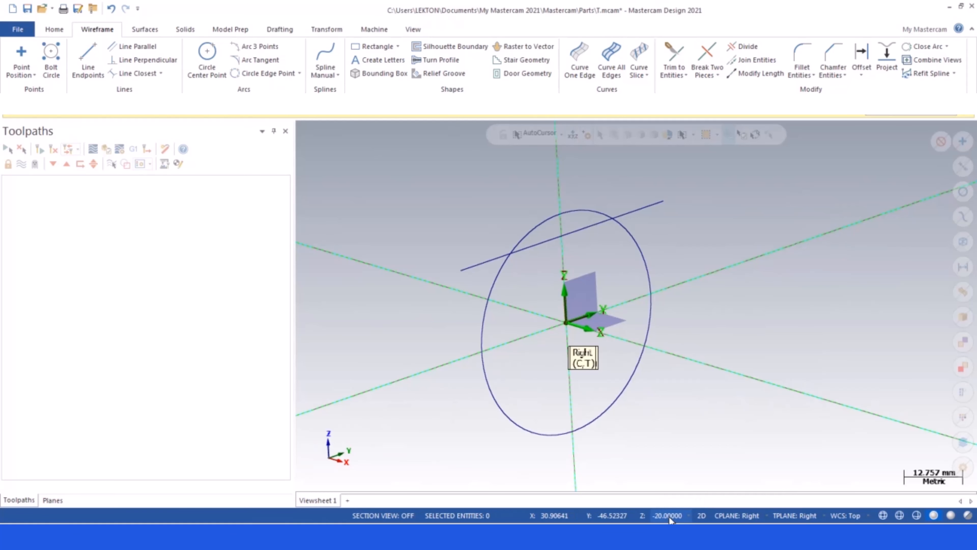
right_click(411, 323)
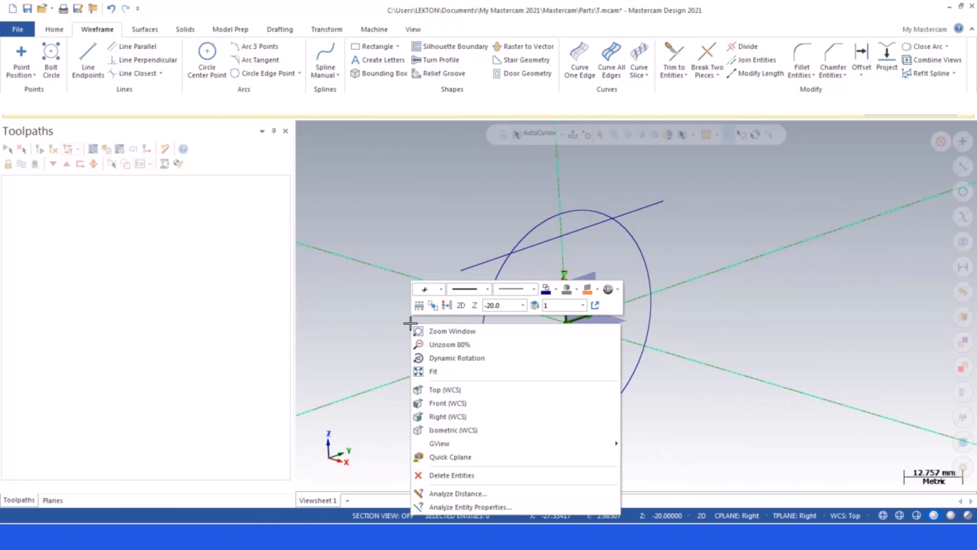
click(449, 417)
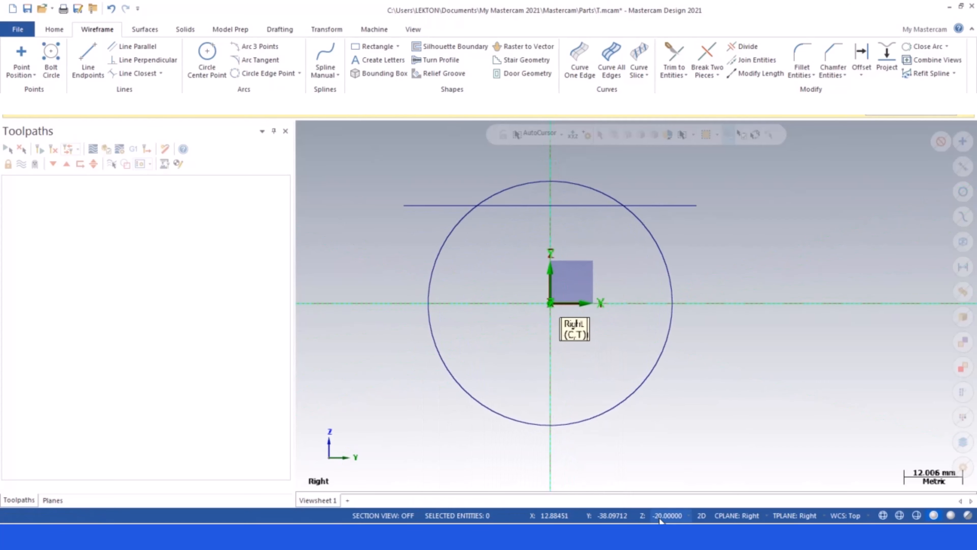
Draw a second horizontal line at the current depth, matching the first line from endpoint to endpoint
click(82, 58)
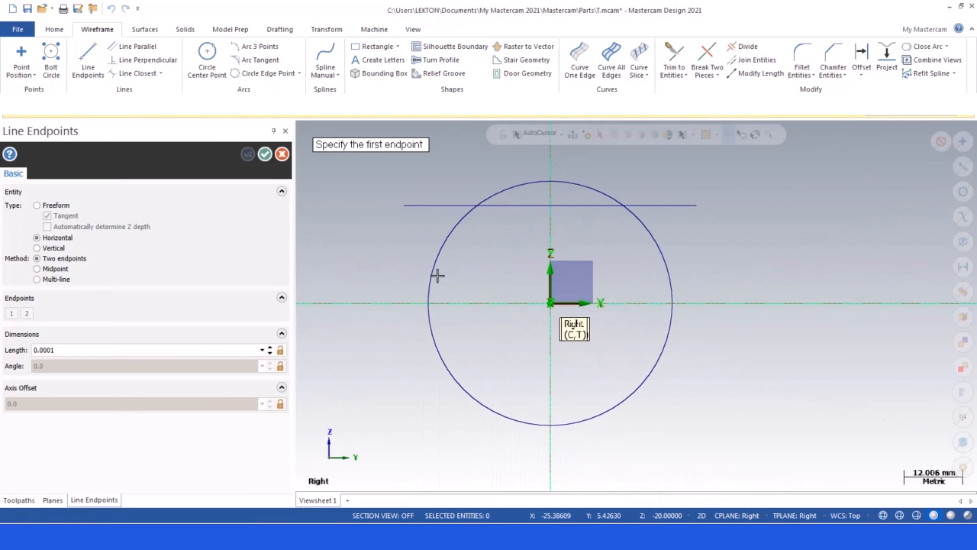
click(406, 208)
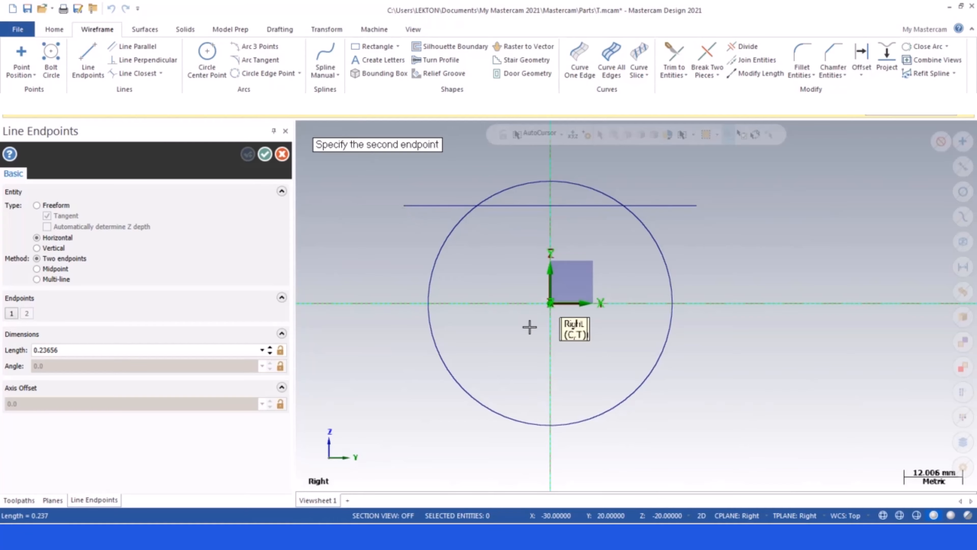
click(699, 207)
middle_drag(463, 284, 546, 309)
click(264, 154)
Switch the construction plane to Top and set the Z depth to 0
scroll(381, 194, down, 3)
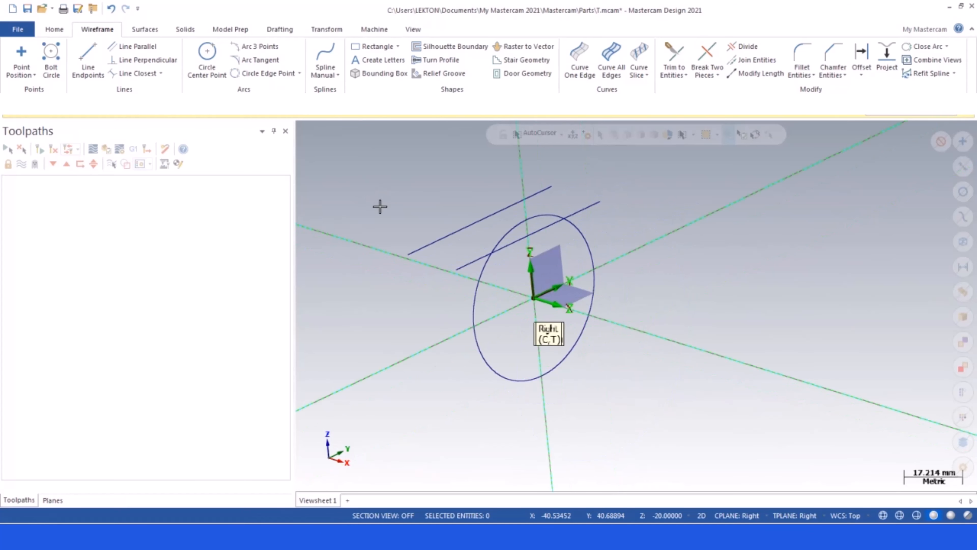
click(733, 515)
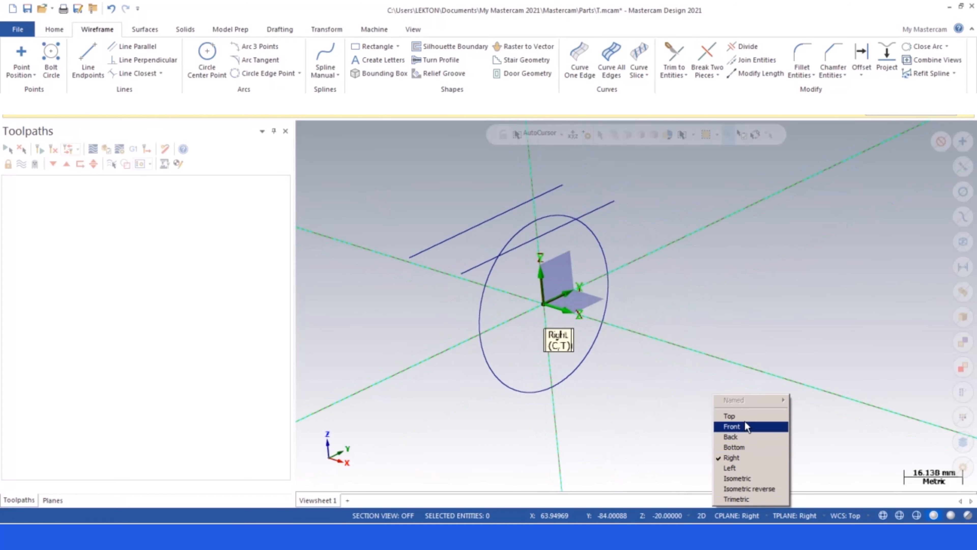
click(731, 416)
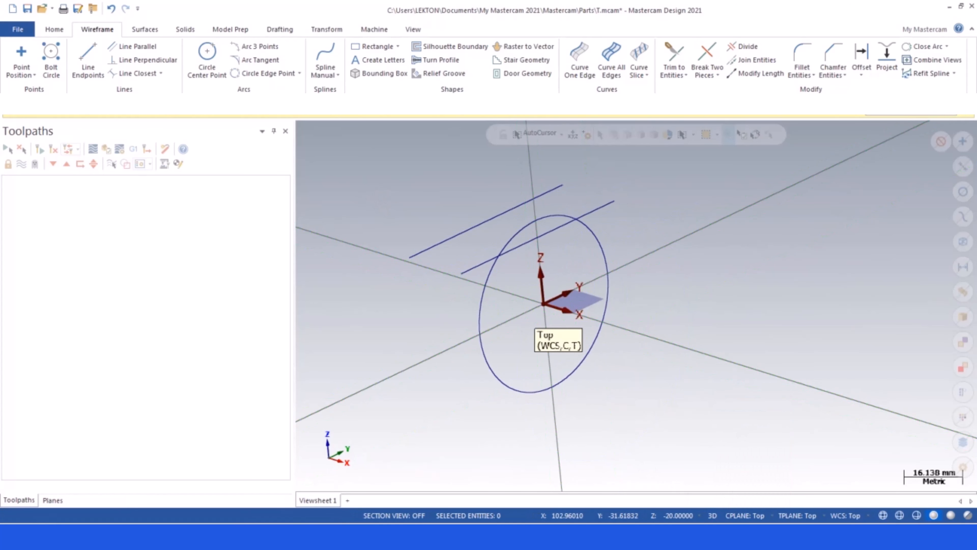
click(677, 515)
text(0)
key(Return)
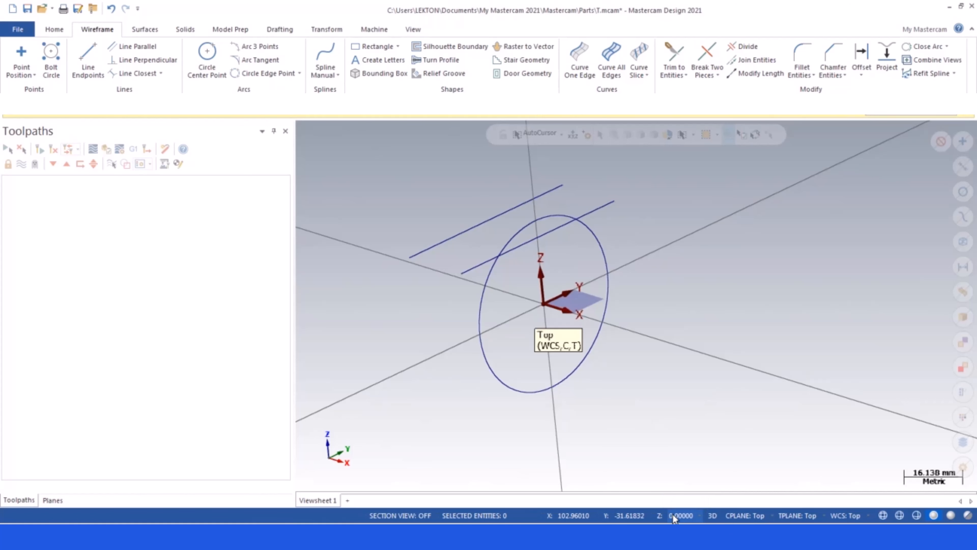
Add a machine group using the default mill machine
mouse_move(637, 305)
middle_down()
mouse_move(618, 268)
mouse_move(596, 287)
mouse_move(611, 280)
middle_up()
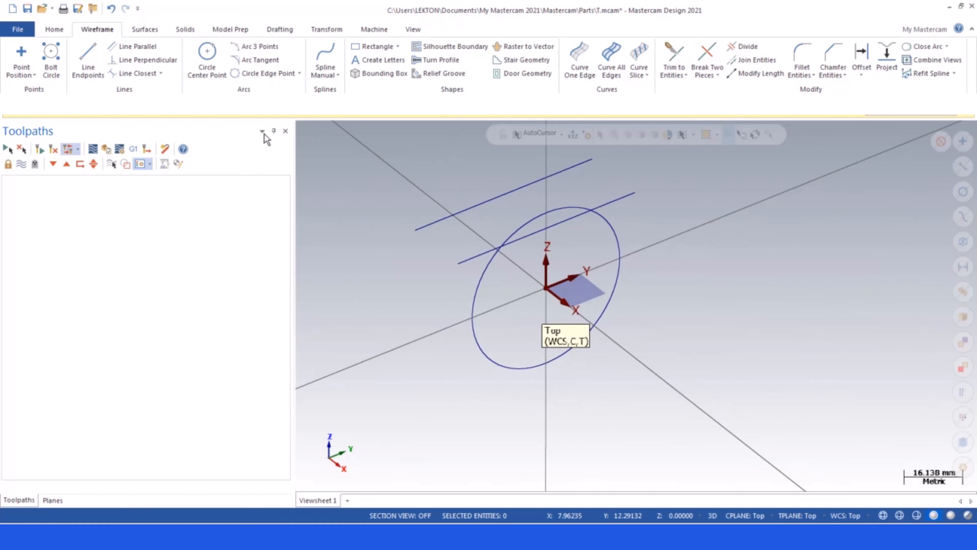
click(371, 31)
click(17, 72)
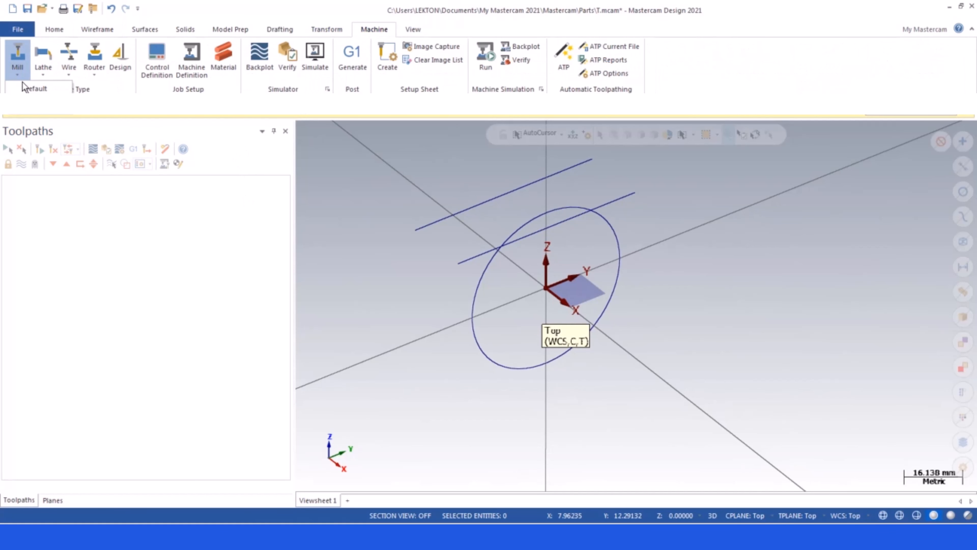
click(24, 88)
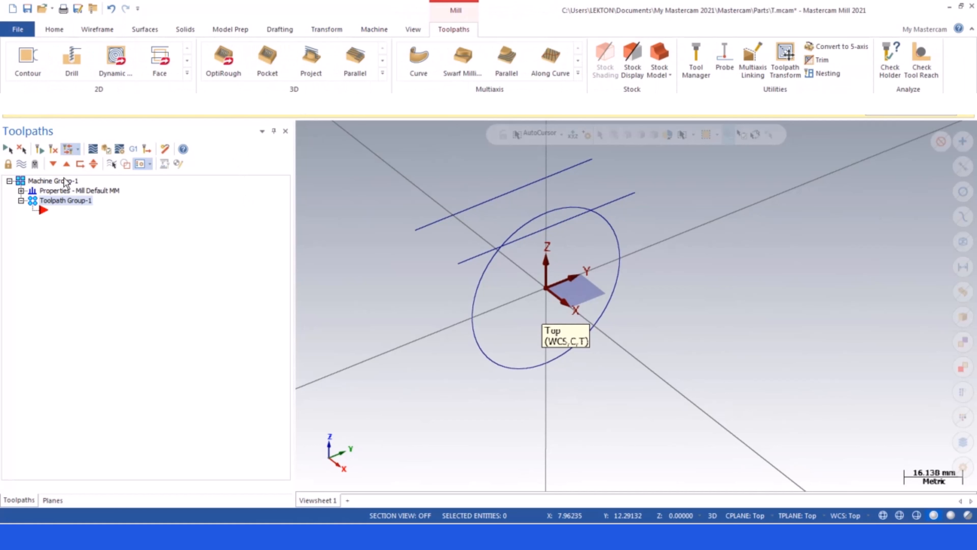
Start a Contour mill toolpath in the toolpath group, chaining the horizontal line nearer the circle
right_click(58, 212)
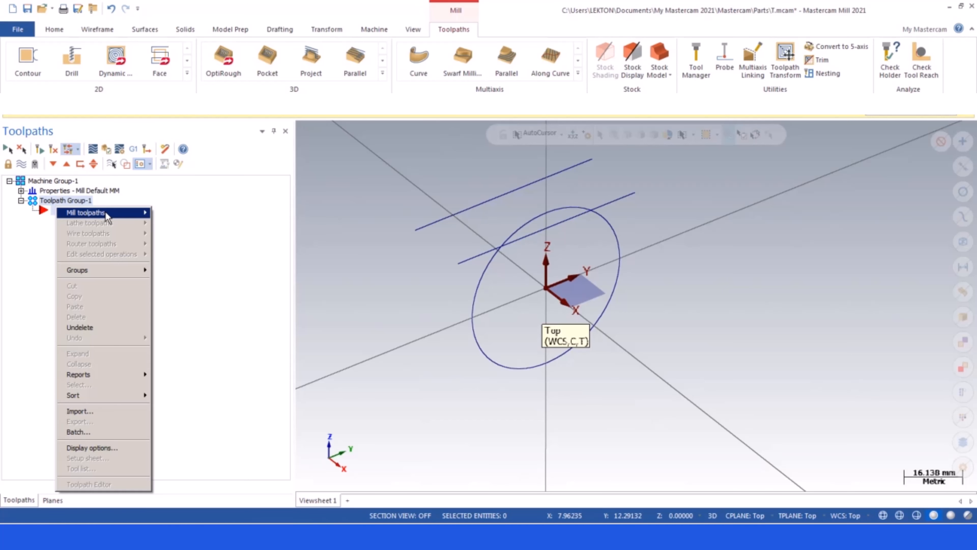
mouse_move(111, 216)
click(191, 217)
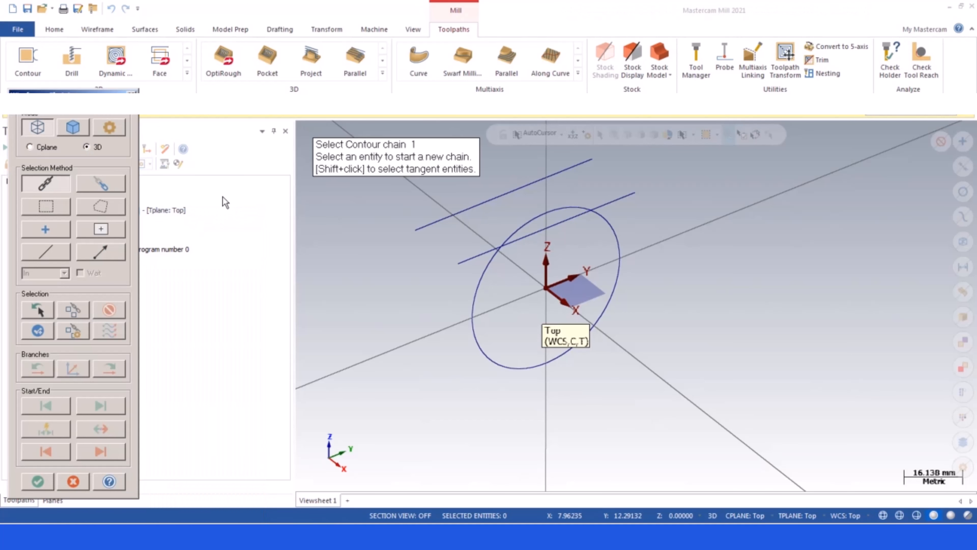
click(462, 262)
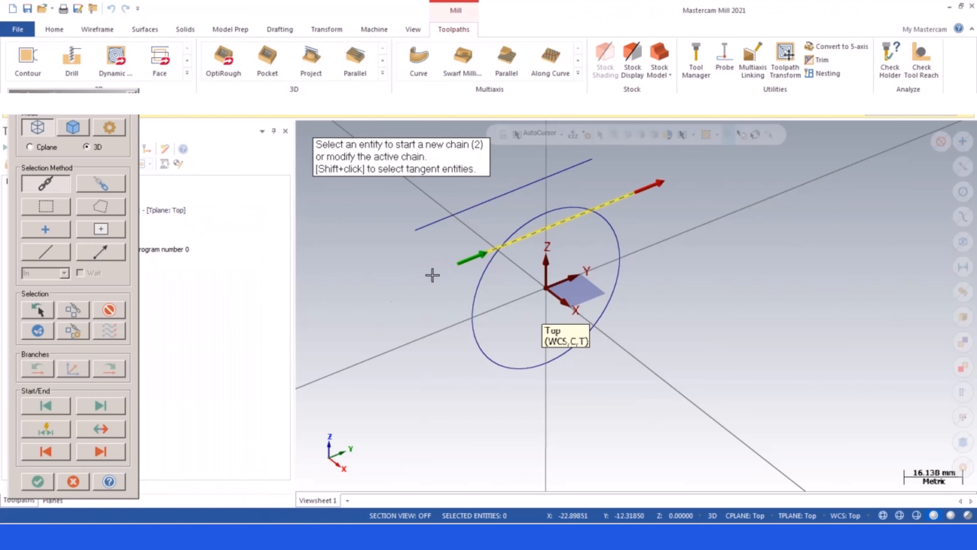
click(37, 481)
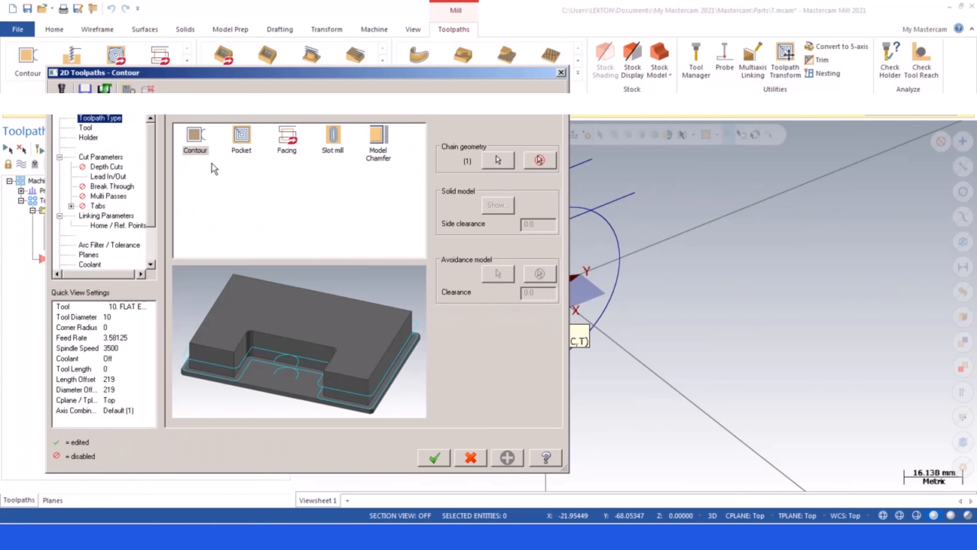
Create a flat endmill with a 16 mm cutting diameter for the contour toolpath
click(86, 129)
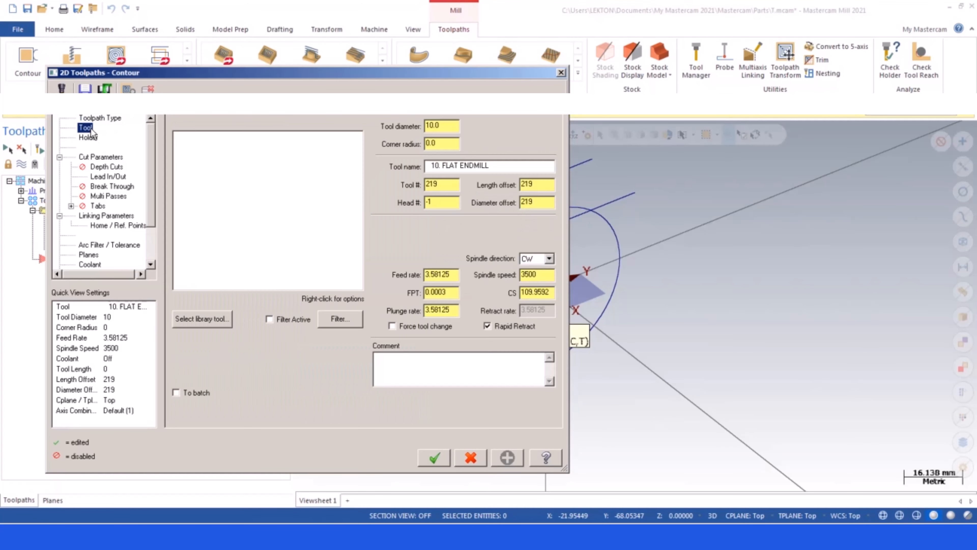
right_click(219, 173)
click(241, 185)
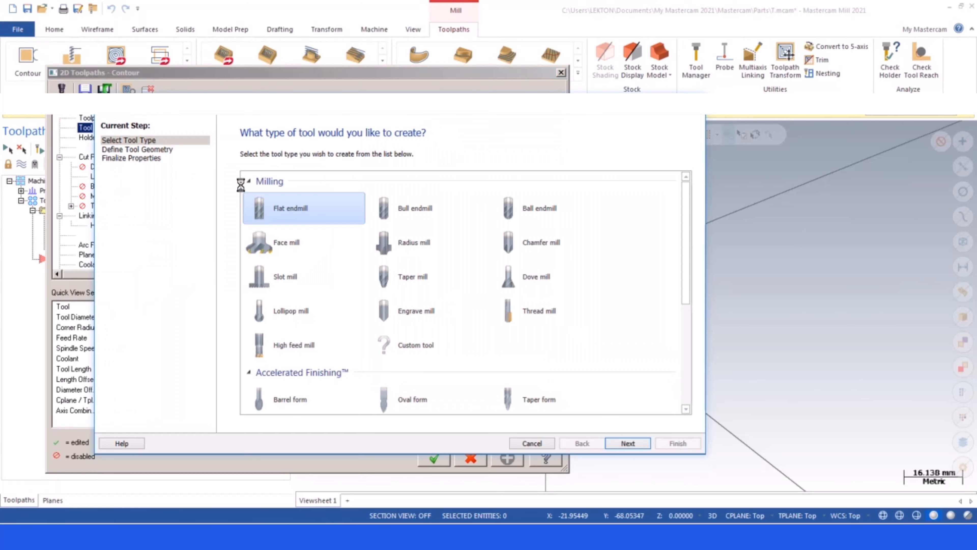
click(628, 443)
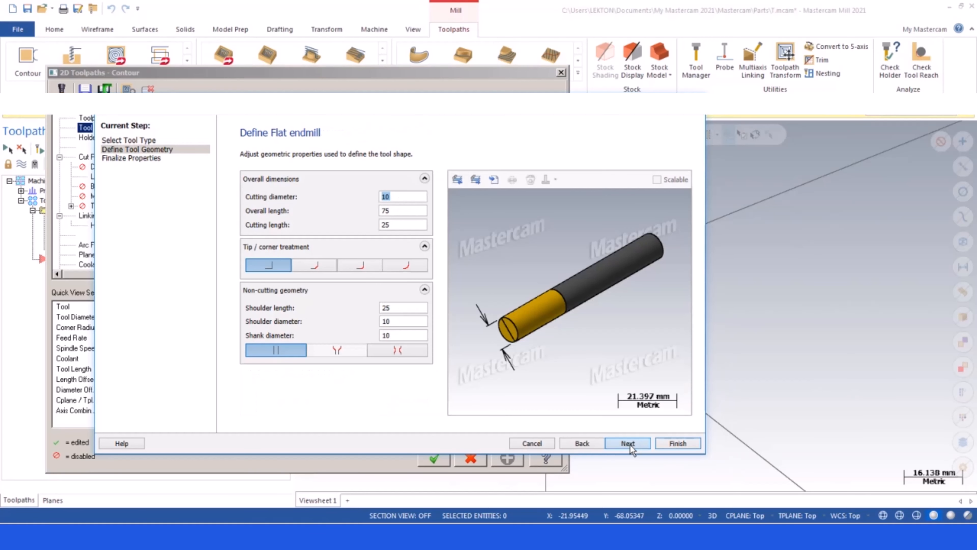
text(16)
click(404, 212)
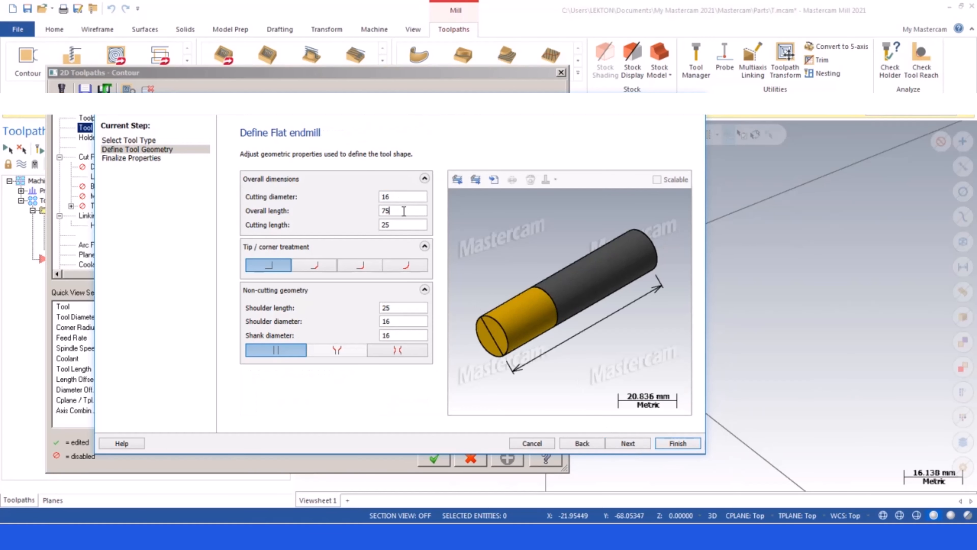
click(628, 443)
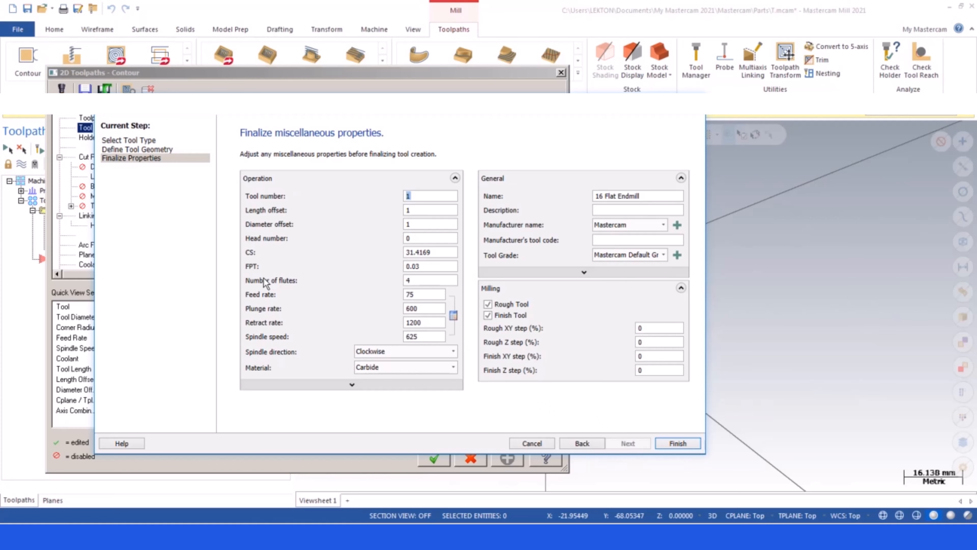
click(677, 443)
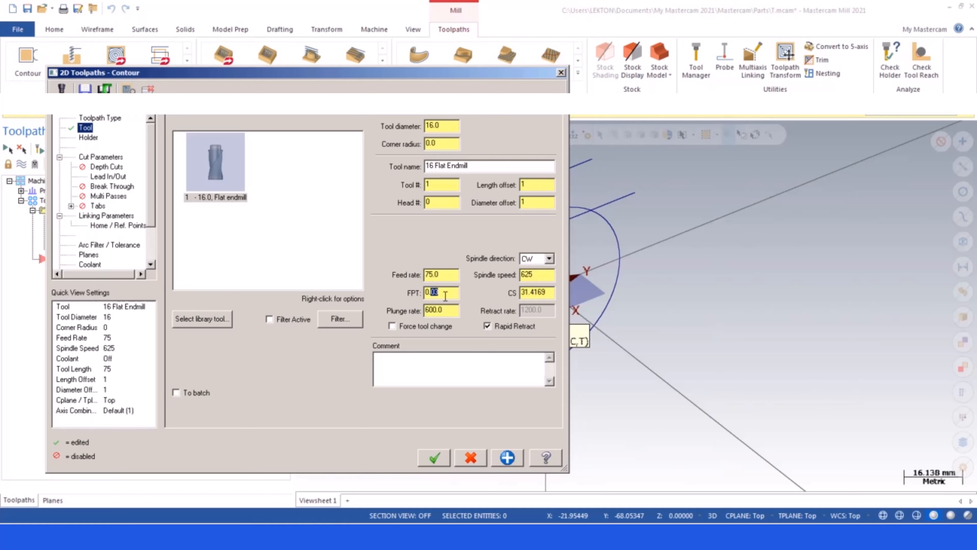
Set the endmill's feed per tooth to 0.1 and its cutting speed to 120
text(1)
double_click(548, 294)
text(1)
drag(544, 292, 518, 293)
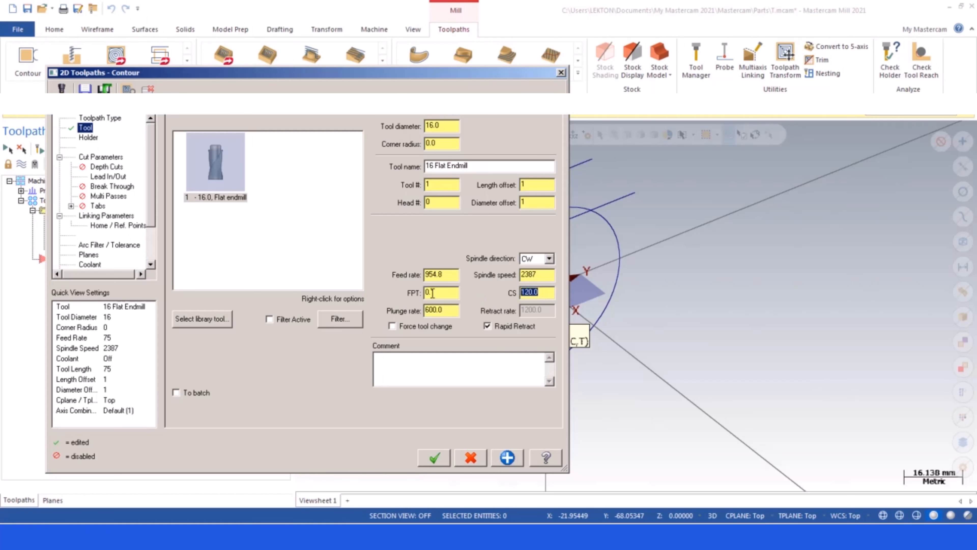
drag(432, 293, 415, 278)
drag(540, 276, 505, 277)
Set the linking parameters to retract 35, incremental top of stock 0 and depth 0, and generate the contour toolpath
click(106, 216)
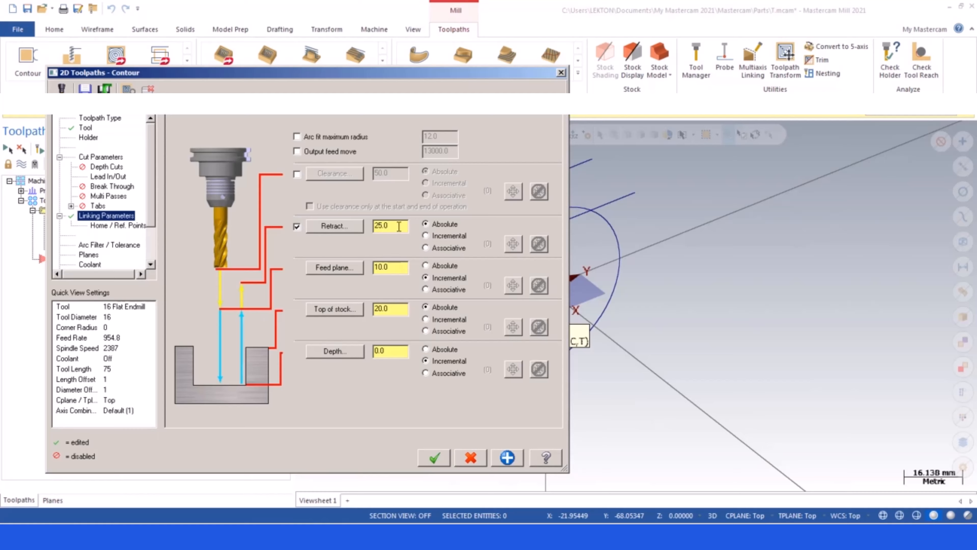
drag(399, 226, 352, 230)
text(35)
drag(402, 267, 351, 268)
click(425, 319)
drag(407, 309, 353, 308)
text(0.0)
double_click(379, 350)
text(0)
click(431, 458)
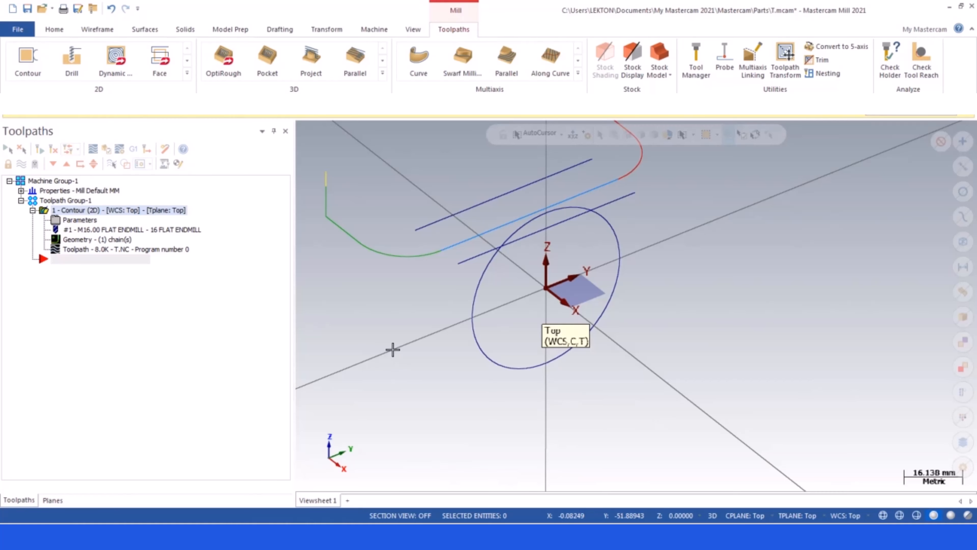
Turn off Lead In/Out for the contour toolpath and regenerate it
click(80, 220)
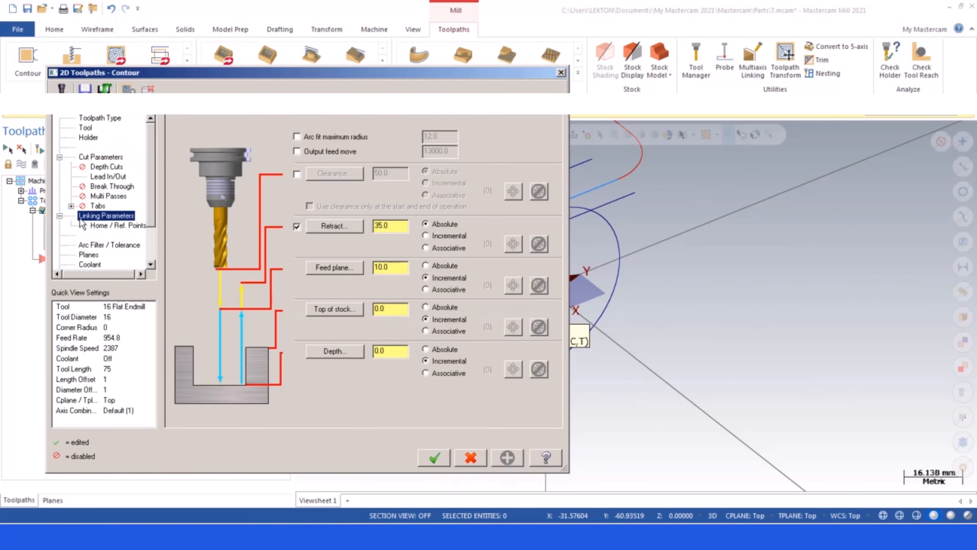
click(96, 178)
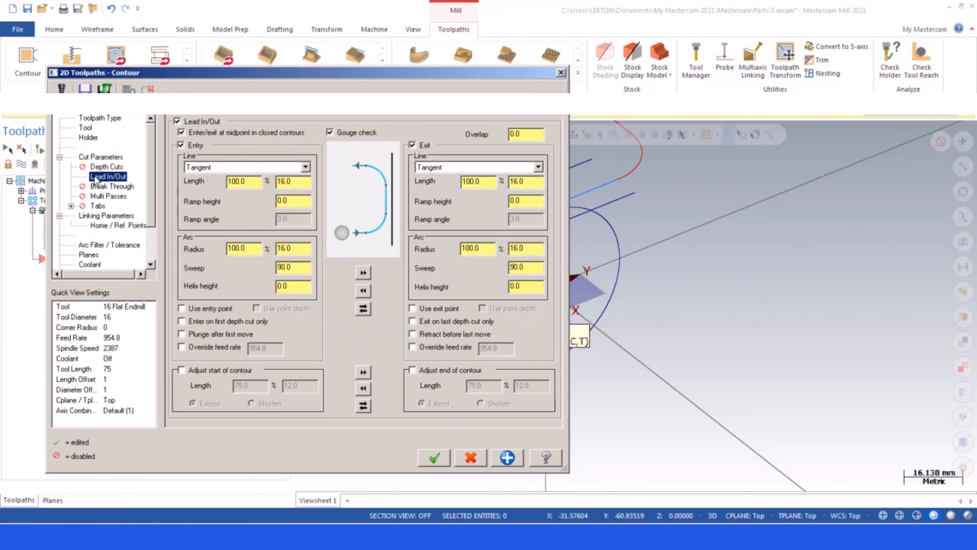
click(177, 121)
click(435, 458)
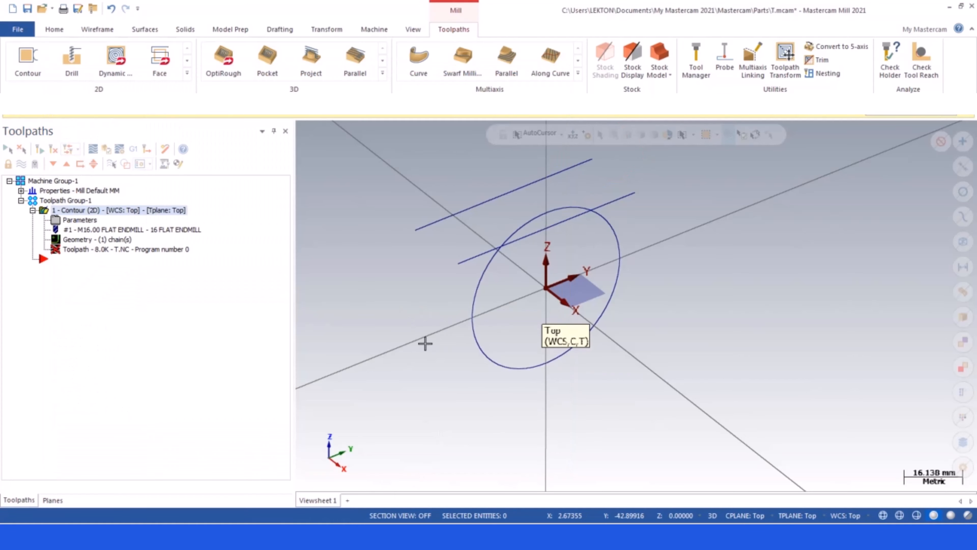
scroll(529, 253, up, 2)
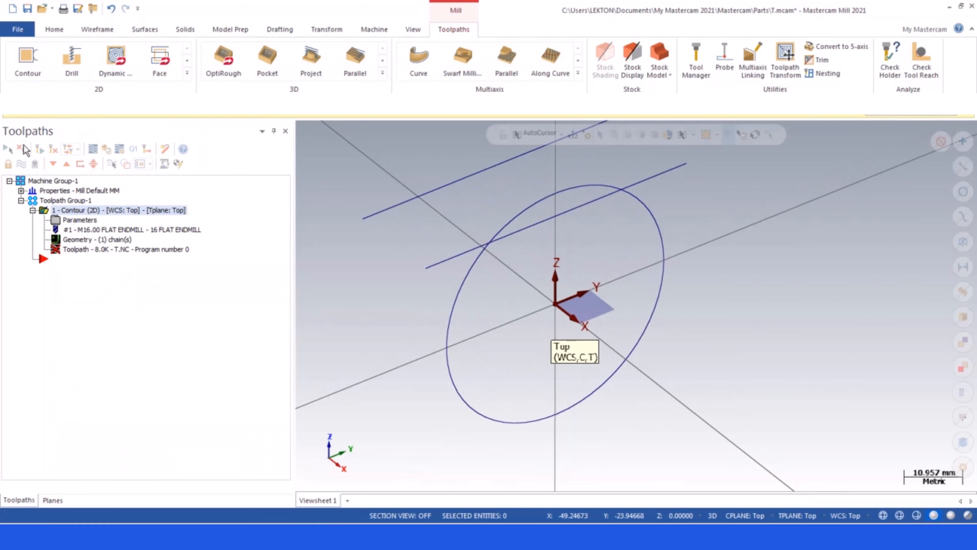
scroll(534, 337, down, 2)
scroll(526, 338, down, 1)
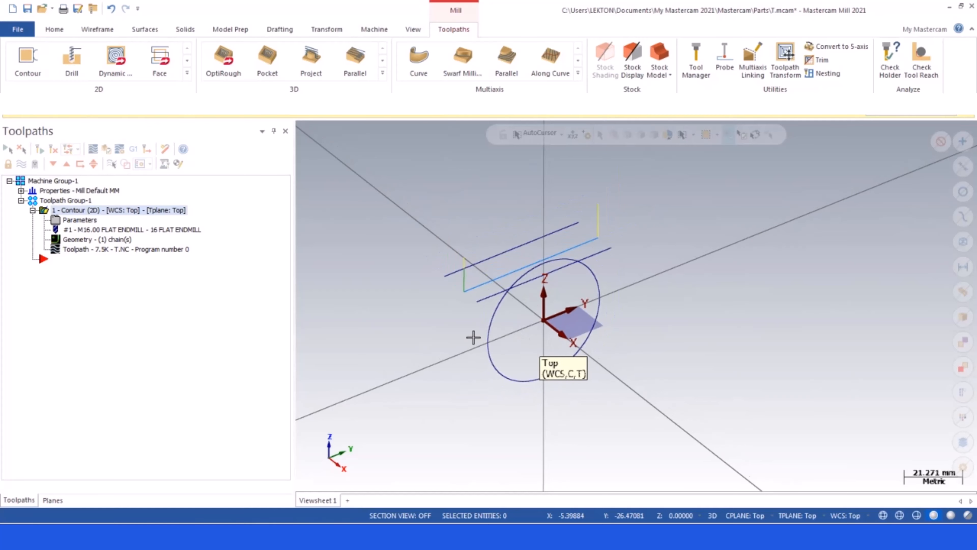
Examine the contour toolpath's height relative to the circle in the Right view and in a tilted 3D view
mouse_move(474, 338)
middle_down()
mouse_move(460, 295)
mouse_move(472, 331)
middle_up()
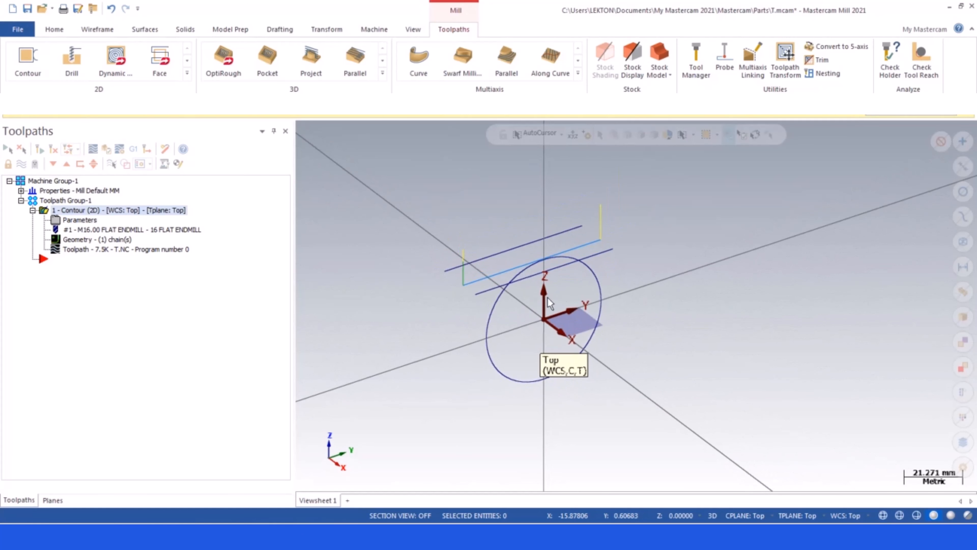
scroll(550, 285, up, 2)
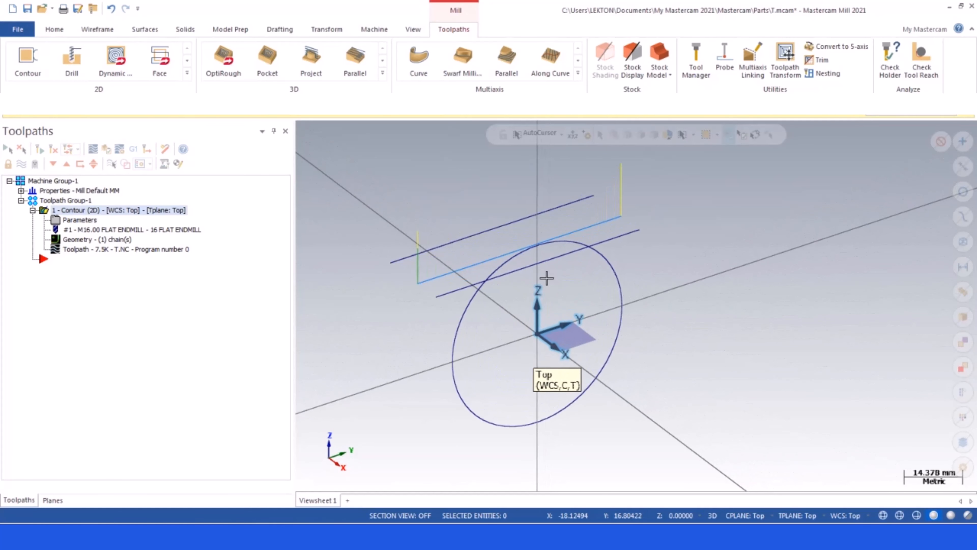
right_click(400, 190)
click(430, 274)
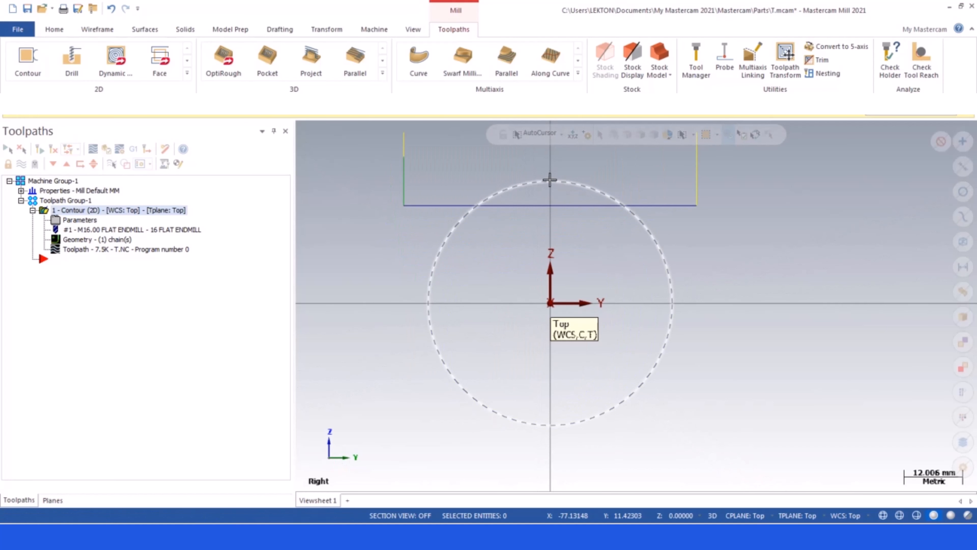
scroll(430, 220, down, 2)
middle_drag(393, 229, 478, 270)
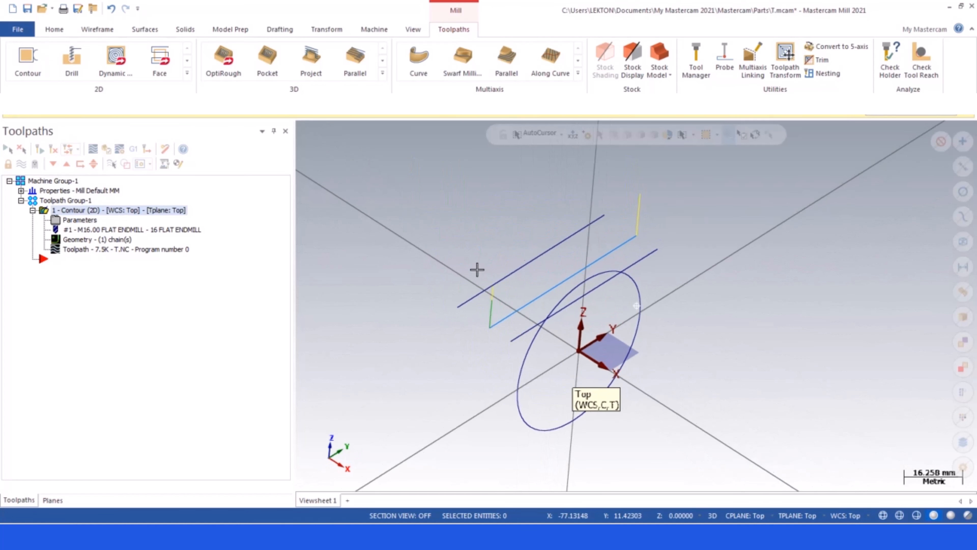
Set the contour toolpath's incremental top of stock to 5
click(78, 220)
click(96, 217)
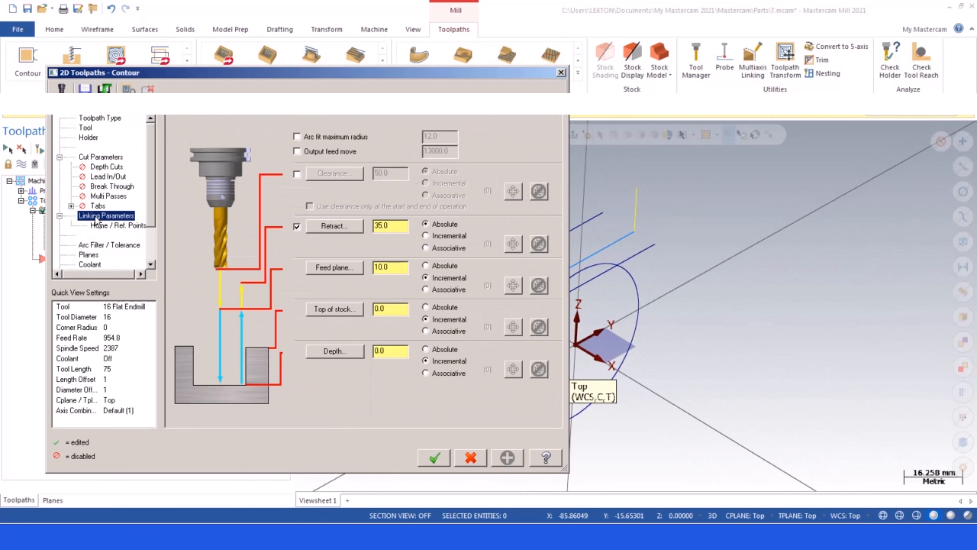
drag(393, 309, 348, 308)
text(5)
click(388, 357)
Enable depth cuts with a maximum rough step of 2.0 and regenerate the contour toolpath
click(107, 167)
click(216, 156)
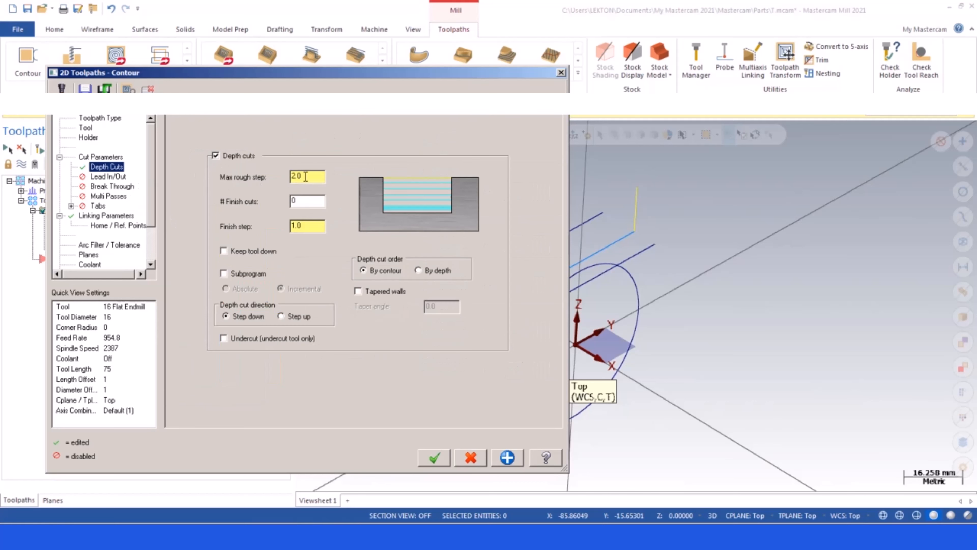
drag(305, 177, 277, 177)
click(434, 457)
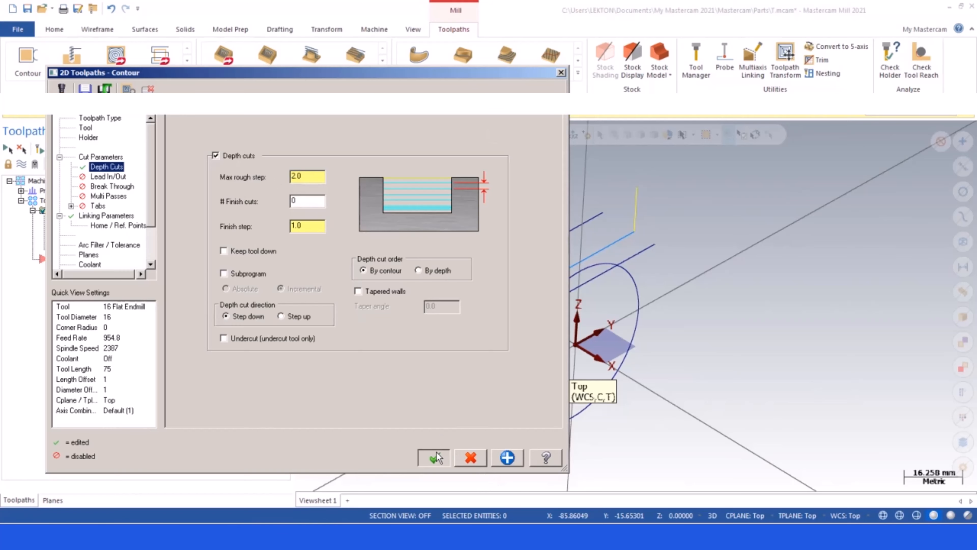
click(55, 150)
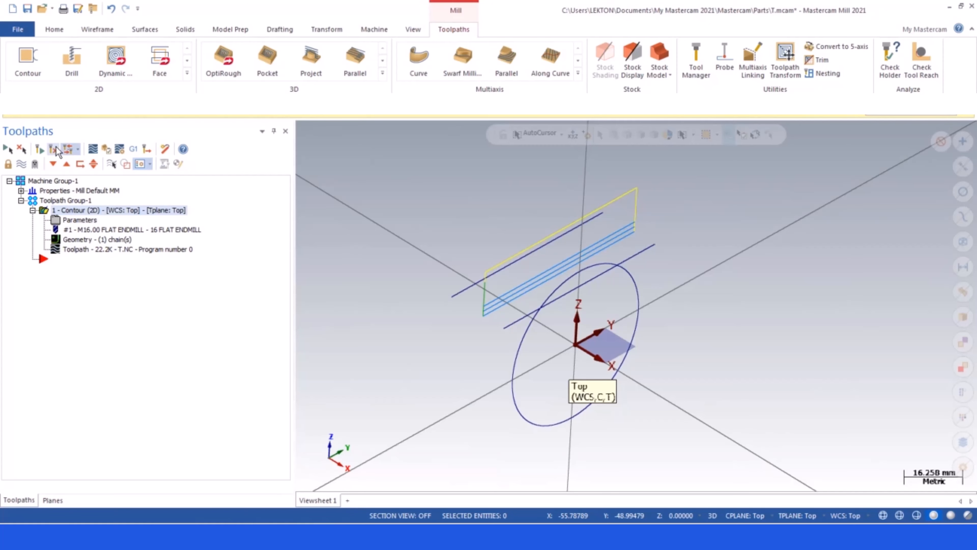
Duplicate the contour operation by copying and pasting it below the original
mouse_move(371, 266)
middle_down()
mouse_move(364, 233)
mouse_move(366, 262)
middle_up()
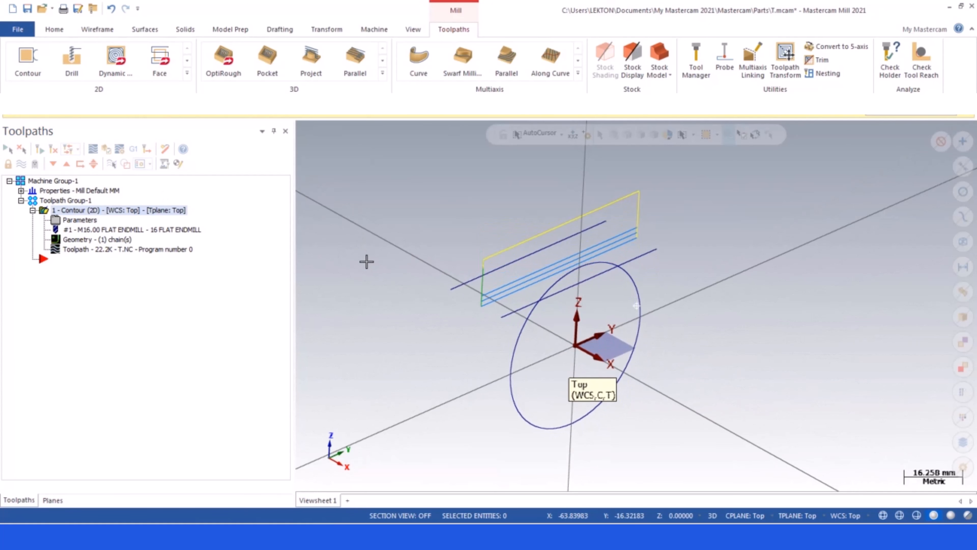
click(33, 211)
right_click(62, 210)
click(92, 299)
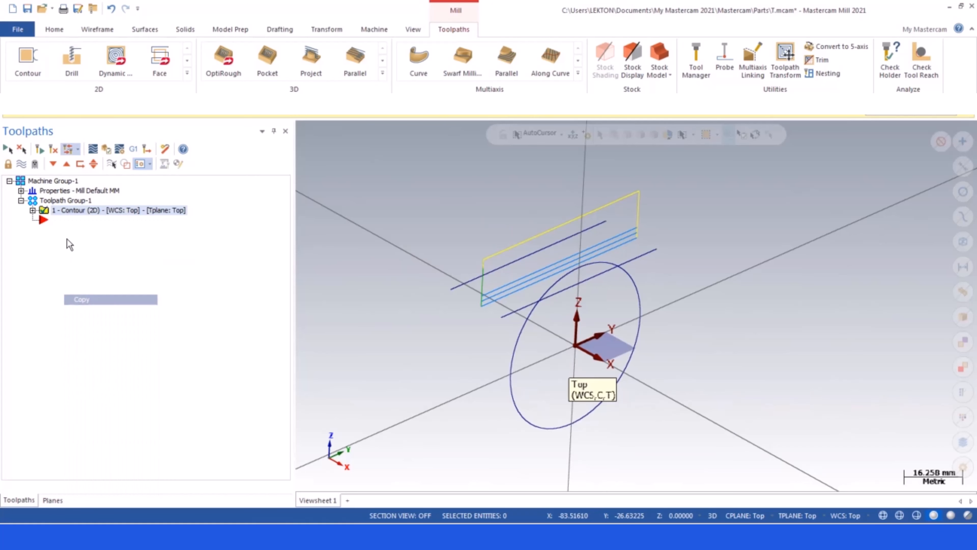
right_click(60, 218)
click(77, 319)
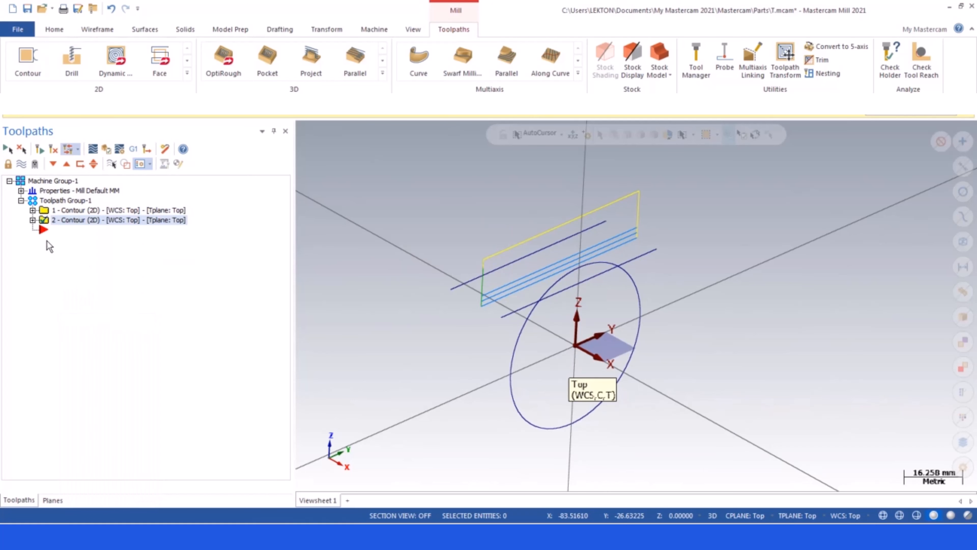
Replace the second contour operation's geometry chain with the upper horizontal line on the negative X side
click(33, 220)
click(66, 250)
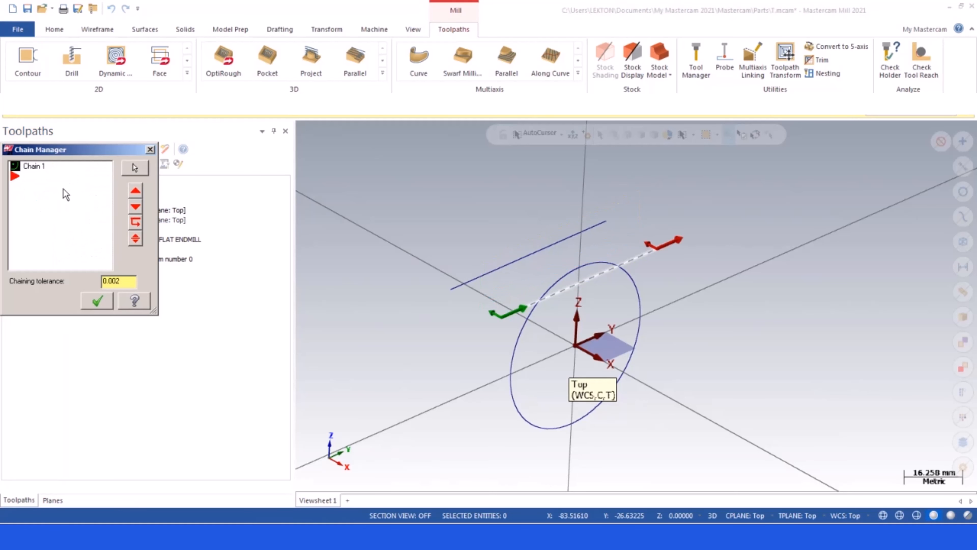
click(41, 172)
right_click(36, 169)
click(67, 301)
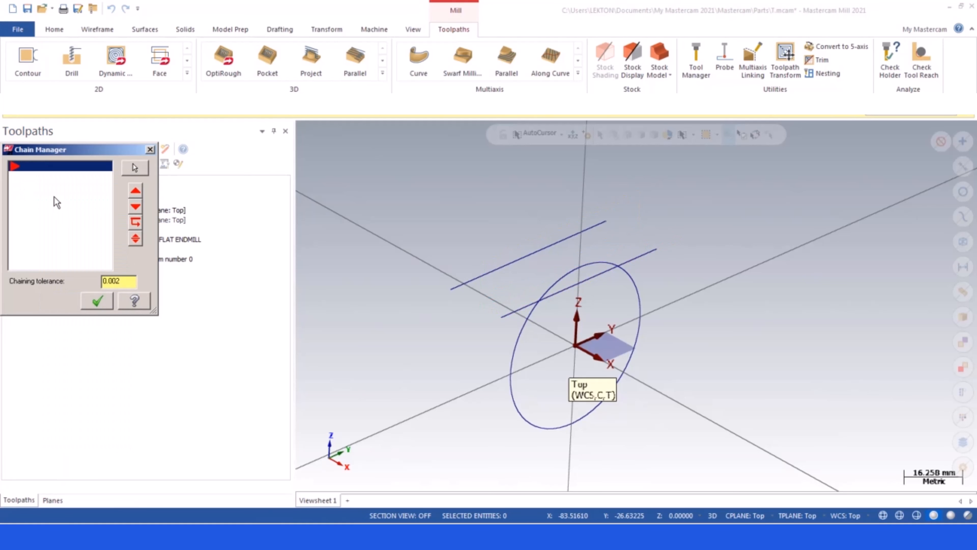
right_click(54, 197)
click(64, 204)
click(462, 284)
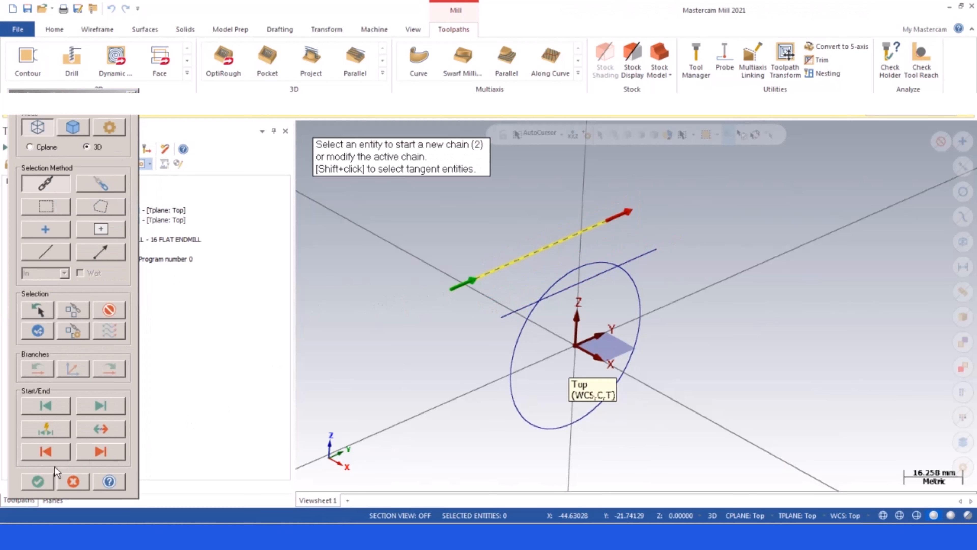
click(46, 477)
click(94, 302)
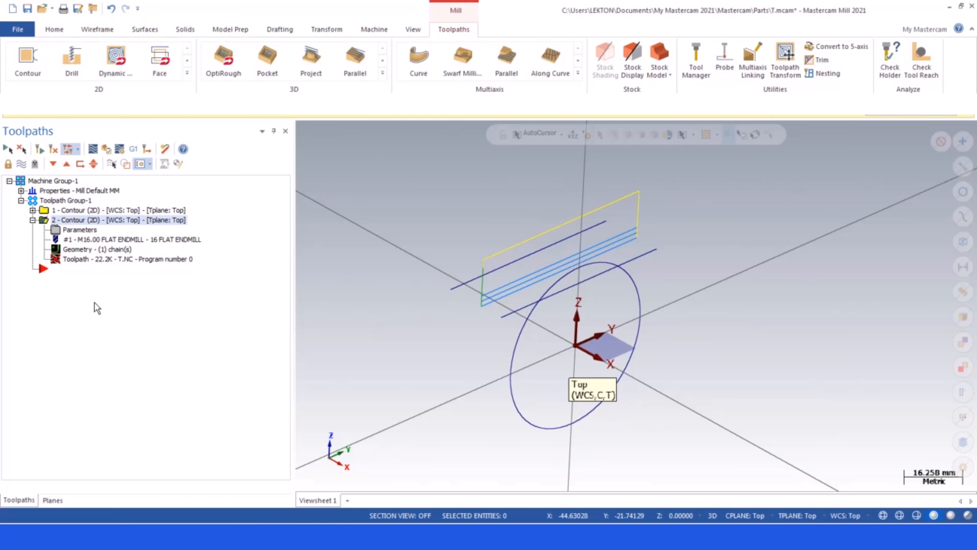
Set the second contour operation's compensation direction to Right and regenerate its toolpath
click(75, 230)
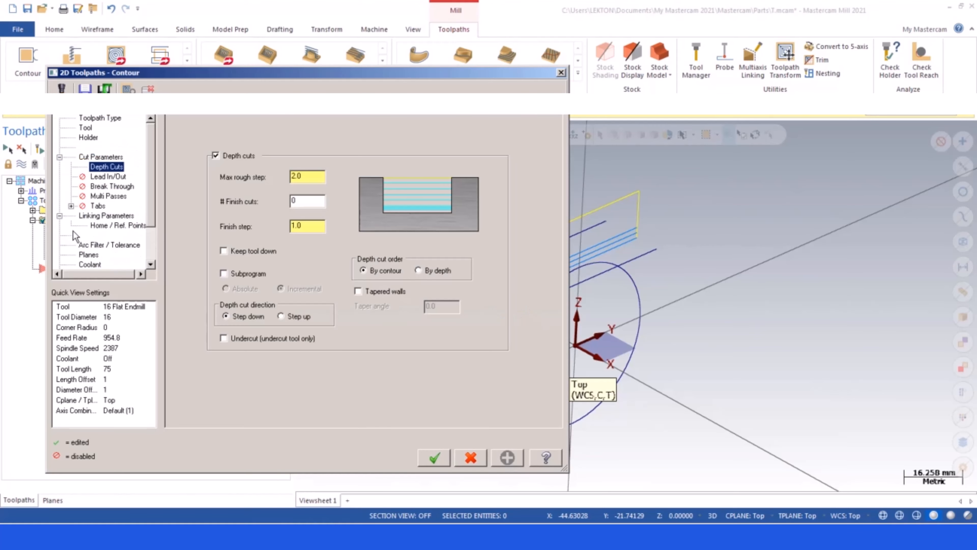
click(99, 157)
click(307, 163)
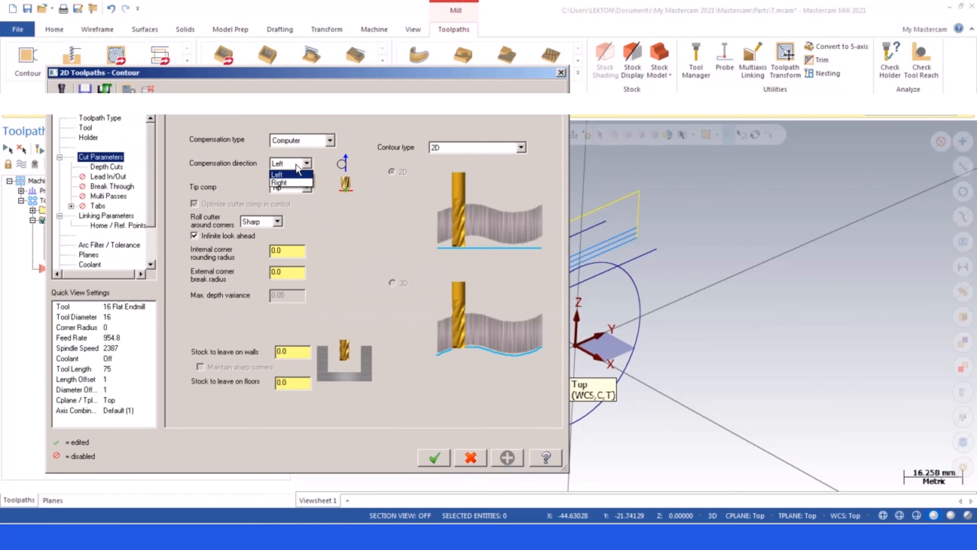
click(285, 183)
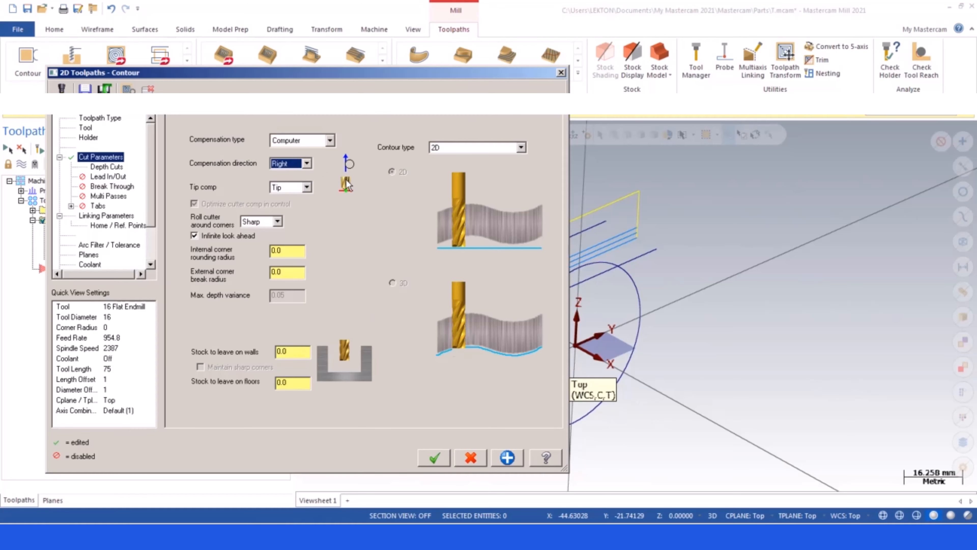
click(434, 458)
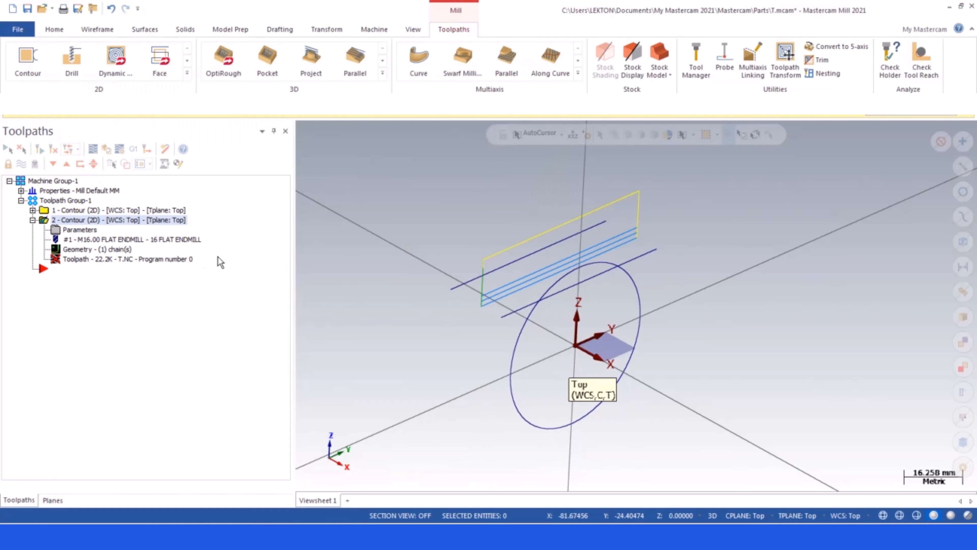
click(108, 251)
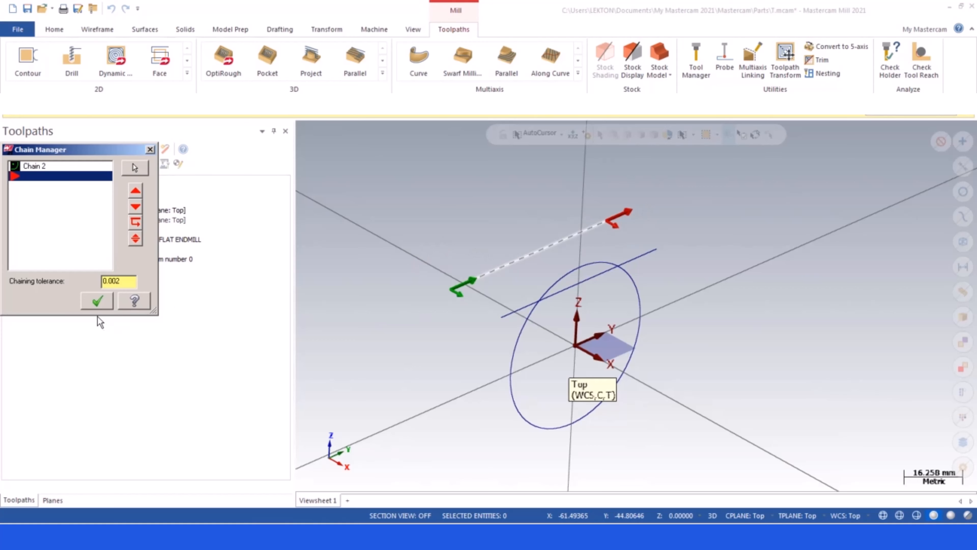
click(97, 301)
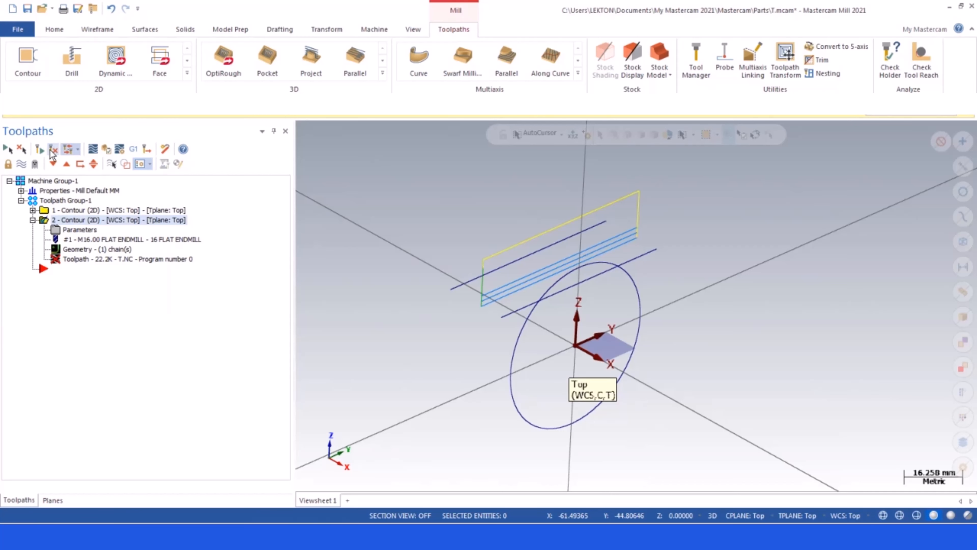
click(51, 151)
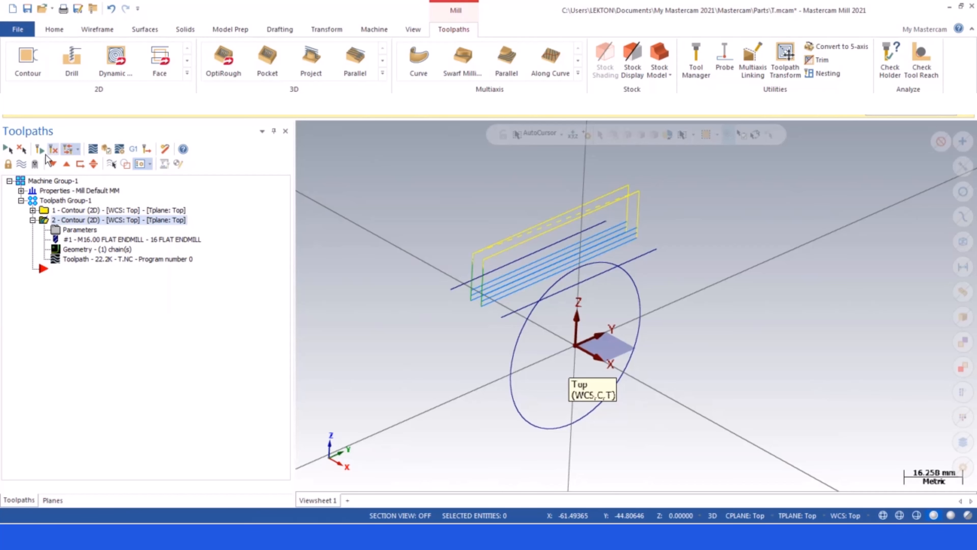
Hide the displayed toolpaths of both contour operations so only the wireframe is shown
click(21, 165)
click(21, 165)
click(21, 165)
scroll(422, 202, down, 1)
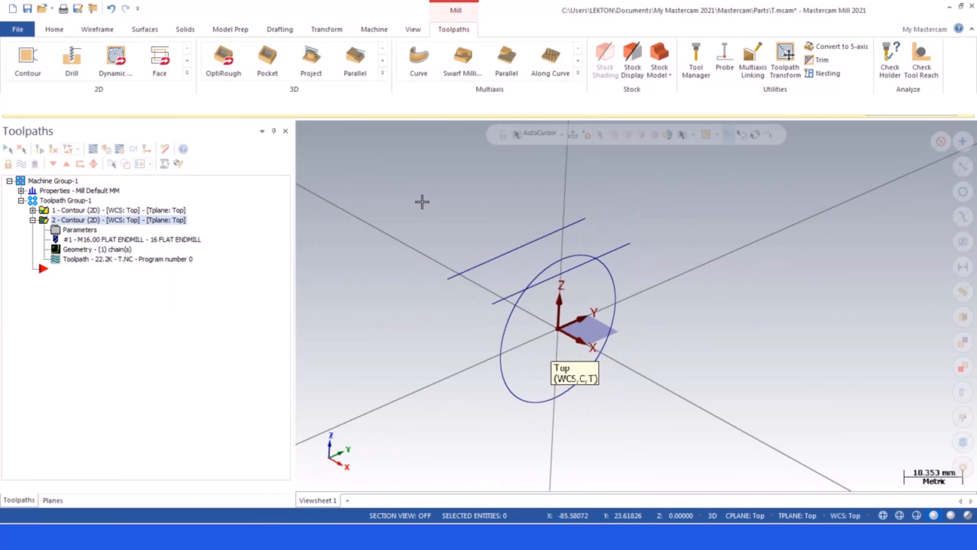
scroll(470, 263, up, 1)
scroll(550, 271, down, 1)
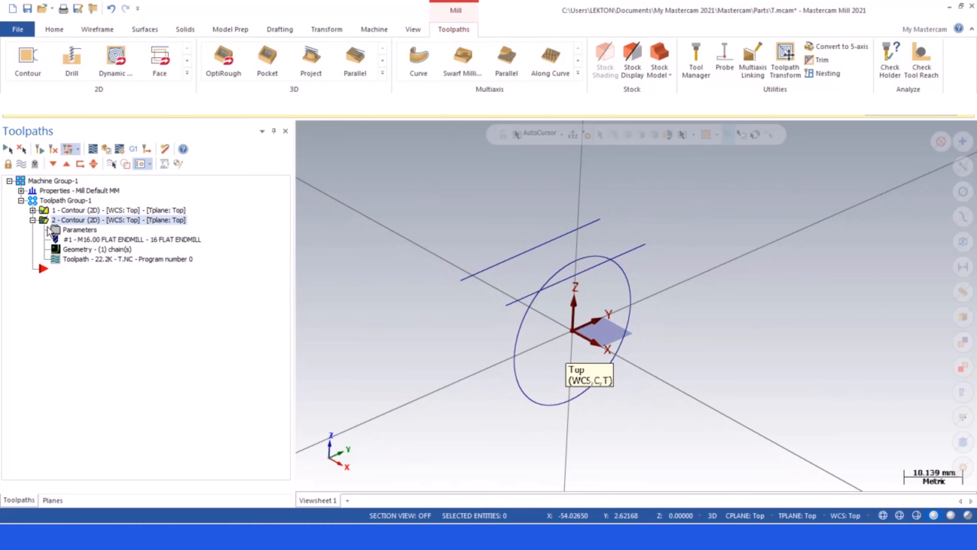
Duplicate both contour operations together by copying and pasting them below the originals
click(33, 220)
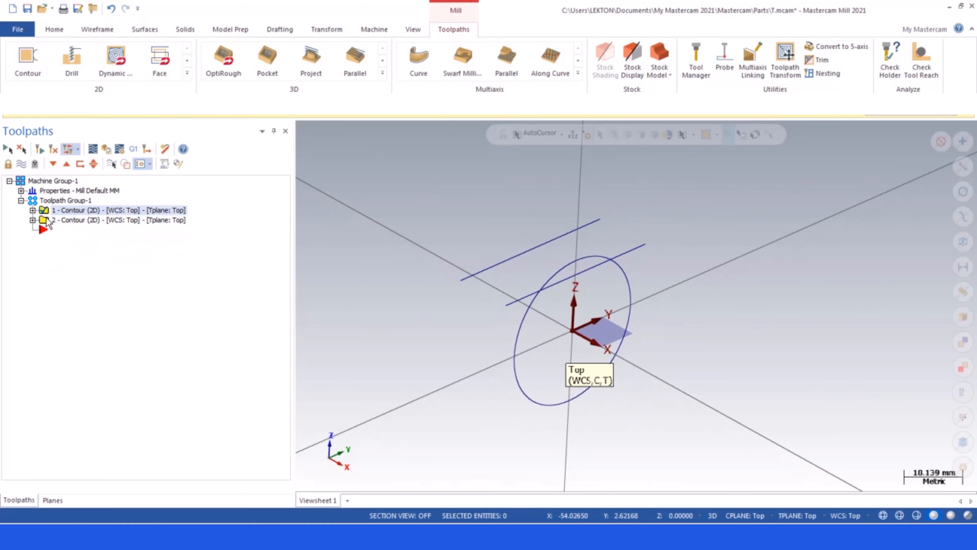
right_click(46, 218)
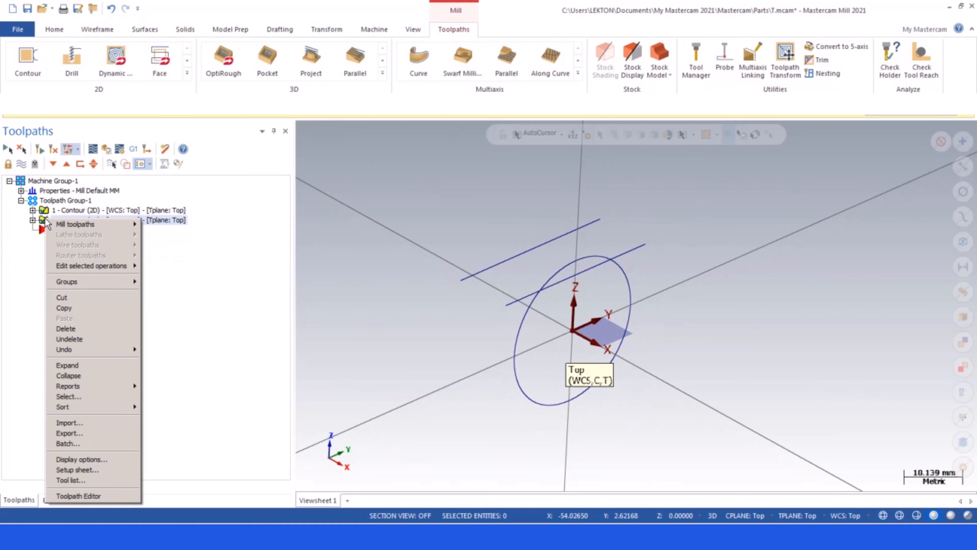
click(74, 310)
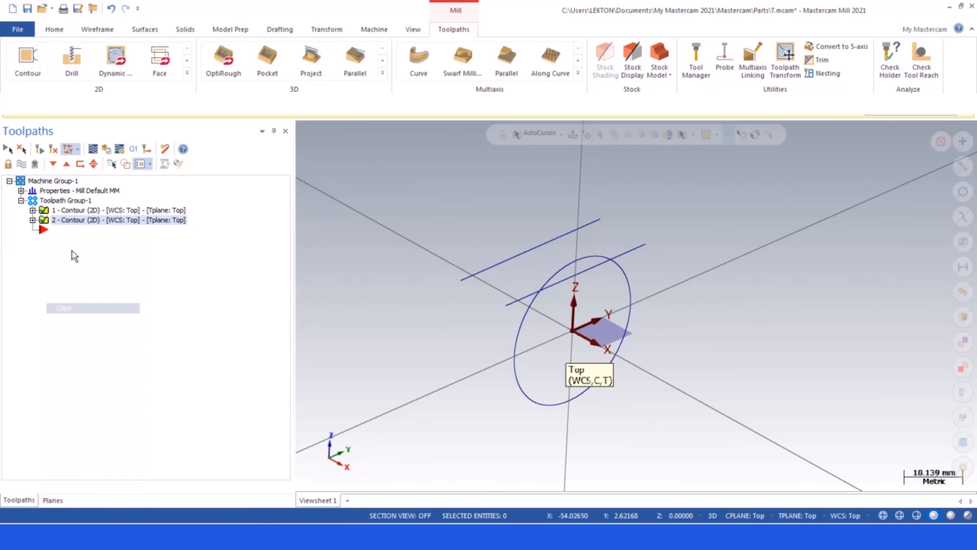
right_click(54, 231)
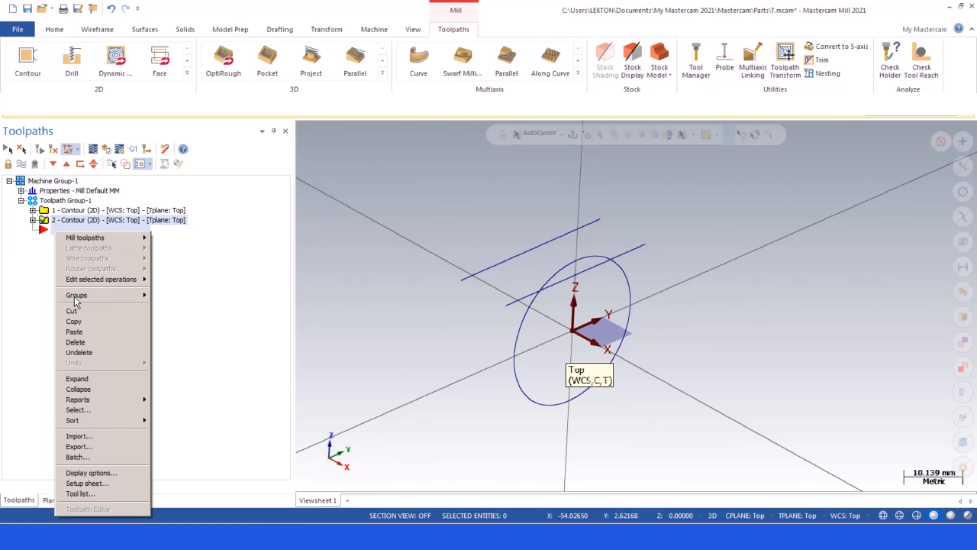
click(74, 331)
click(33, 230)
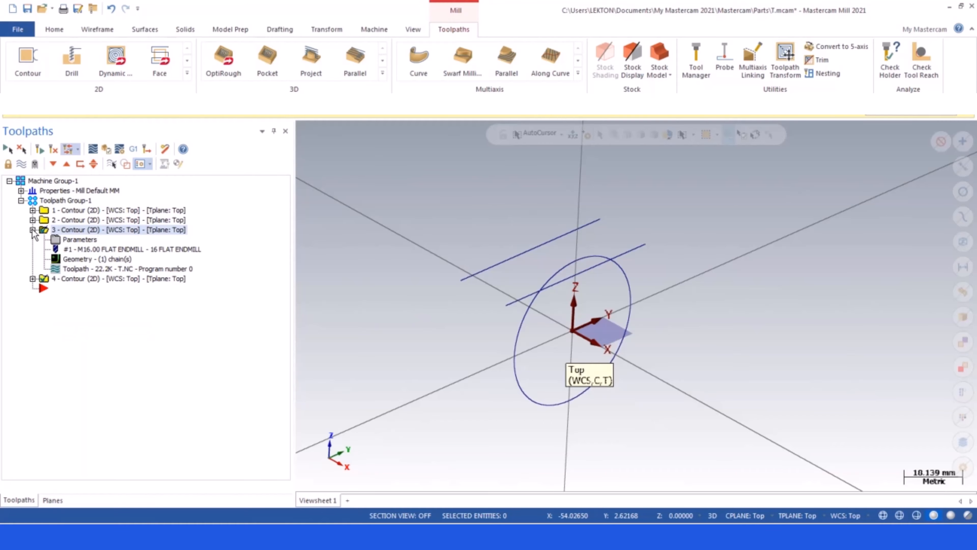
click(33, 278)
click(55, 242)
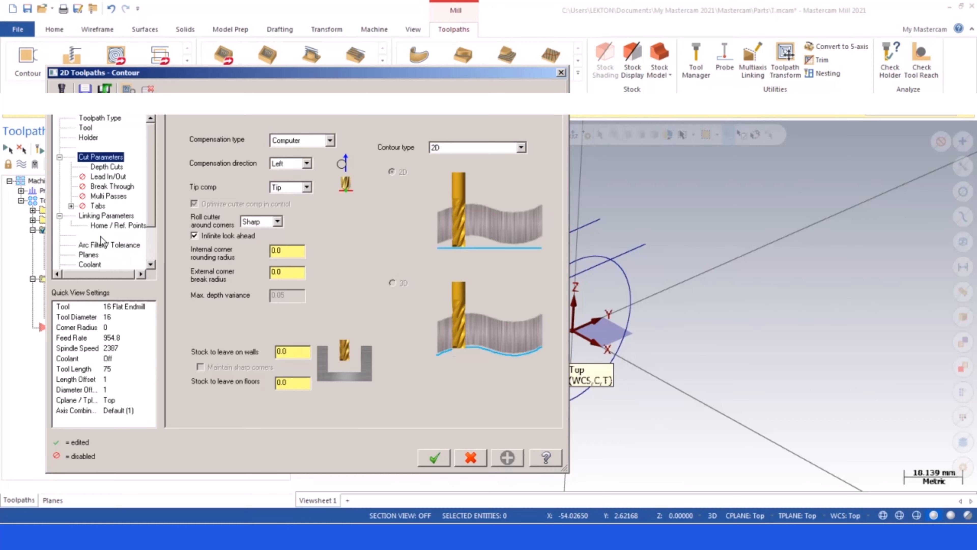
click(477, 456)
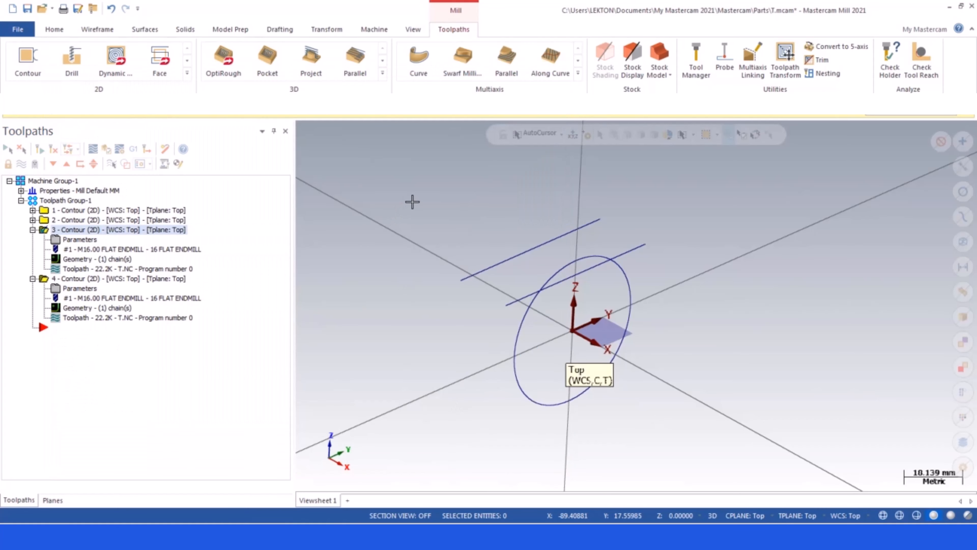
Set the construction and tool planes to Right, leaving the WCS at Top
scroll(413, 201, down, 1)
scroll(416, 201, up, 1)
click(745, 515)
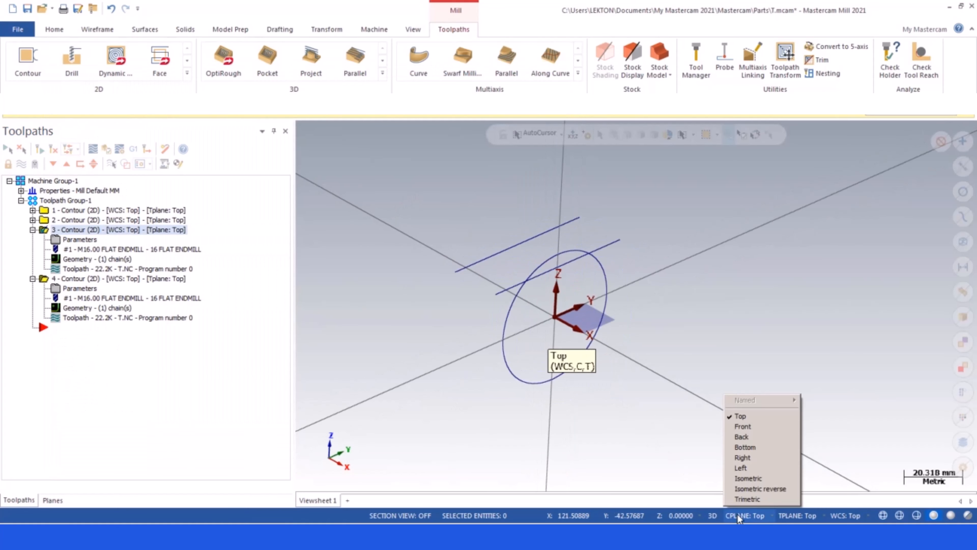
click(746, 457)
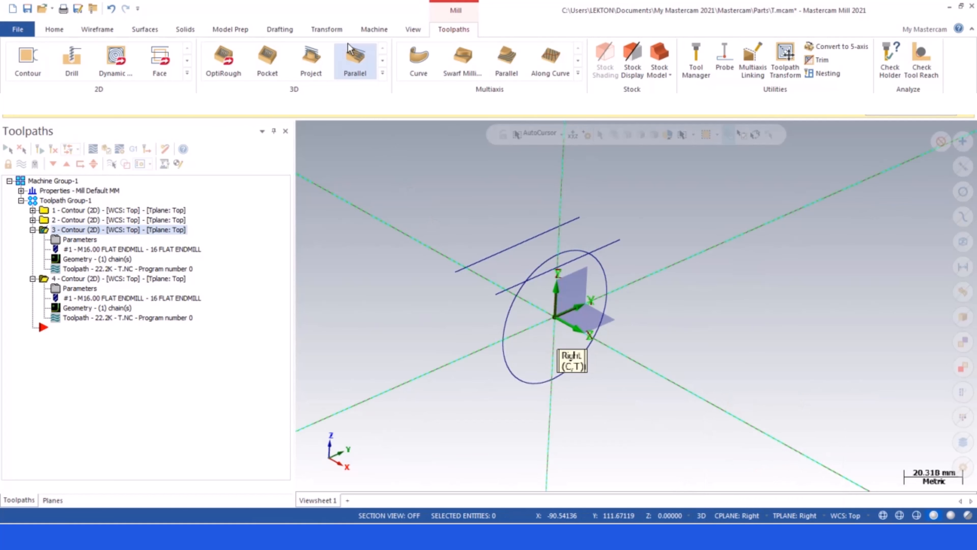
Mirror both horizontal lines as copies about the X axis with a Y offset of 0.0, and clear the result colors
click(326, 31)
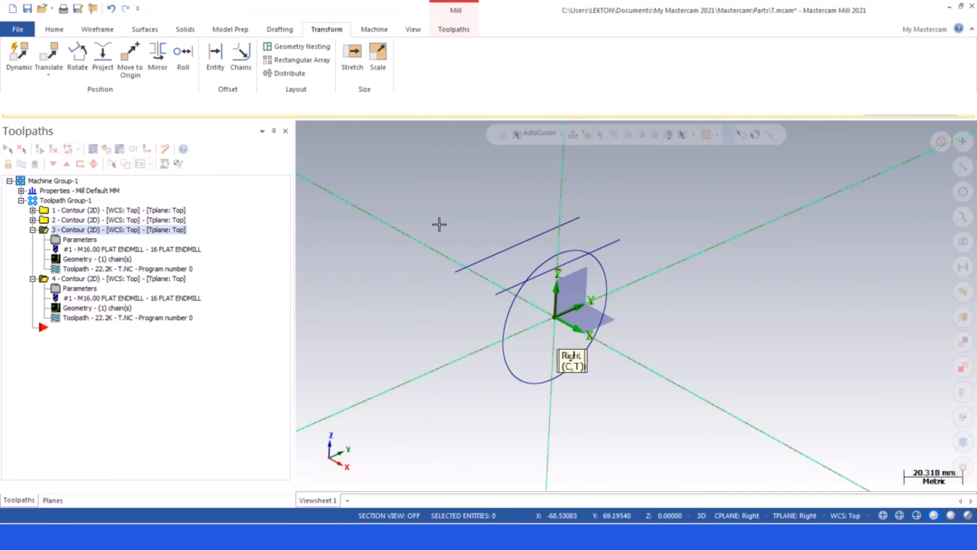
click(482, 261)
click(505, 290)
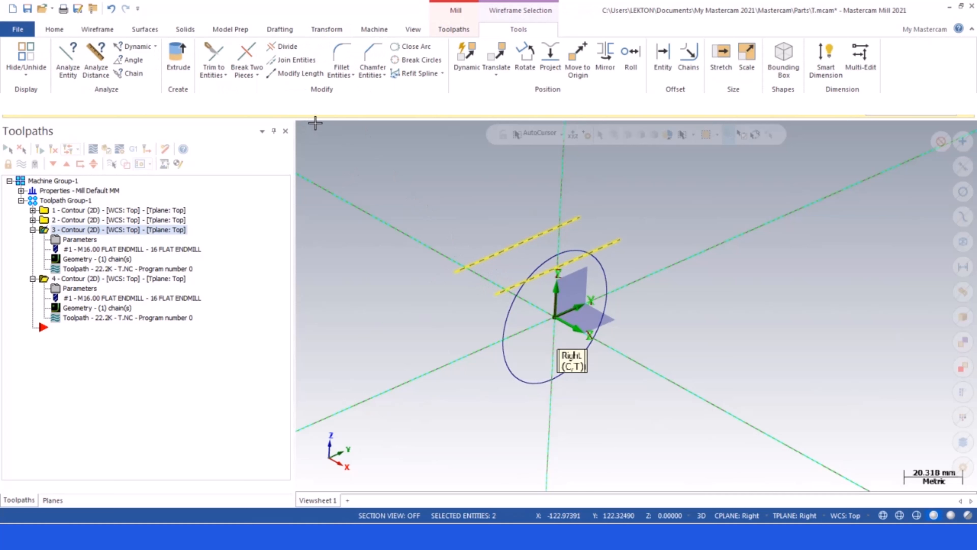
click(337, 32)
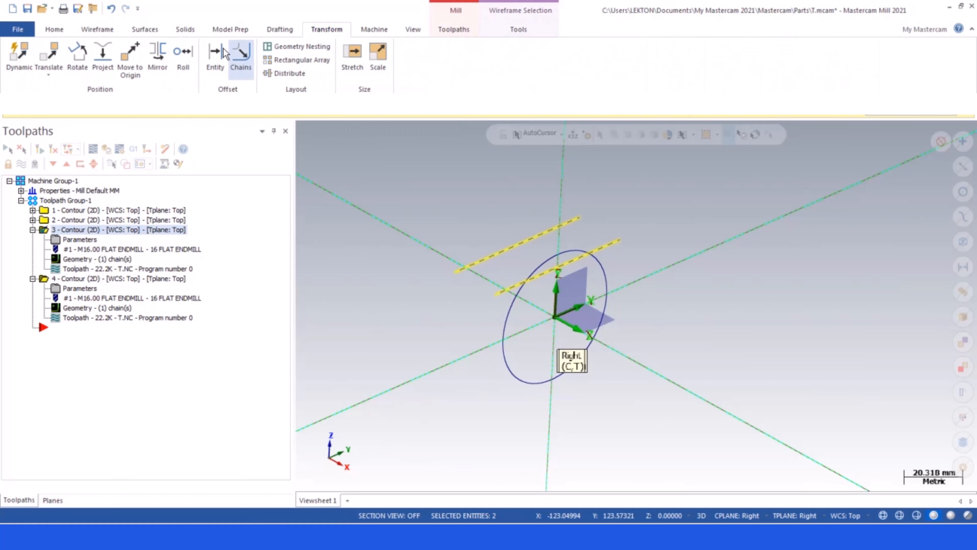
click(169, 54)
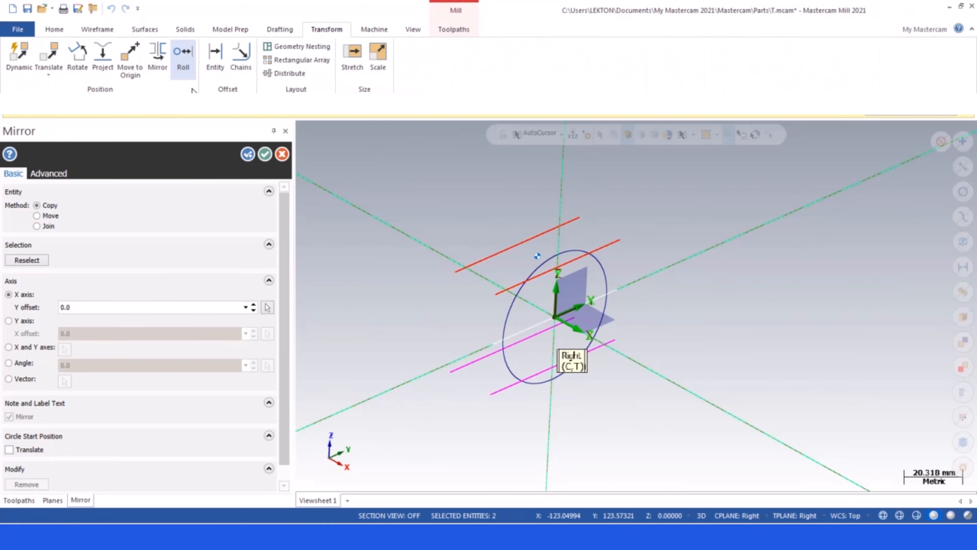
key(alt+5)
key(alt+7)
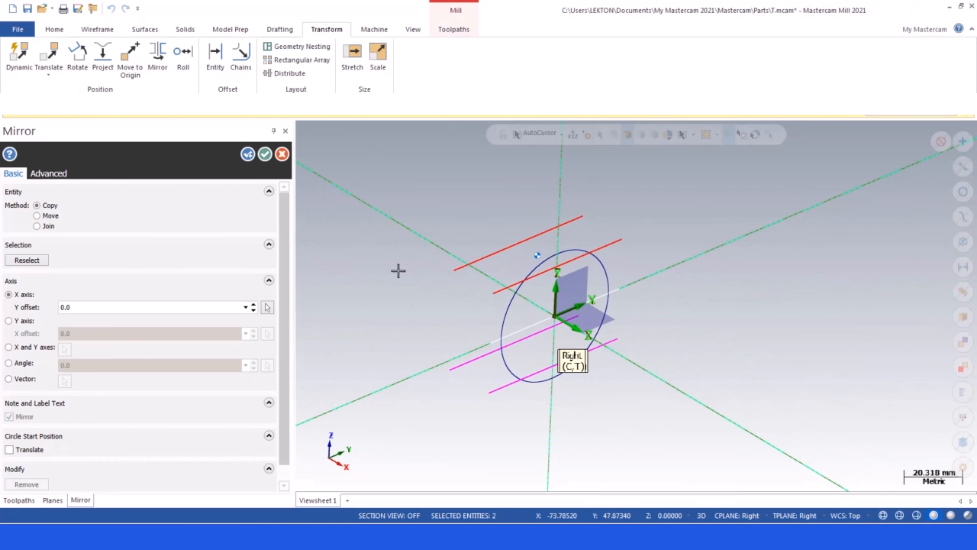
click(264, 155)
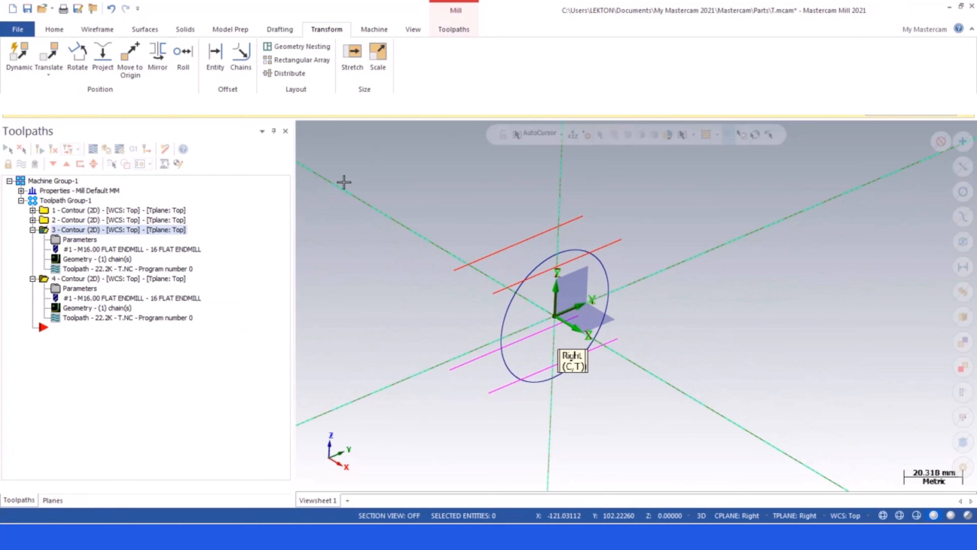
right_click(371, 167)
click(407, 150)
scroll(356, 211, down, 2)
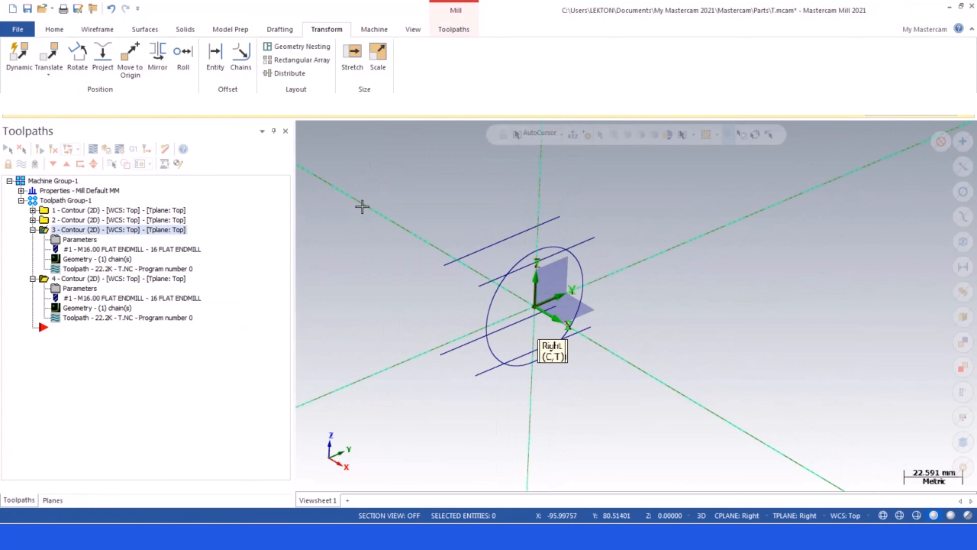
Set the construction and tool planes back to Top
click(727, 516)
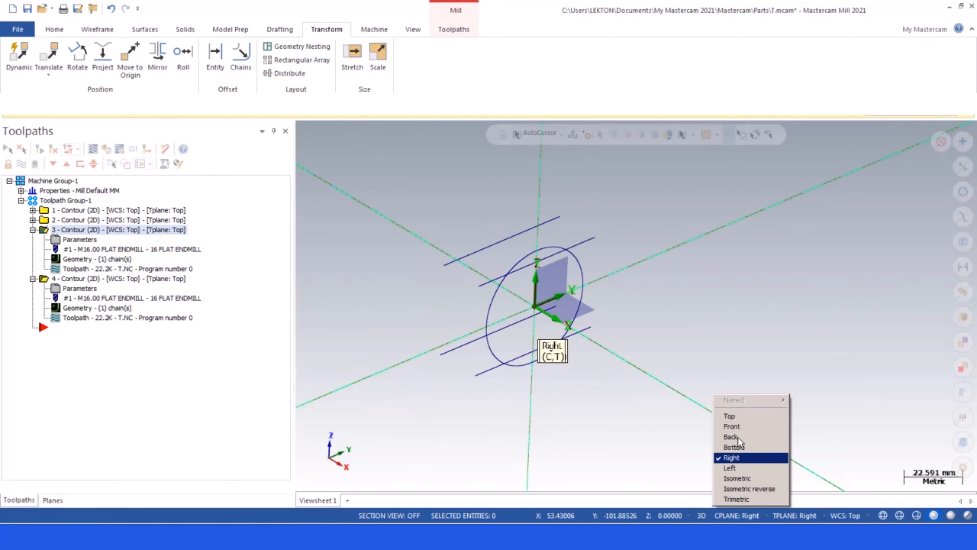
click(737, 418)
scroll(735, 417, up, 2)
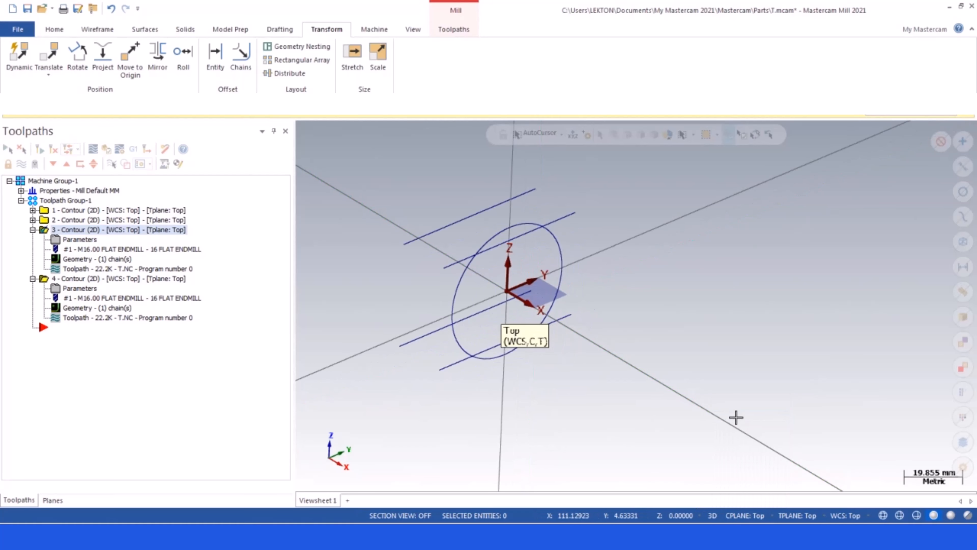
Replace the geometry chain of contour operation 3 with the lower line on the positive X side of the circle
click(55, 259)
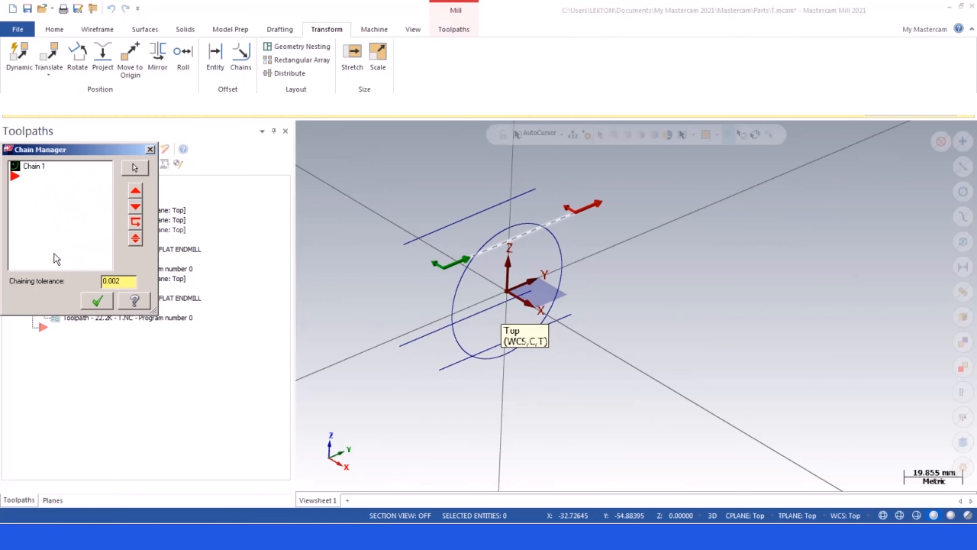
right_click(28, 169)
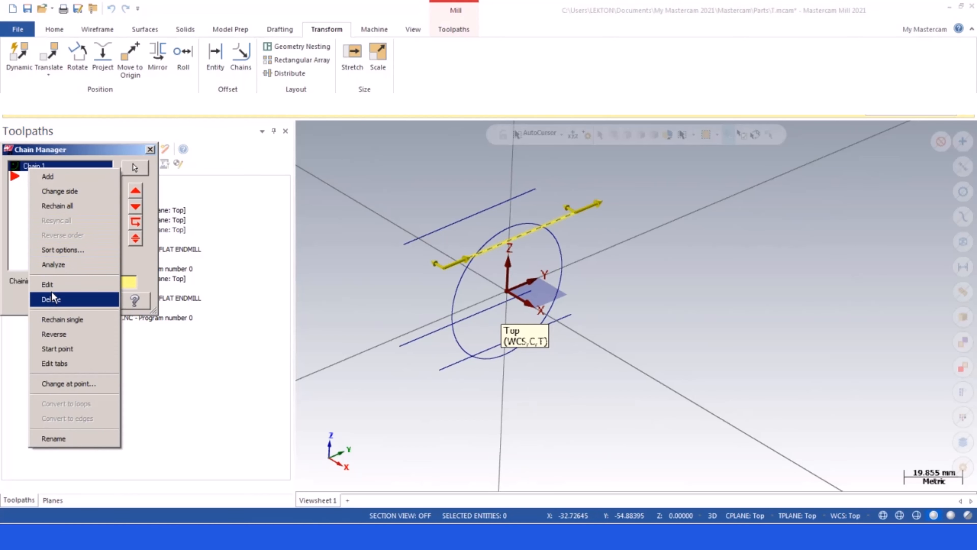
click(53, 299)
right_click(37, 207)
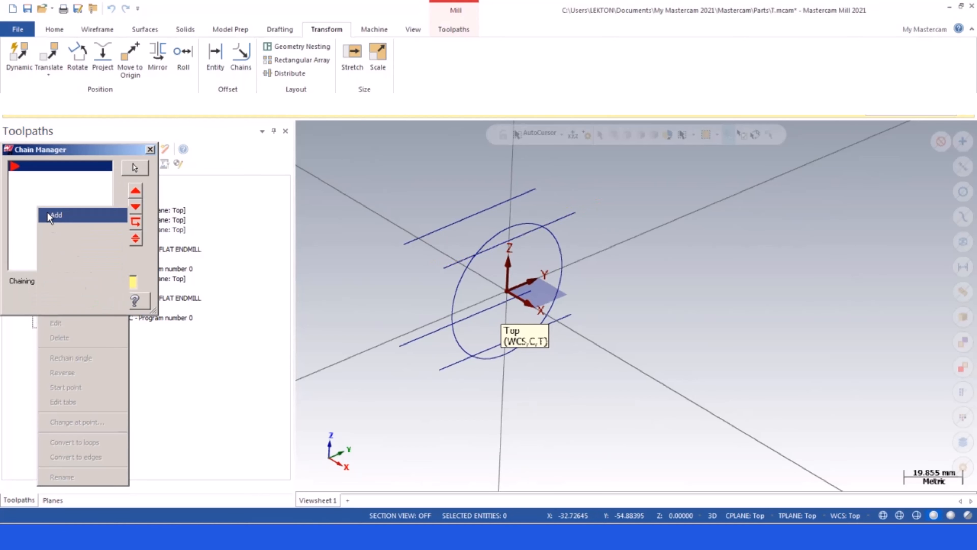
click(45, 215)
click(445, 367)
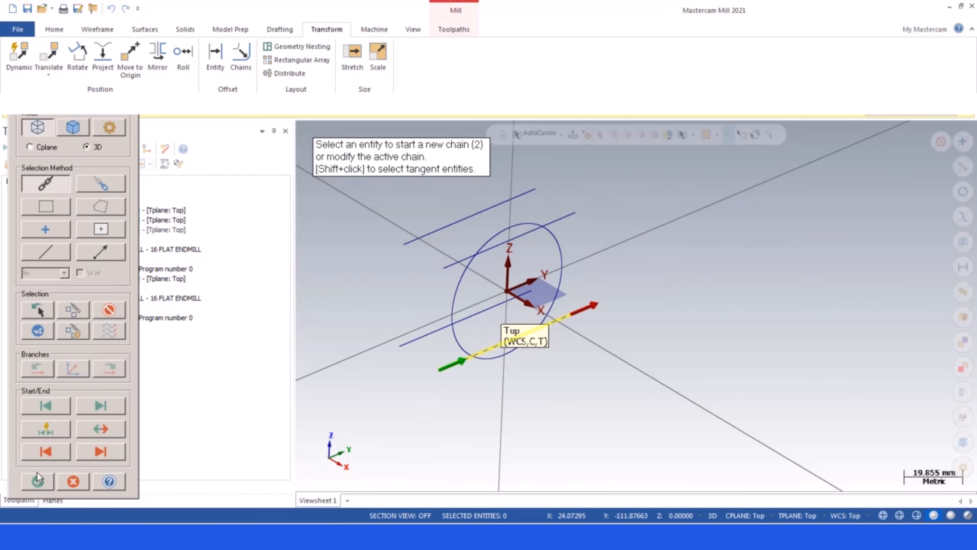
click(37, 482)
click(92, 304)
Replace the geometry chain of contour operation 4 with the other lower line, on the negative X side
click(65, 311)
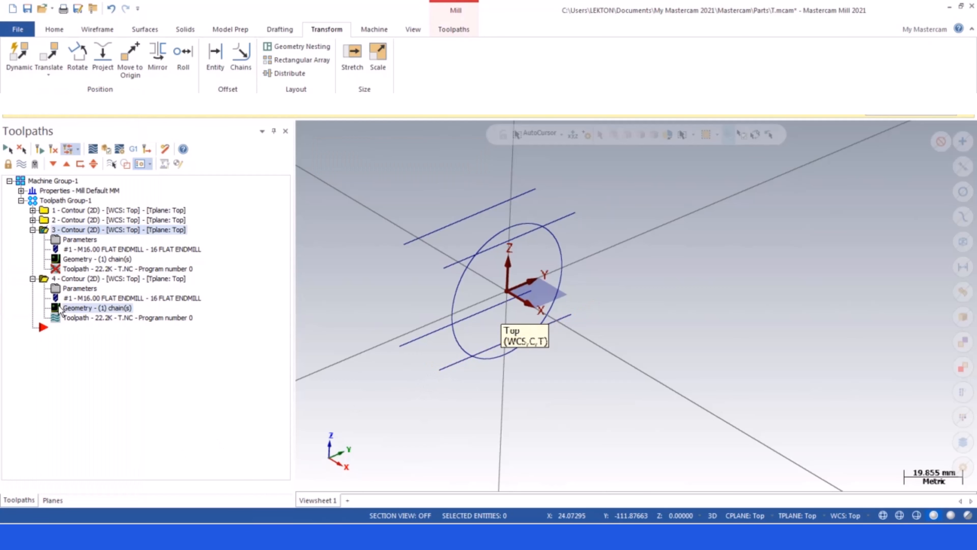
click(35, 166)
right_click(35, 167)
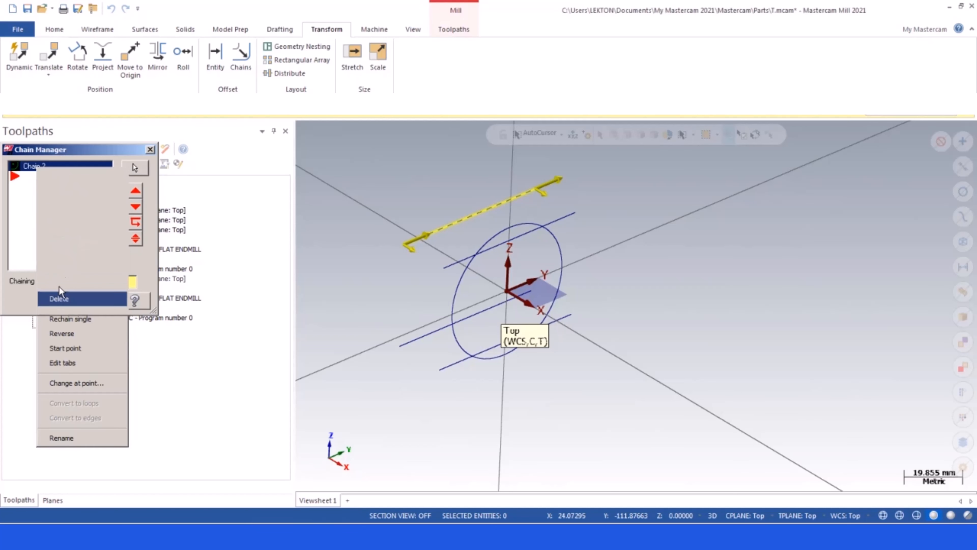
click(53, 298)
right_click(57, 211)
click(64, 215)
click(406, 343)
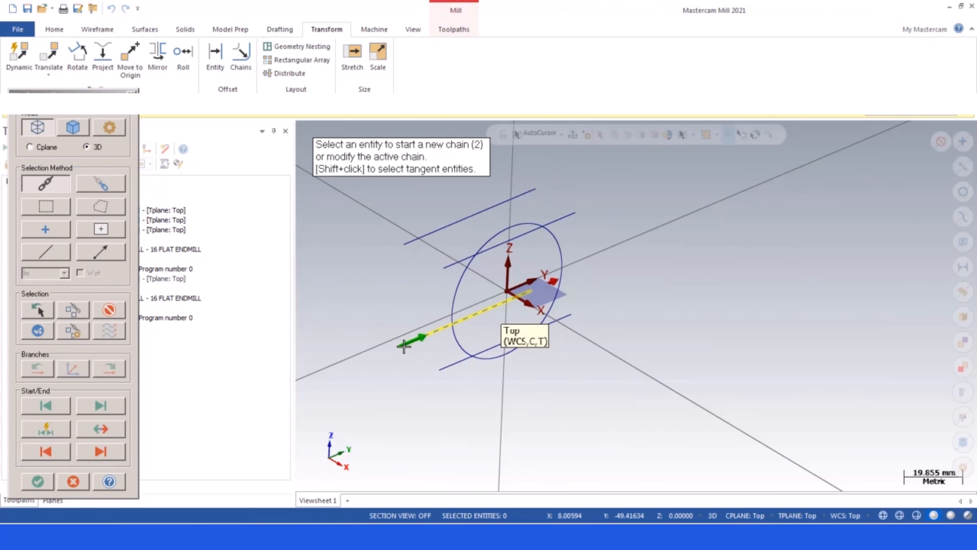
click(38, 481)
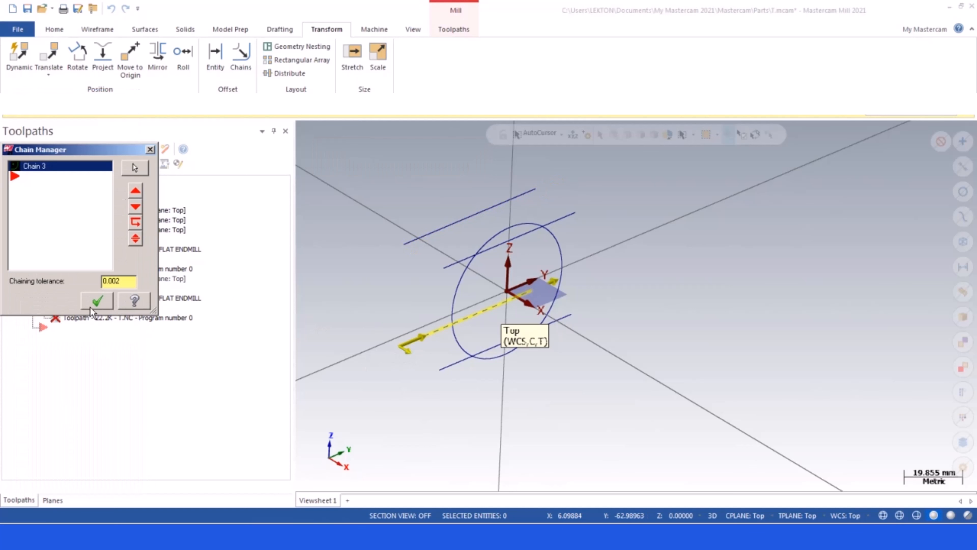
click(97, 301)
click(436, 231)
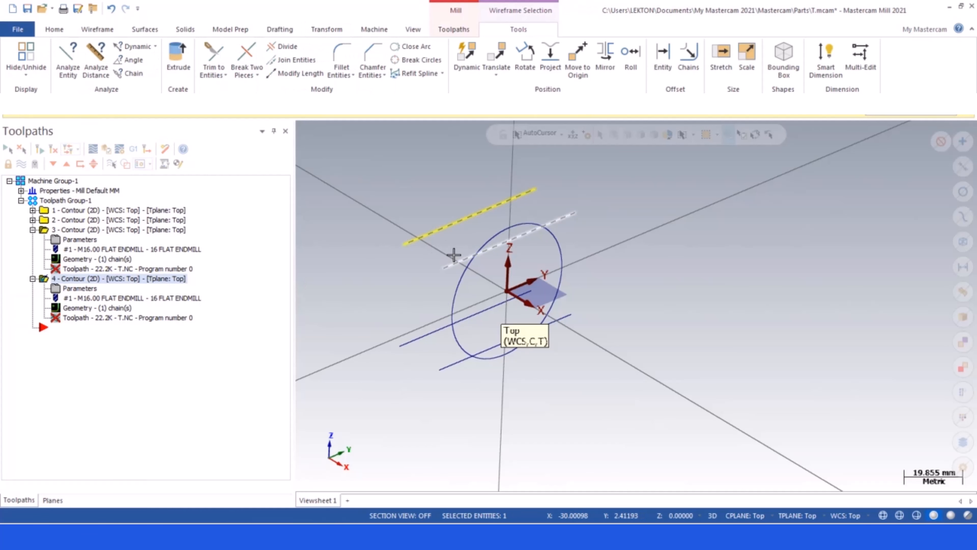
click(447, 266)
click(421, 340)
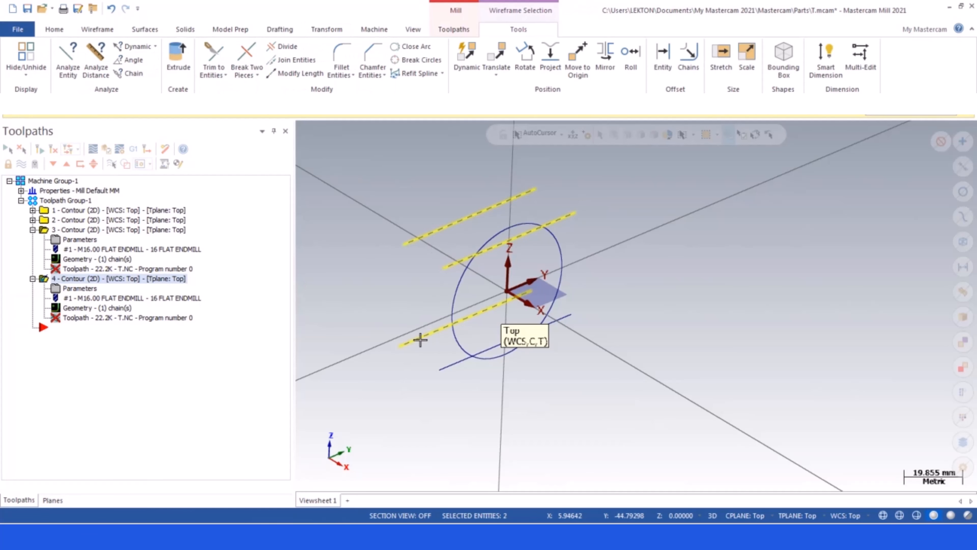
right_click(381, 279)
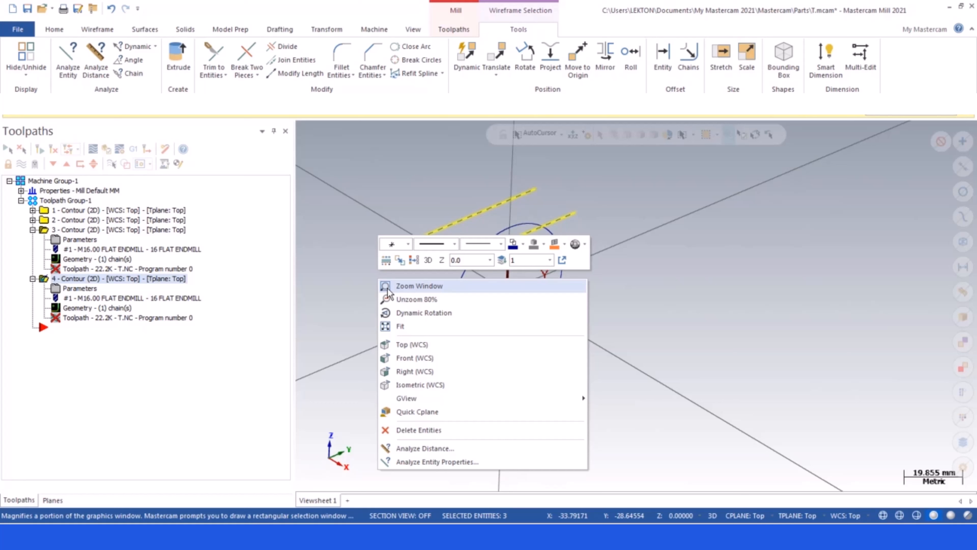
click(414, 265)
click(422, 337)
click(447, 367)
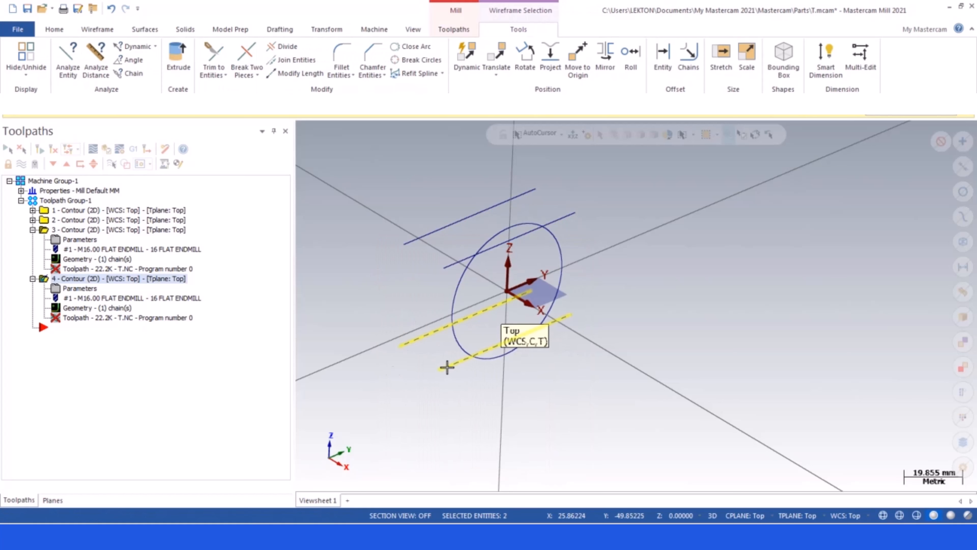
right_click(365, 296)
click(368, 294)
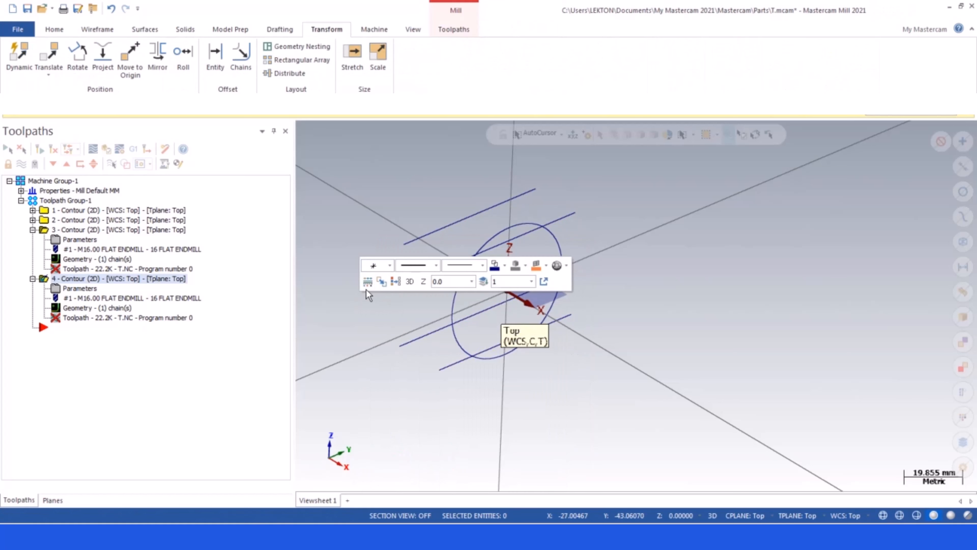
Regenerate contour operations 3 and 4 with their new chains and display their toolpaths
click(48, 231)
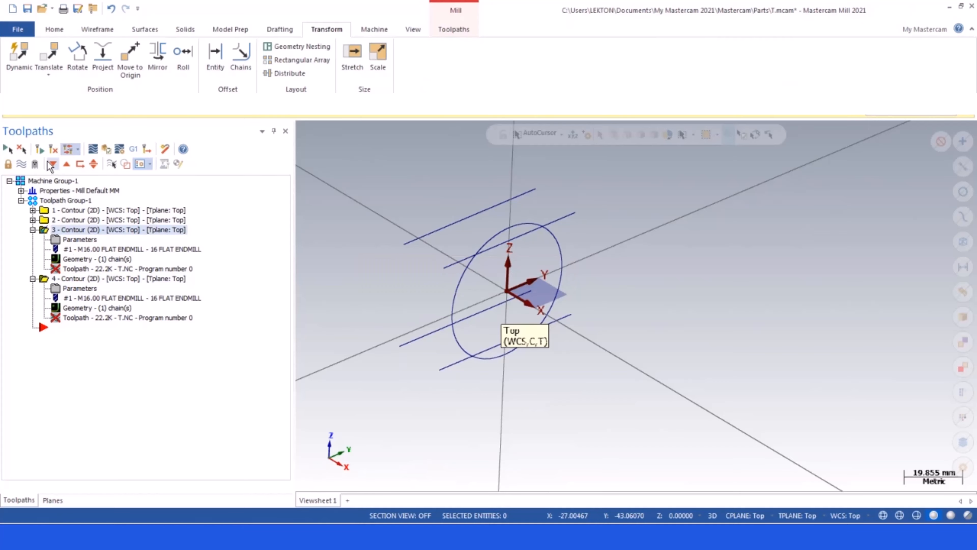
click(54, 151)
click(22, 165)
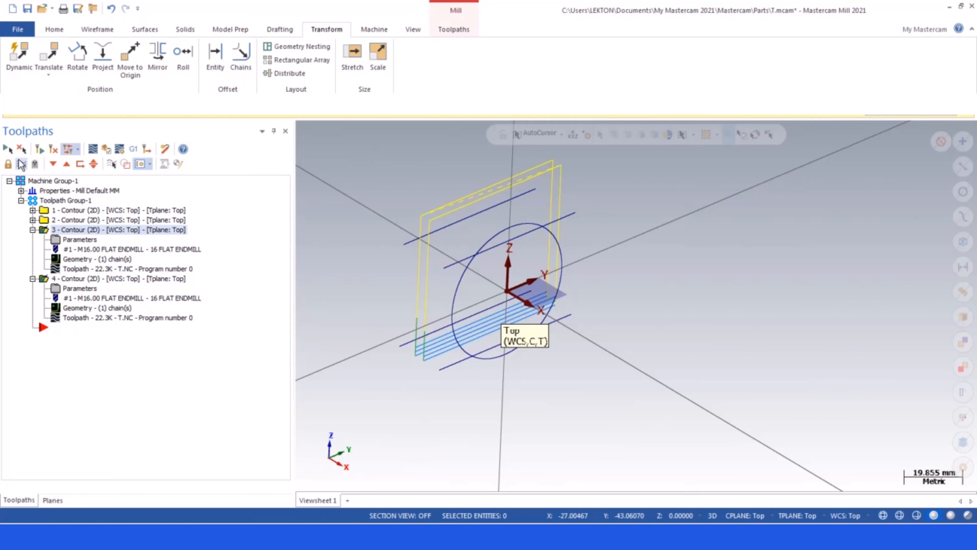
Set the tool plane and construction plane of contour operation 3 to Bottom, leaving its WCS at Top
click(57, 239)
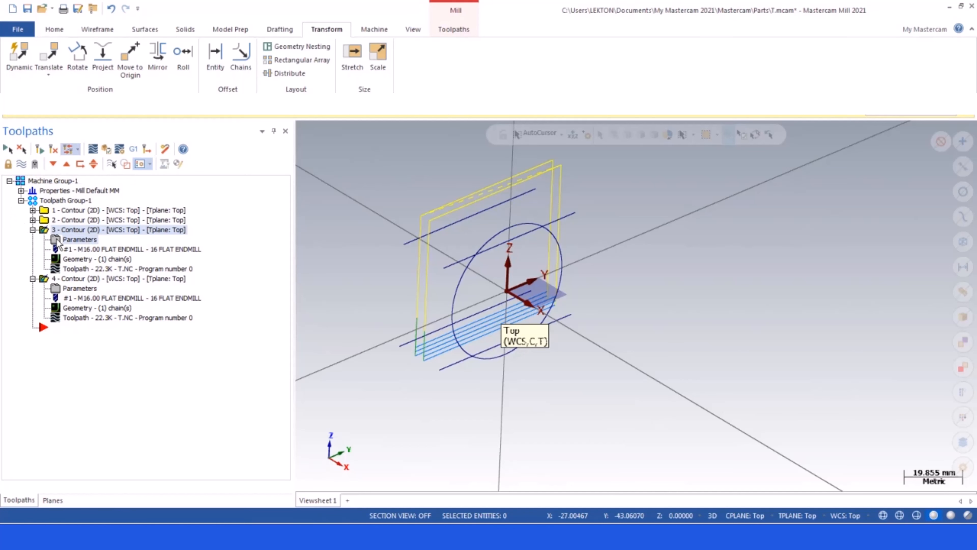
drag(151, 178, 150, 227)
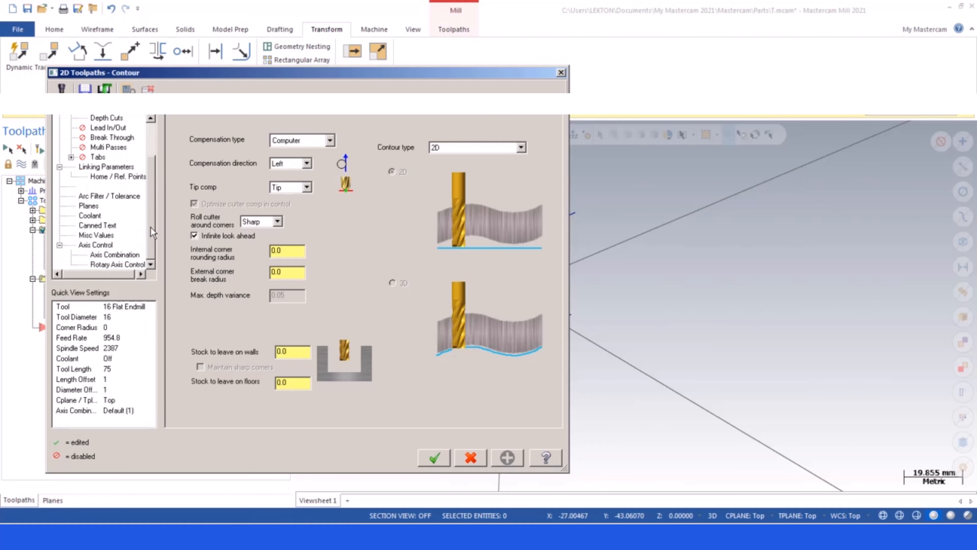
click(90, 206)
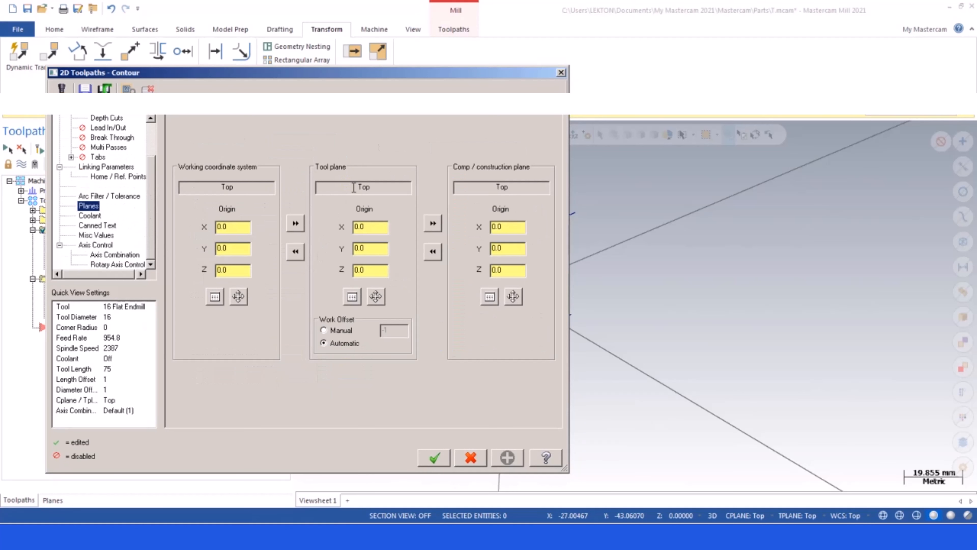
click(352, 296)
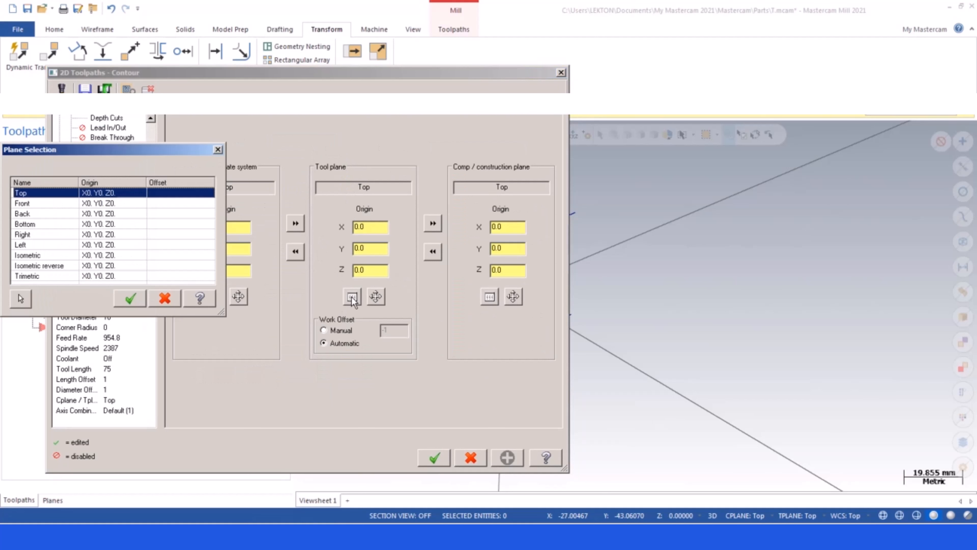
click(26, 226)
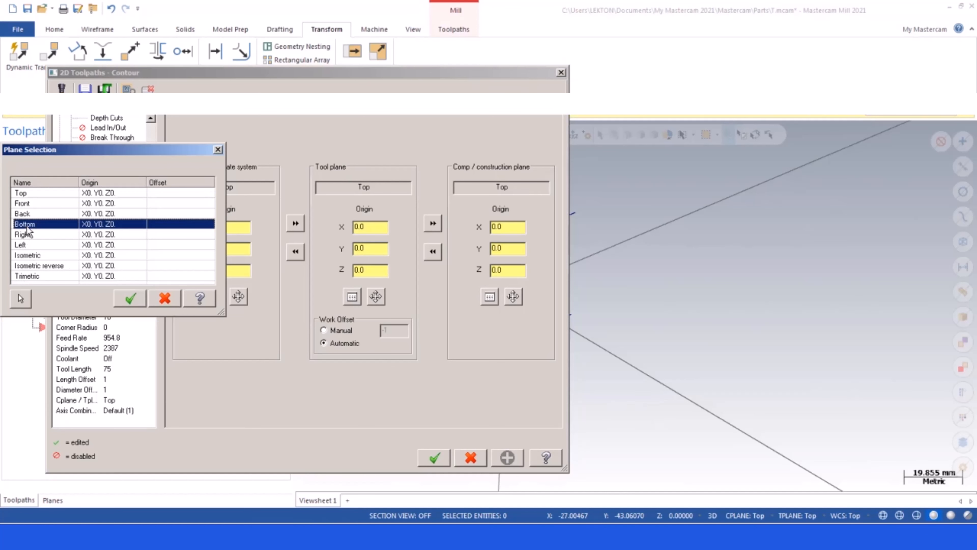
click(128, 297)
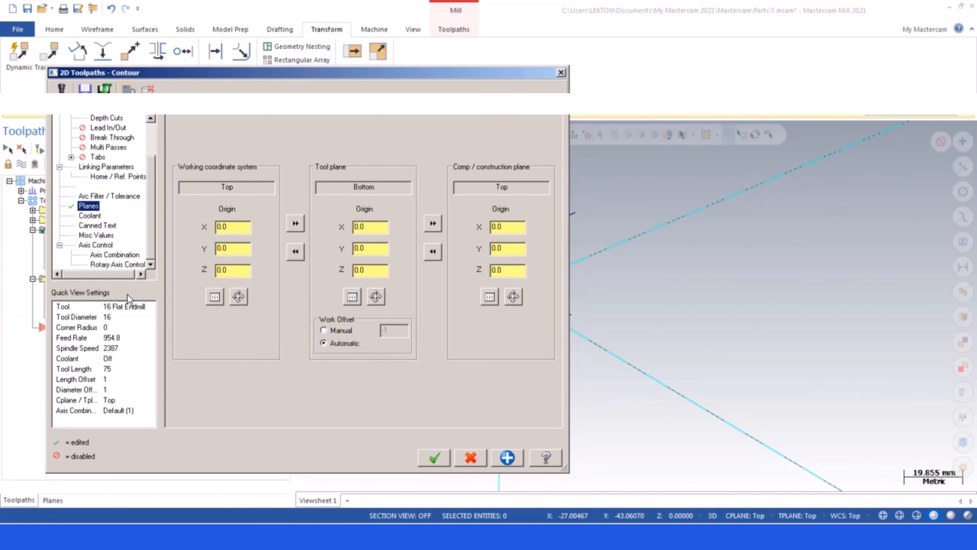
click(490, 296)
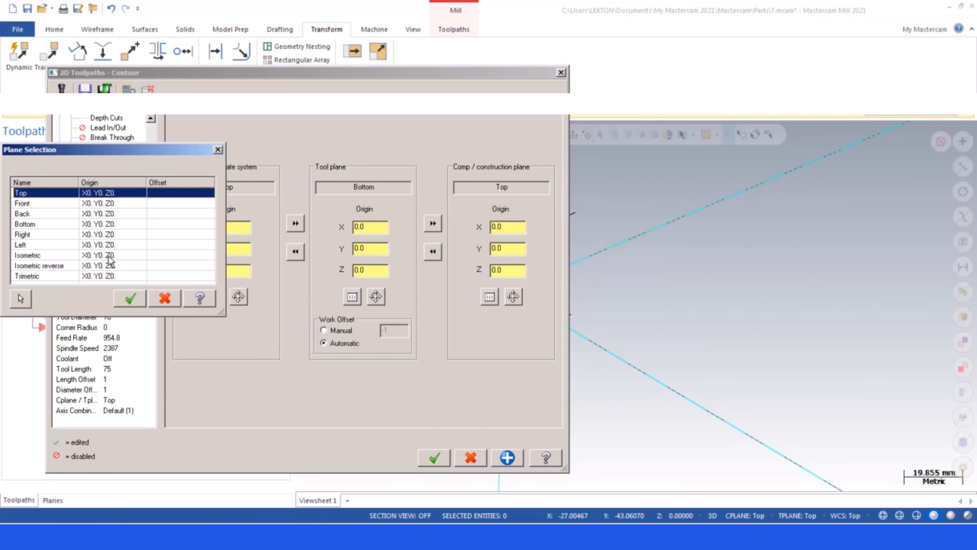
double_click(33, 226)
click(428, 460)
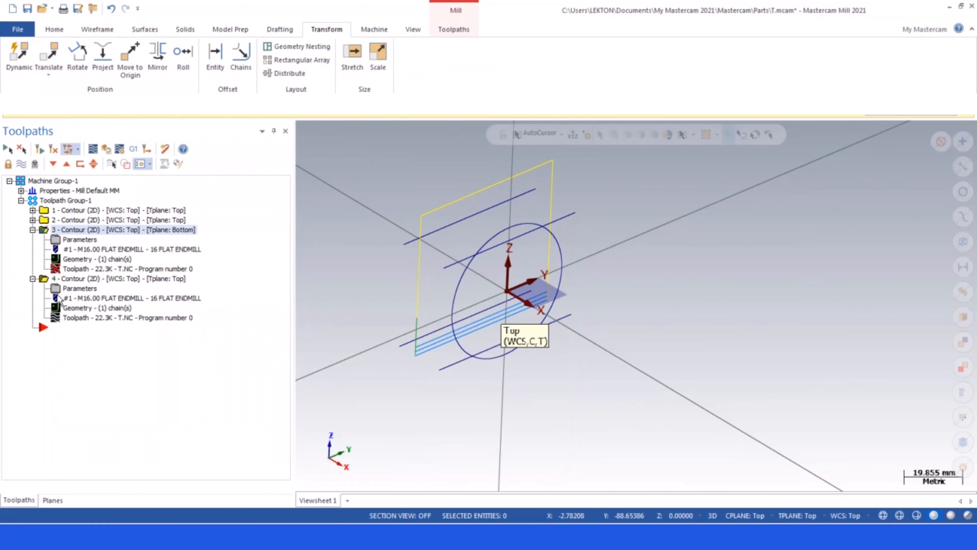
Set both the tool plane and the construction plane of contour operation 4 to Bottom
click(61, 295)
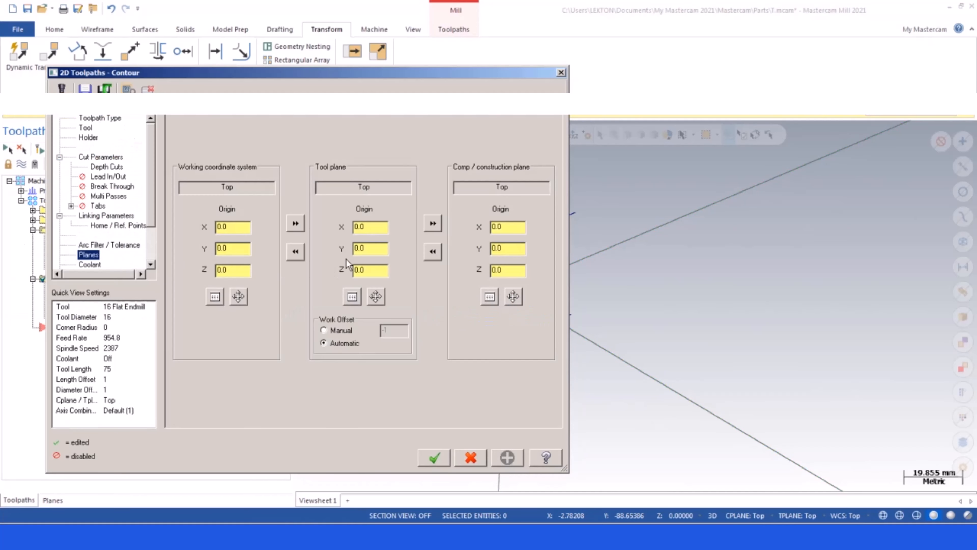
click(352, 297)
double_click(33, 228)
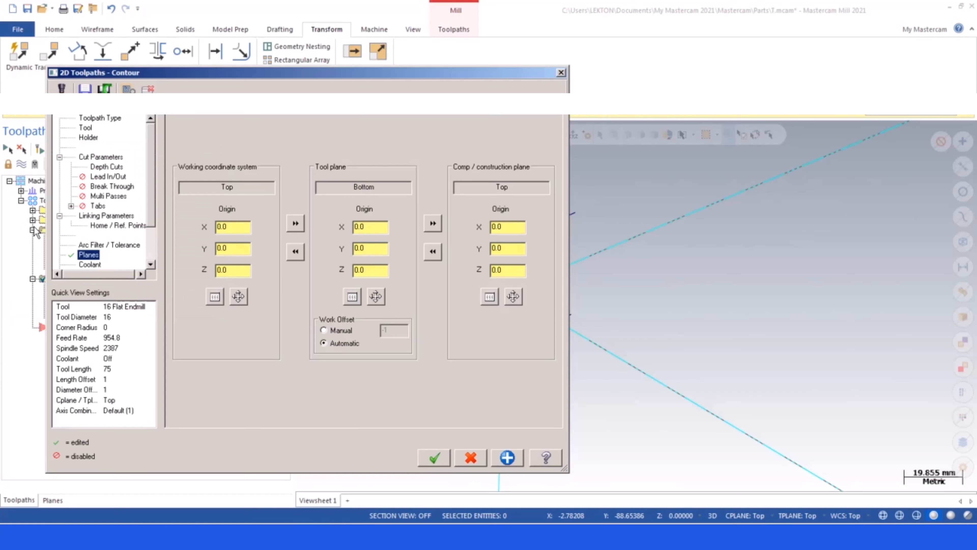
click(490, 297)
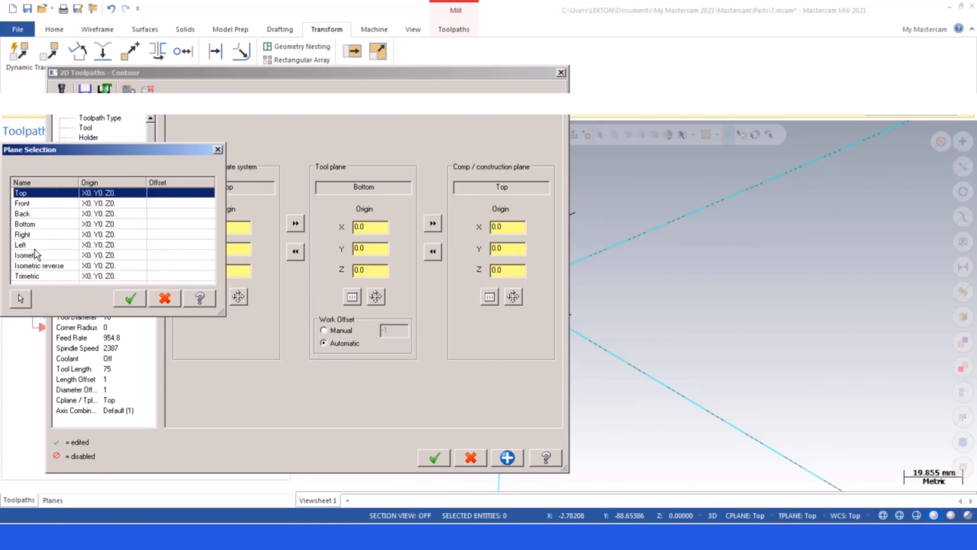
double_click(33, 224)
click(435, 458)
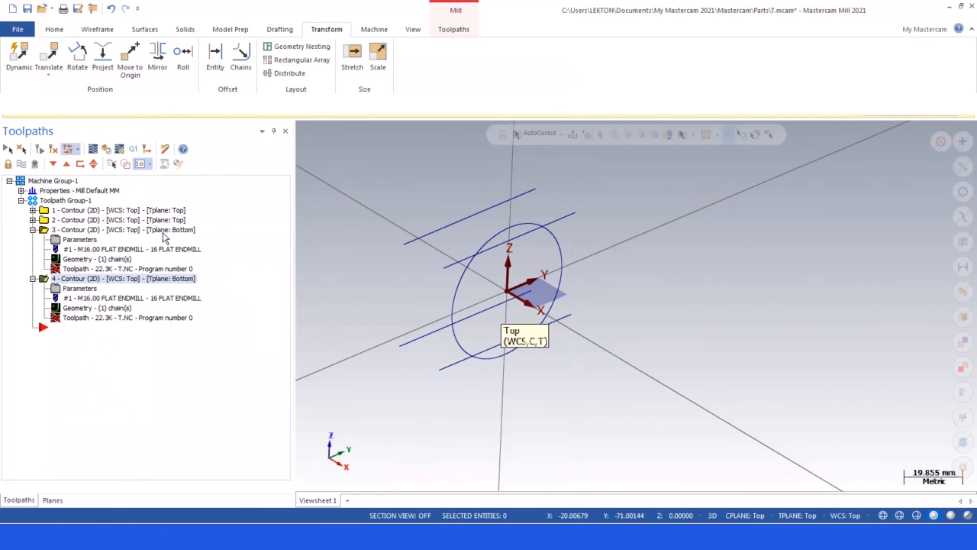
Regenerate the two Bottom-plane contours, and show and hide the toolpaths of all four operations to compare them
click(52, 150)
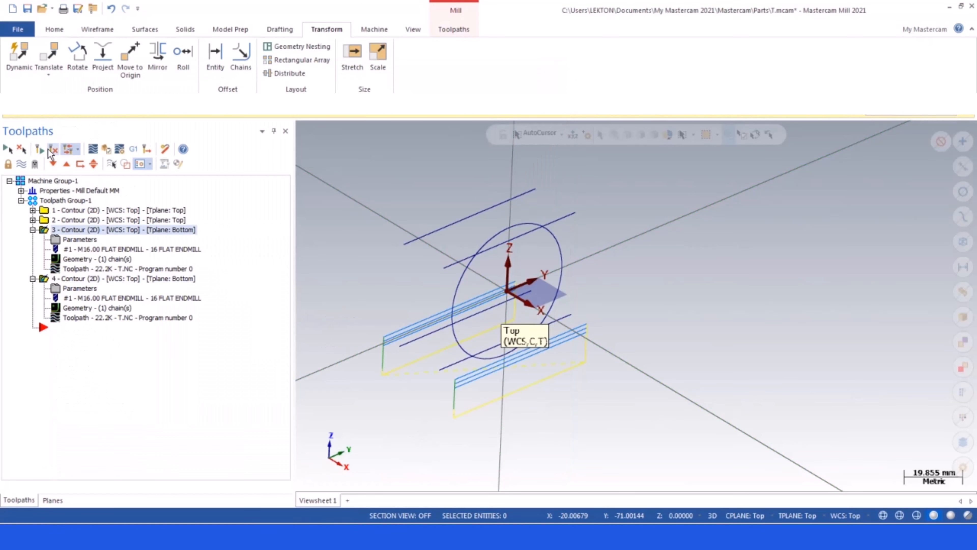
click(8, 149)
click(21, 165)
click(21, 165)
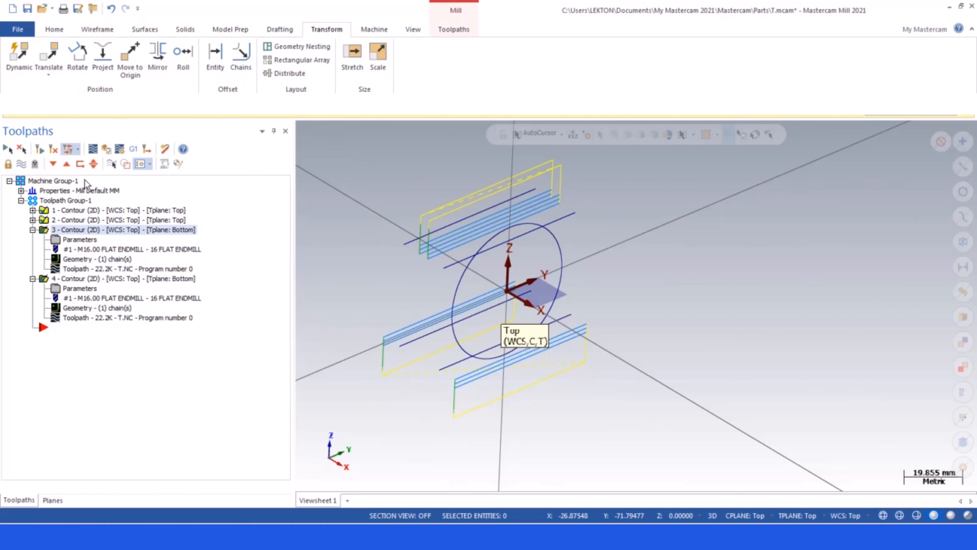
click(21, 165)
scroll(454, 360, up, 2)
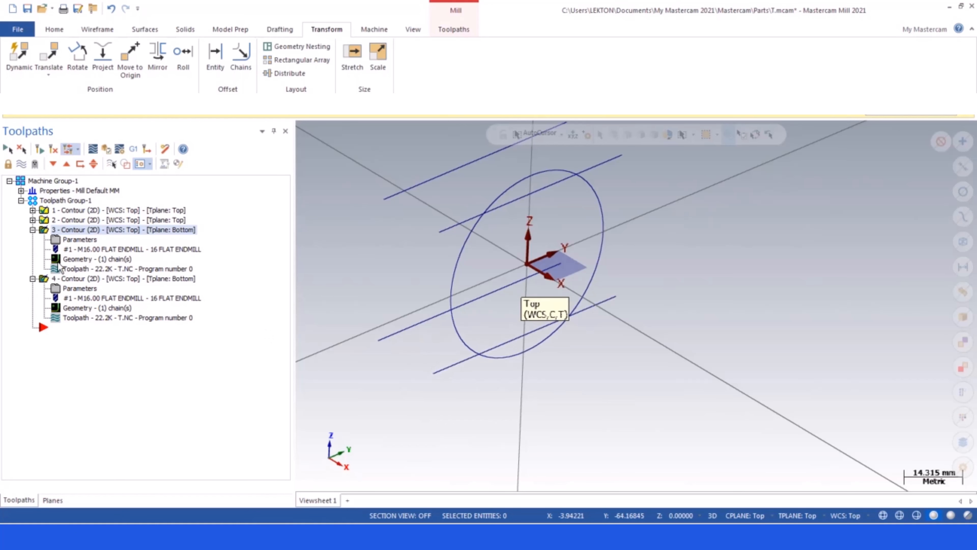
Set the cutter compensation direction of contour operation 3 to Right
click(56, 239)
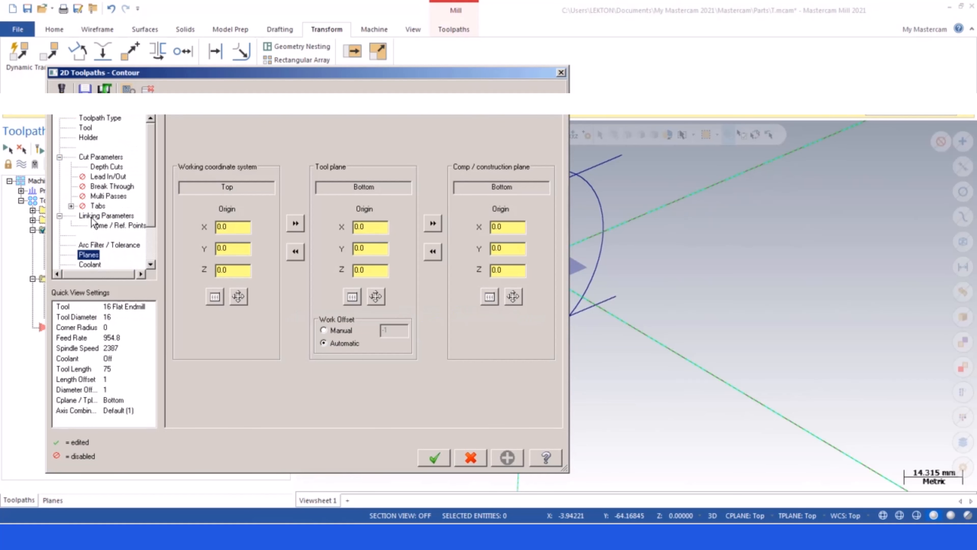
click(102, 158)
click(283, 165)
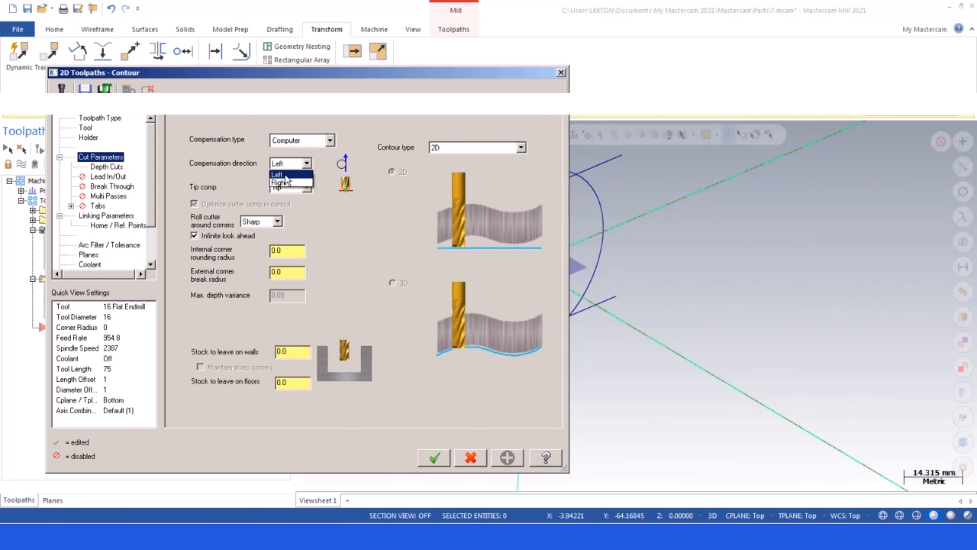
click(285, 182)
click(433, 456)
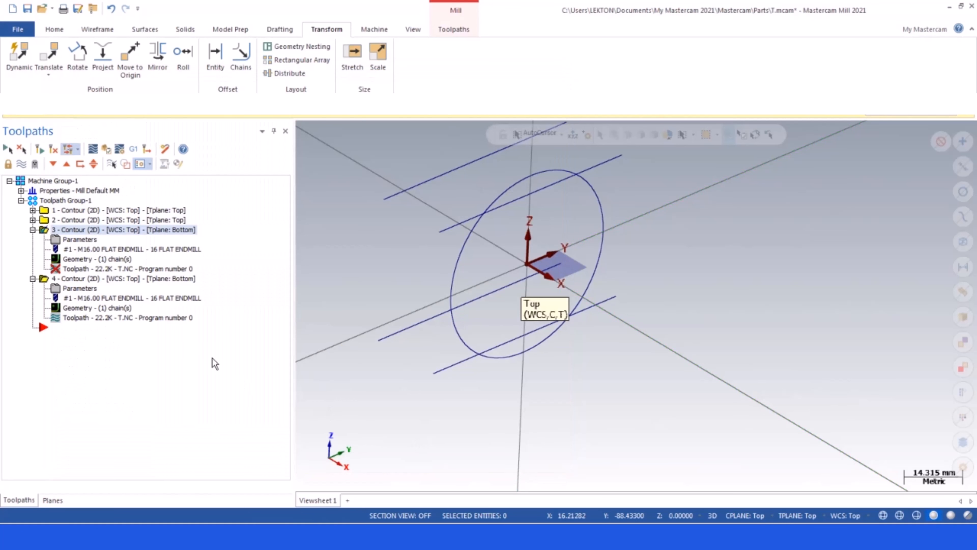
Set the cutter compensation direction of contour operation 4 to Left
click(80, 287)
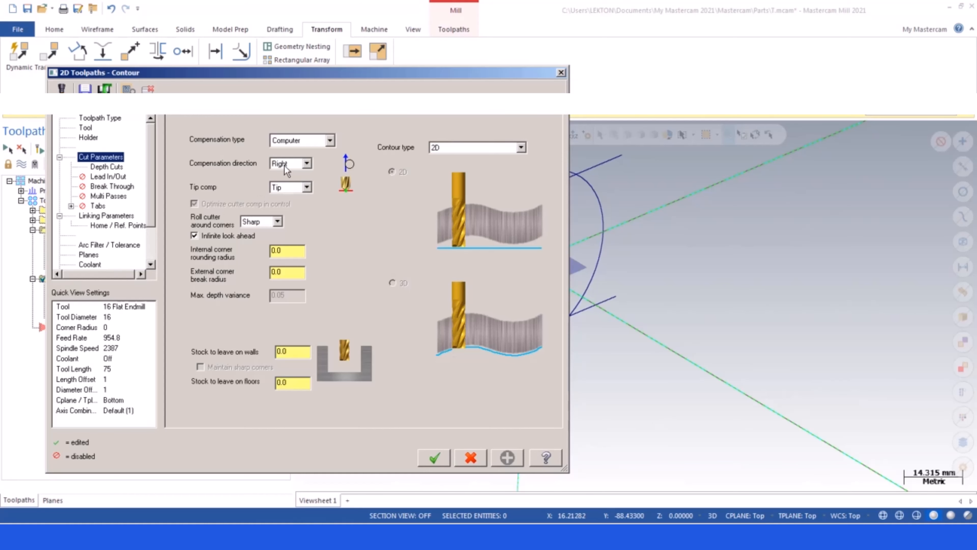
click(285, 165)
click(287, 173)
click(431, 464)
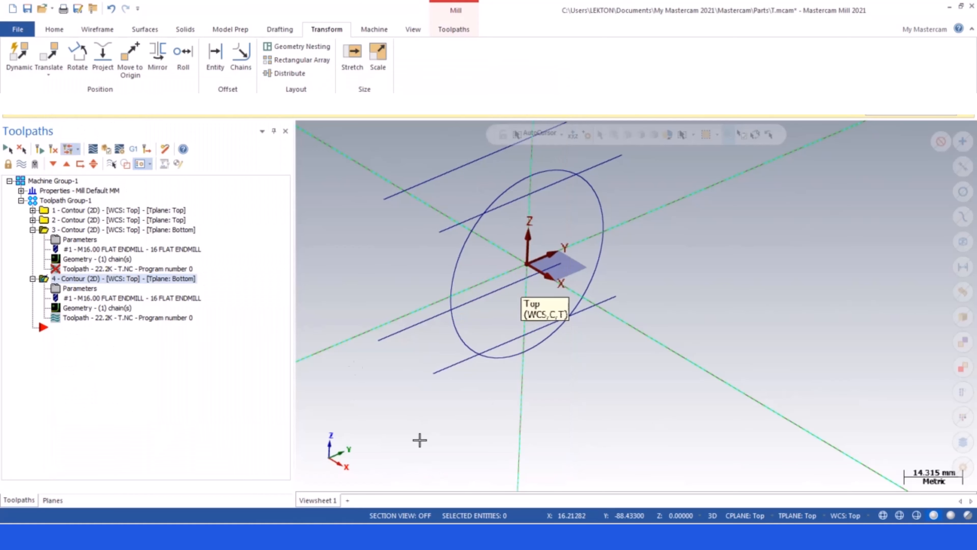
Regenerate the two Bottom-plane contours and display the toolpaths of all four contour operations
click(19, 148)
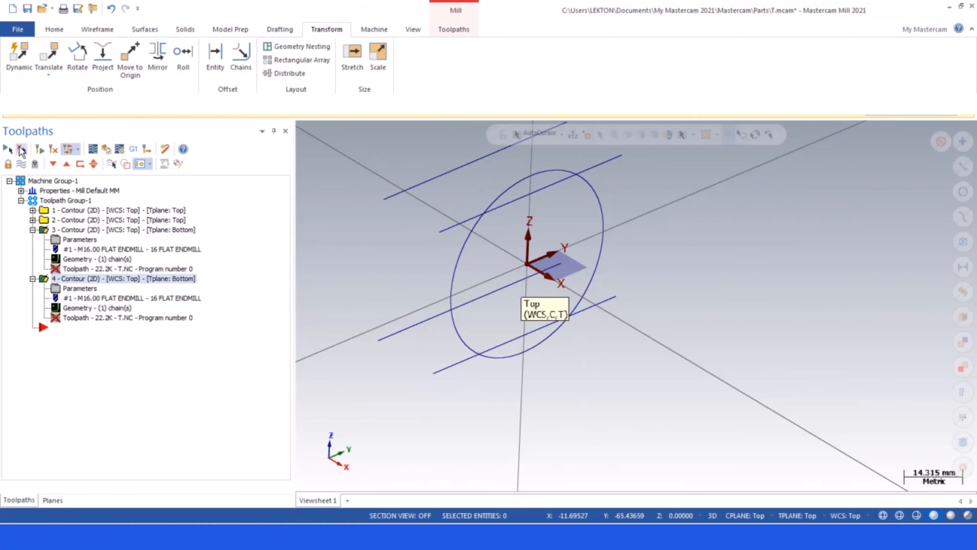
click(54, 151)
click(20, 164)
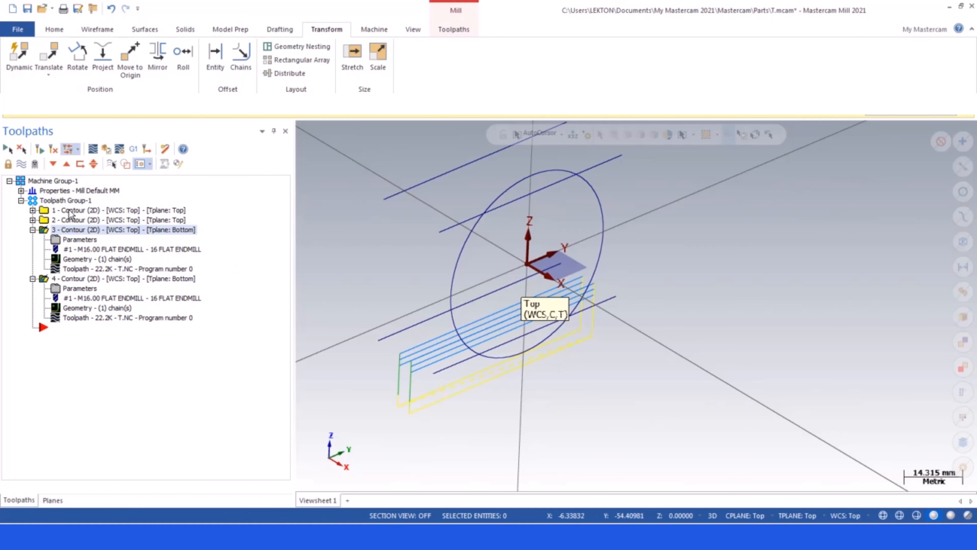
click(43, 220)
ctrl+click(43, 210)
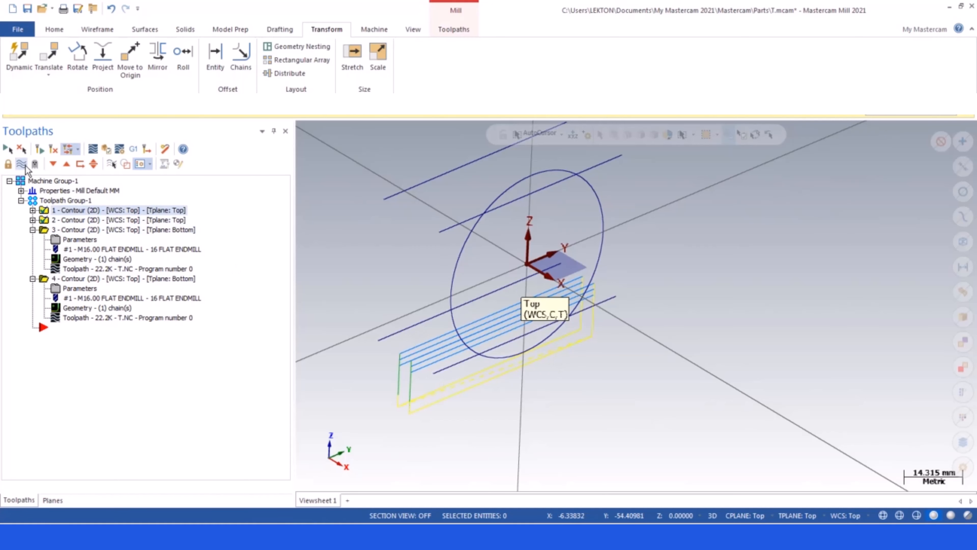
click(21, 164)
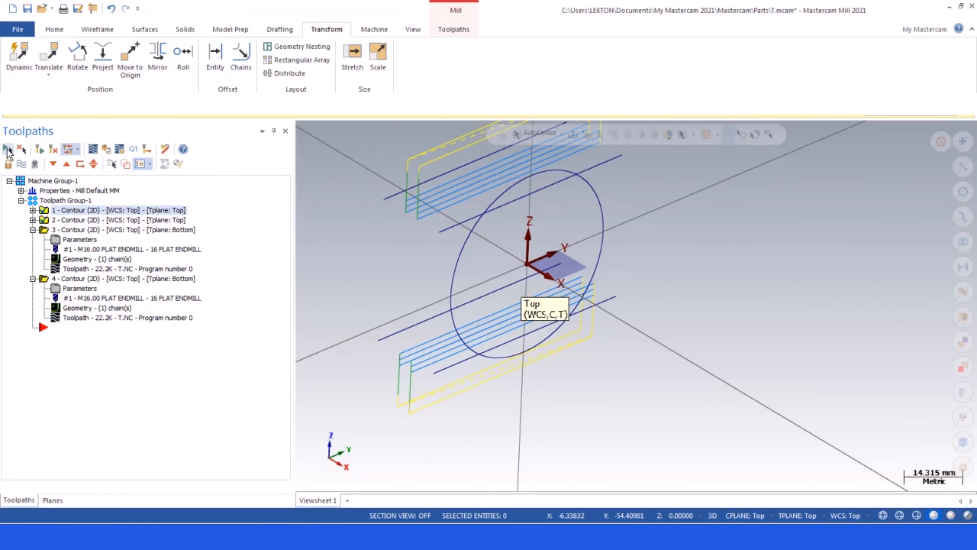
click(21, 164)
click(21, 164)
Post all four contour operations to the NC file T.NC, replacing the existing file
click(133, 149)
click(321, 394)
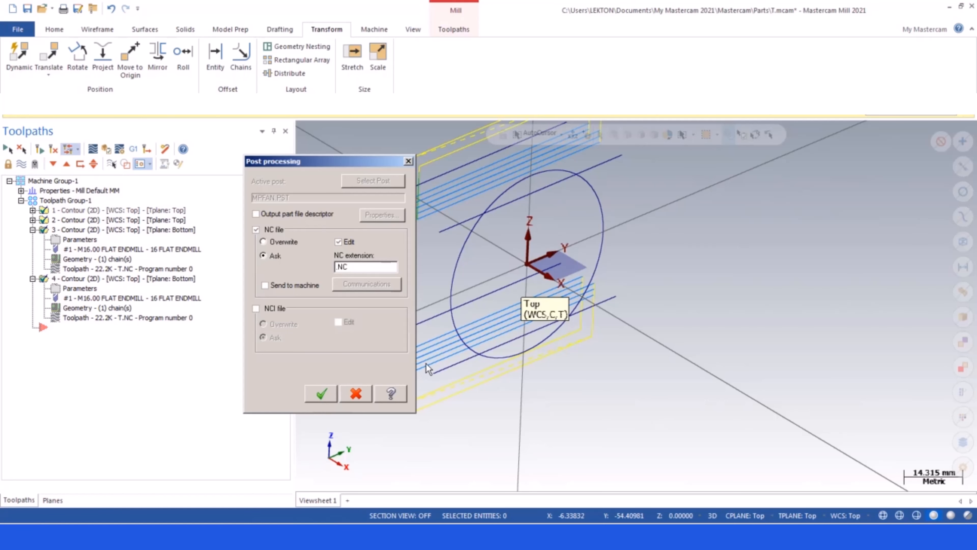
click(666, 389)
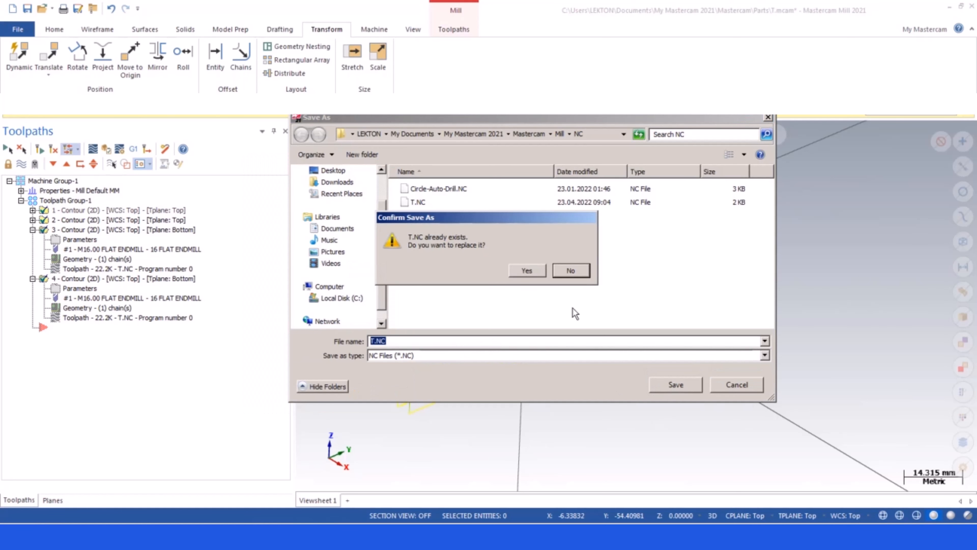
click(530, 270)
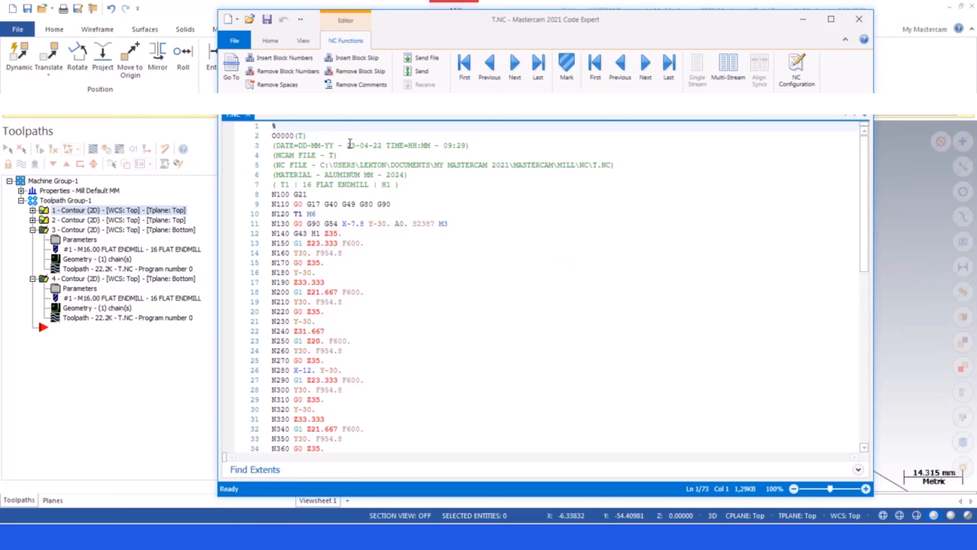
Remove the block numbers from the NC program and compare its A0. and A180. positioning lines
click(276, 69)
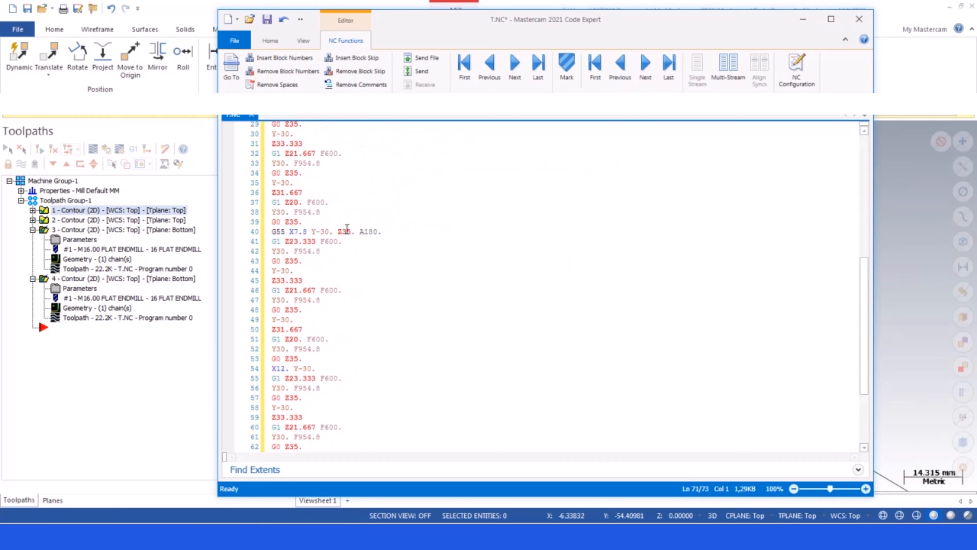
scroll(352, 206, up, 9)
scroll(340, 258, down, 7)
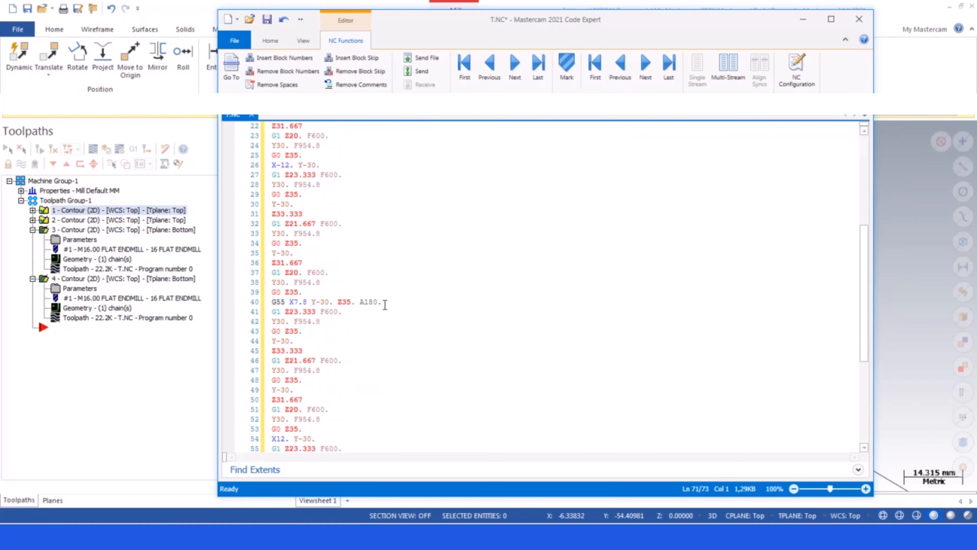
drag(385, 304, 273, 303)
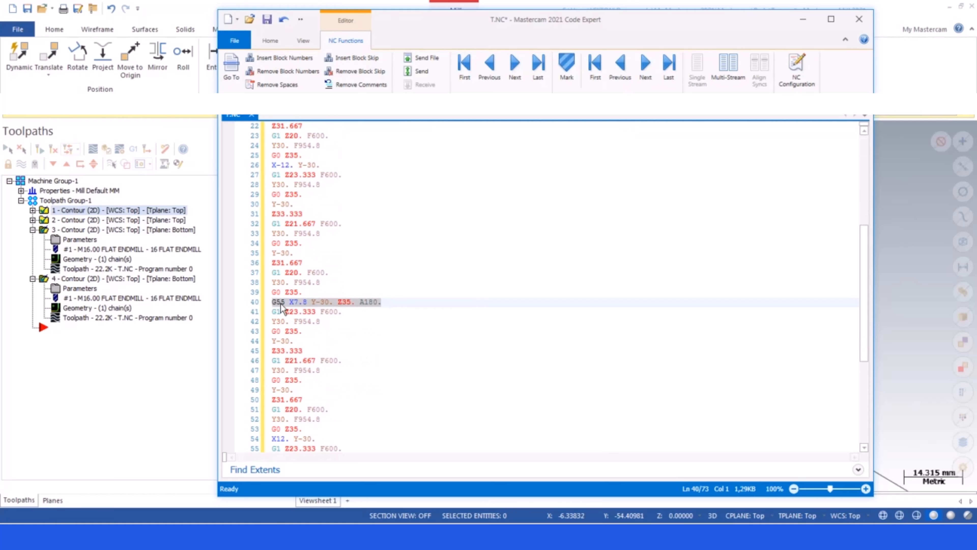
scroll(372, 278, up, 7)
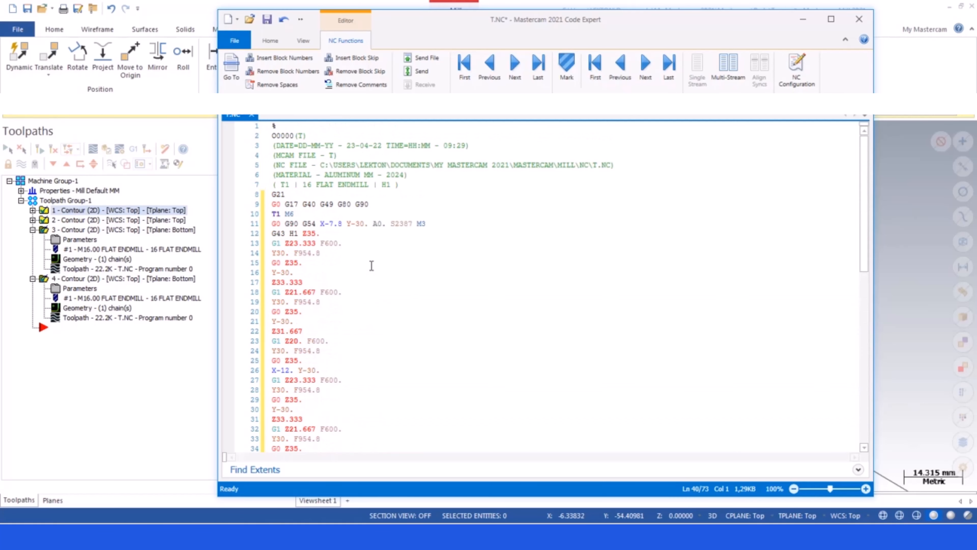
drag(390, 225, 372, 226)
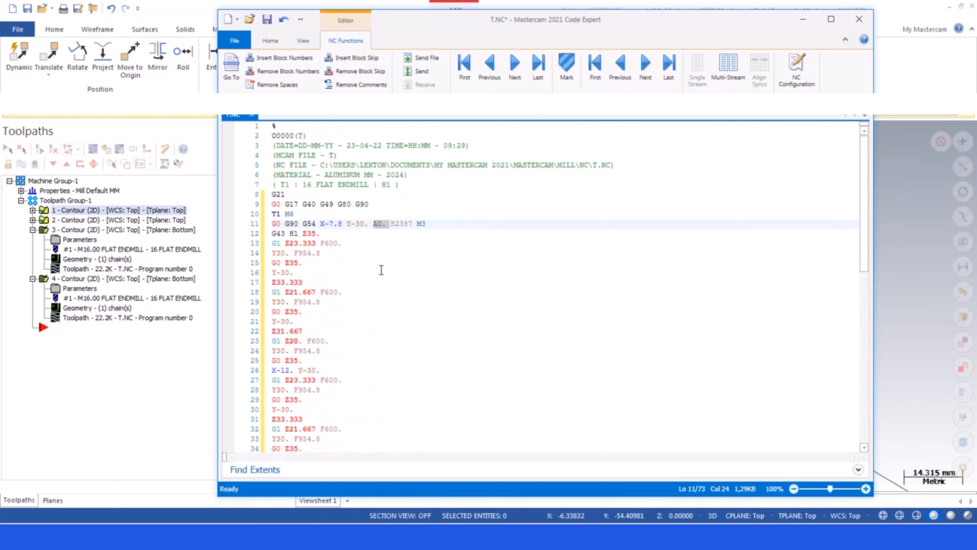
scroll(381, 271, down, 7)
Change the work offset on the A180. line from G55 to G54, saving T.NC and closing the code editor
click(285, 303)
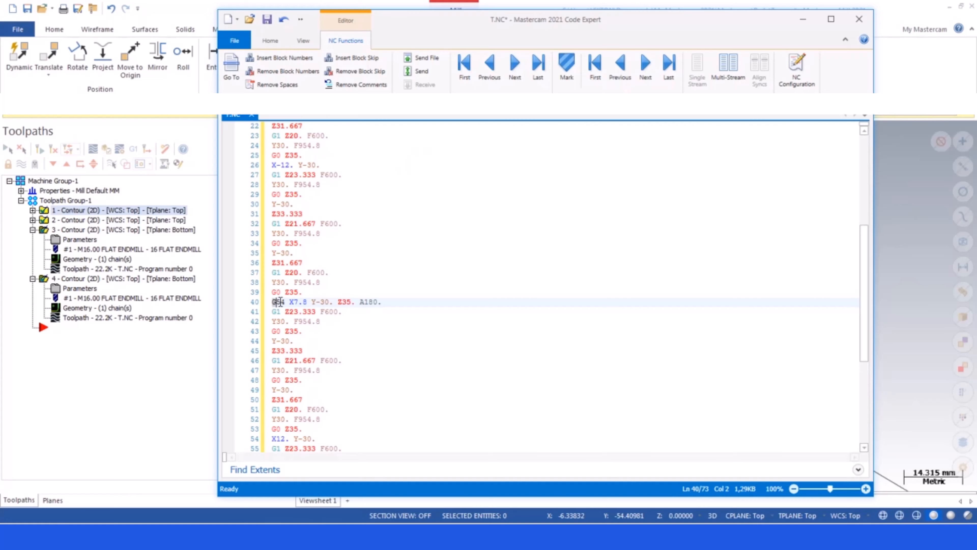
scroll(342, 270, up, 6)
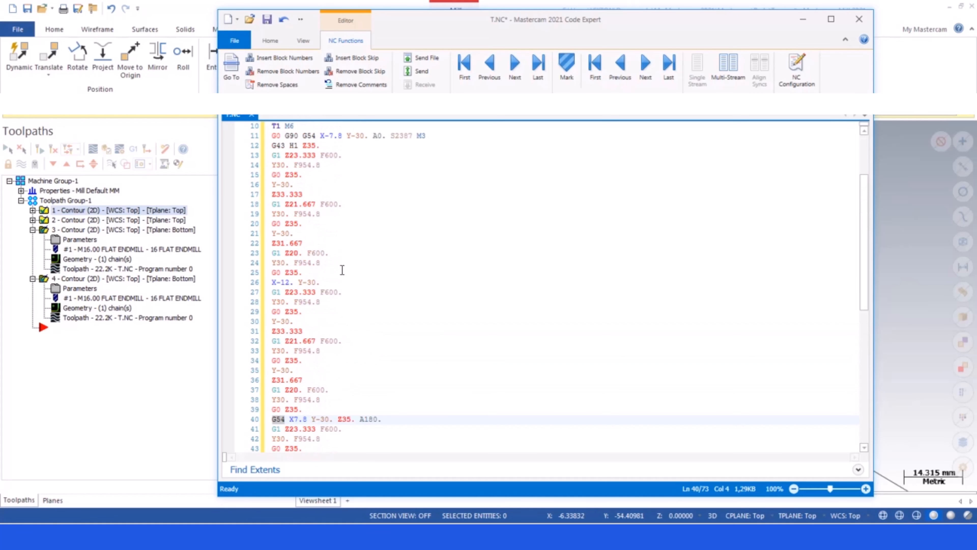
click(267, 18)
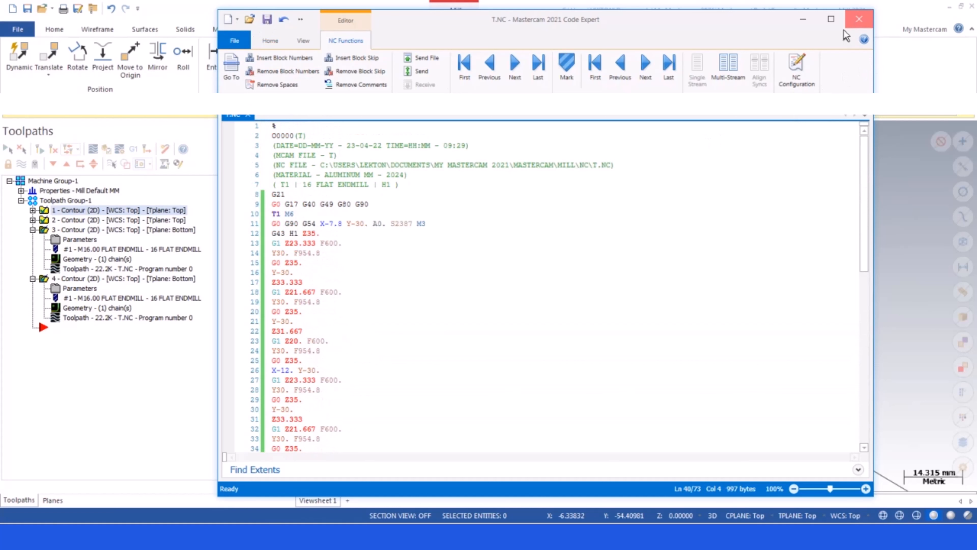
click(859, 19)
Hide the toolpaths of all four contour operations so only the wireframe is displayed
scroll(473, 222, down, 1)
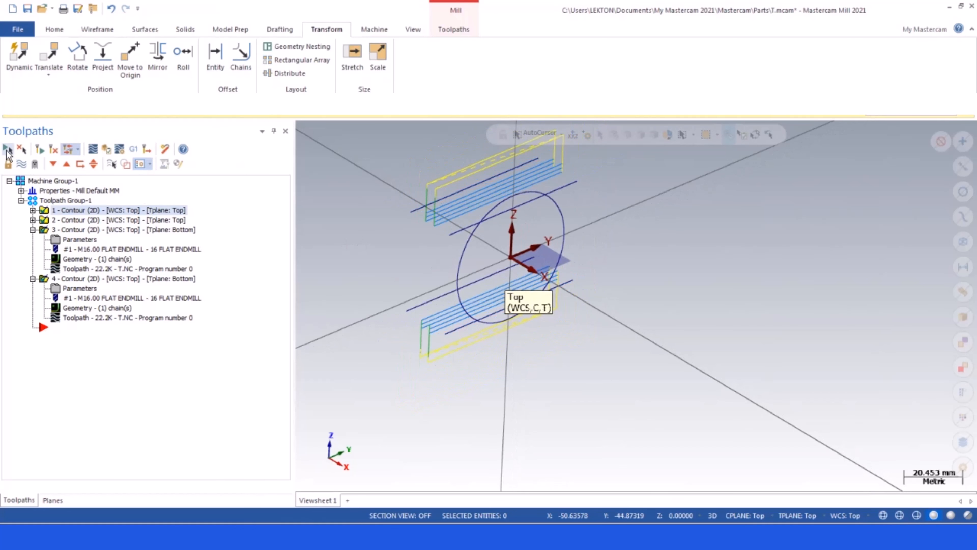
click(21, 163)
click(22, 164)
click(21, 164)
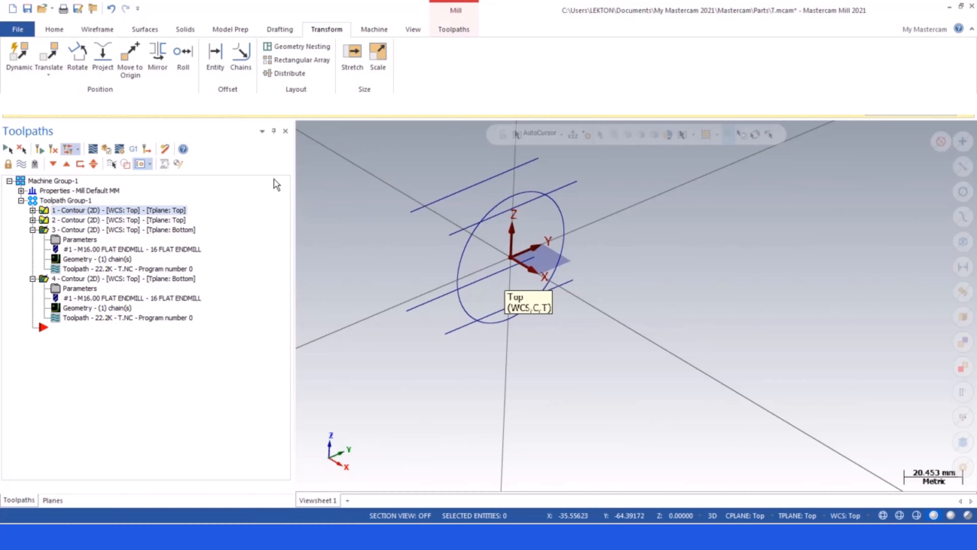
Turn on the Levels manager and bring the Planes manager to the front
click(414, 32)
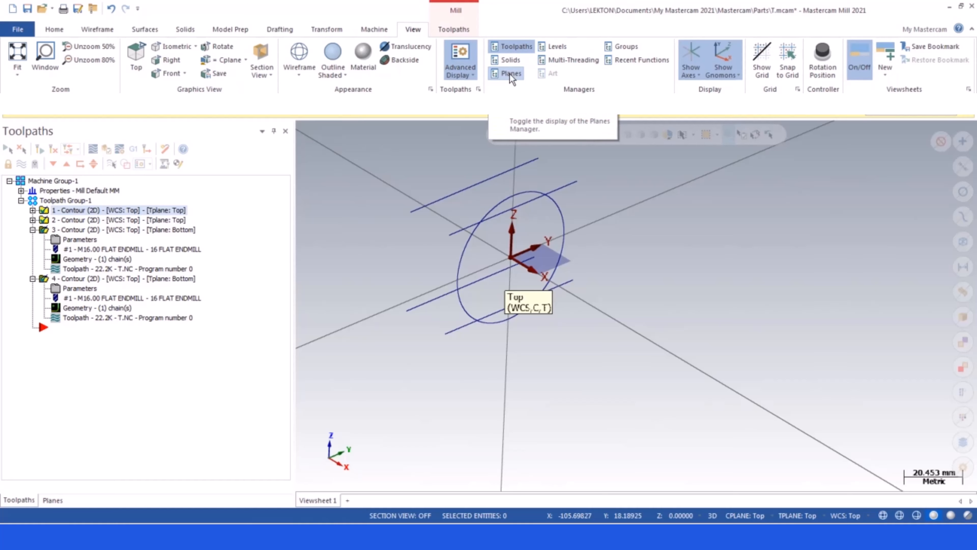
click(556, 50)
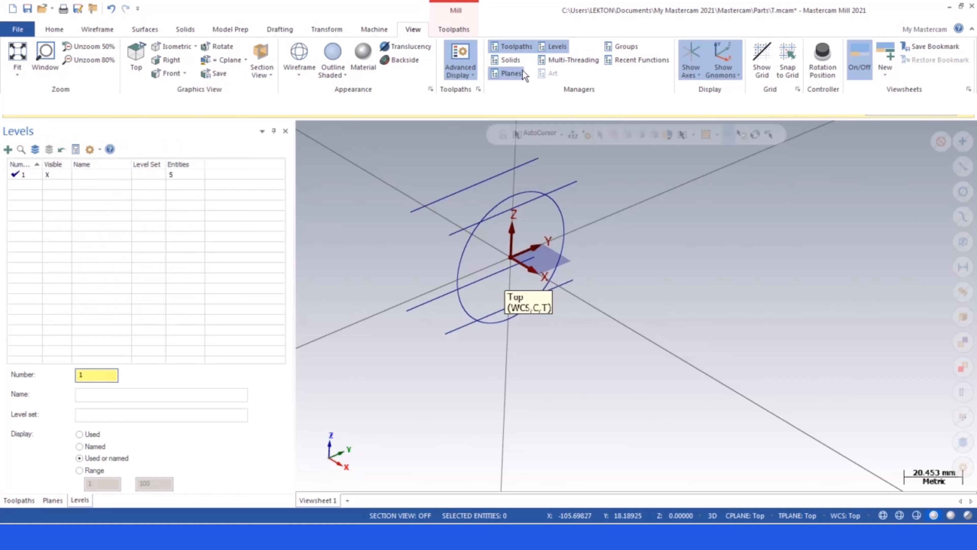
click(507, 72)
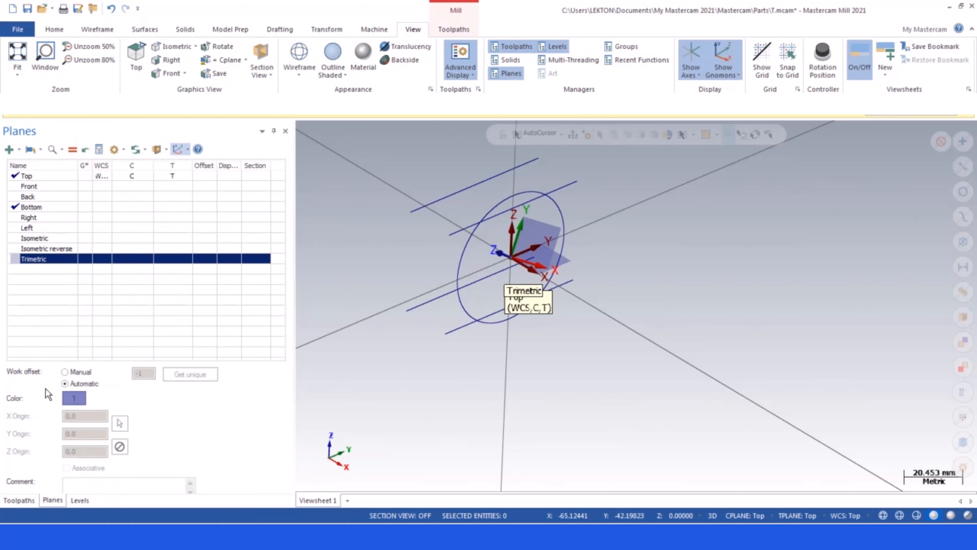
click(53, 501)
click(106, 31)
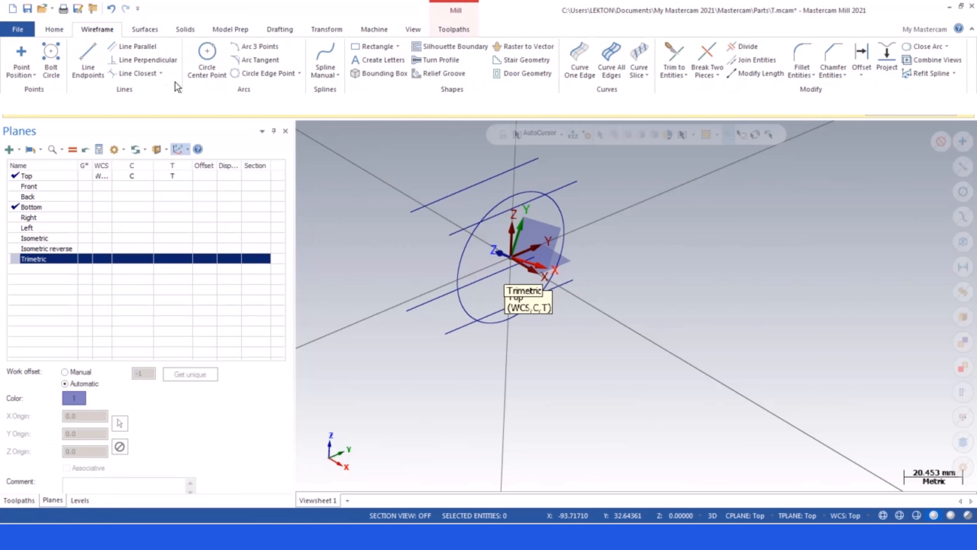
click(19, 500)
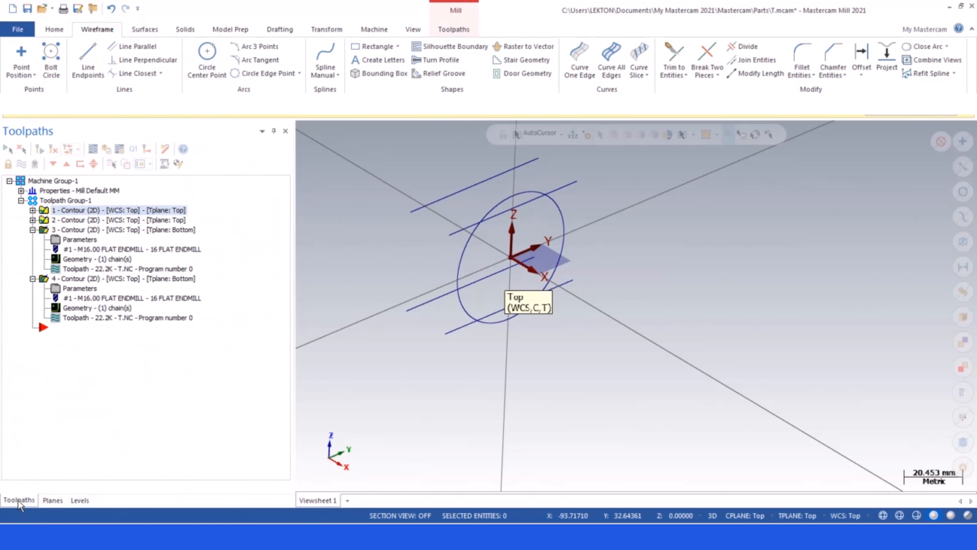
click(52, 500)
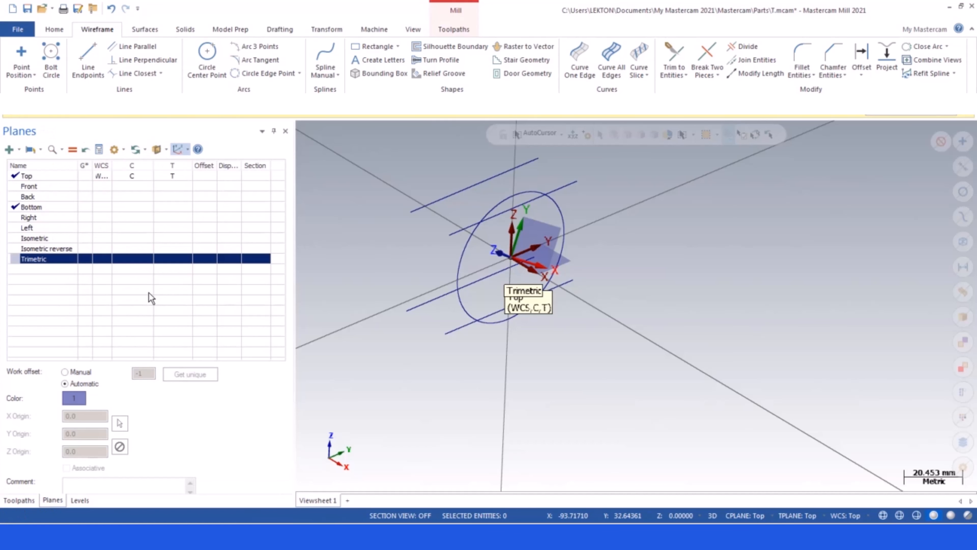
Duplicate the Top plane and rename the copy wcs-60
click(30, 177)
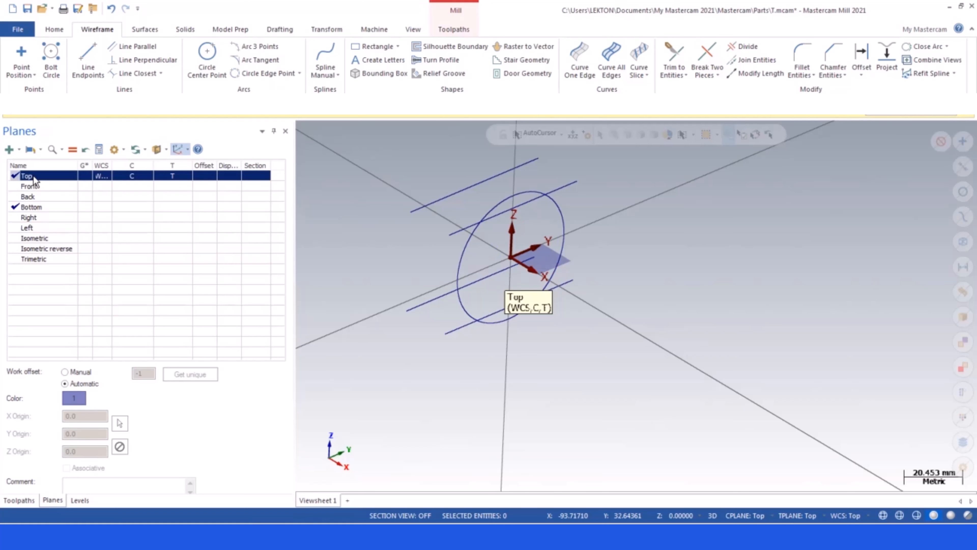
right_click(35, 179)
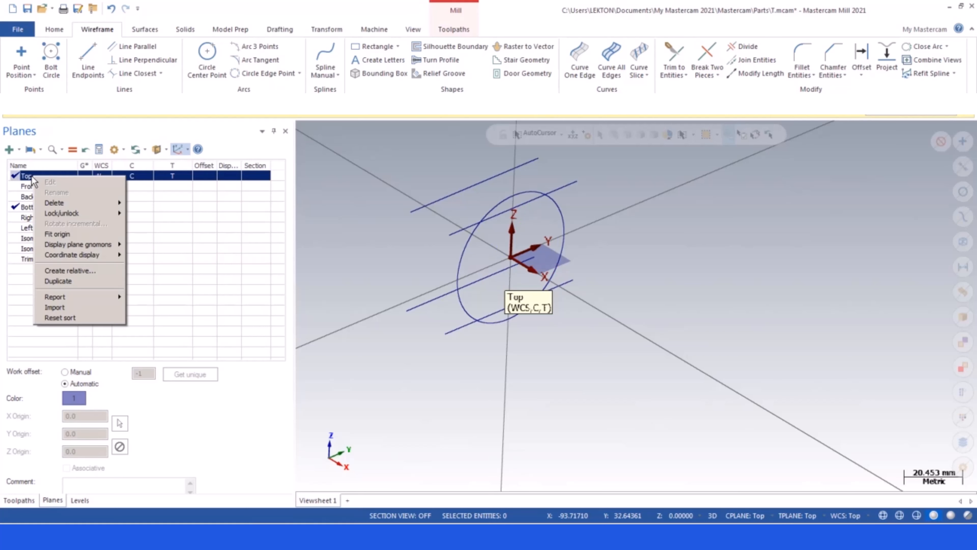
click(68, 282)
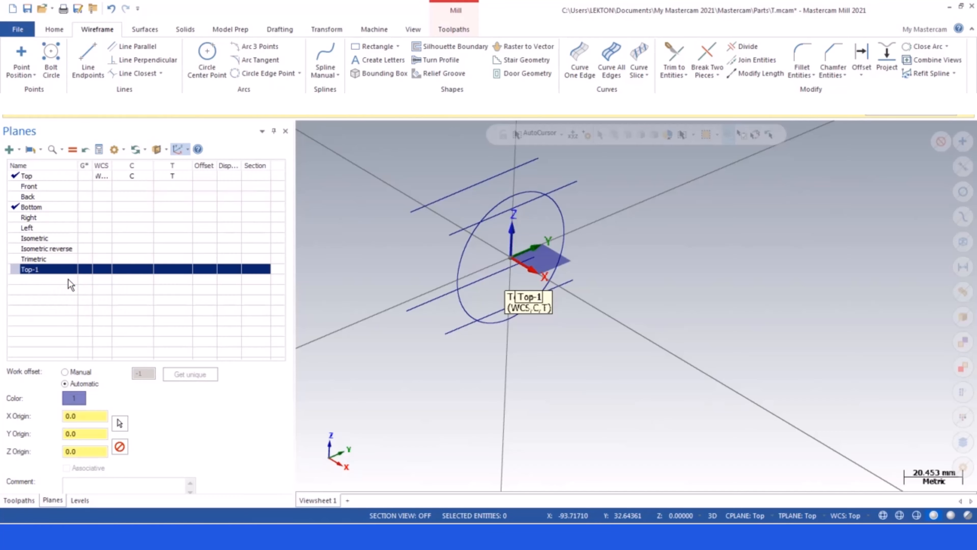
right_click(44, 274)
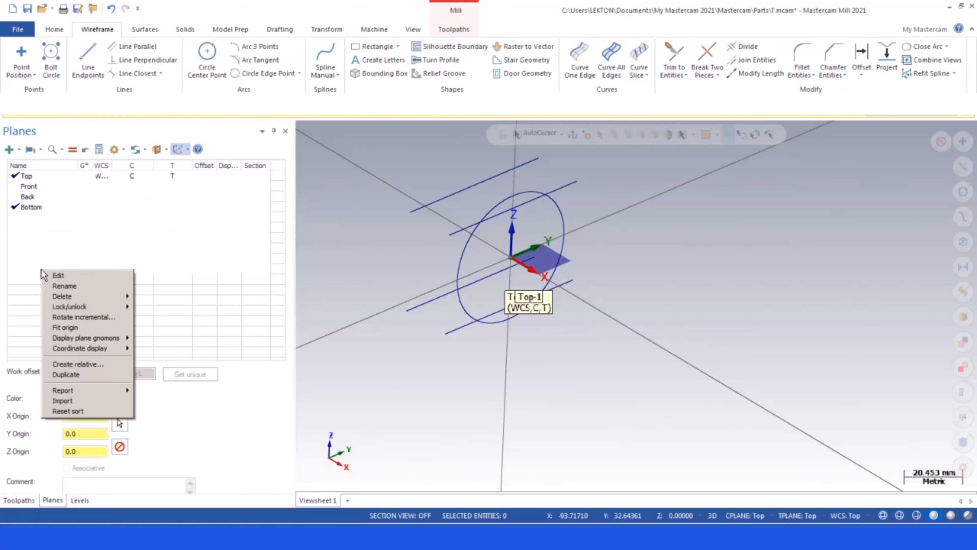
click(67, 285)
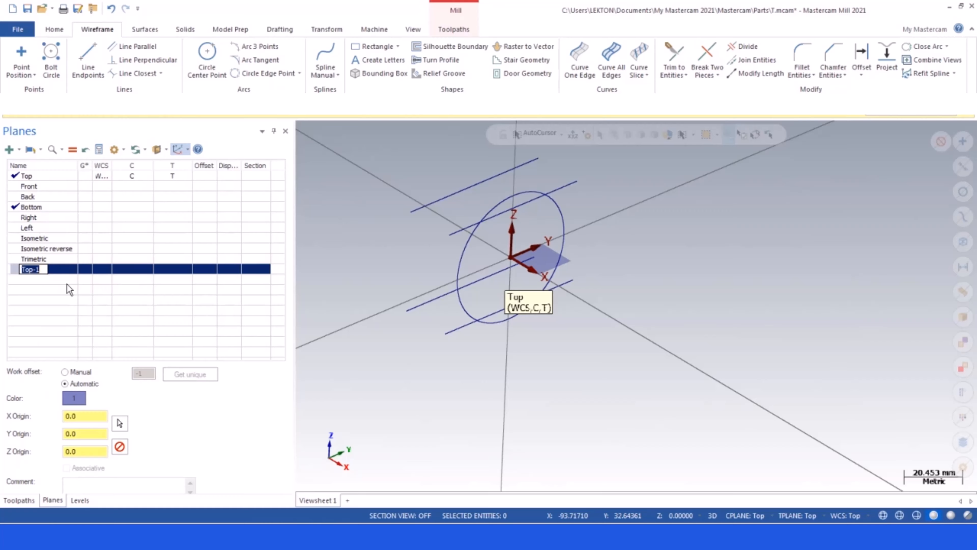
text(z-)
key(BackSpace)
key(BackSpace)
text(wcs)
key(Return)
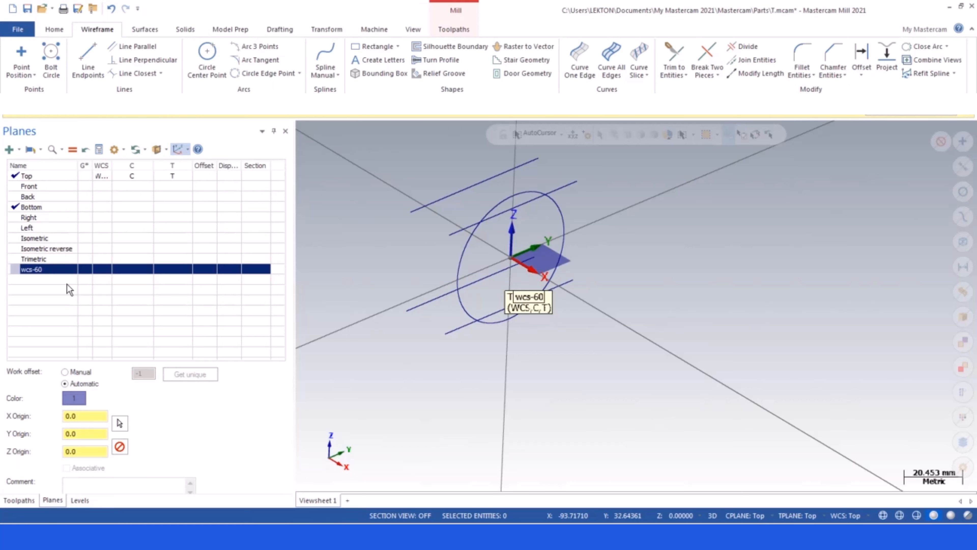
Rotate the wcs-60 plane 60 degrees about X and make it the WCS, construction plane and tool plane
right_click(47, 274)
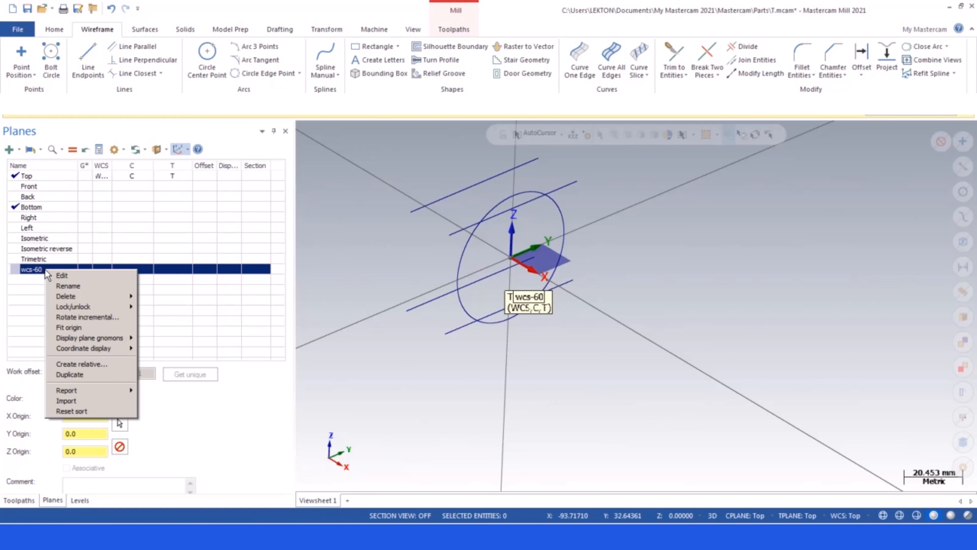
click(90, 316)
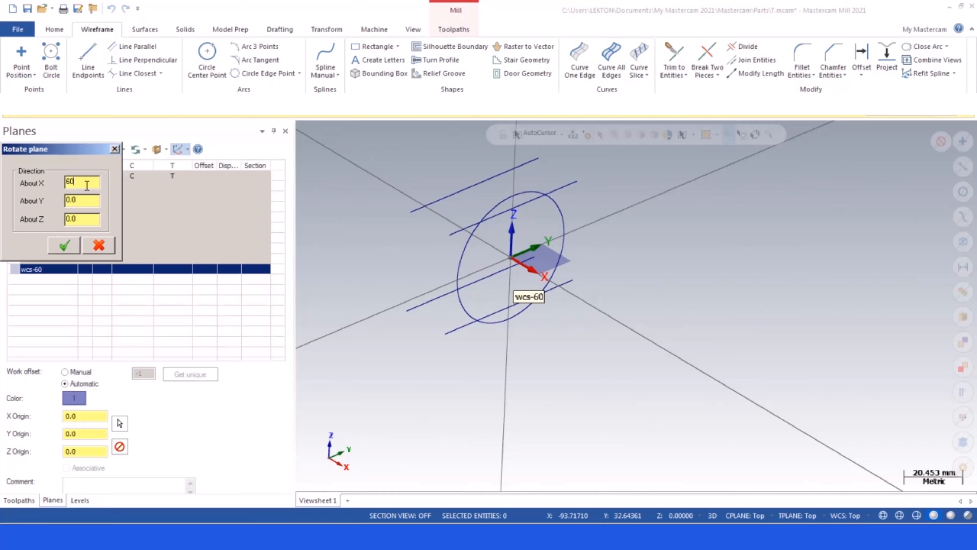
text(60)
key(Return)
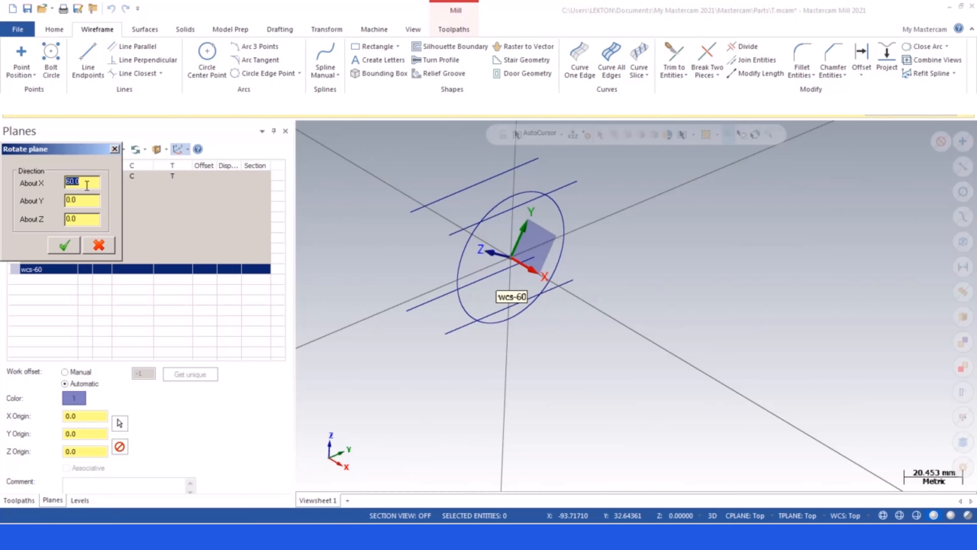
click(62, 242)
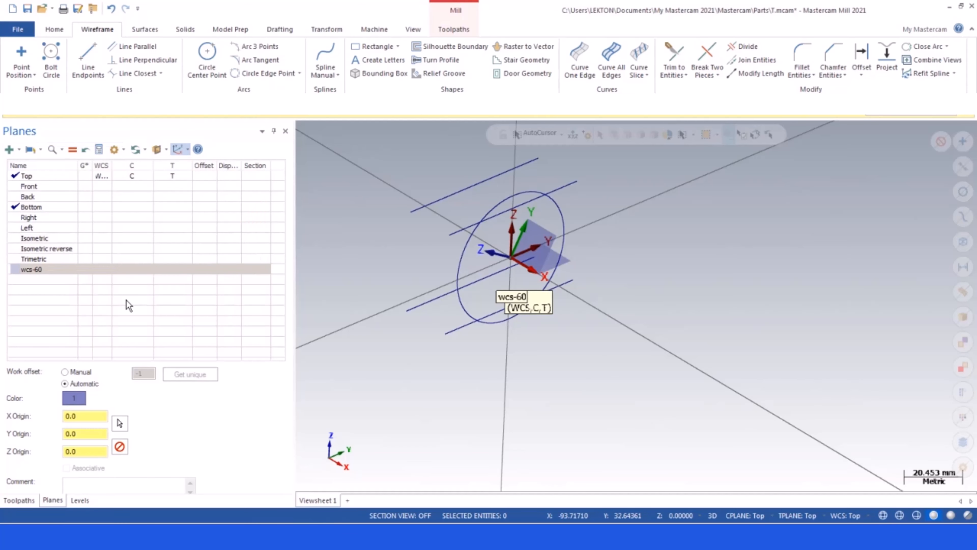
click(103, 274)
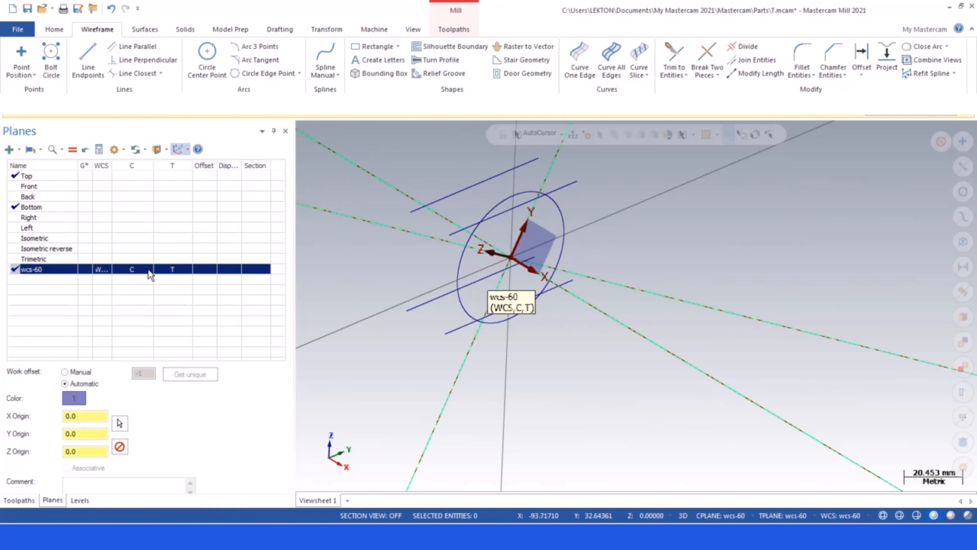
mouse_move(421, 280)
middle_down()
mouse_move(355, 265)
mouse_move(480, 291)
mouse_move(375, 275)
mouse_move(448, 283)
mouse_move(436, 305)
mouse_move(423, 299)
middle_up()
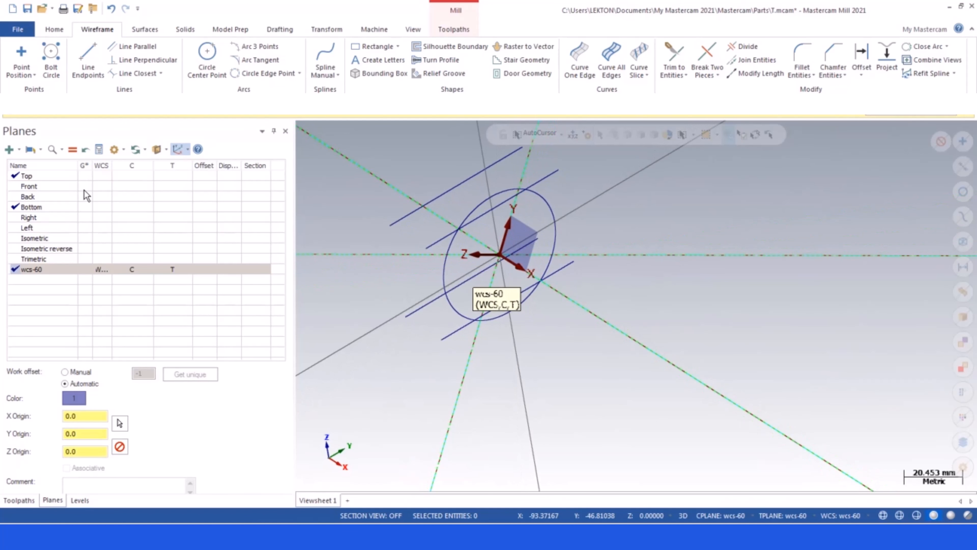
Switch the WCS, construction plane and tool plane to Top and back to wcs-60 to compare their axes
click(101, 176)
click(126, 177)
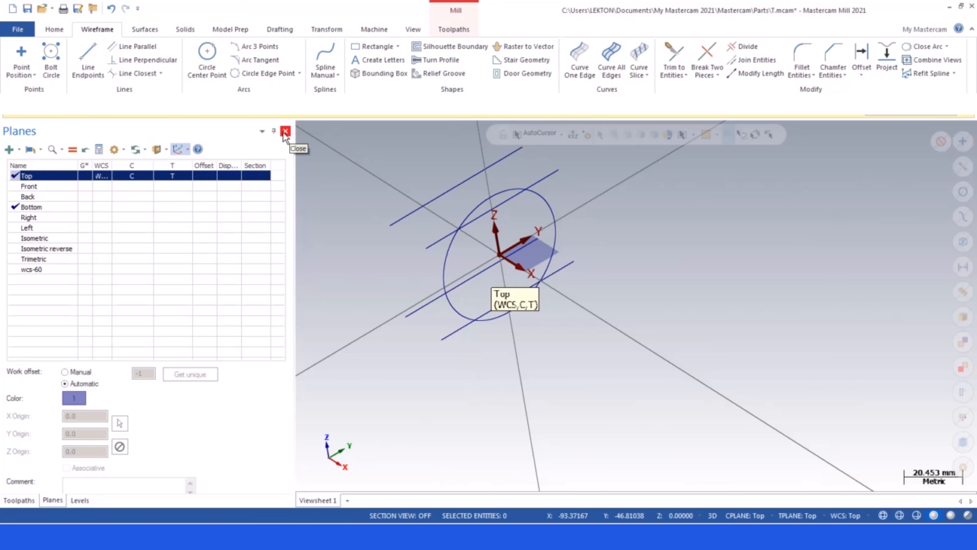
click(101, 269)
click(127, 270)
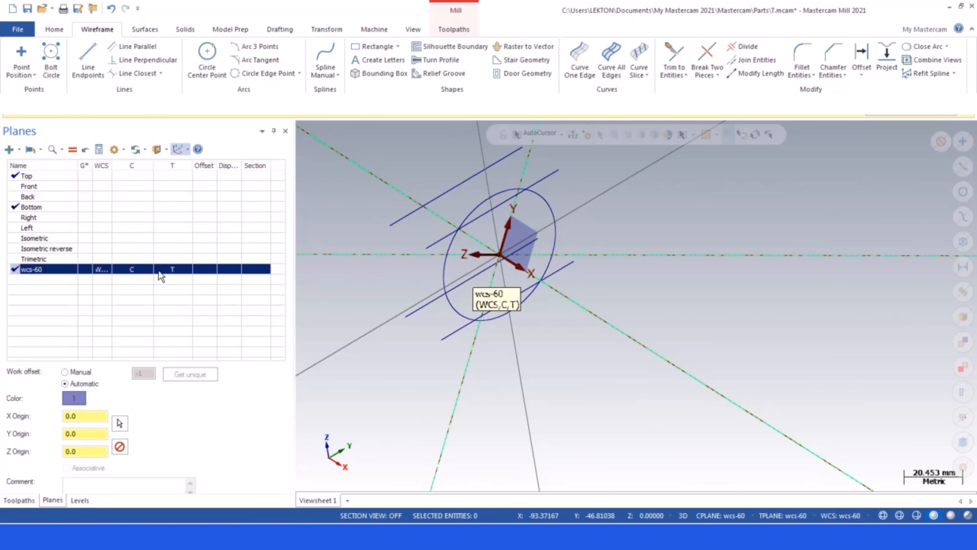
mouse_move(423, 323)
middle_down()
mouse_move(411, 269)
mouse_move(399, 284)
mouse_move(402, 324)
mouse_move(399, 280)
mouse_move(406, 313)
mouse_move(443, 321)
mouse_move(432, 323)
middle_up()
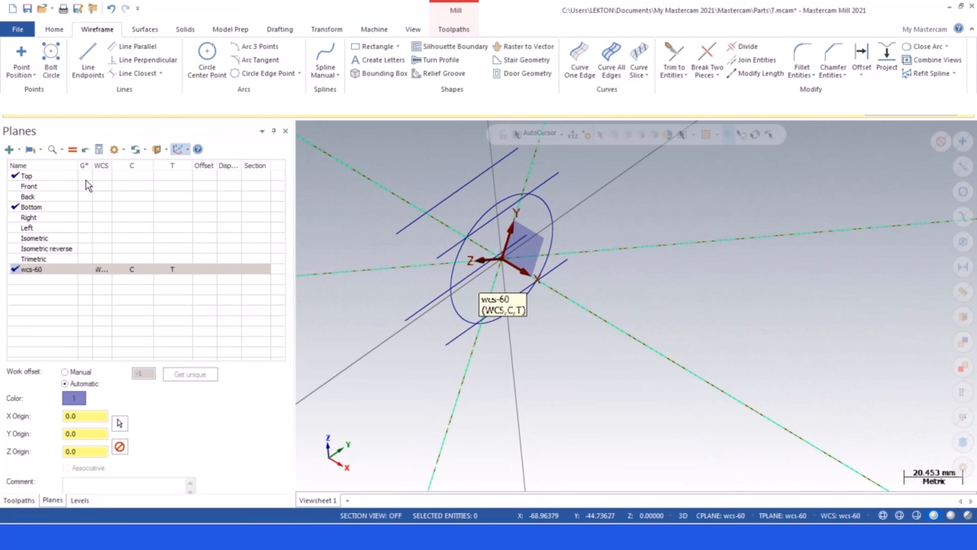
Make Top the WCS, construction plane and tool plane
click(97, 176)
click(87, 177)
click(133, 175)
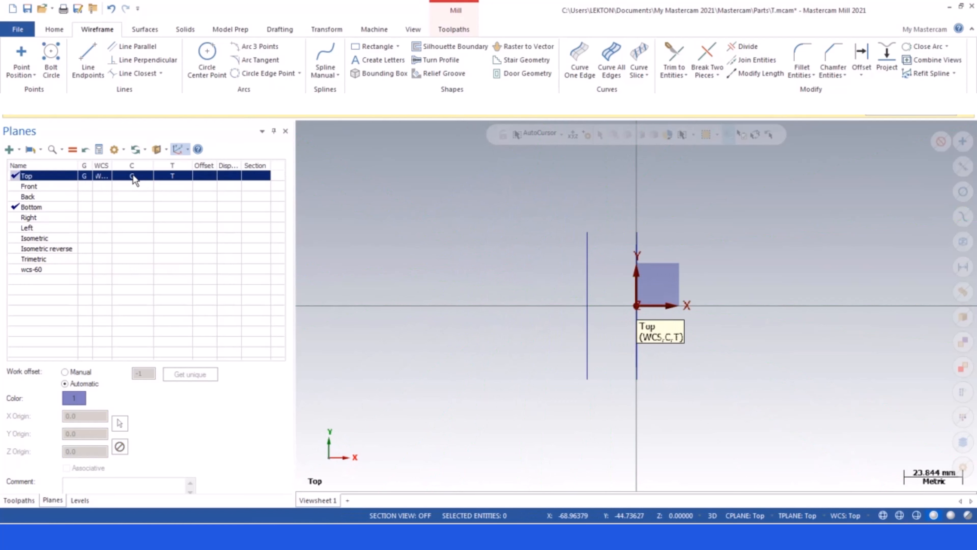
middle_drag(559, 343, 451, 285)
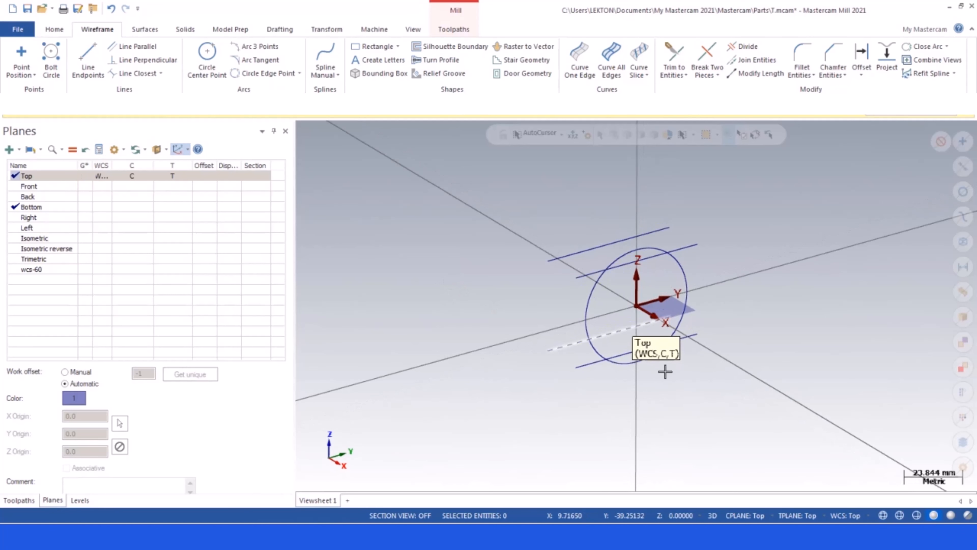
scroll(689, 352, up, 4)
scroll(672, 297, down, 3)
scroll(687, 260, up, 2)
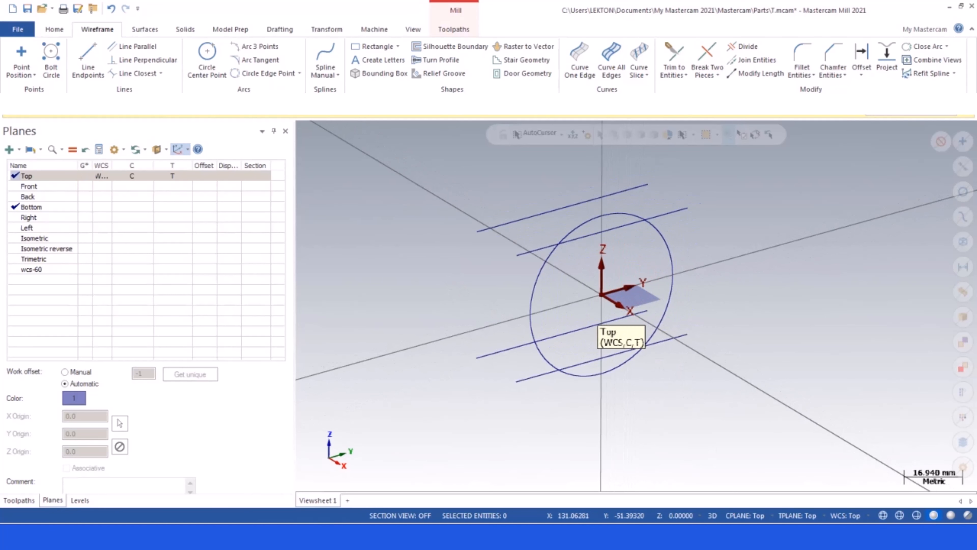
Set the construction and tool planes to Right, leaving Top as the WCS
click(742, 515)
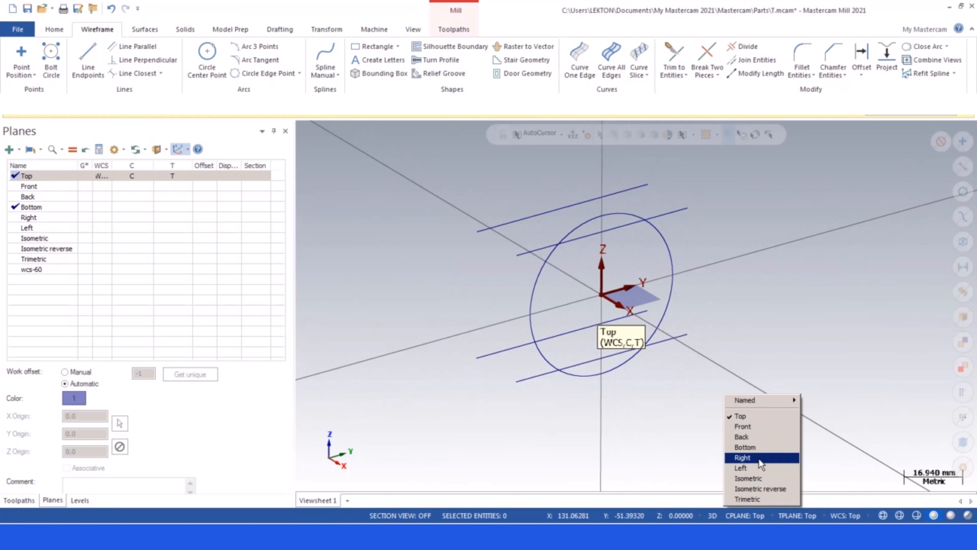
click(757, 457)
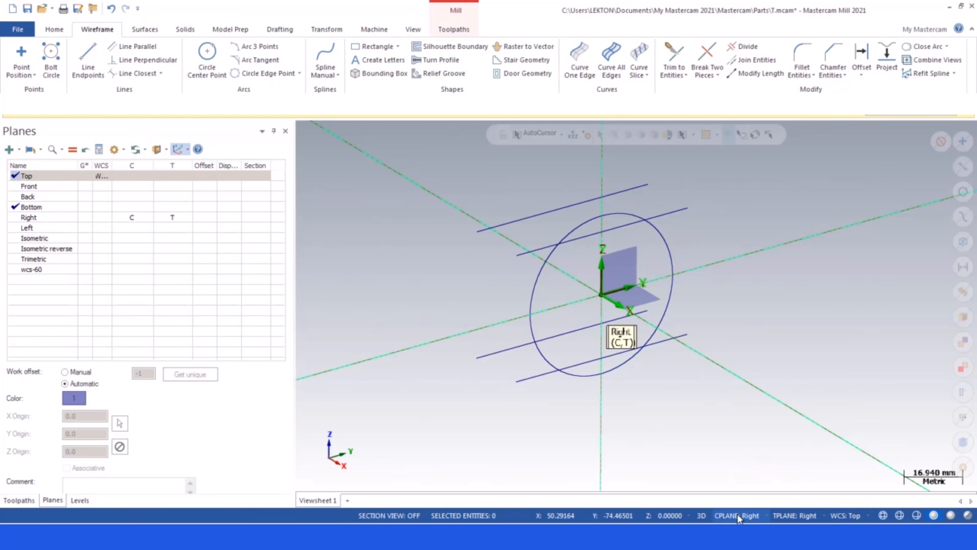
scroll(741, 403, up, 1)
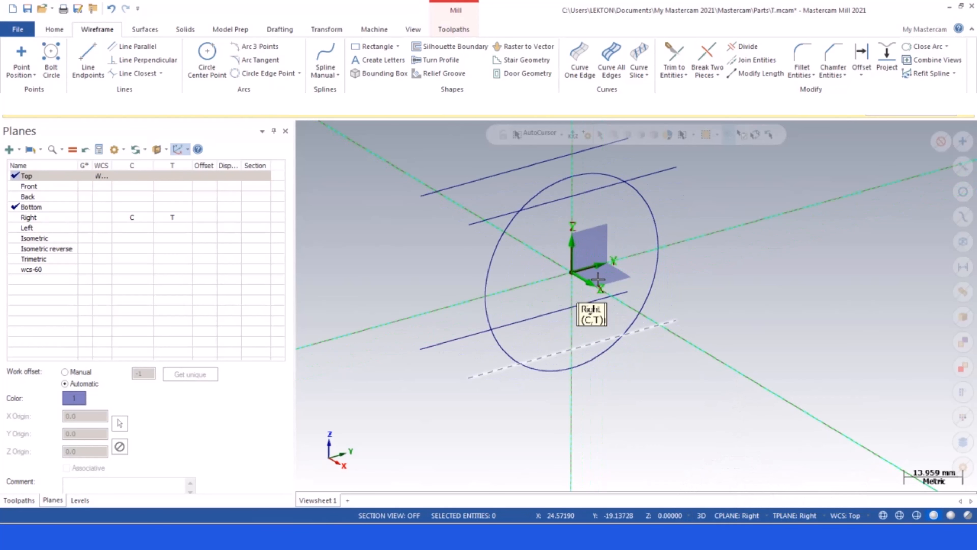
Create one copy of the two upper lines rotated 60 degrees about the origin, and clear the transform colors
click(327, 30)
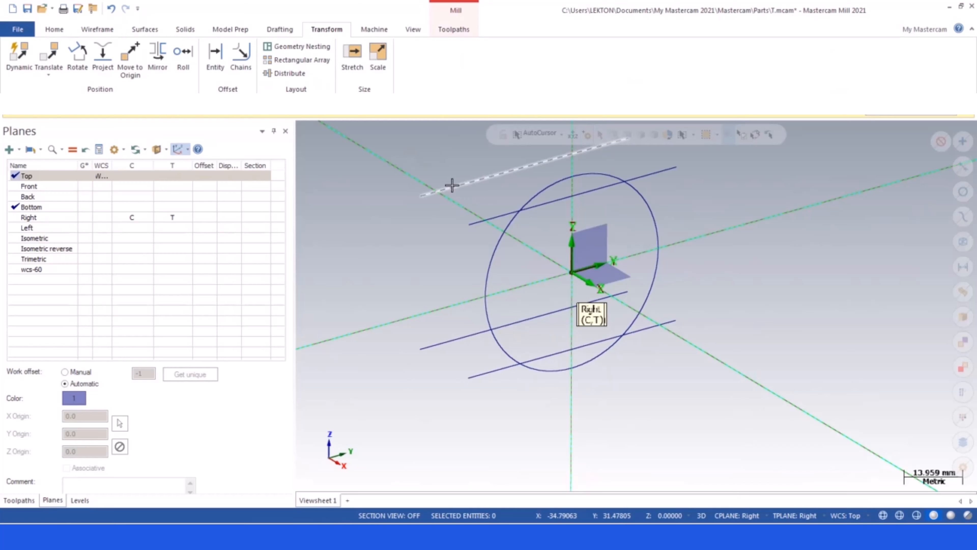
click(484, 218)
click(474, 183)
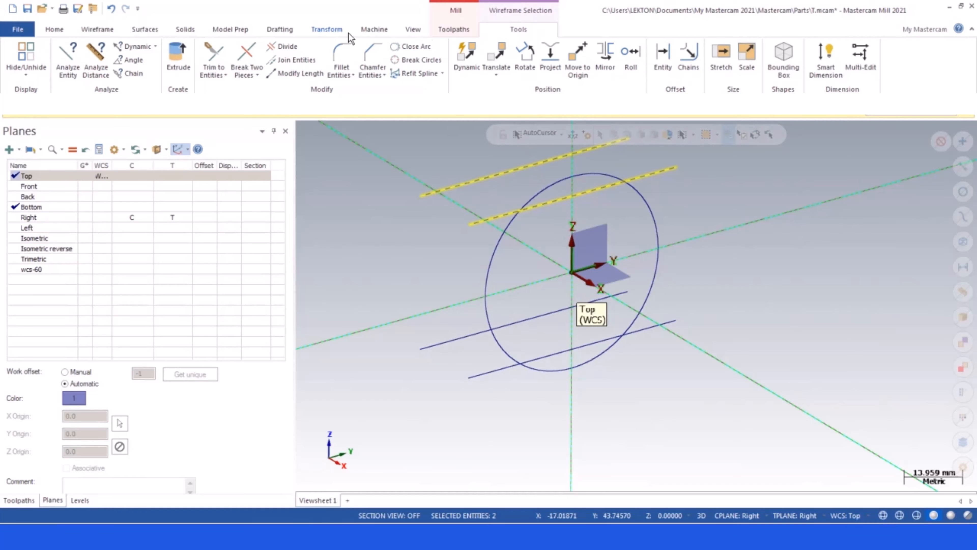
click(325, 31)
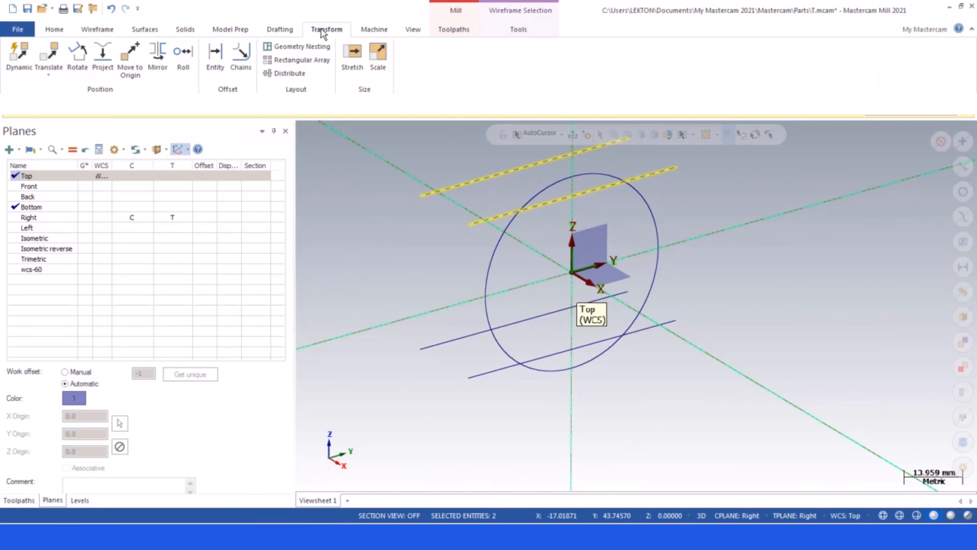
click(72, 54)
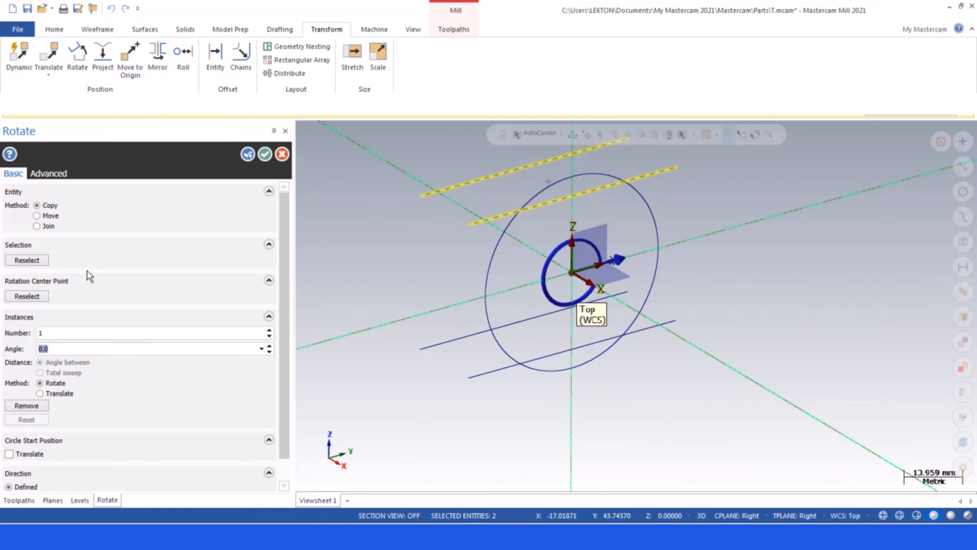
key(Return)
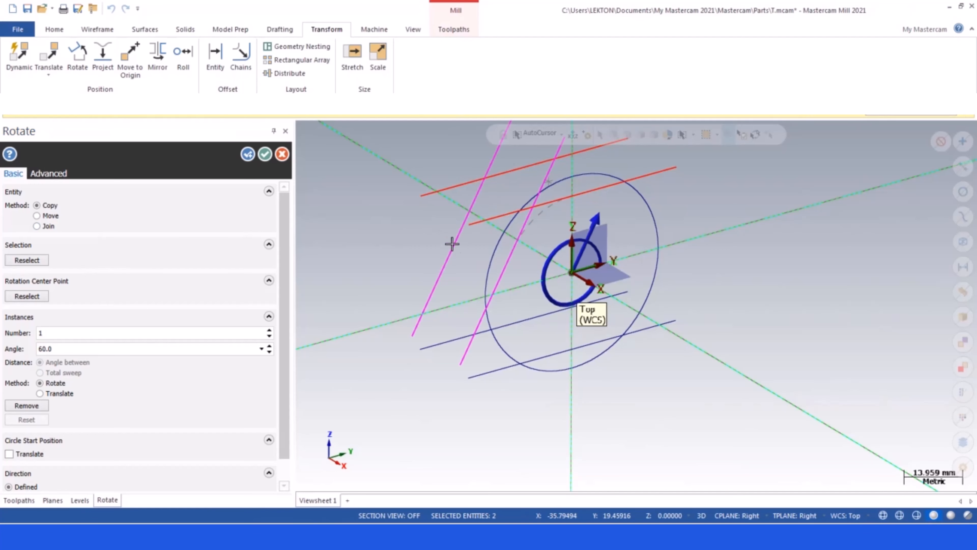
click(269, 159)
right_click(384, 212)
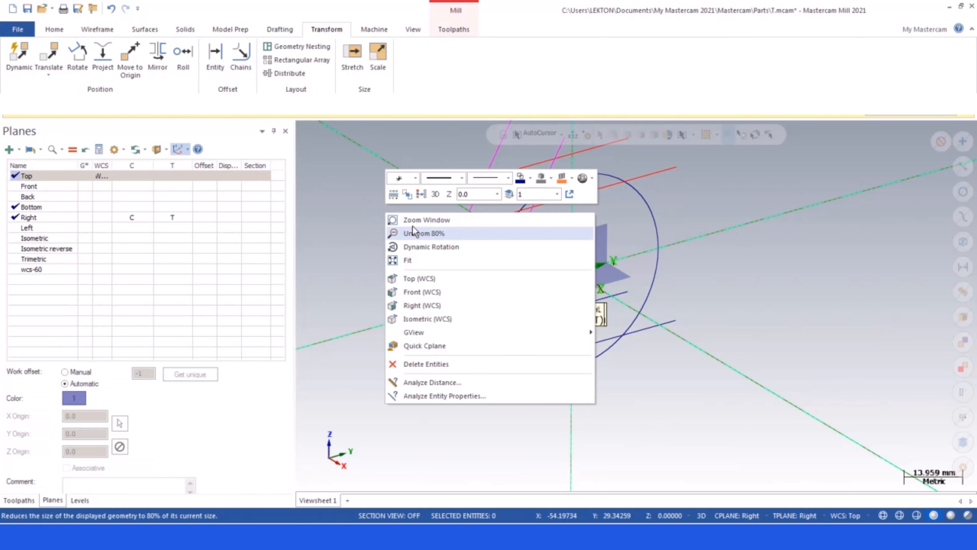
click(423, 193)
scroll(392, 228, down, 2)
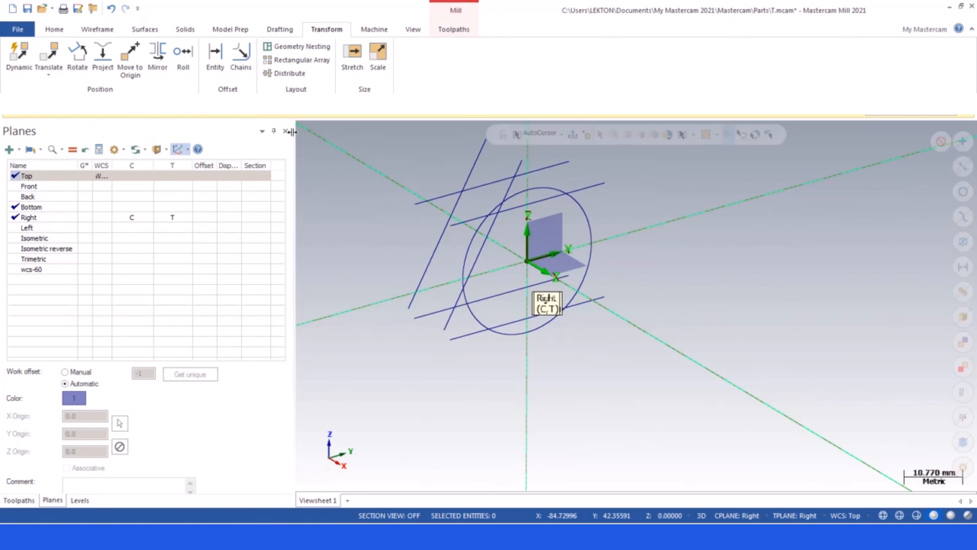
Set the construction and tool planes to Top
click(737, 515)
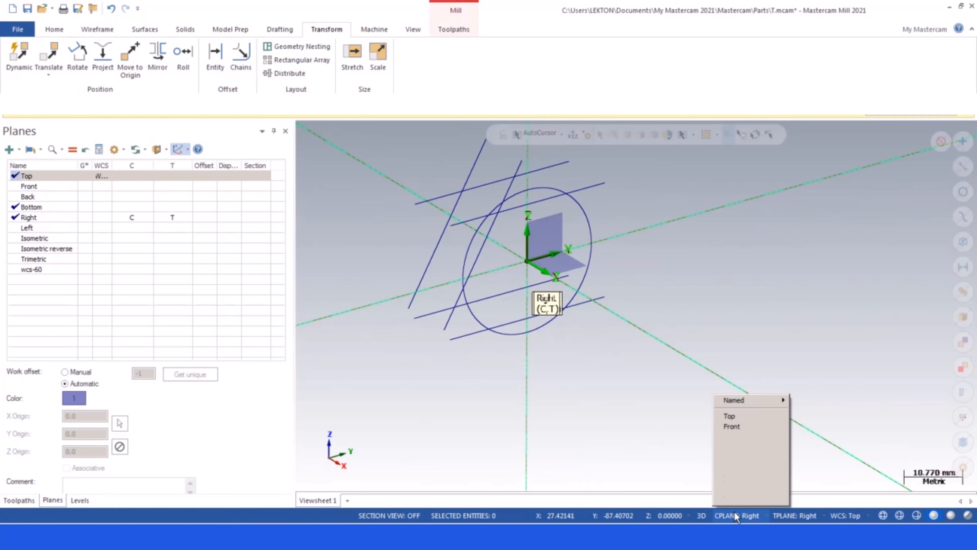
click(748, 414)
scroll(541, 360, down, 1)
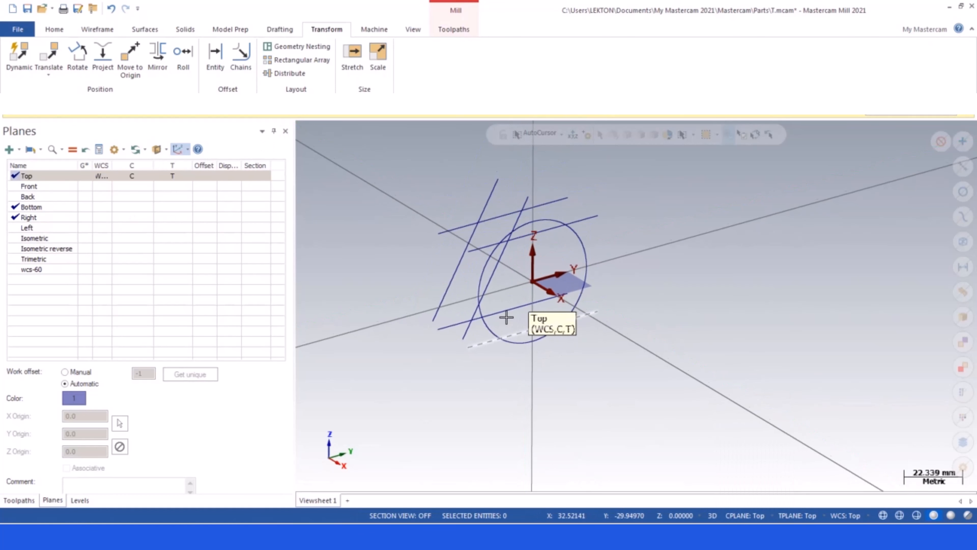
Copy contour operations 1 and 2 and paste the duplicates at the end of the toolpath group
click(20, 499)
click(33, 229)
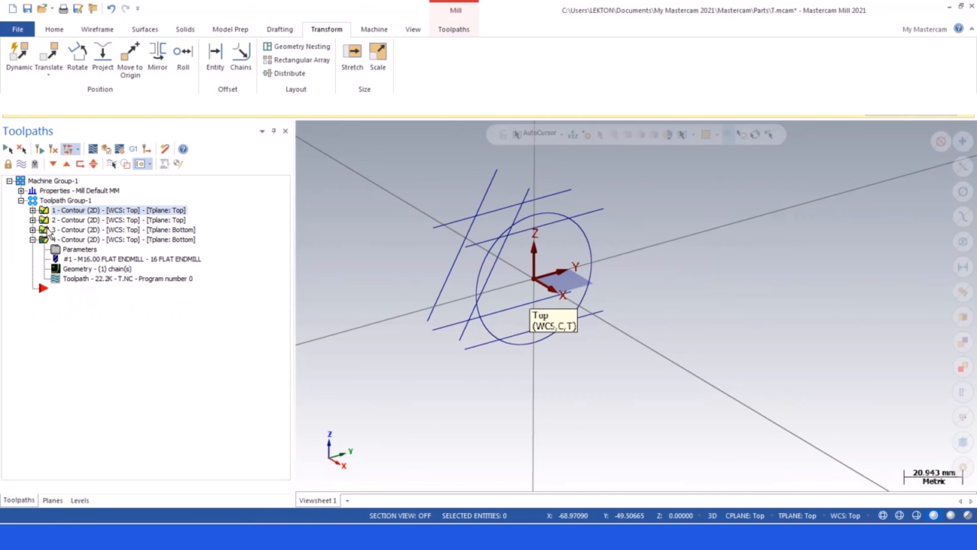
click(44, 231)
click(33, 239)
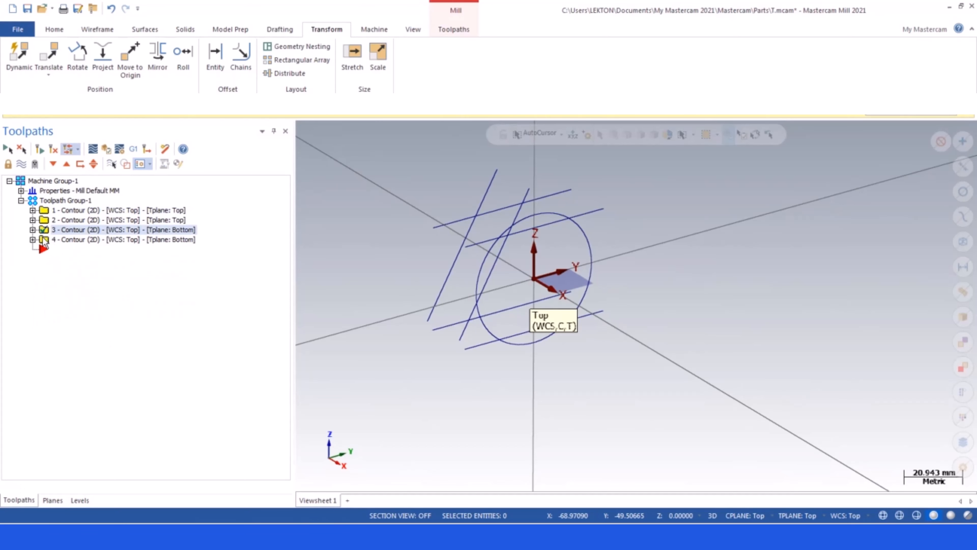
click(45, 211)
ctrl+click(44, 220)
right_click(45, 220)
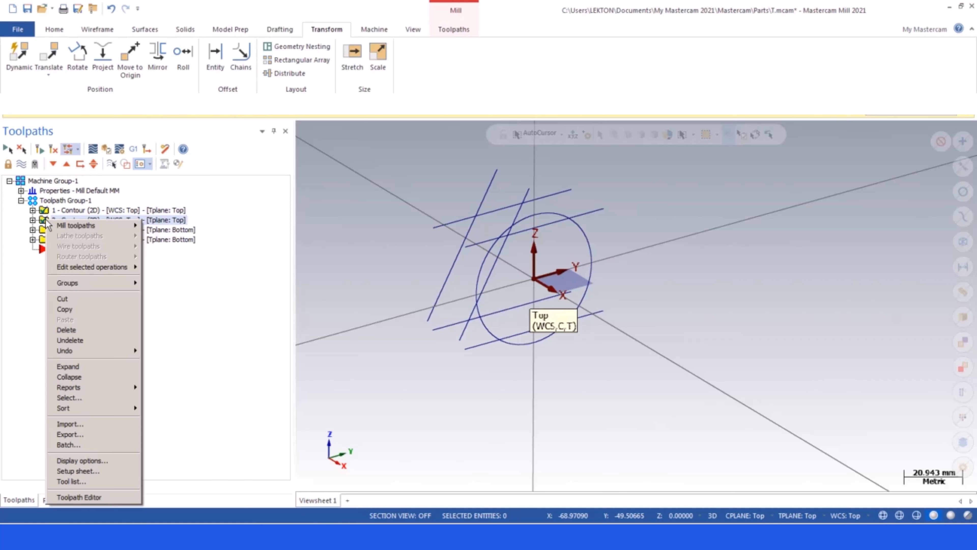
click(69, 309)
right_click(58, 253)
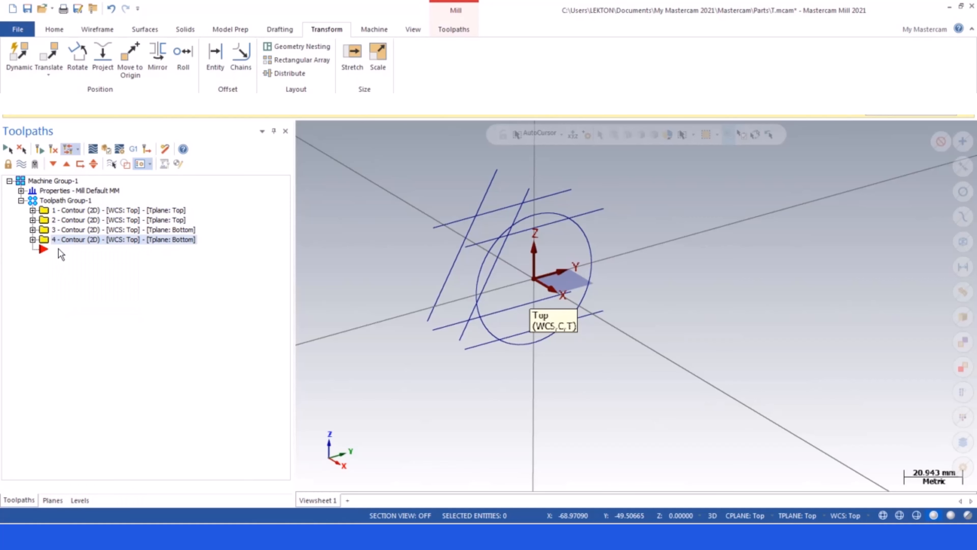
click(83, 338)
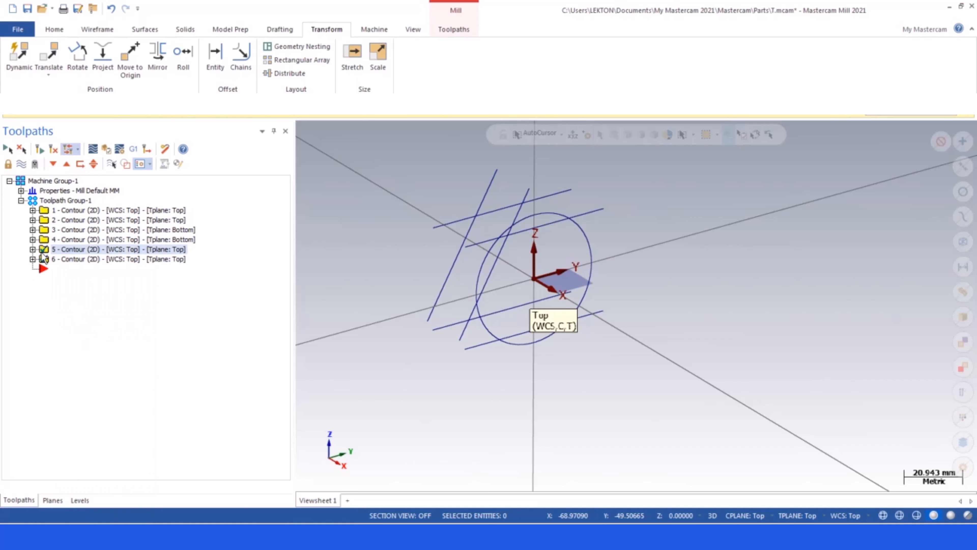
Replace the chain of contour operation 5 with the rotated line lying in the circle's plane
click(33, 249)
click(33, 298)
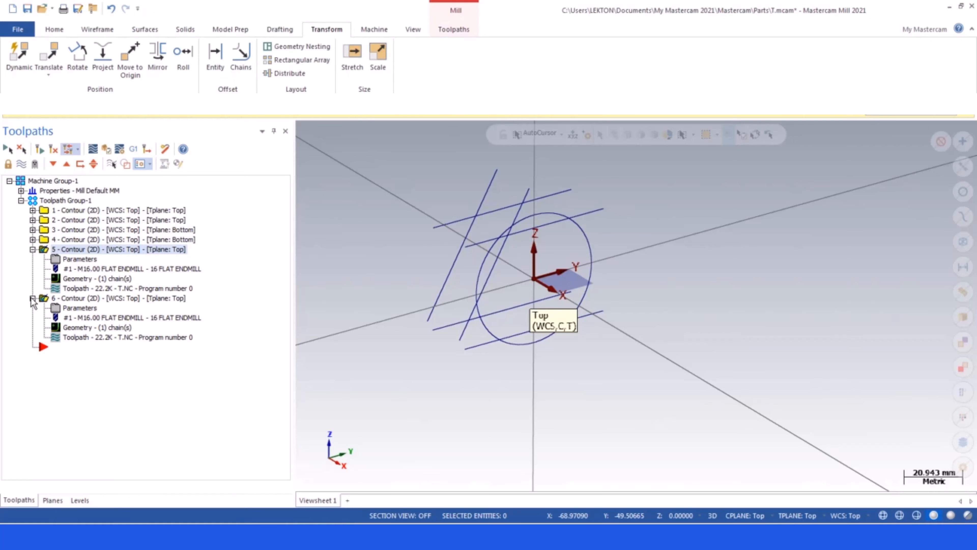
click(58, 280)
click(31, 167)
right_click(31, 166)
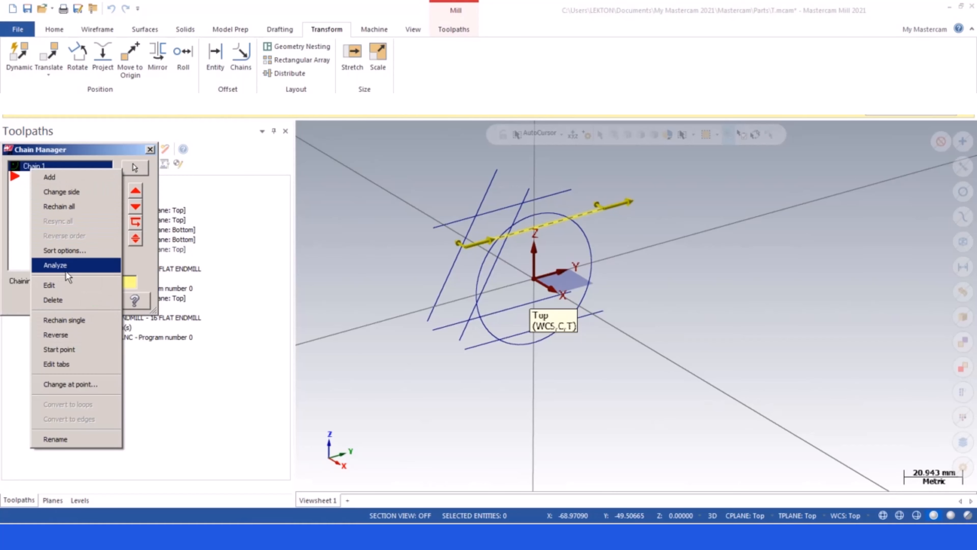
click(58, 300)
right_click(51, 196)
click(62, 205)
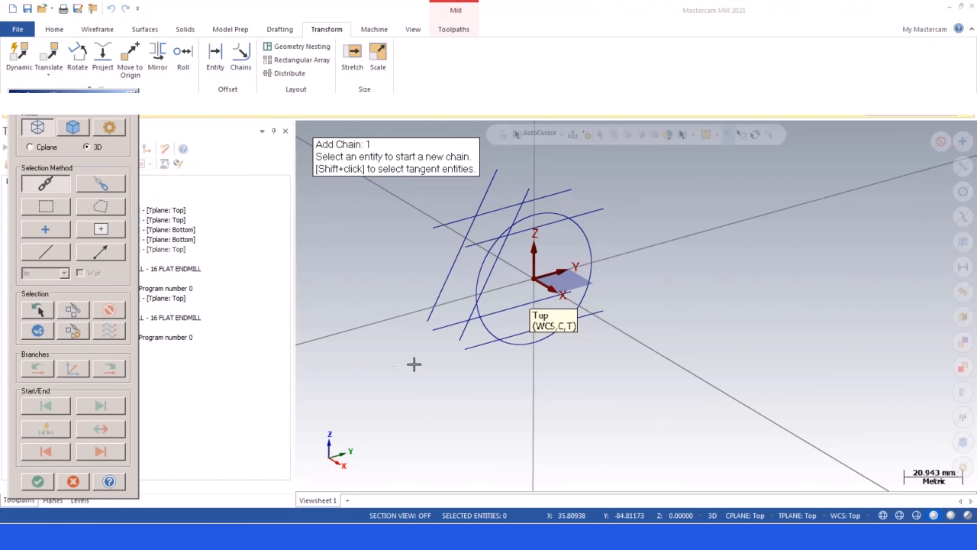
click(458, 342)
click(46, 481)
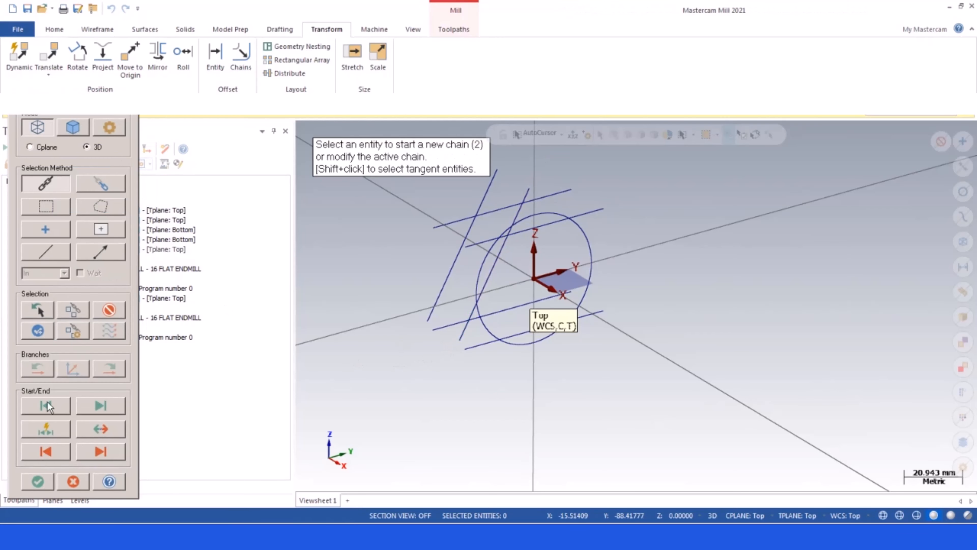
click(84, 304)
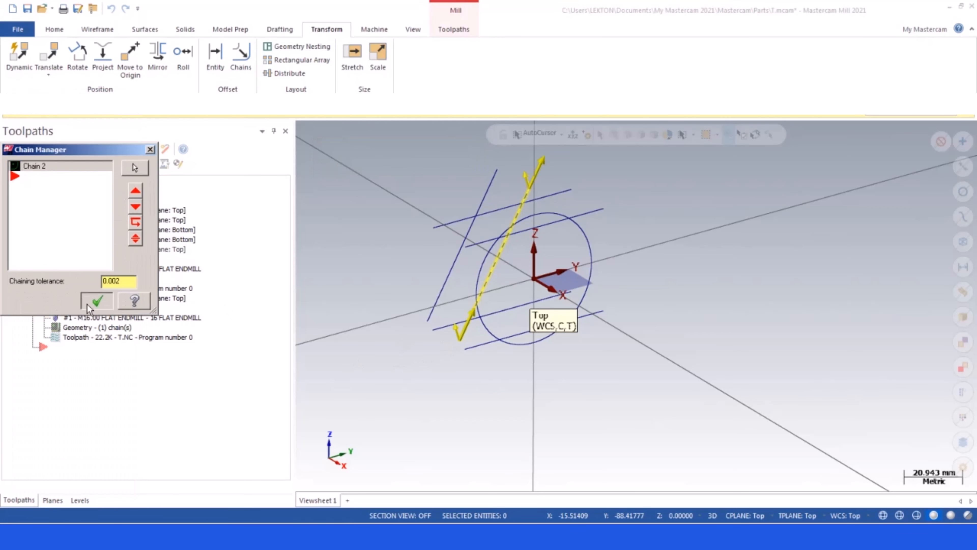
Replace the chain of contour operation 6 with the other rotated line, offset from the circle in negative X
click(59, 327)
right_click(32, 166)
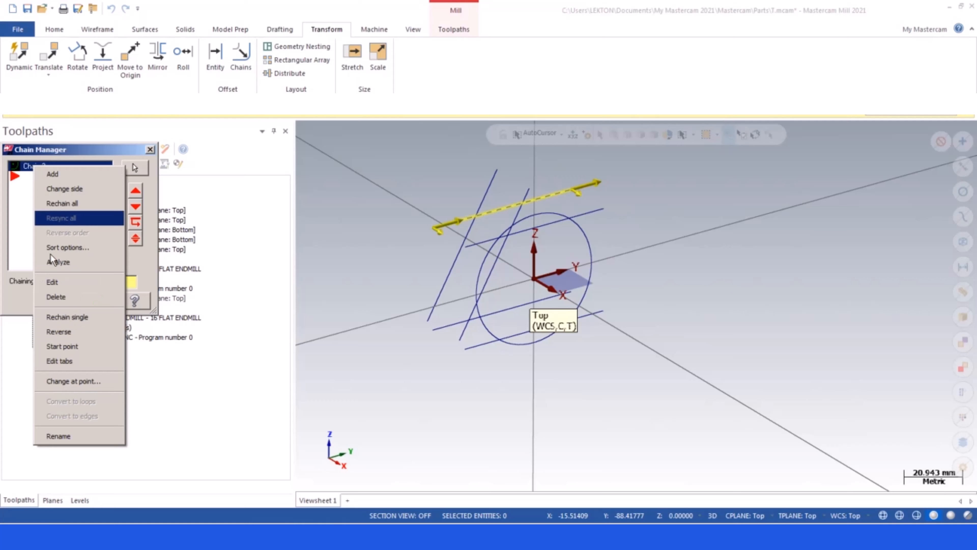
click(58, 298)
right_click(52, 226)
click(65, 226)
click(433, 322)
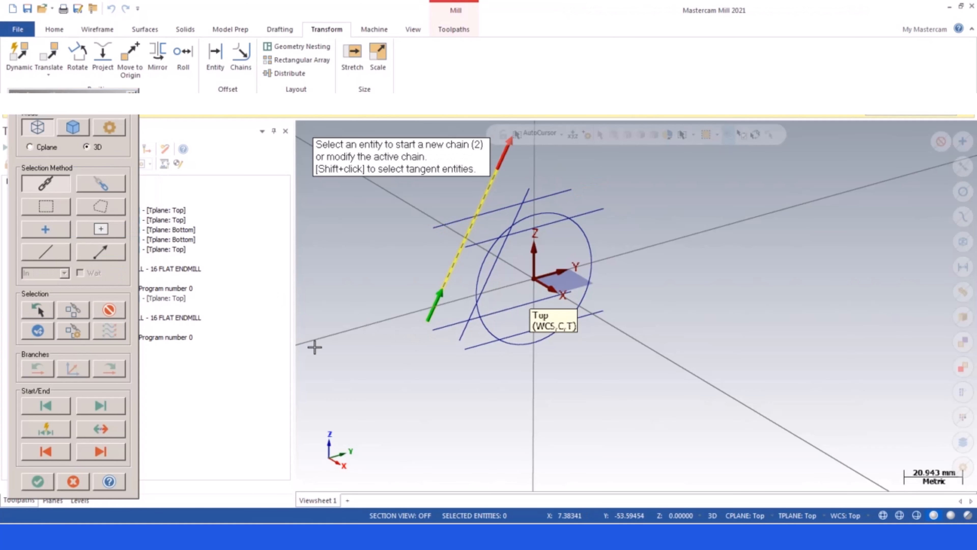
click(37, 482)
click(101, 305)
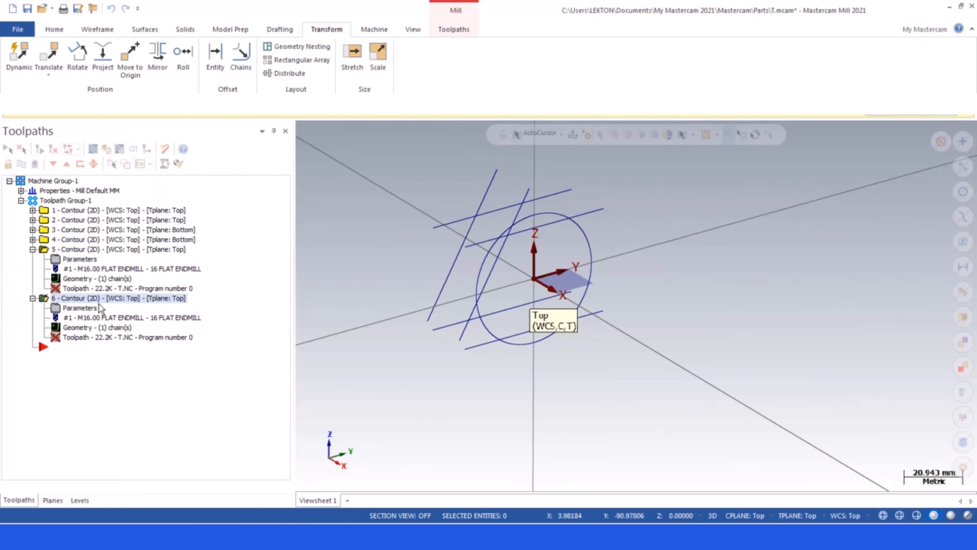
Set both the tool plane and the comp/construction plane of contour operation 5 to wcs-60
click(62, 260)
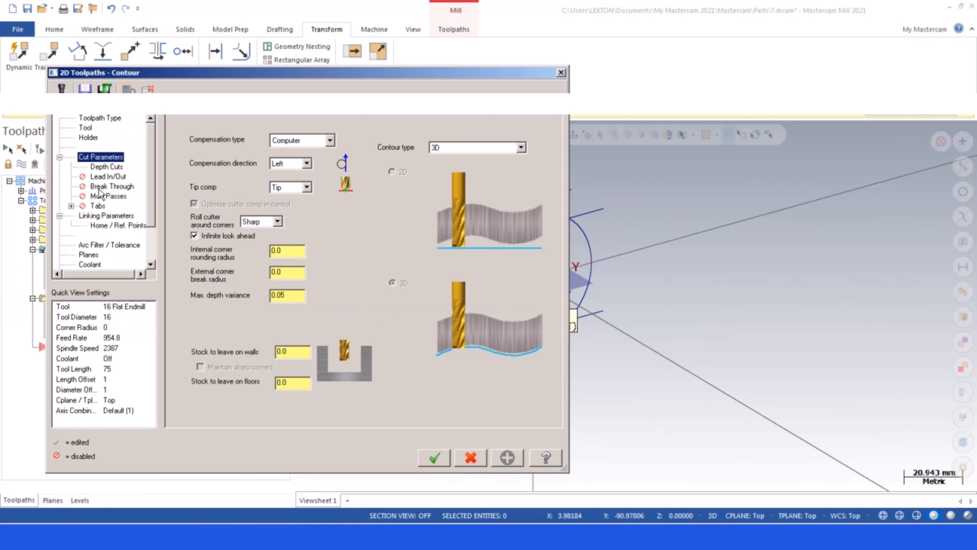
click(89, 256)
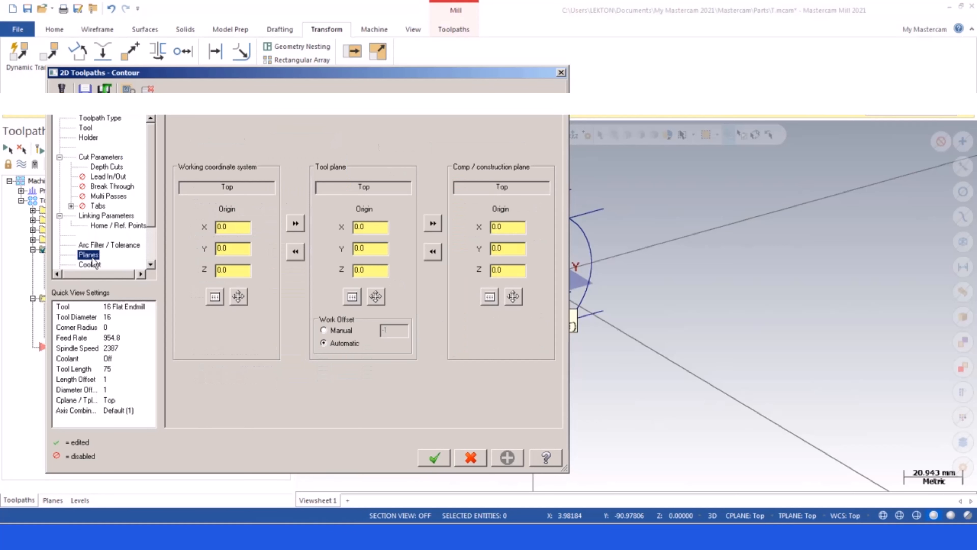
click(352, 296)
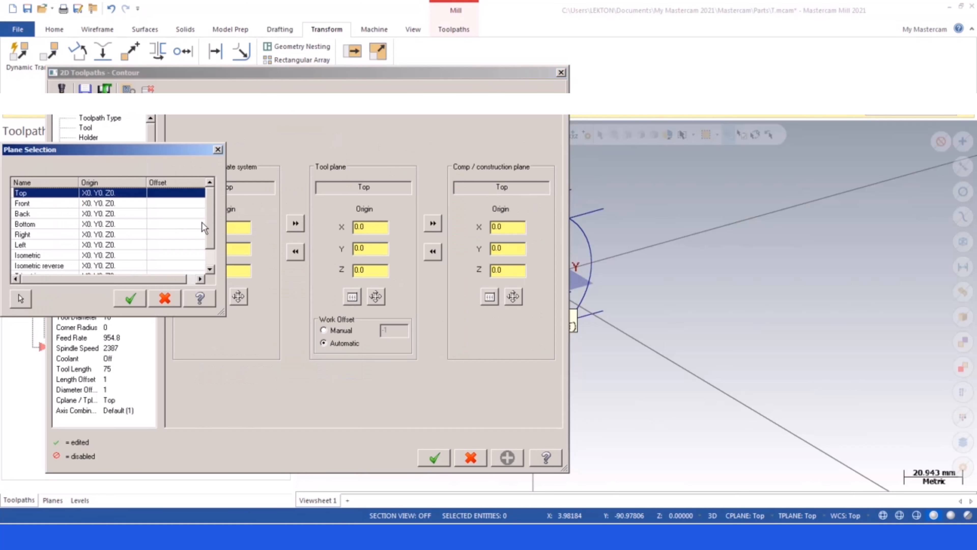
scroll(211, 238, down, 1)
click(63, 267)
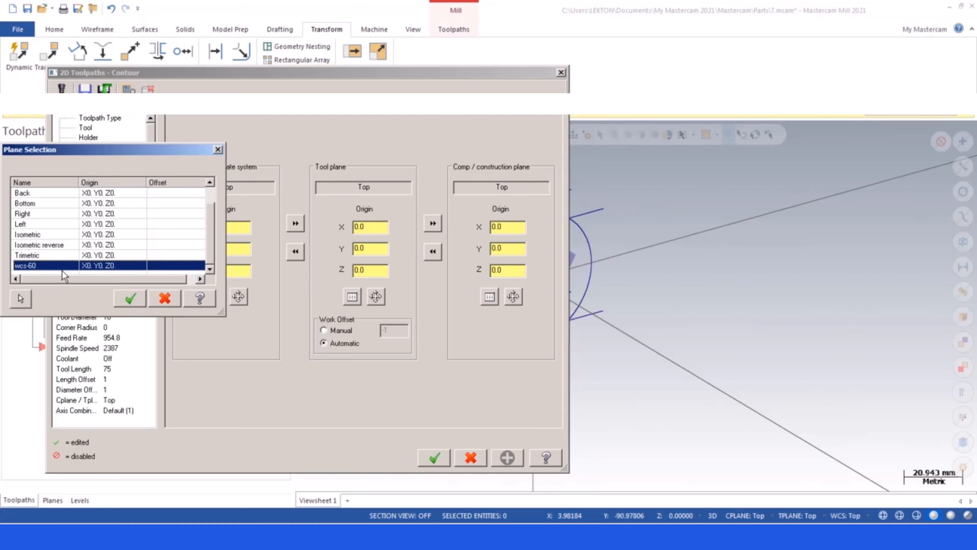
click(130, 299)
click(490, 297)
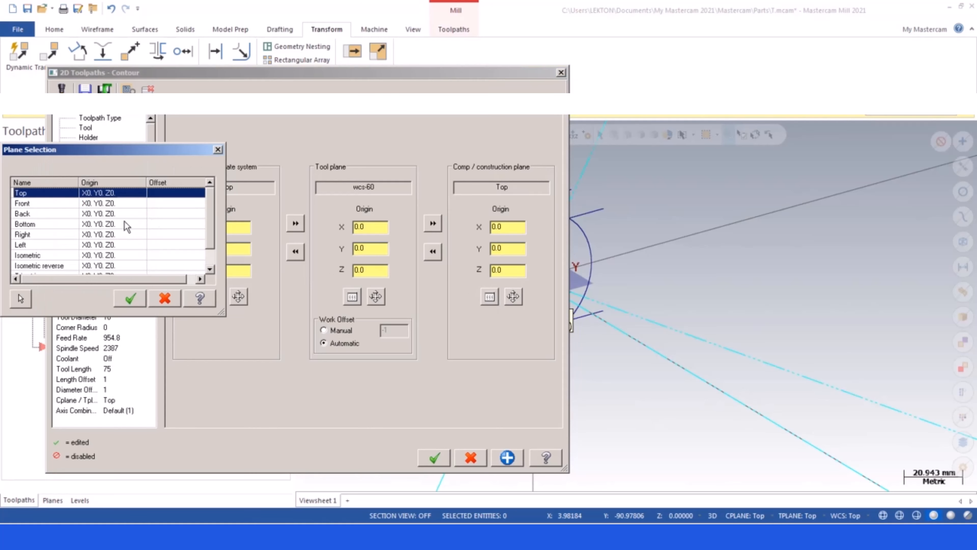
scroll(213, 222, down, 1)
double_click(43, 263)
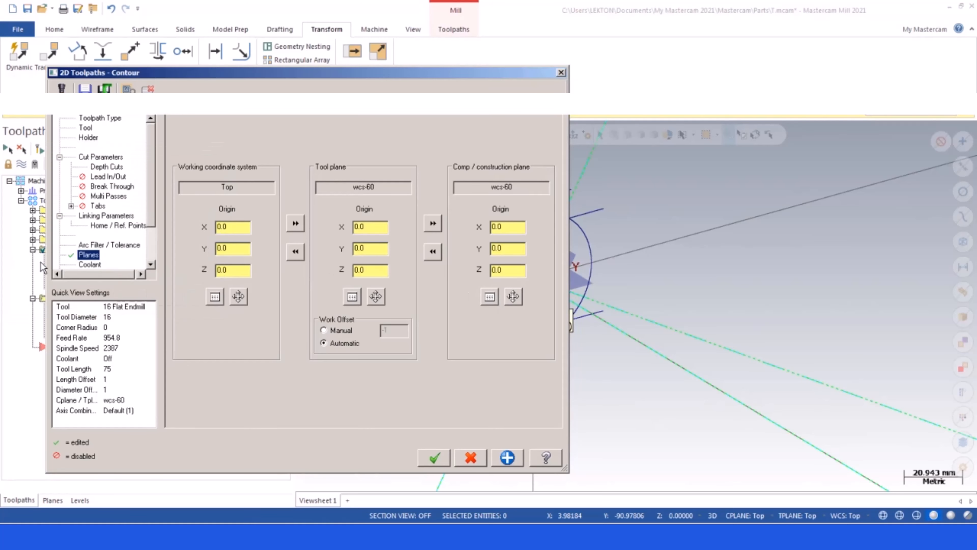
click(433, 455)
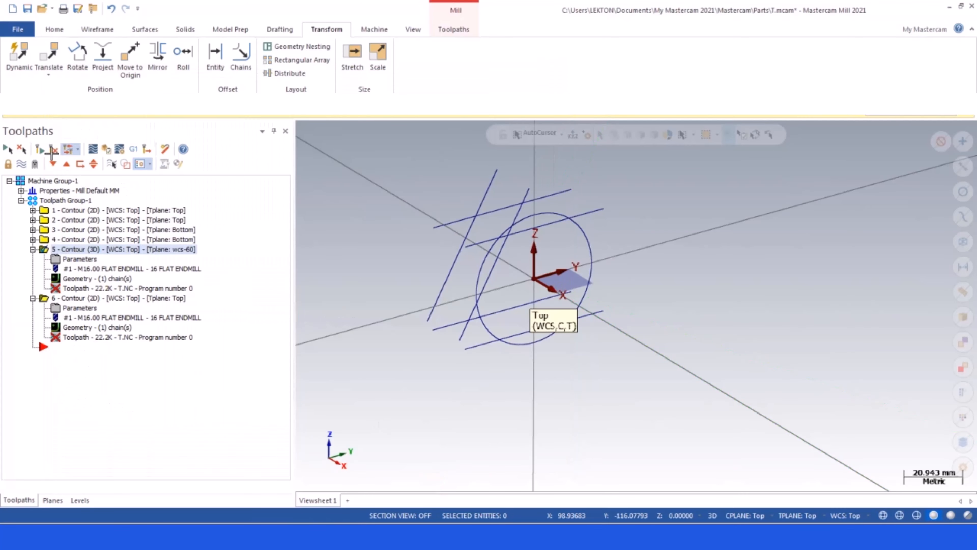
Regenerate all outdated operations so the toolpaths of contour operations 5 and 6 are recalculated
click(53, 150)
click(22, 165)
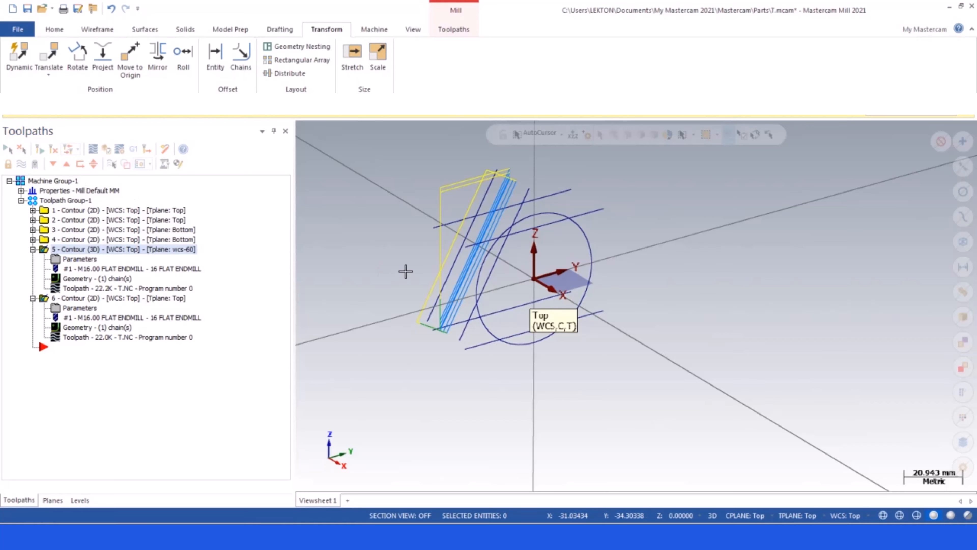
mouse_move(406, 271)
middle_down()
mouse_move(415, 343)
mouse_move(408, 279)
mouse_move(387, 265)
mouse_move(338, 264)
mouse_move(399, 272)
middle_up()
scroll(464, 272, up, 3)
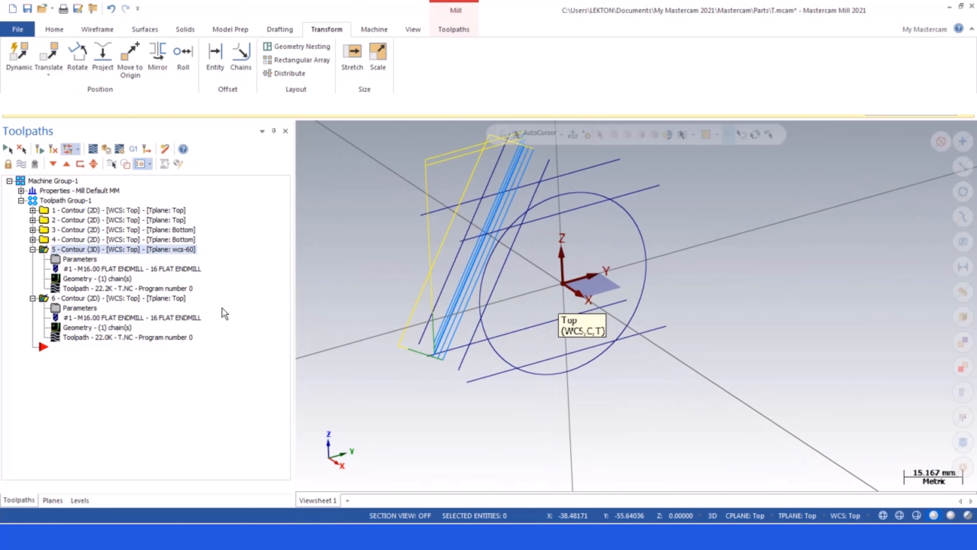
Set the tool plane and comp/construction plane of contour operation 6 to wcs-60 and regenerate its toolpath
click(57, 310)
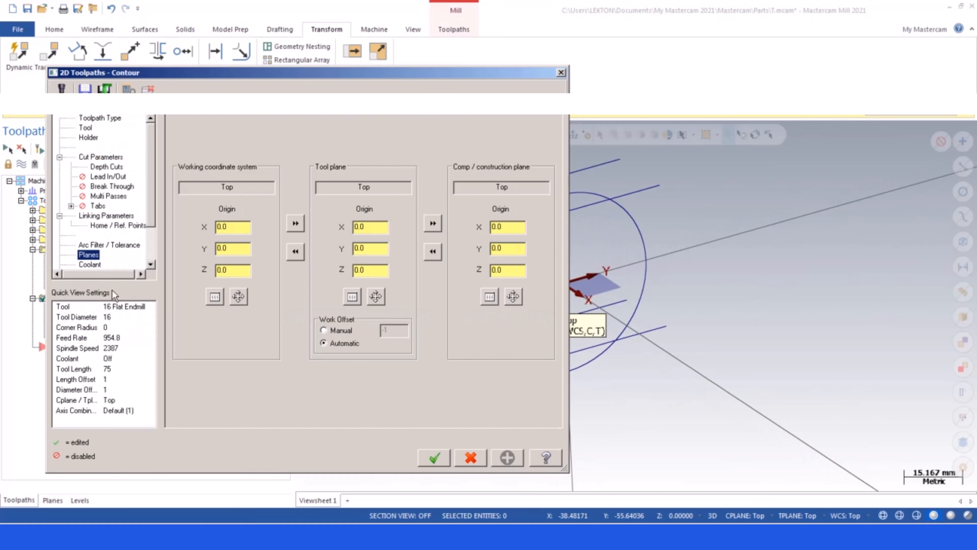
click(351, 297)
scroll(39, 254, down, 2)
double_click(120, 265)
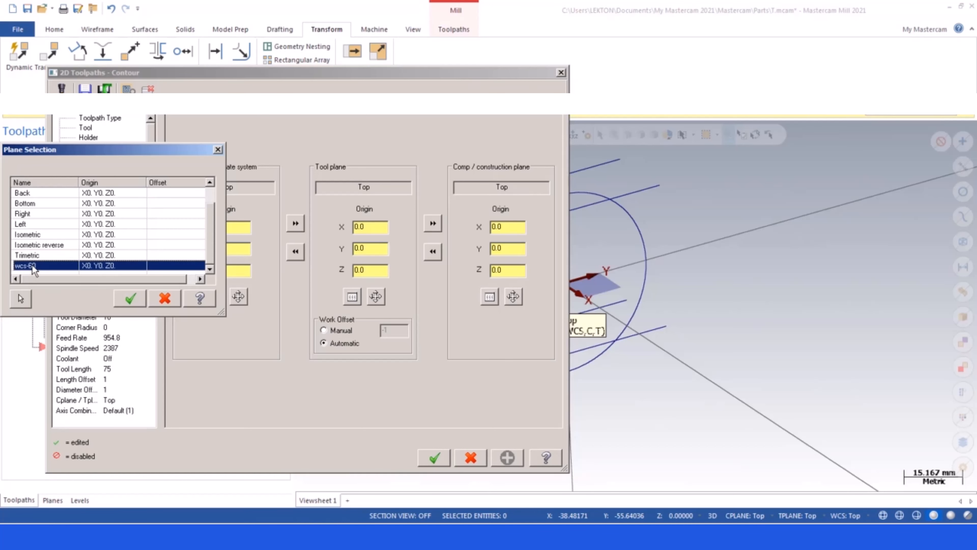
click(490, 297)
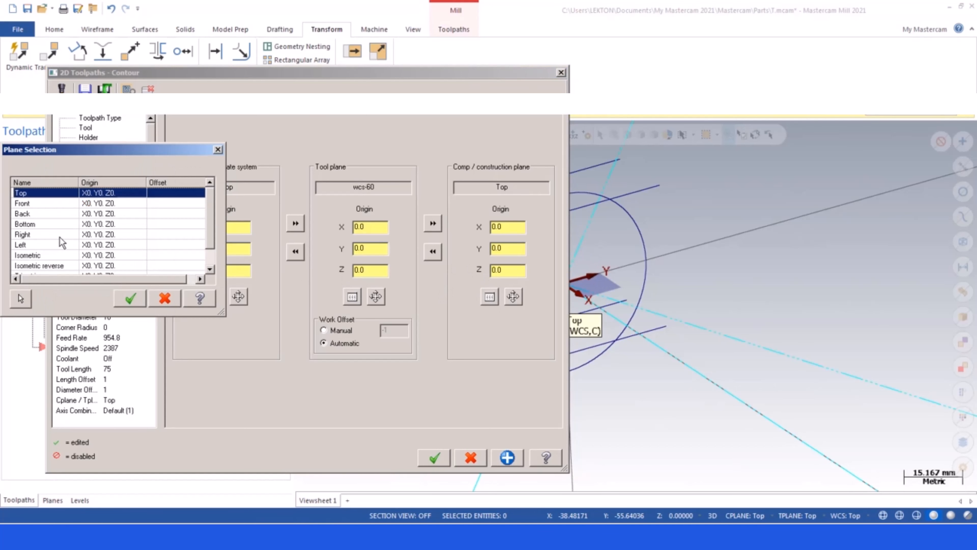
scroll(27, 265, down, 1)
double_click(25, 265)
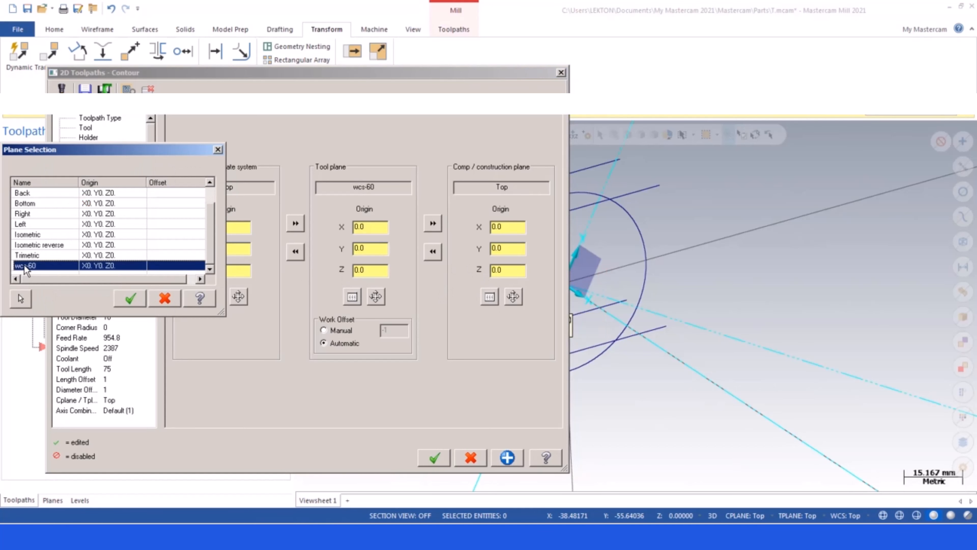
click(434, 457)
click(54, 149)
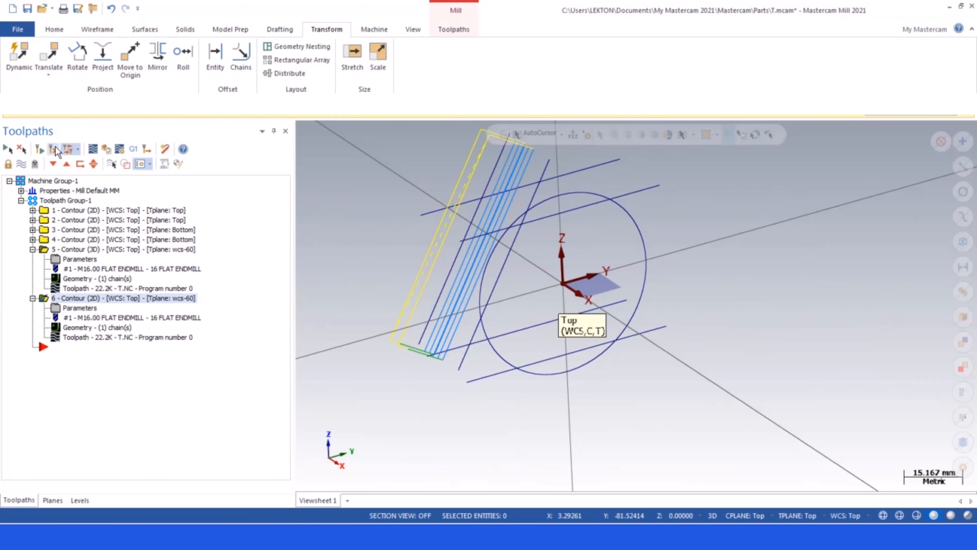
Toggle the toolpath display of contour operations 5 and 6 to inspect operation 5's toolpath on its own
click(44, 250)
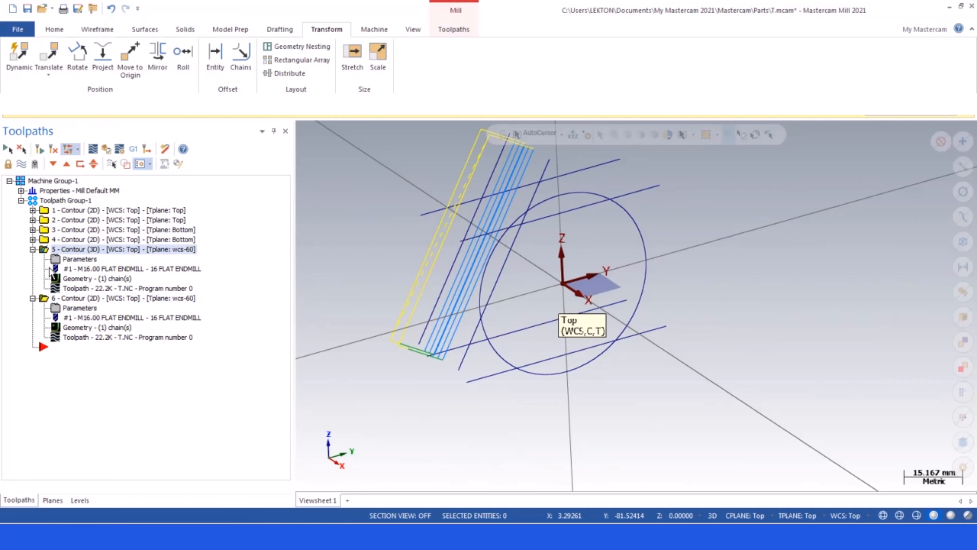
click(21, 165)
click(46, 302)
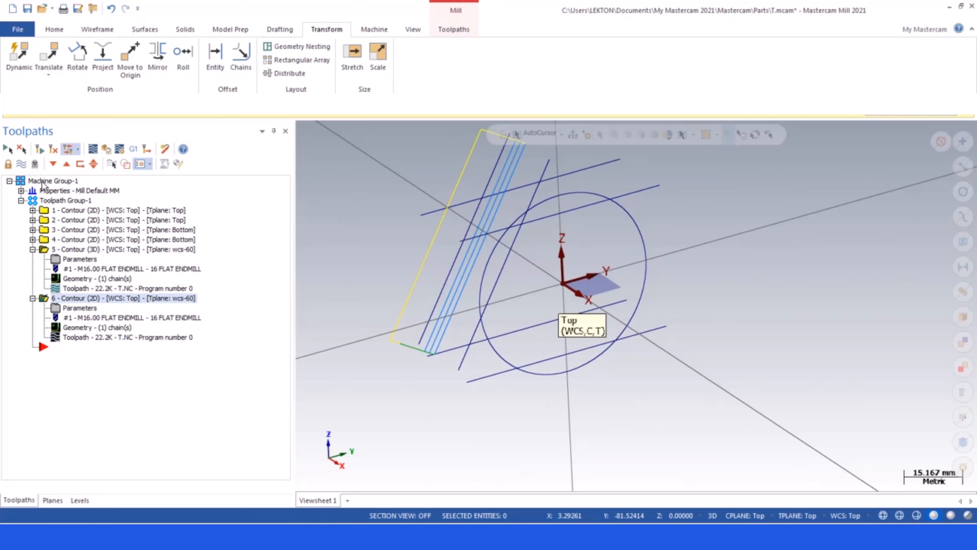
click(21, 164)
click(45, 251)
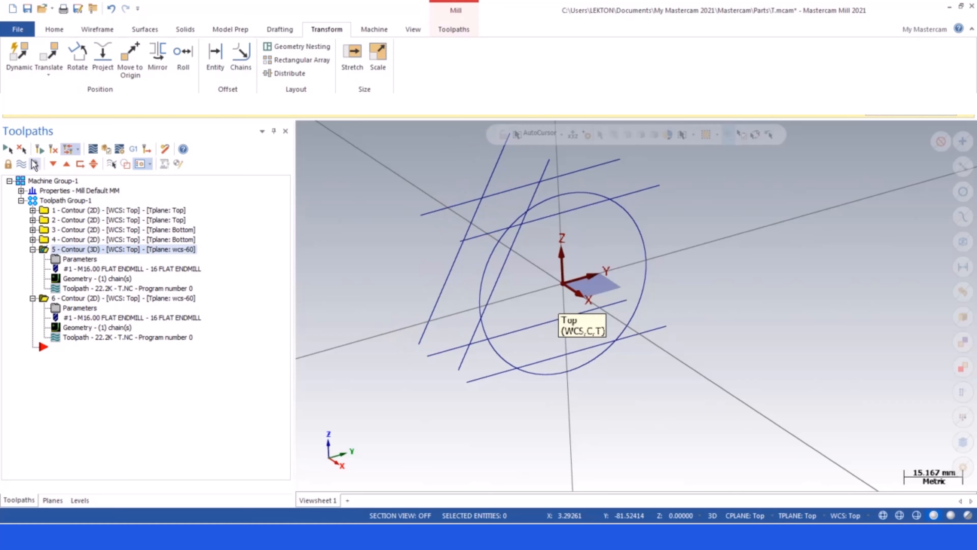
click(21, 164)
scroll(484, 337, down, 1)
middle_drag(484, 337, 447, 333)
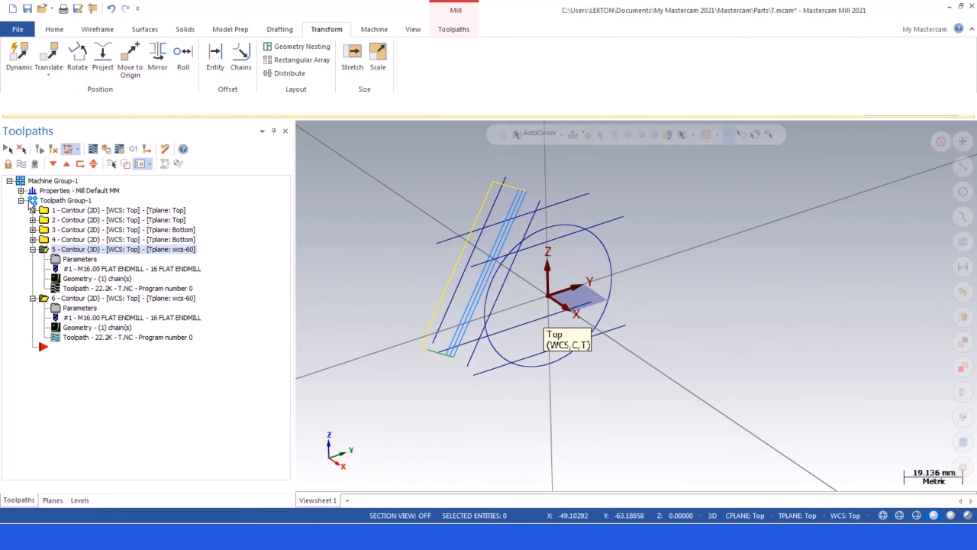
Select all six contour operations and post them to T.NC, replacing the existing file
click(8, 149)
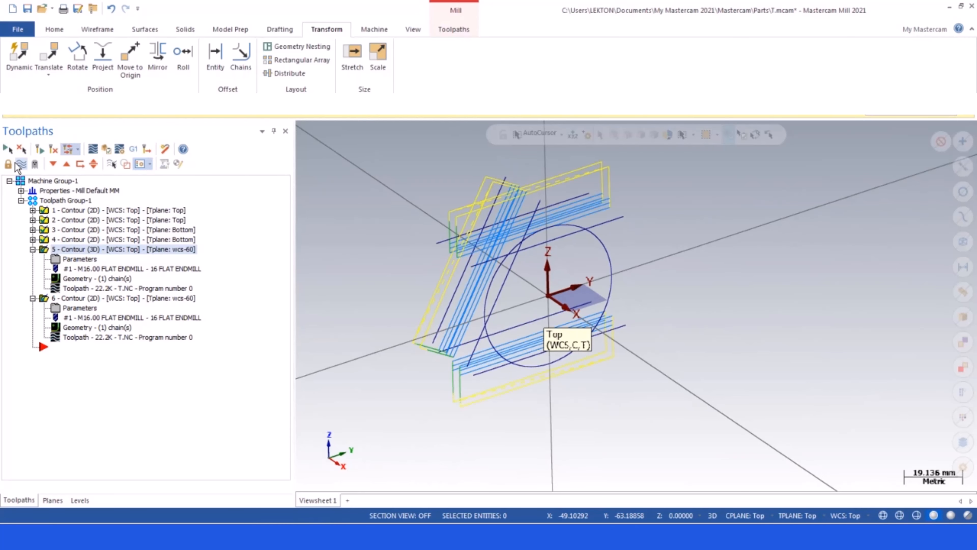
click(133, 149)
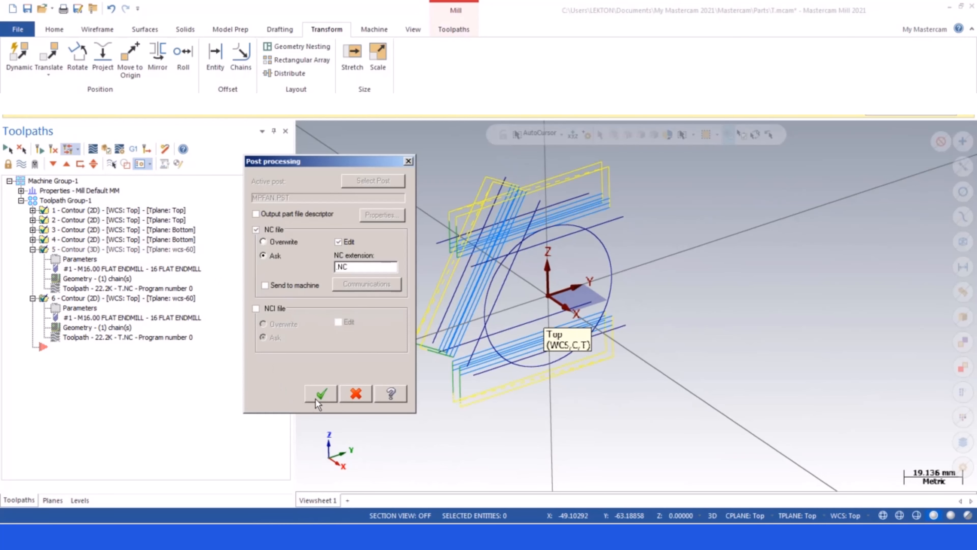
click(321, 392)
click(670, 387)
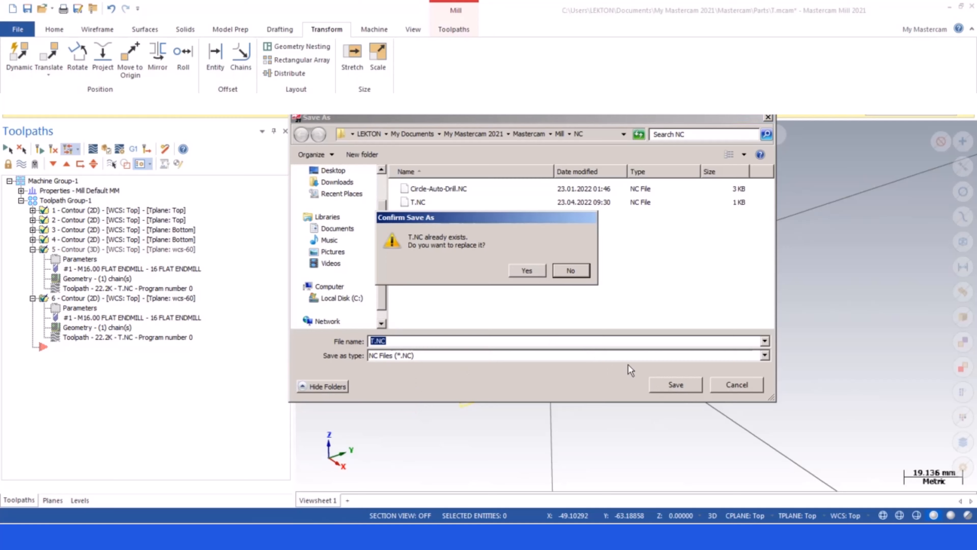
click(534, 274)
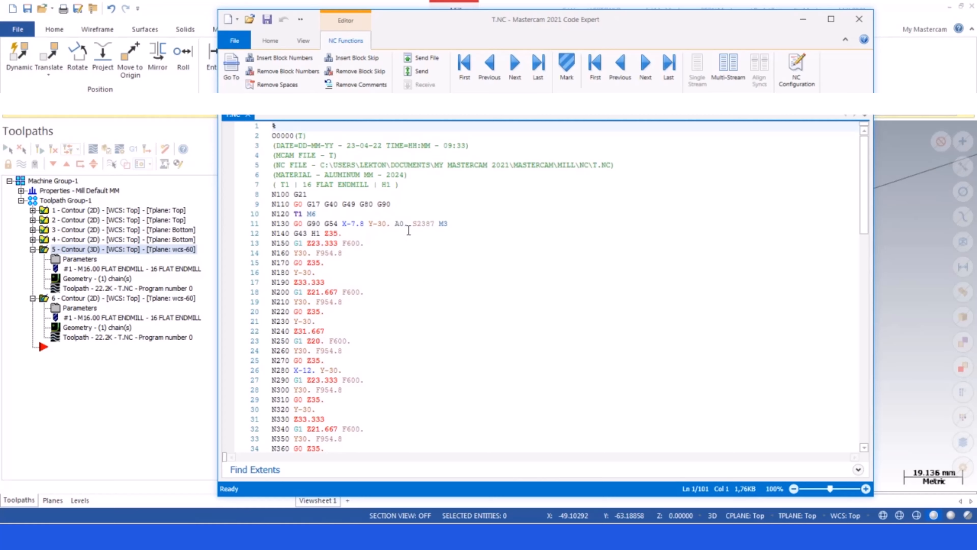
Examine the A-axis rotation value at the start of each plane's block in the posted code and close the editor
drag(408, 224, 394, 225)
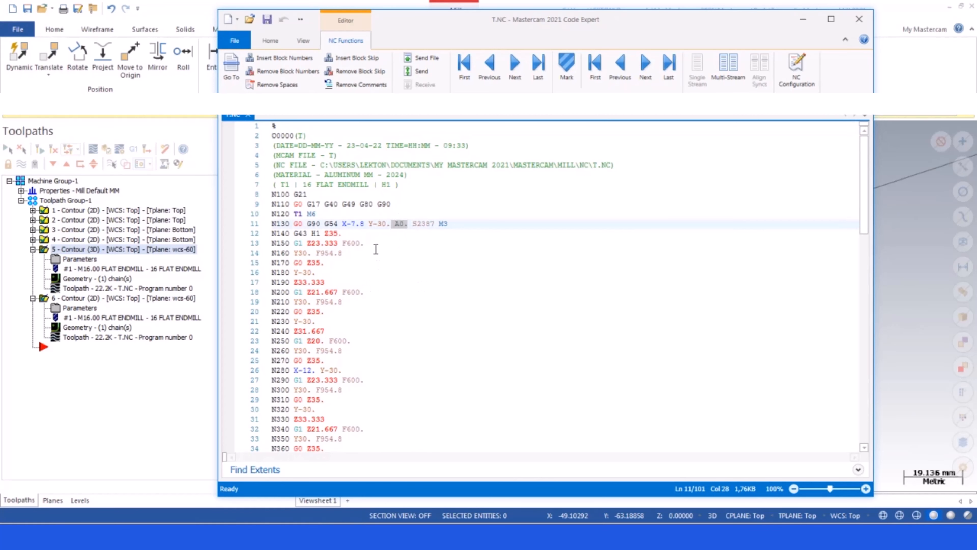
scroll(331, 318, down, 5)
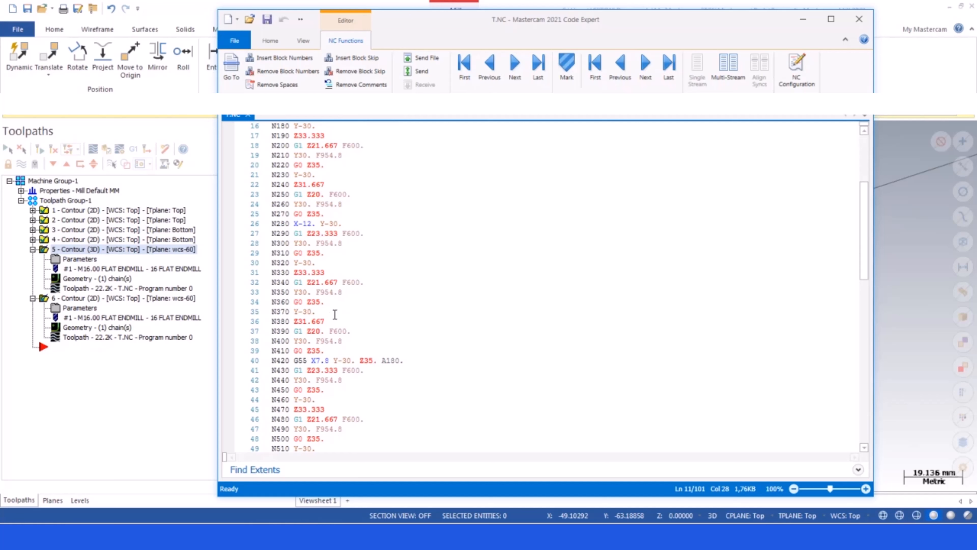
drag(408, 364, 387, 363)
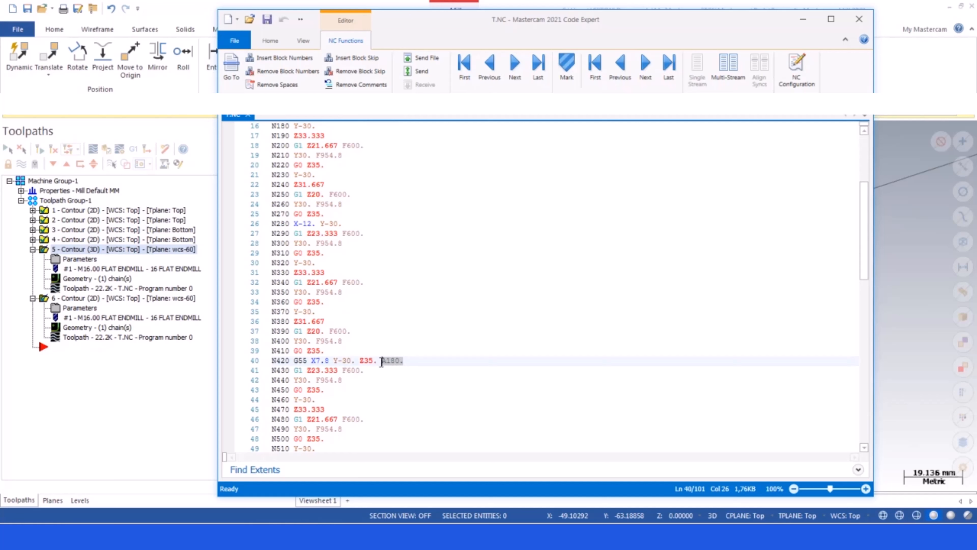
scroll(366, 353, down, 11)
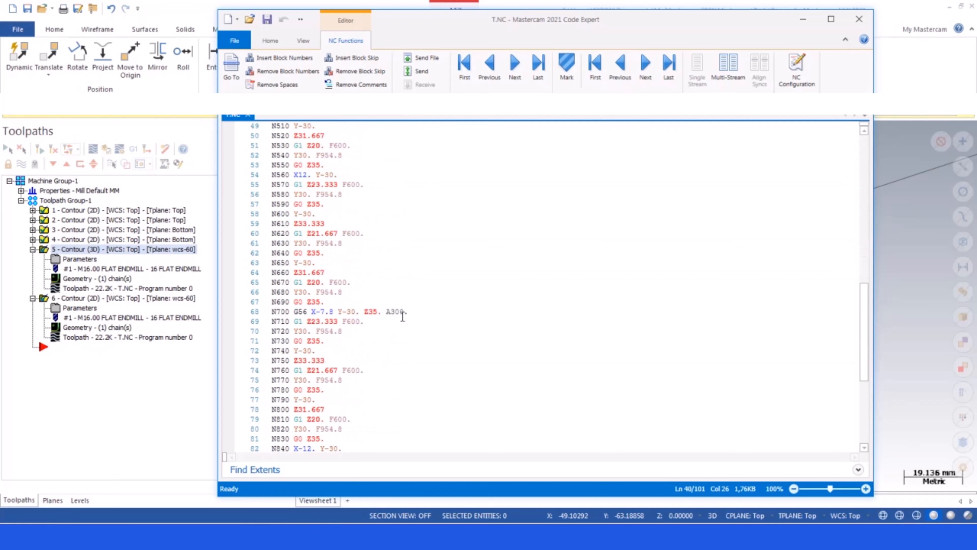
click(407, 312)
drag(407, 312, 390, 313)
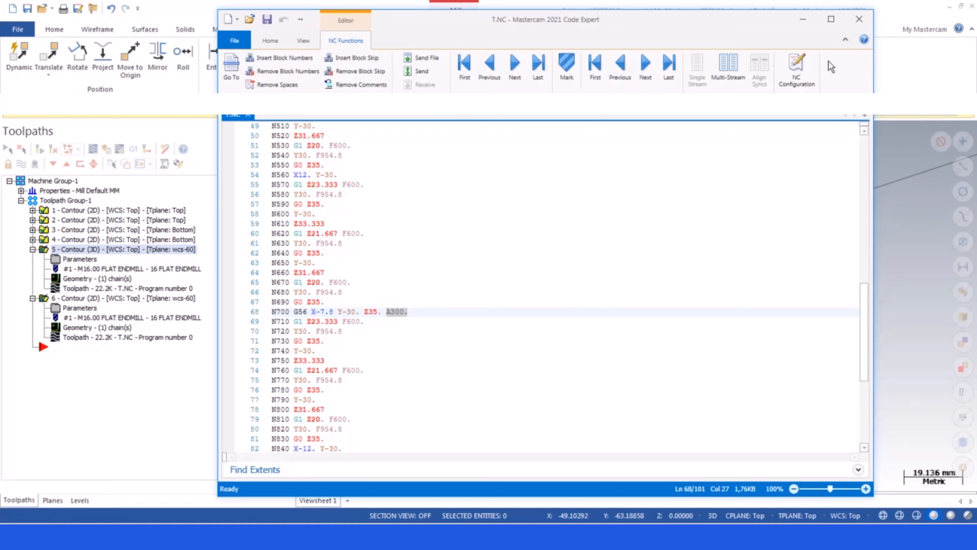
click(859, 19)
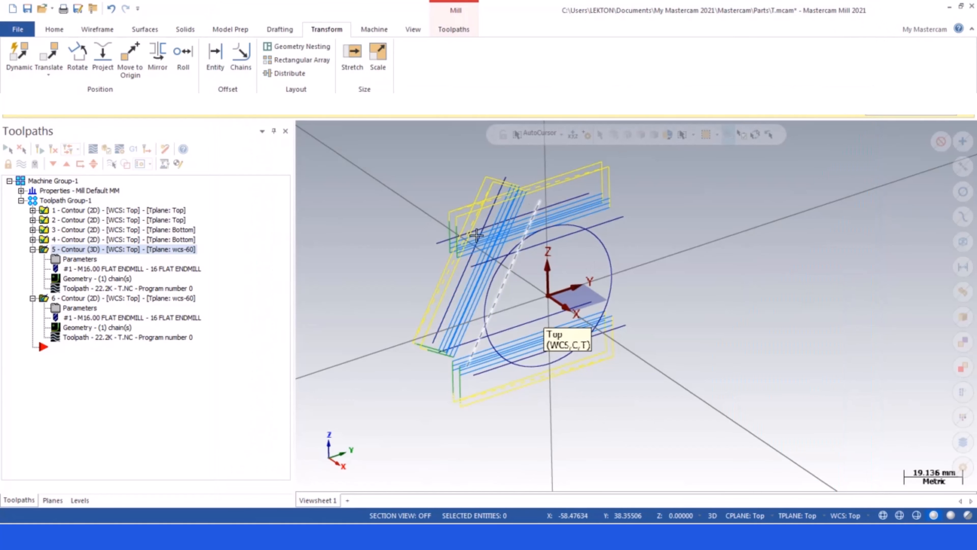
Rename the custom plane wcs-60 as wcs-300
click(286, 131)
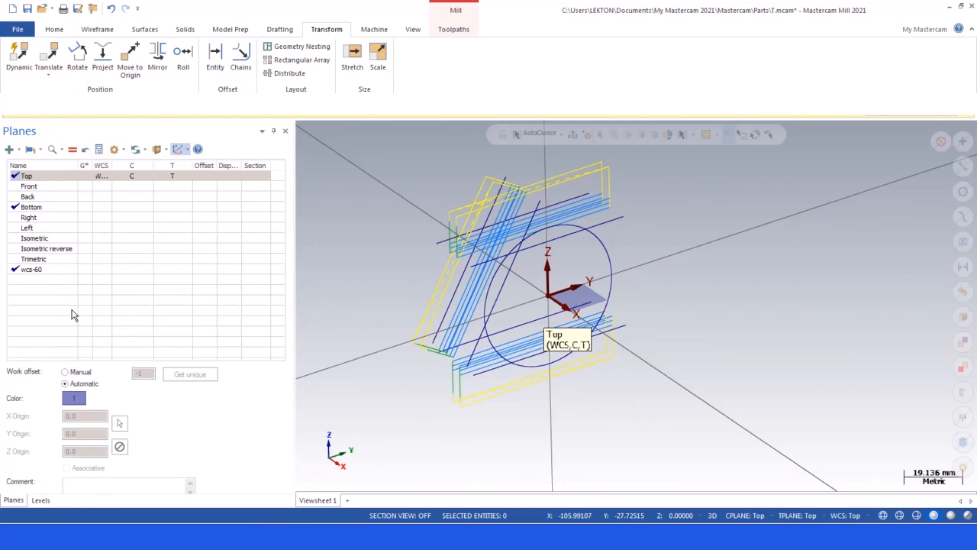
double_click(41, 270)
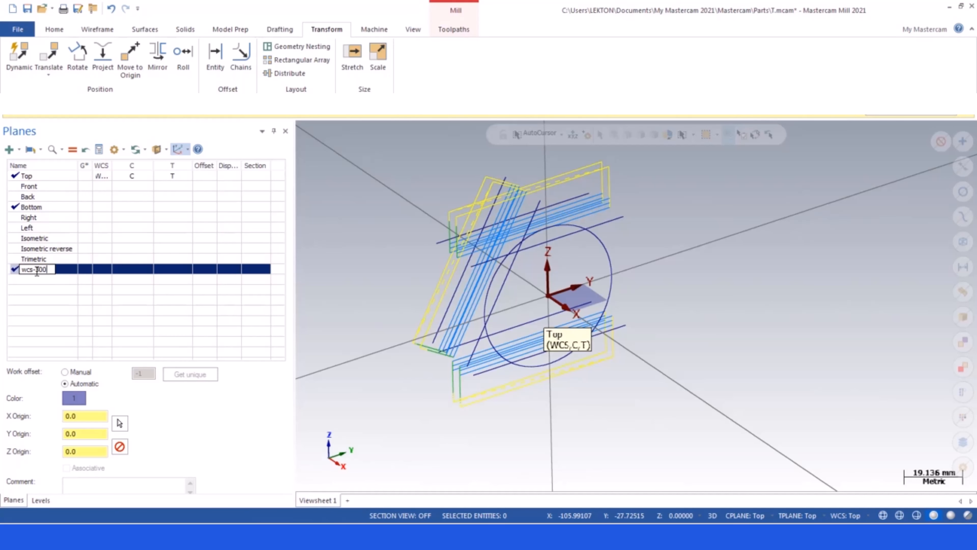
text(300)
key(Return)
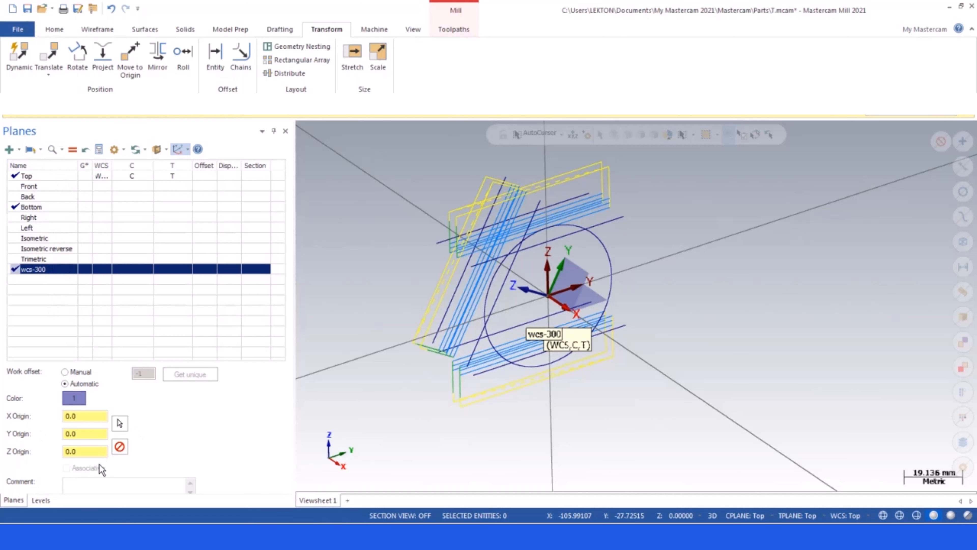
click(40, 500)
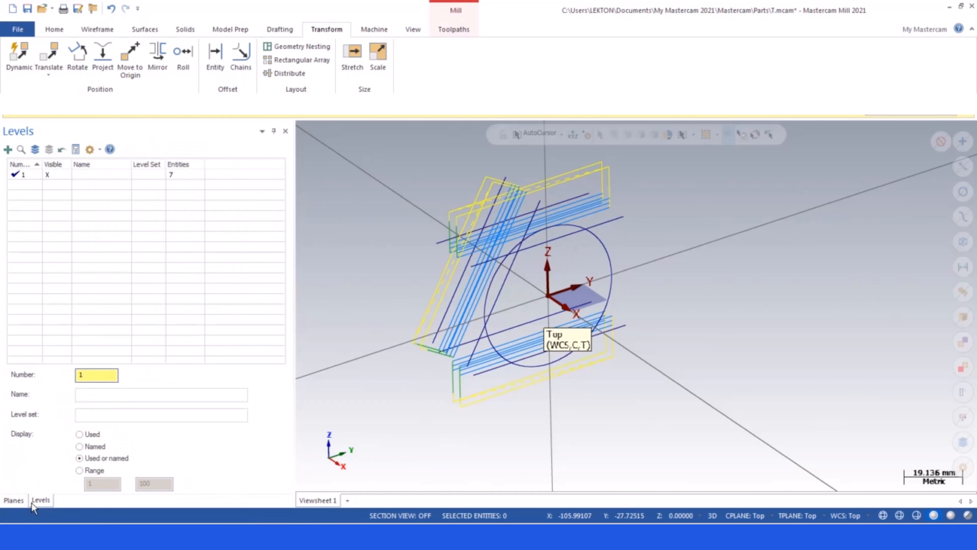
click(13, 500)
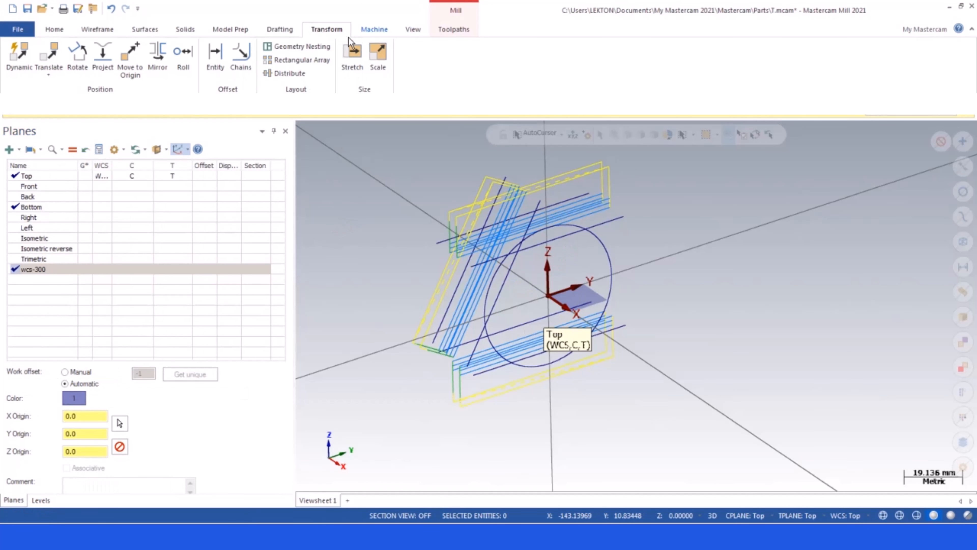
Review the plane settings in the parameters of contour operation 5 and accept them as they are
click(415, 31)
click(512, 47)
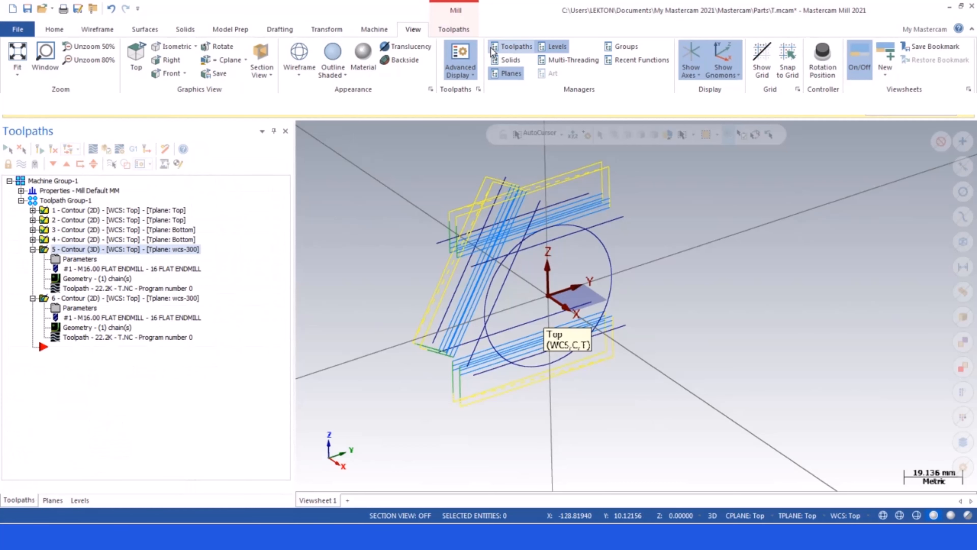
click(57, 262)
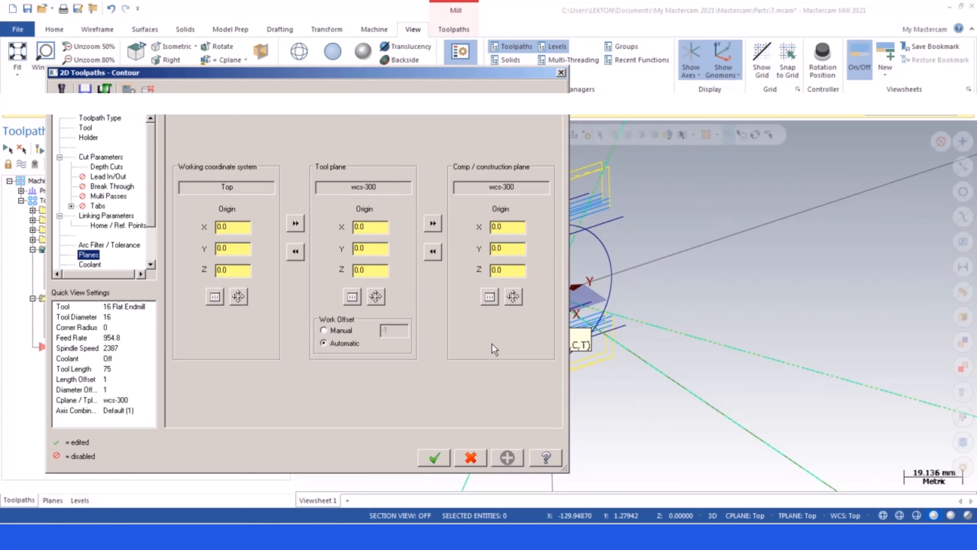
click(435, 457)
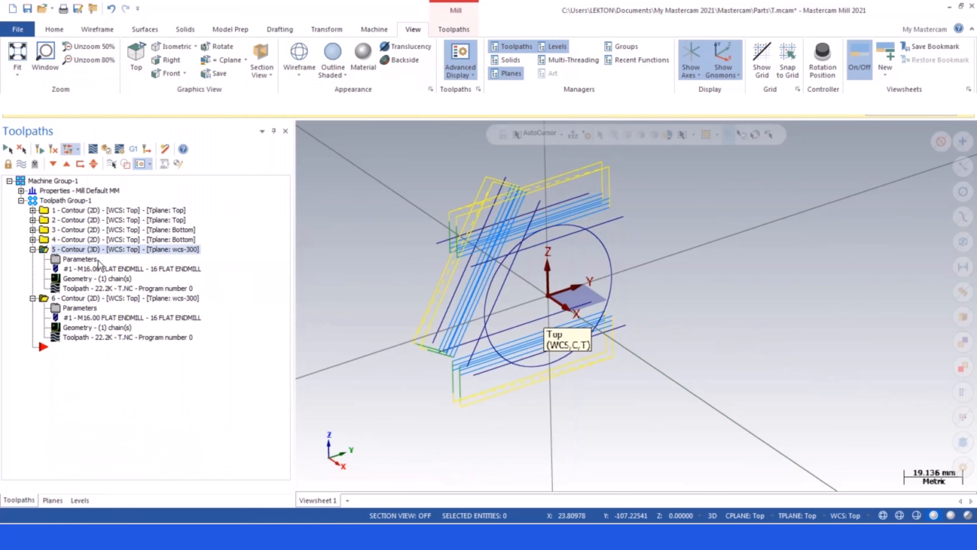
Hide the toolpath display of all six contour operations so only the wireframe geometry shows
click(20, 164)
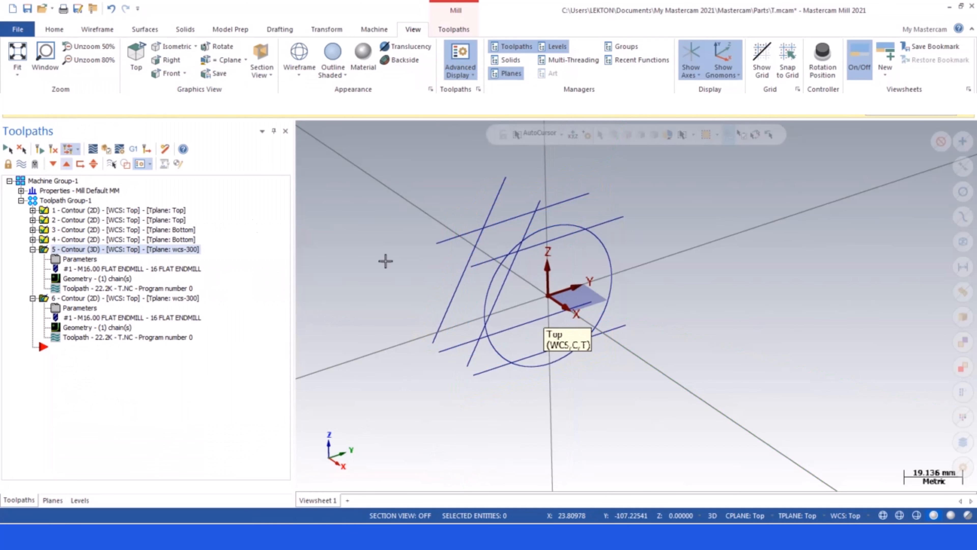
scroll(423, 269, down, 3)
scroll(474, 285, up, 3)
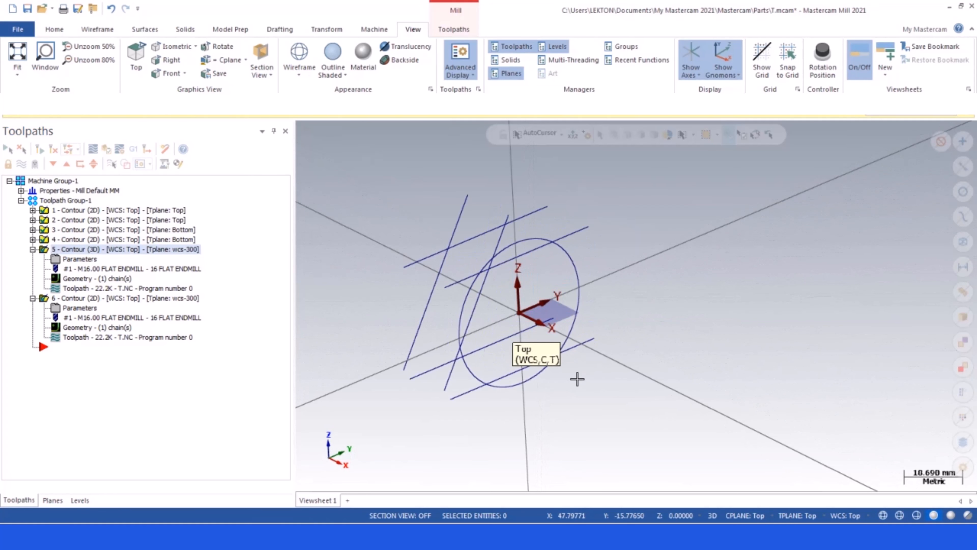
Set the construction plane and tool plane to Right
click(751, 516)
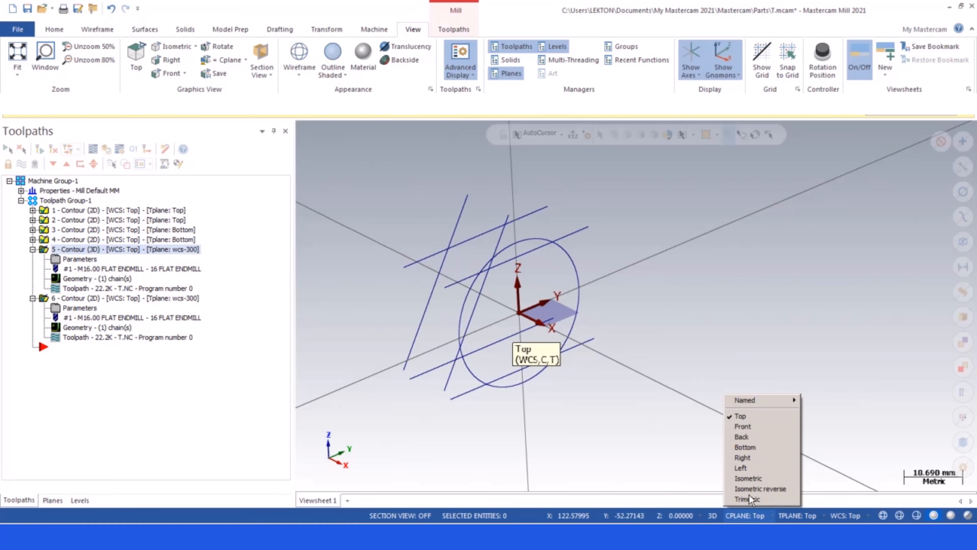
click(763, 453)
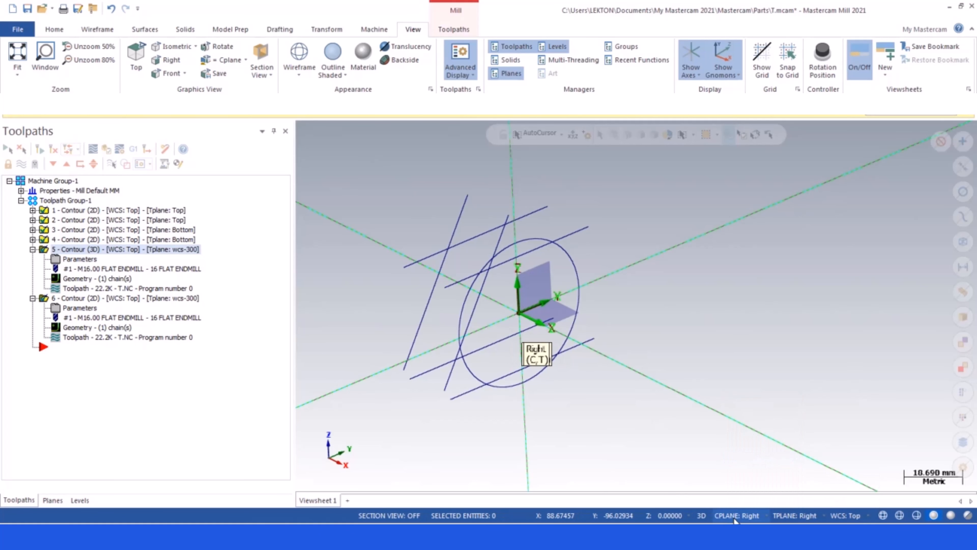
scroll(674, 426, up, 1)
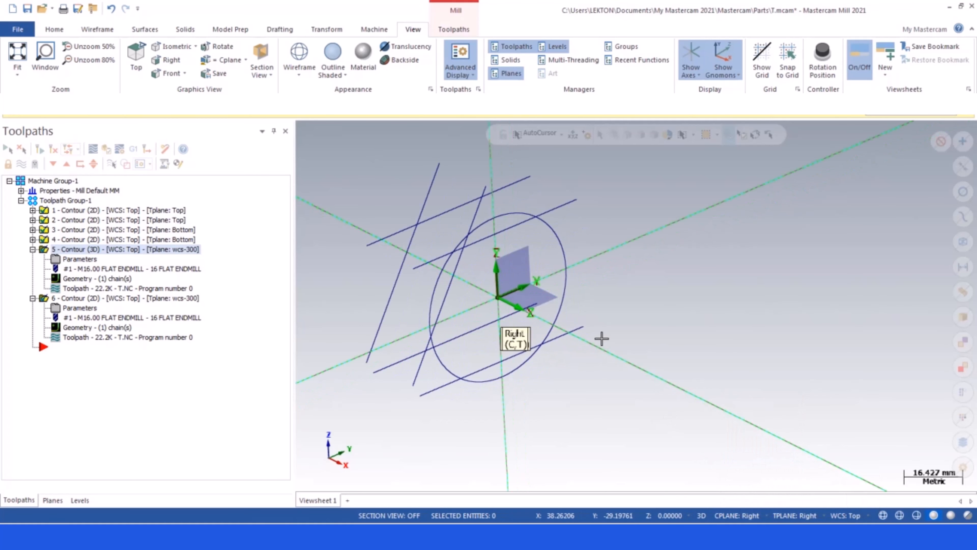
Rotate one copy of the two parallel lines above the circle by -60 degrees about the origin
click(327, 29)
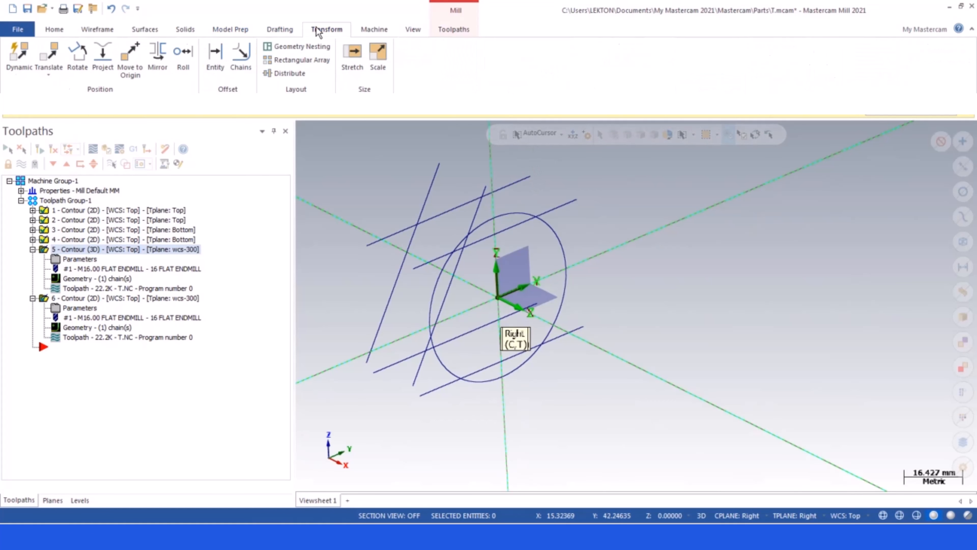
click(77, 54)
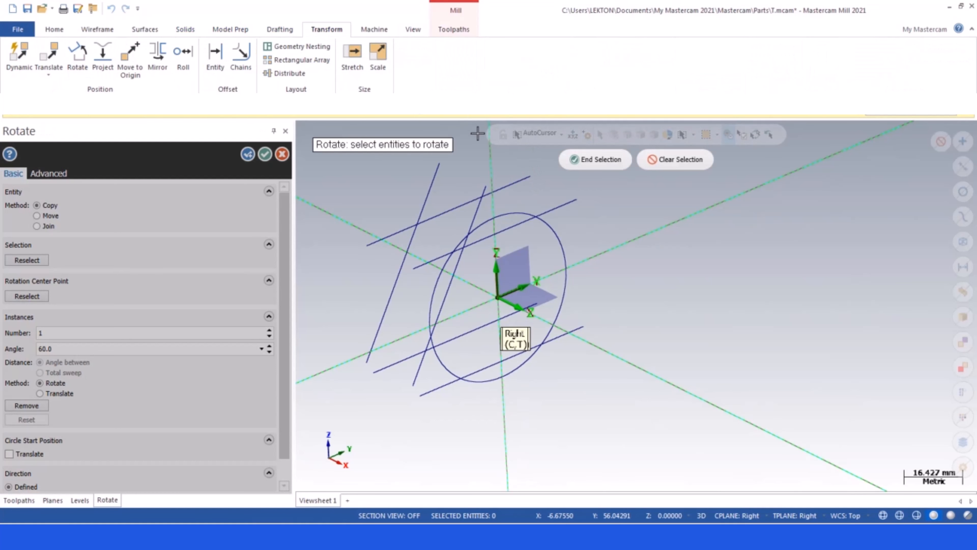
click(531, 181)
click(557, 206)
click(596, 159)
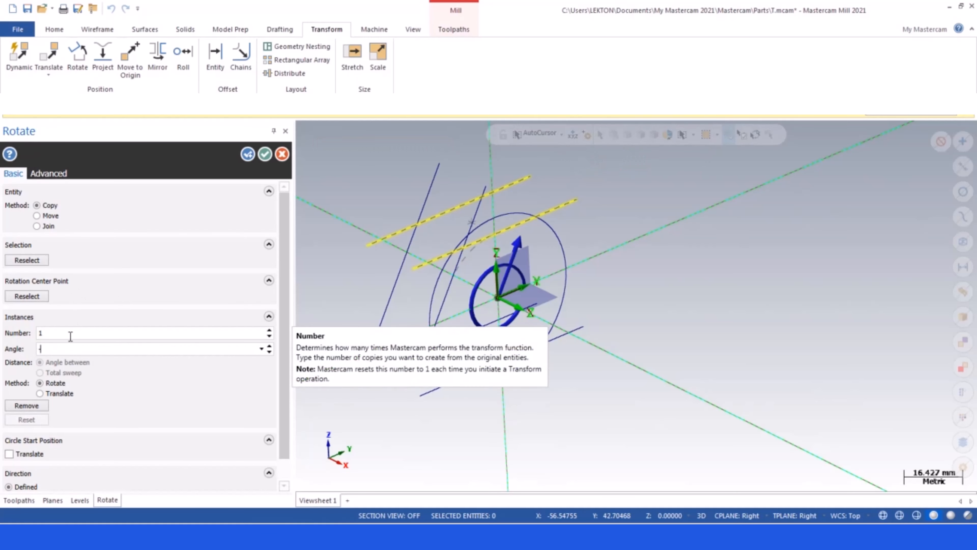
key(Return)
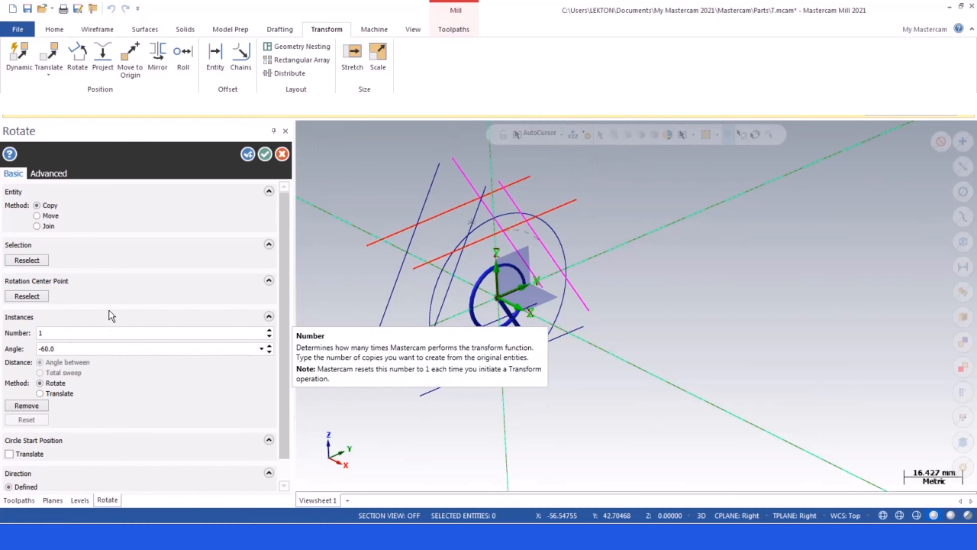
click(265, 154)
Clear the transform result colors from the lines and collapse contour operations 5 and 6 in the operations tree
right_click(355, 154)
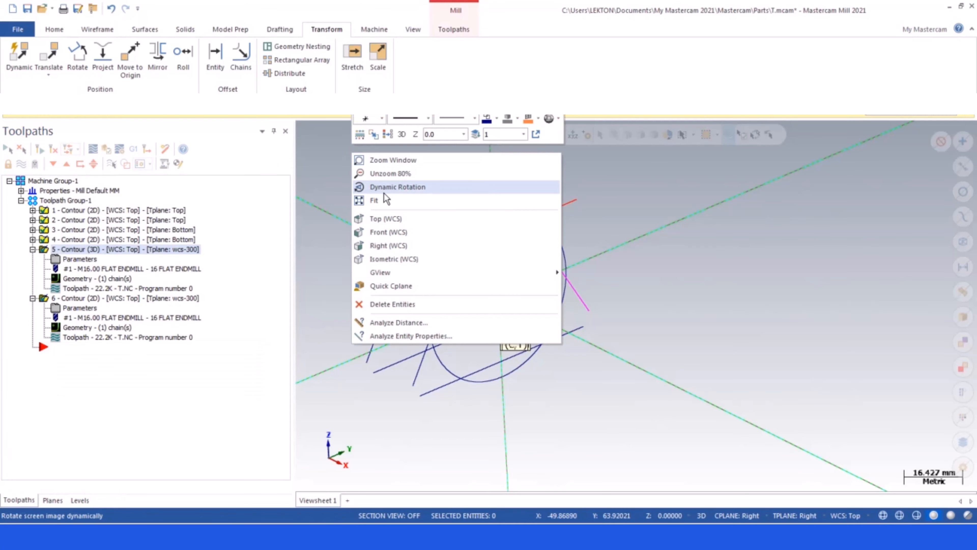
click(391, 135)
scroll(426, 257, down, 3)
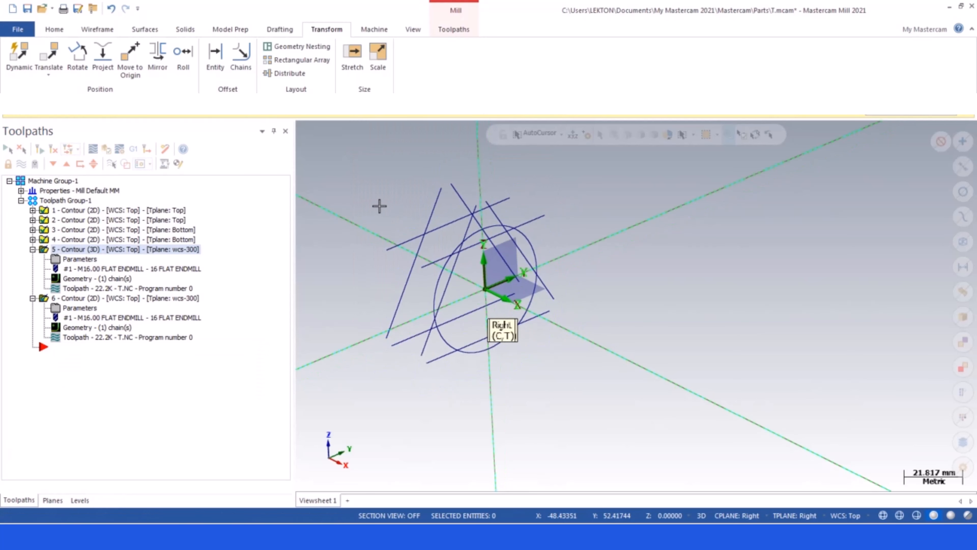
scroll(380, 206, up, 1)
click(33, 249)
click(33, 258)
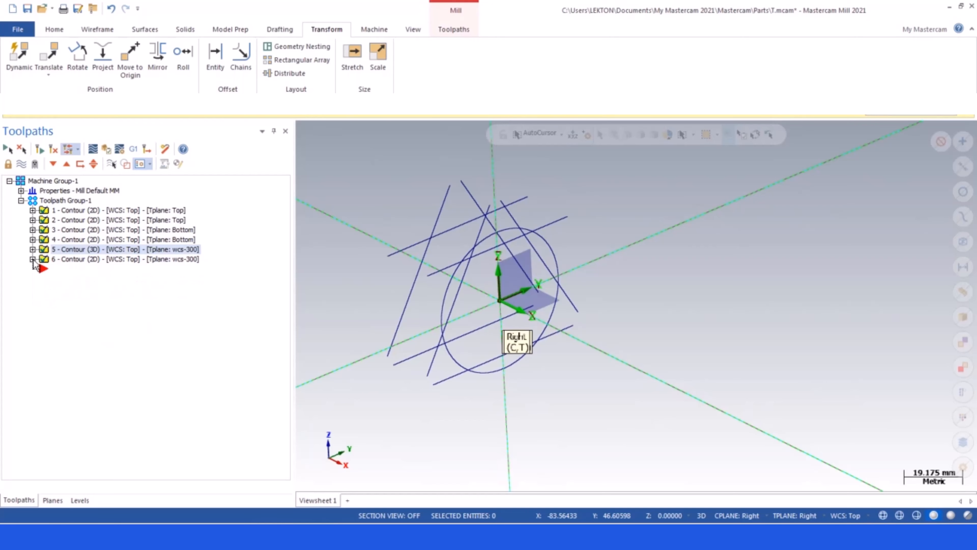
Duplicate the Top plane and rename the copy wcs-60
click(53, 500)
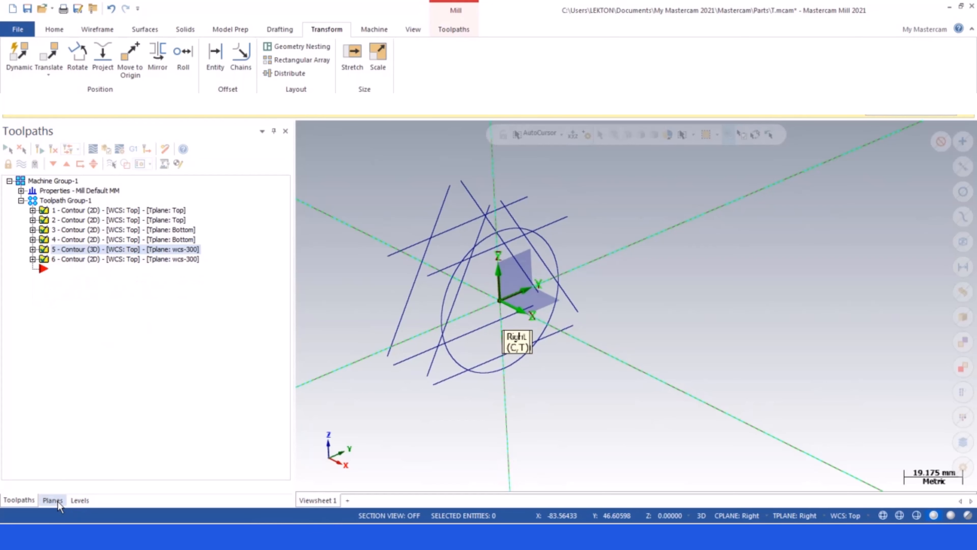
click(35, 177)
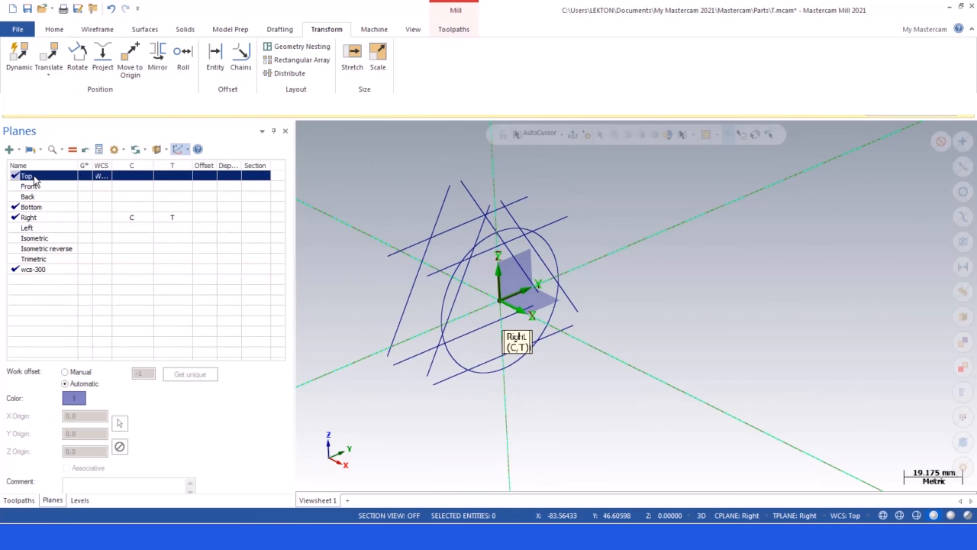
right_click(34, 176)
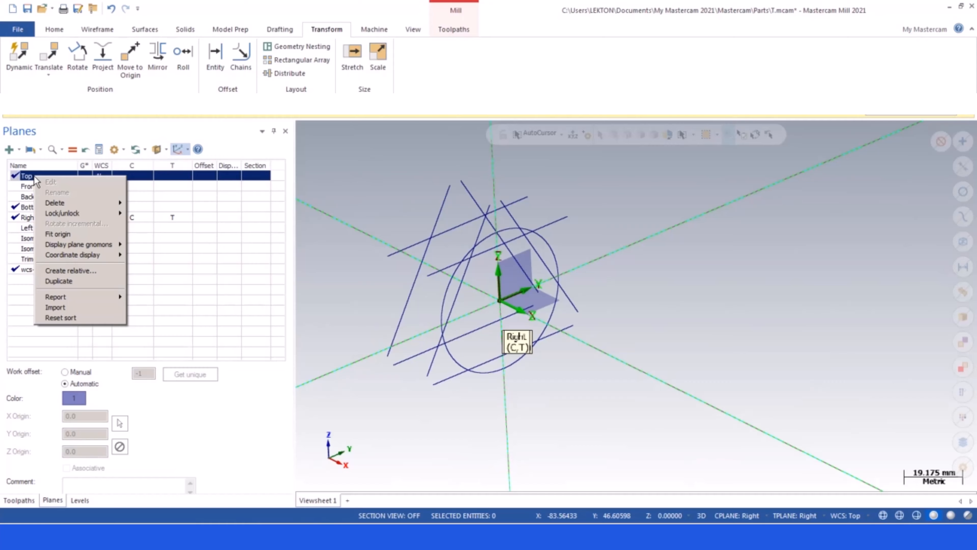
click(67, 278)
right_click(45, 283)
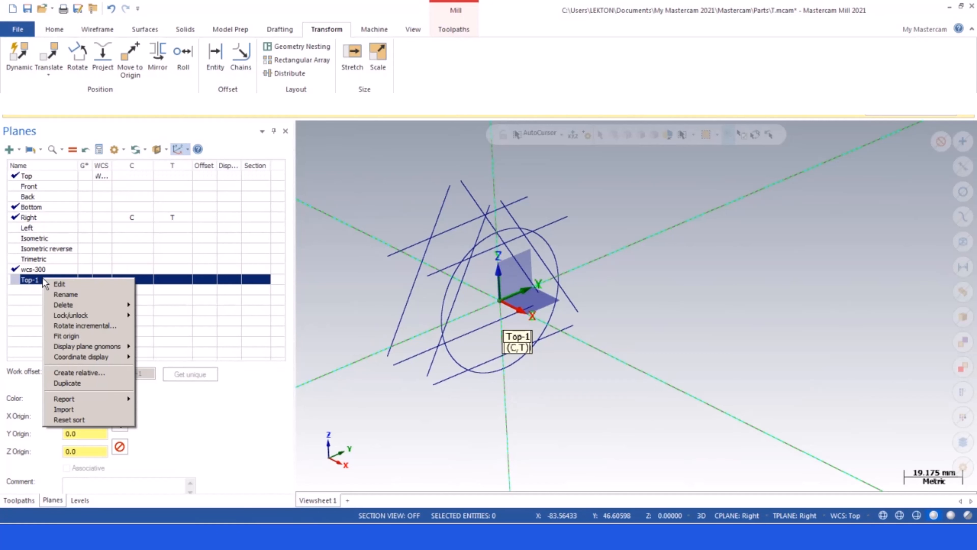
click(96, 297)
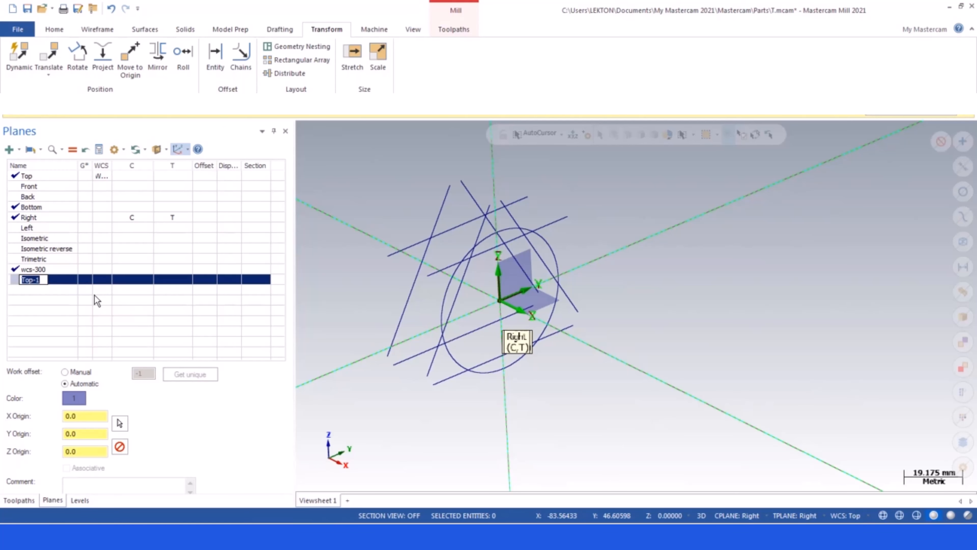
text(wcs-60)
key(Return)
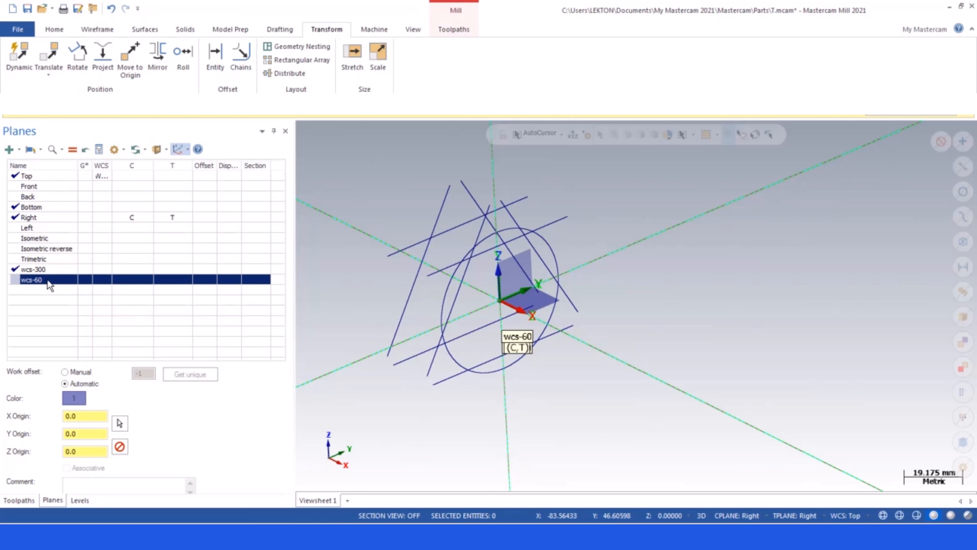
Rotate the wcs-60 plane incrementally by -60 degrees about X
right_click(49, 285)
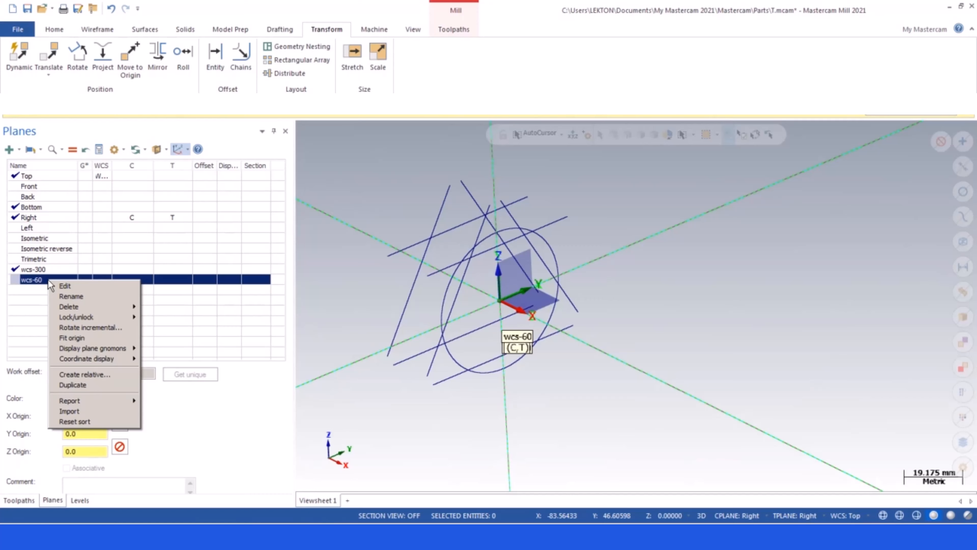
click(99, 328)
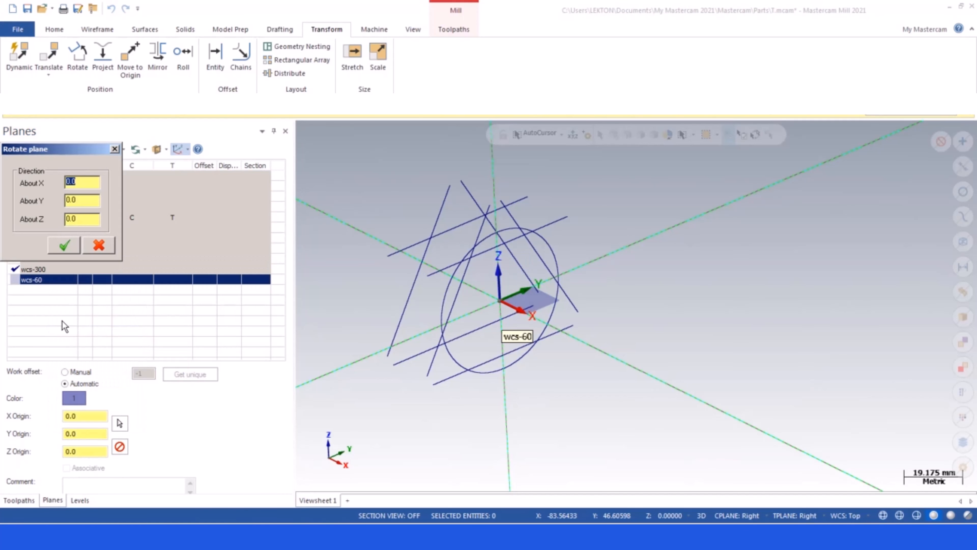
text(-60)
key(Return)
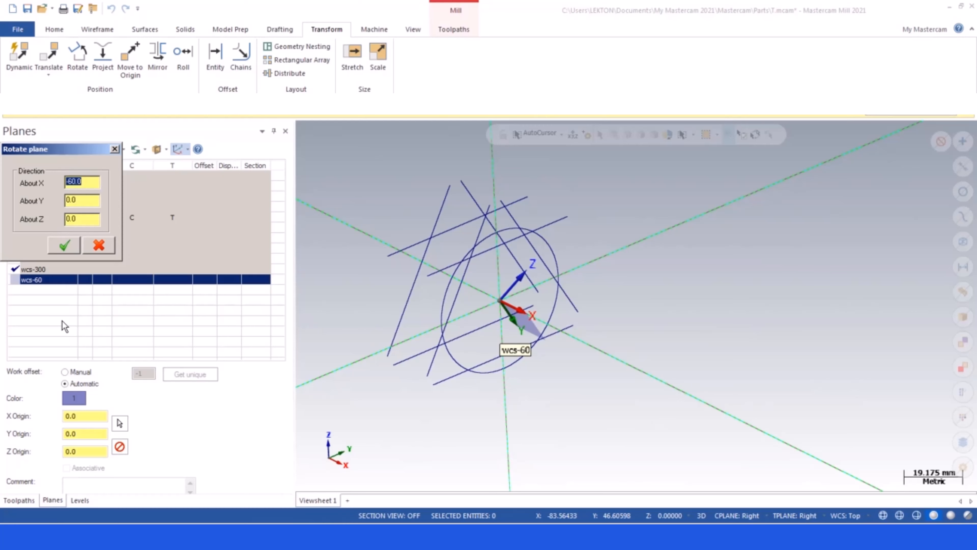
click(62, 245)
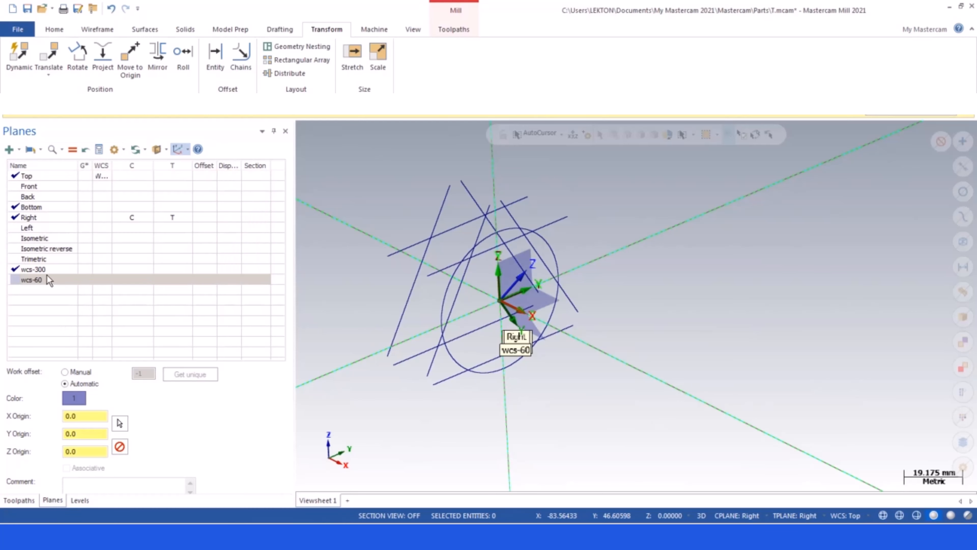
Copy contour operations 5 and 6 and paste them after the last operation in the toolpath group
click(19, 500)
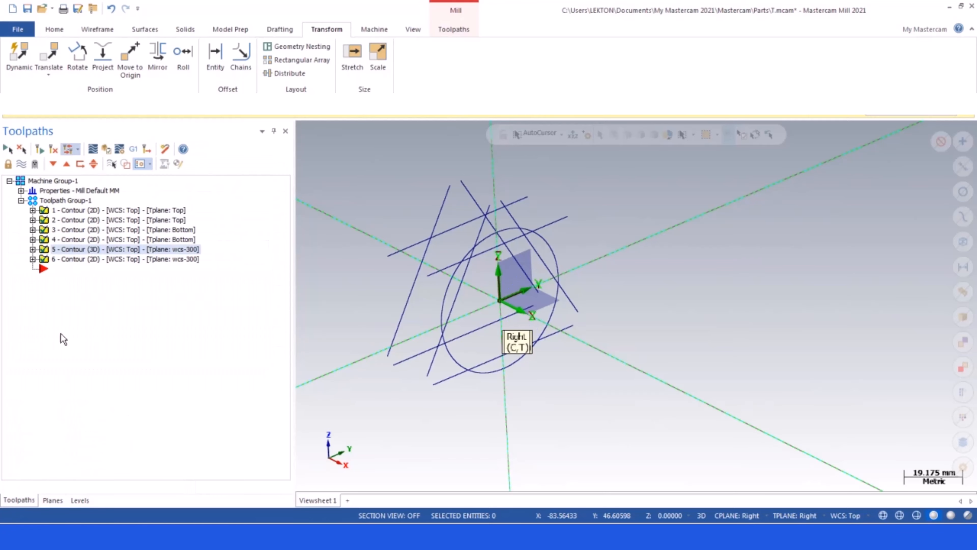
click(44, 240)
click(45, 249)
ctrl+click(44, 259)
right_click(44, 259)
click(74, 324)
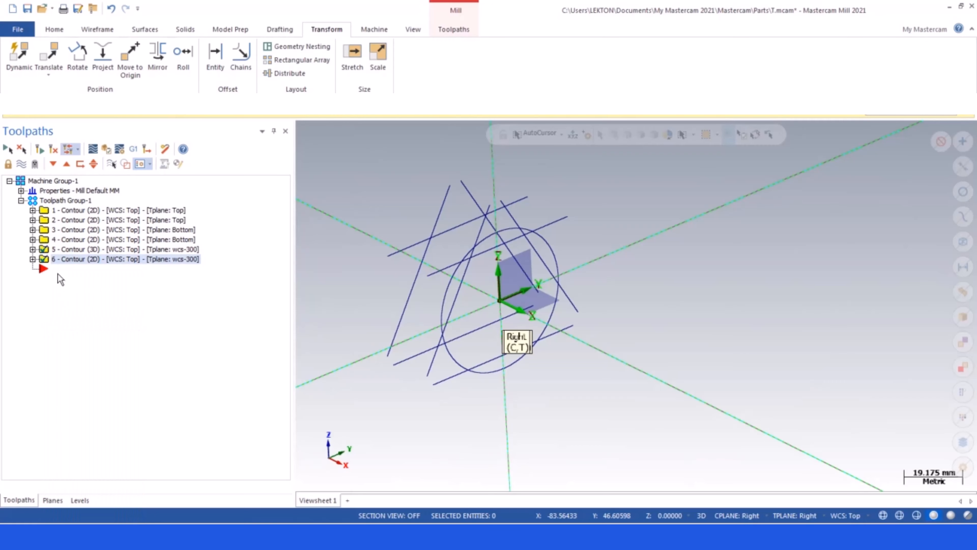
right_click(57, 269)
click(80, 338)
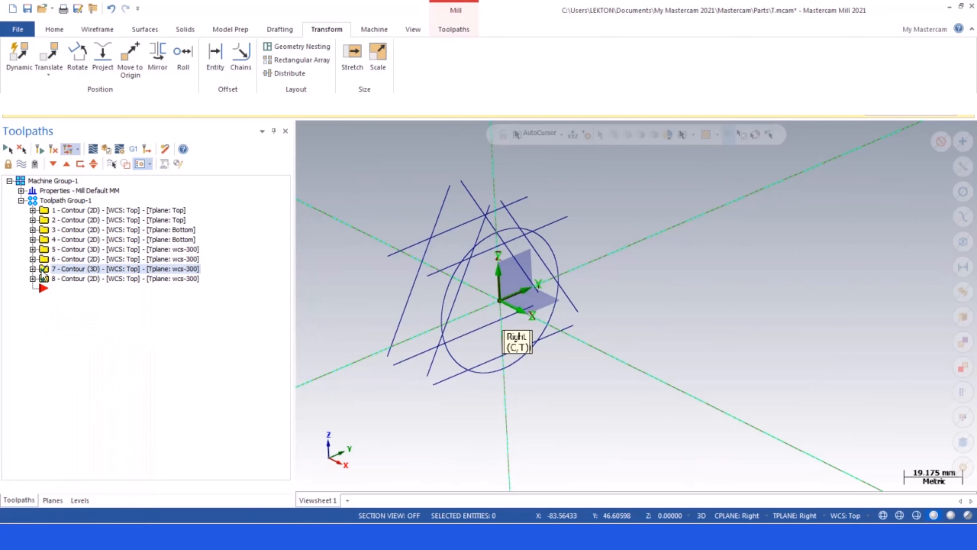
Replace the chain in contour operation 7's geometry with the newly rotated line farther along positive X
click(32, 269)
click(33, 317)
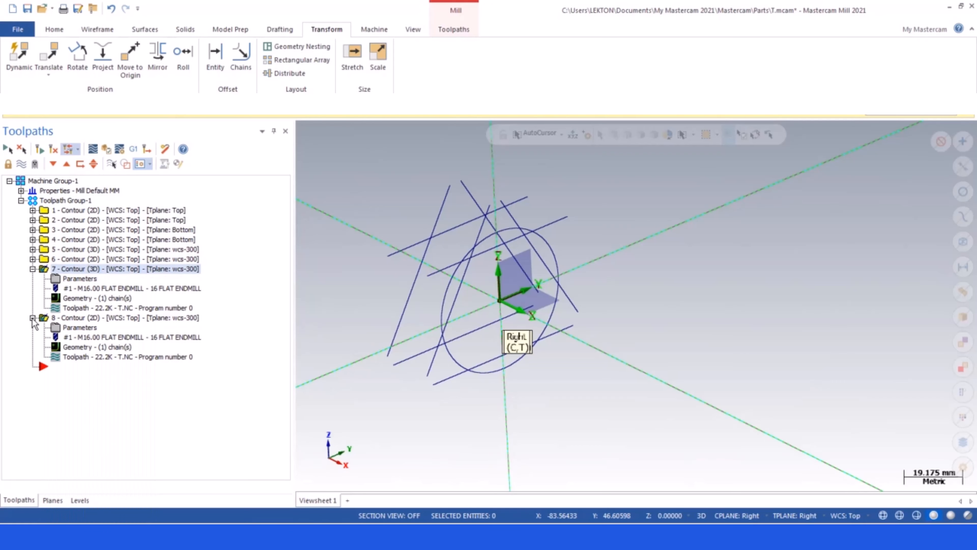
click(64, 298)
right_click(34, 172)
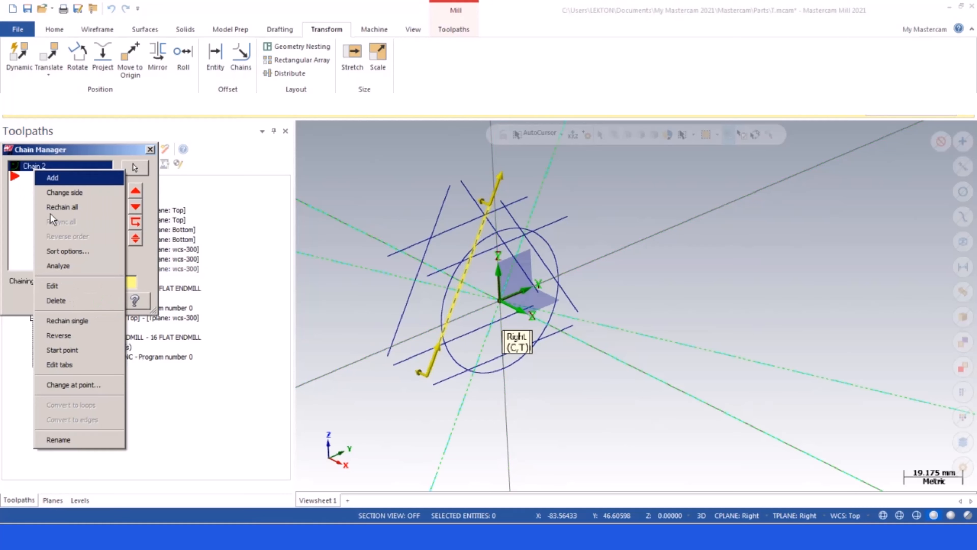
click(56, 298)
right_click(44, 184)
click(57, 191)
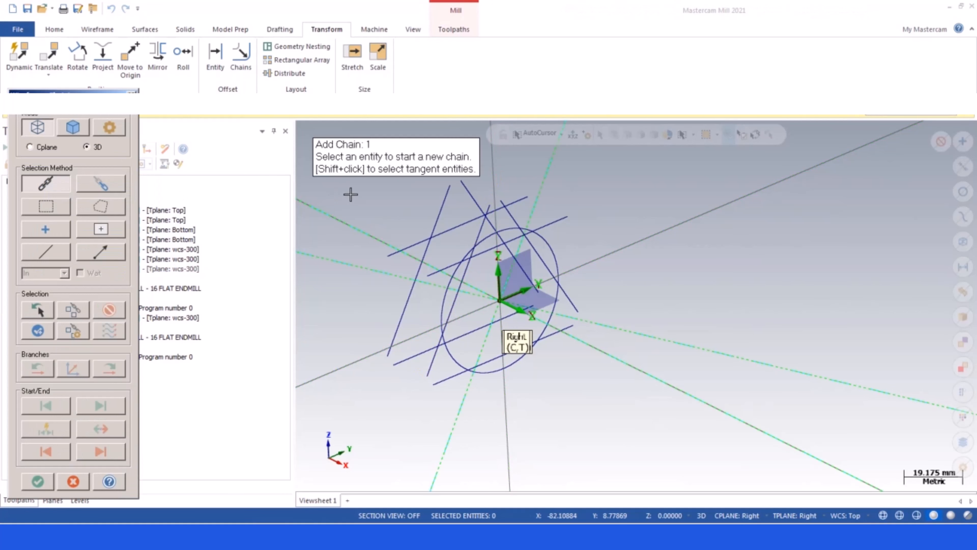
click(518, 227)
click(38, 481)
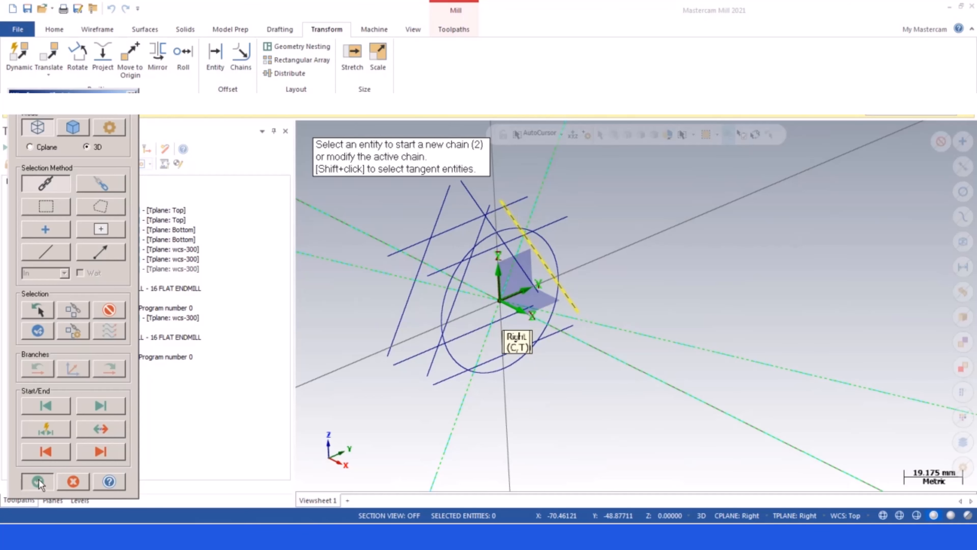
click(95, 302)
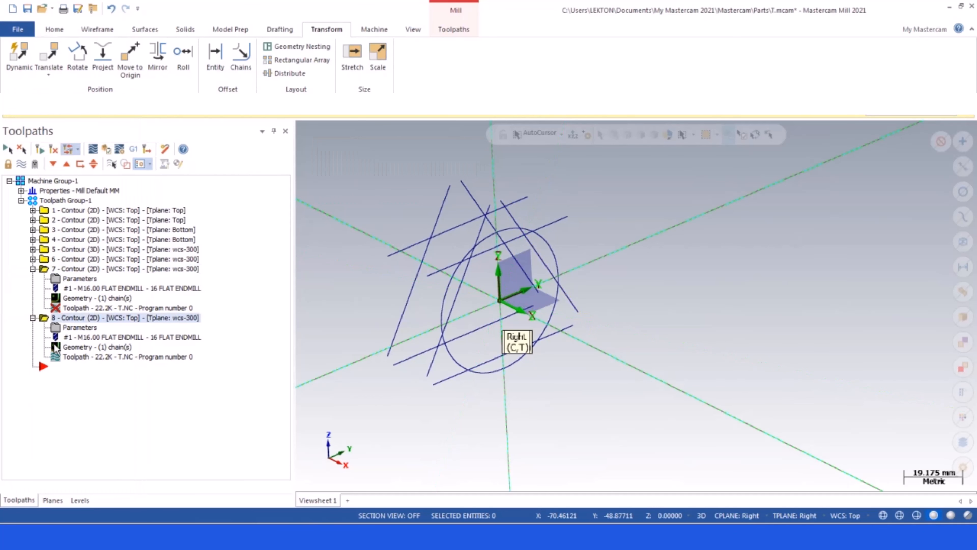
Replace the chain in contour operation 8's geometry with the newly rotated line farther along negative X
click(57, 346)
right_click(35, 168)
click(68, 297)
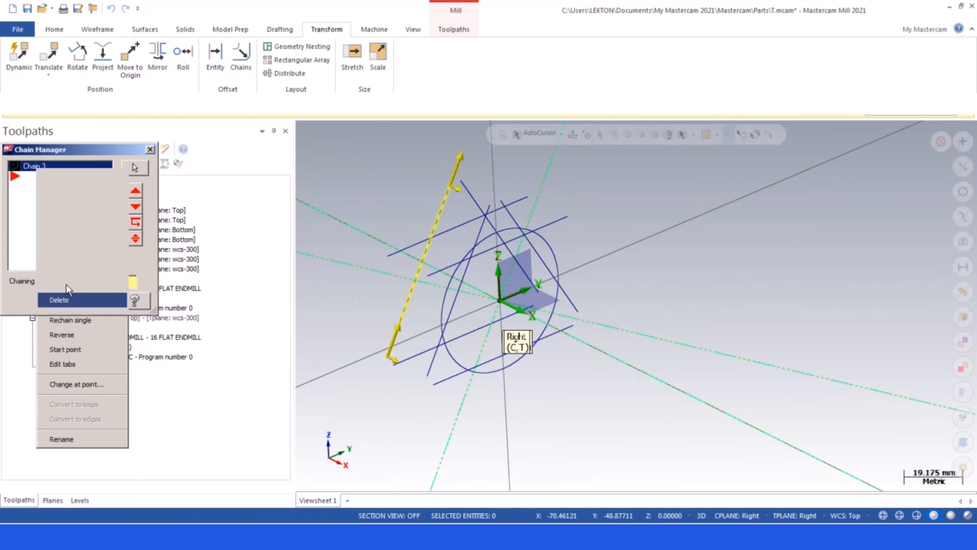
right_click(54, 195)
click(73, 205)
click(467, 192)
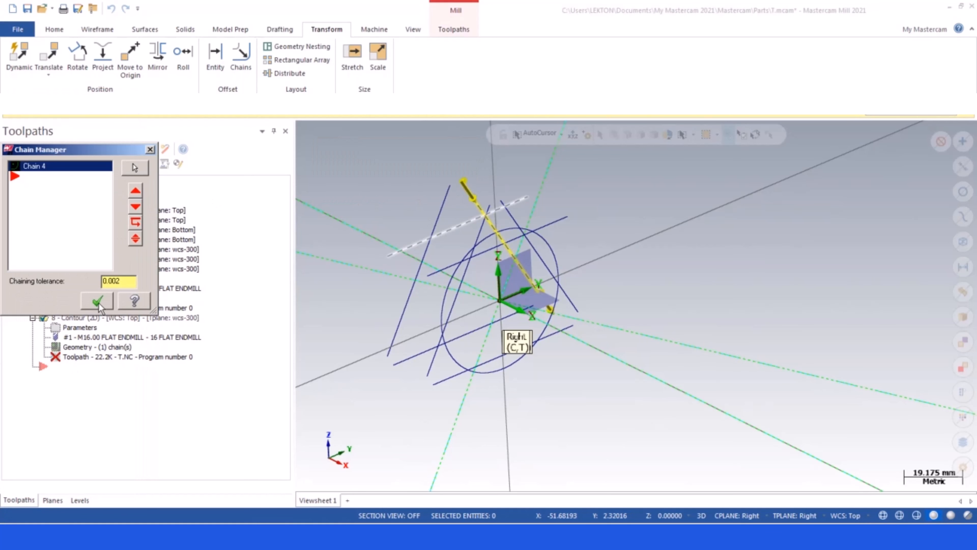
click(98, 301)
Set both the tool plane and the construction plane of contour operation 7 to wcs-60
click(56, 280)
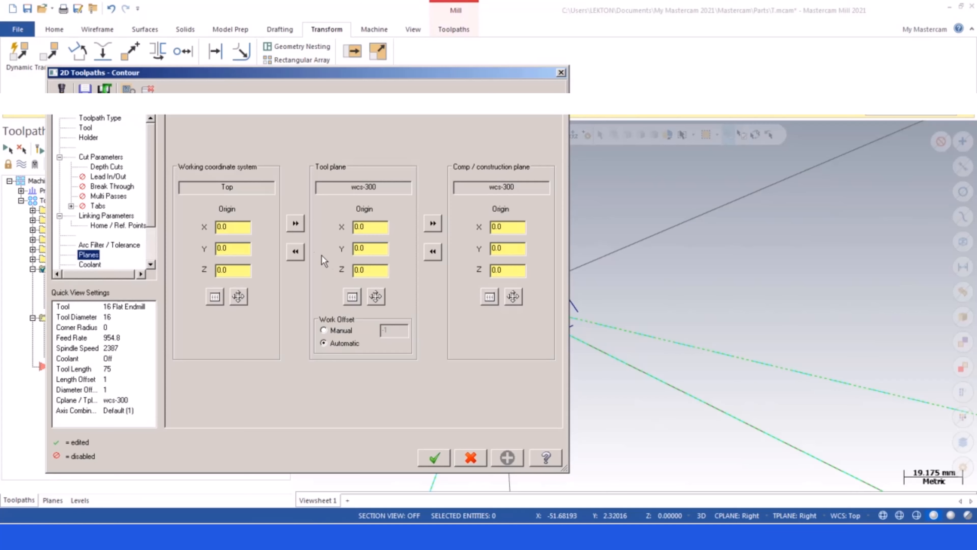
click(352, 297)
scroll(107, 258, down, 1)
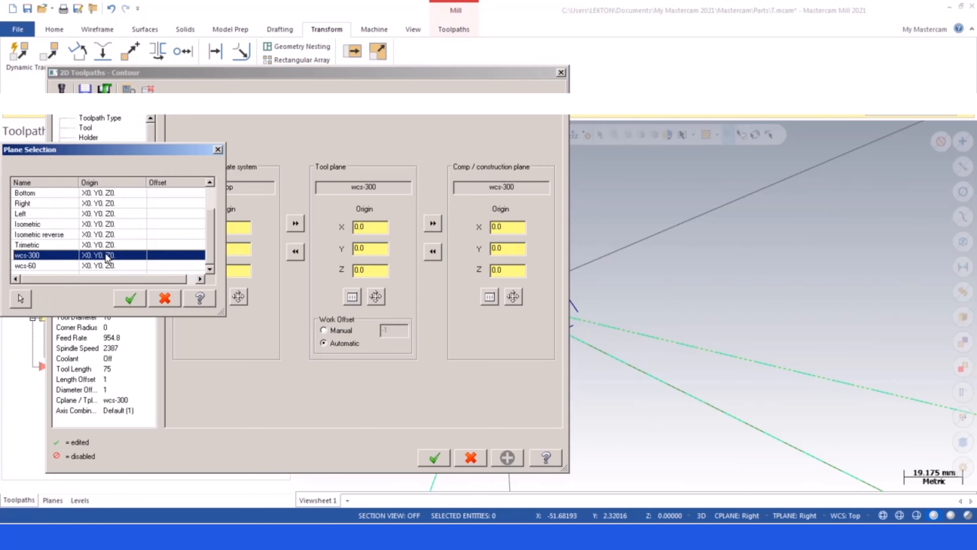
double_click(30, 266)
click(490, 297)
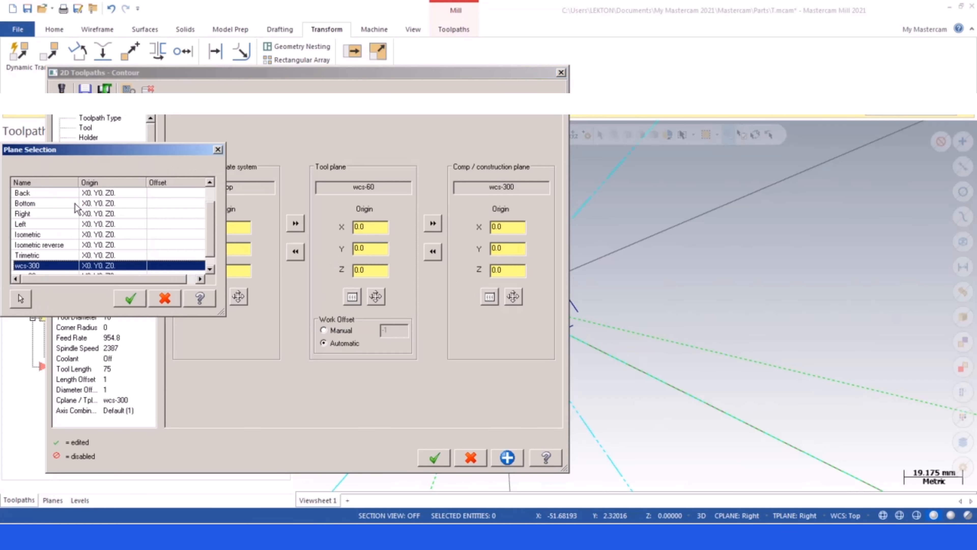
scroll(42, 230, down, 1)
double_click(31, 266)
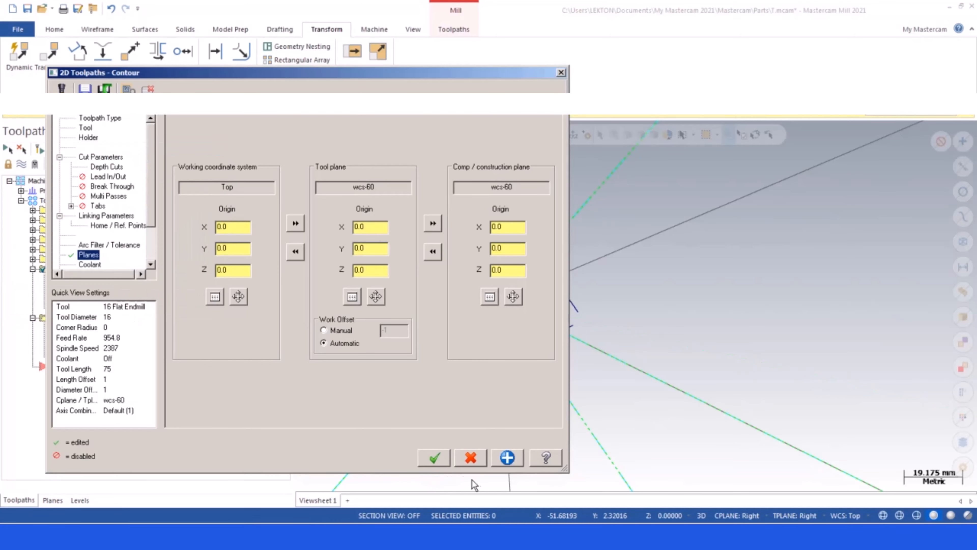
click(434, 458)
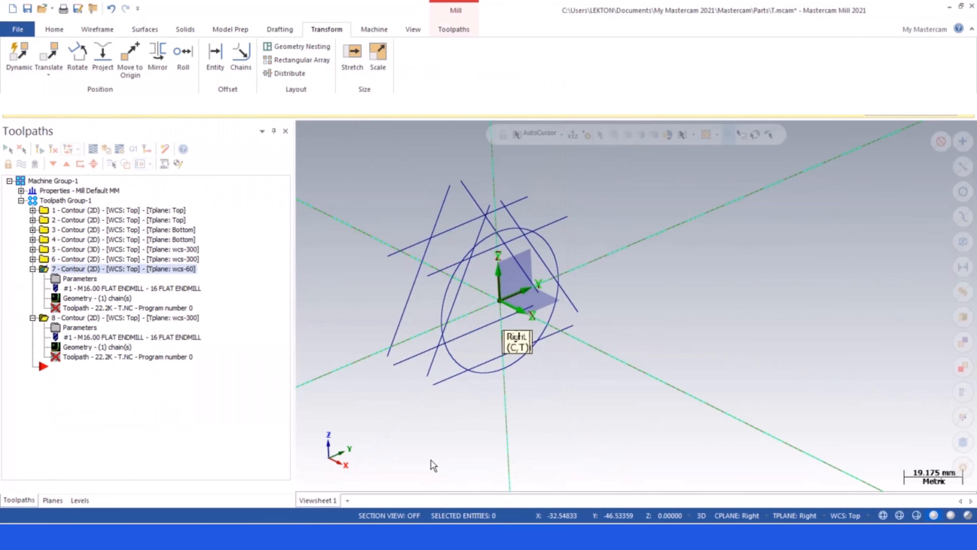
Set both the tool plane and the construction plane of contour operation 8 to wcs-60
click(57, 327)
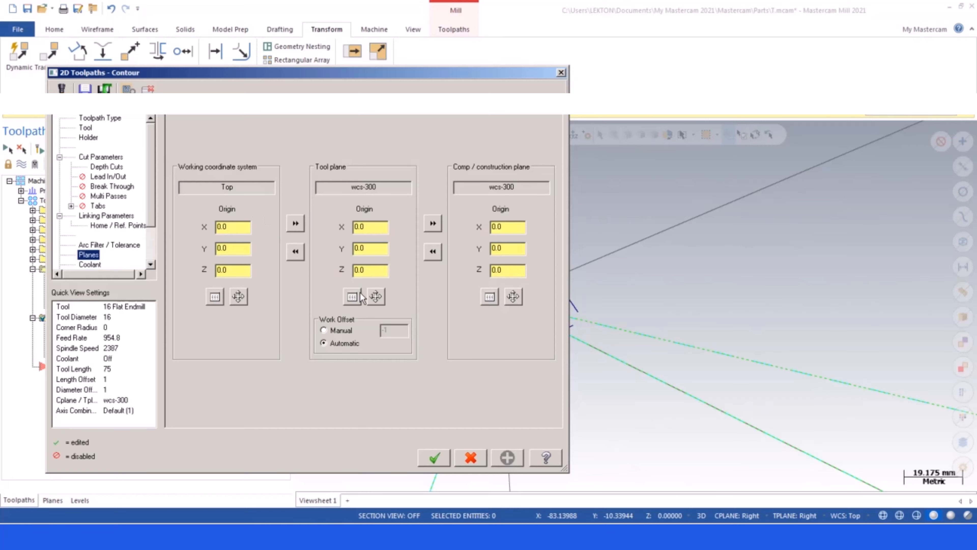
click(352, 297)
scroll(57, 259, down, 1)
double_click(81, 269)
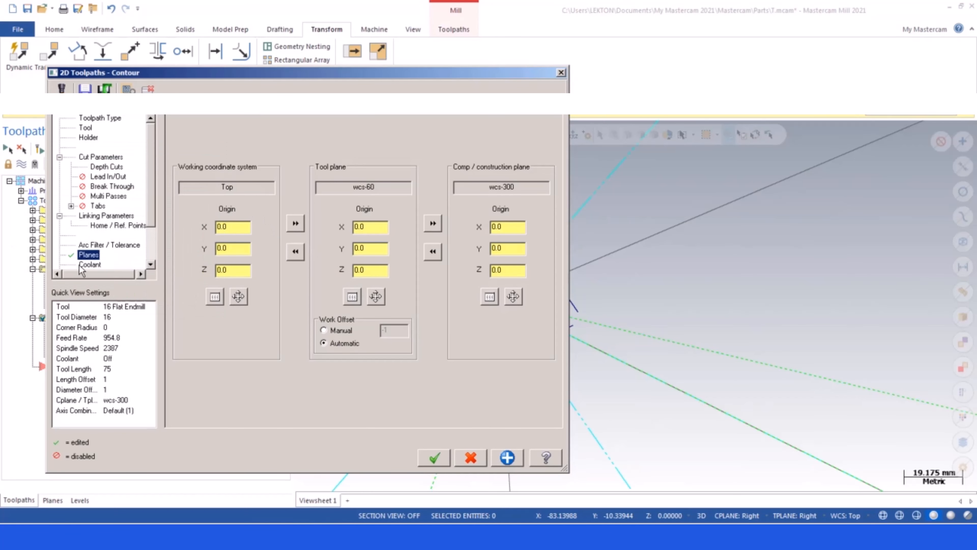
click(489, 297)
scroll(42, 260, down, 1)
double_click(42, 257)
click(447, 461)
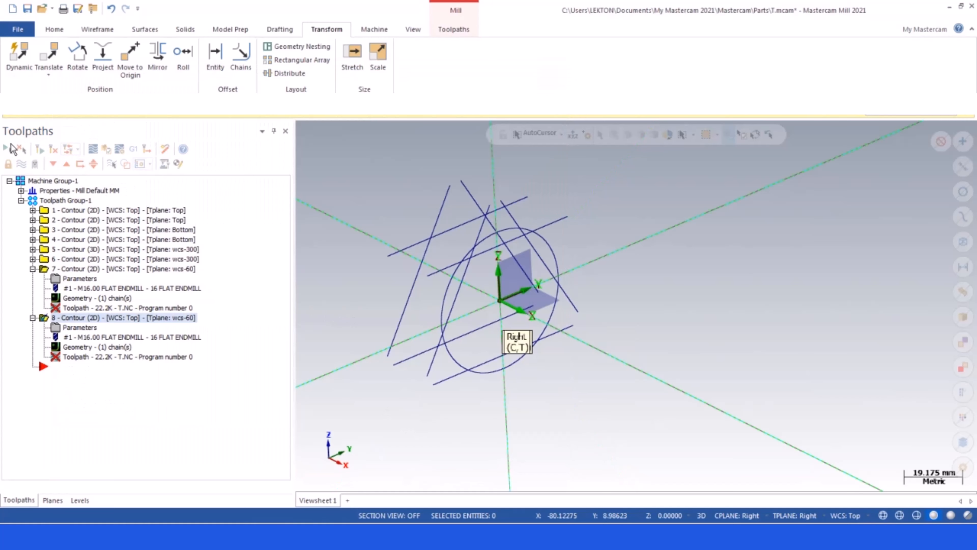
Regenerate the invalid contour operations 7 and 8 and display their toolpaths
click(56, 150)
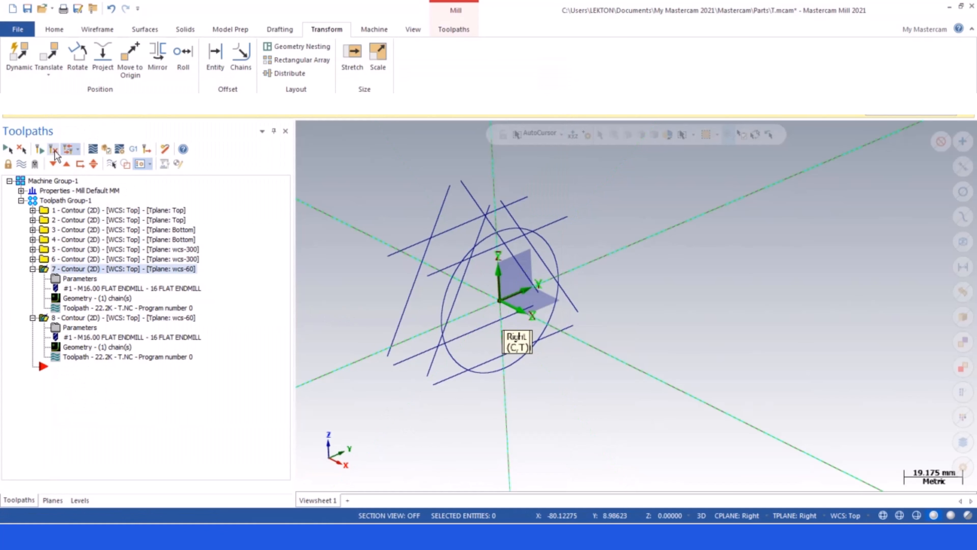
click(23, 165)
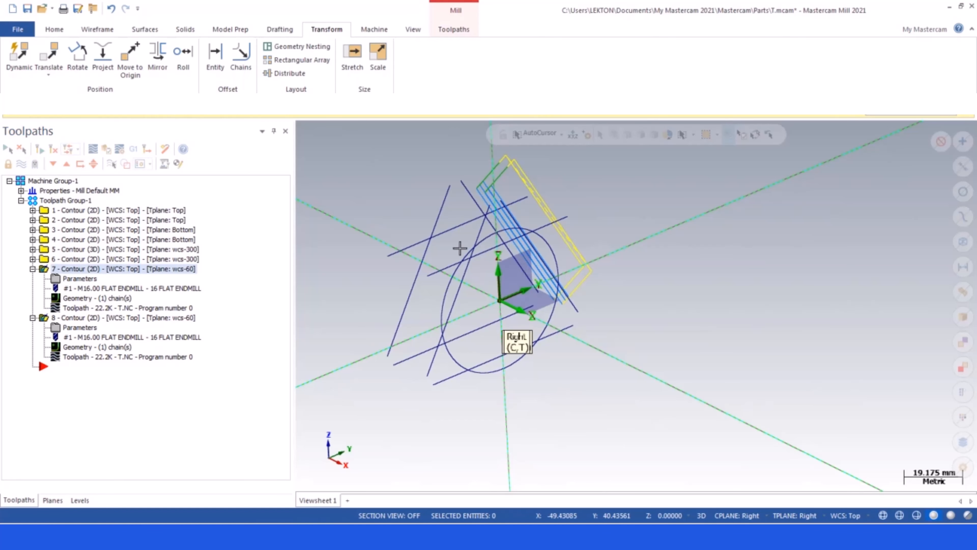
mouse_move(502, 238)
middle_down()
mouse_move(525, 257)
mouse_move(388, 310)
mouse_move(494, 226)
mouse_move(503, 235)
middle_up()
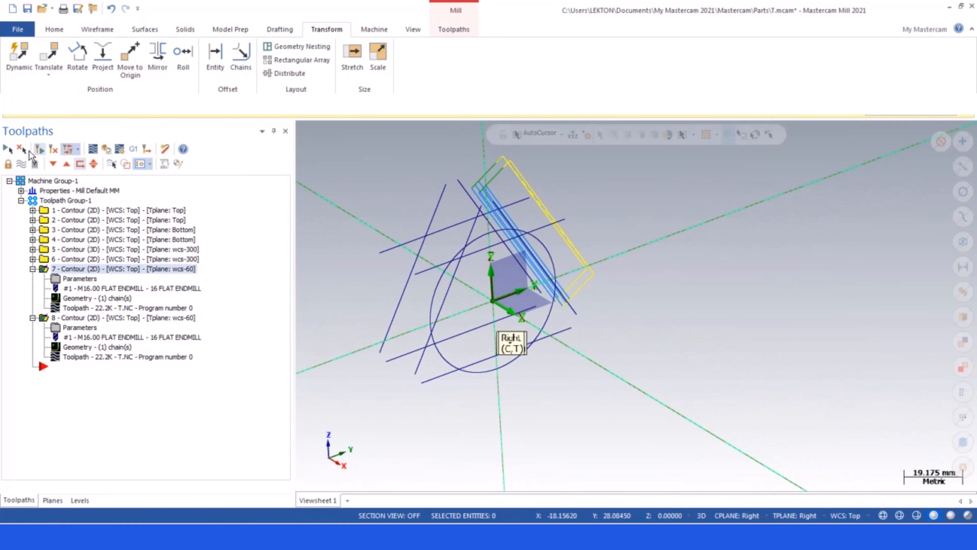
Post all eight contour operations to T.NC and remove the block numbers from the resulting code
click(6, 150)
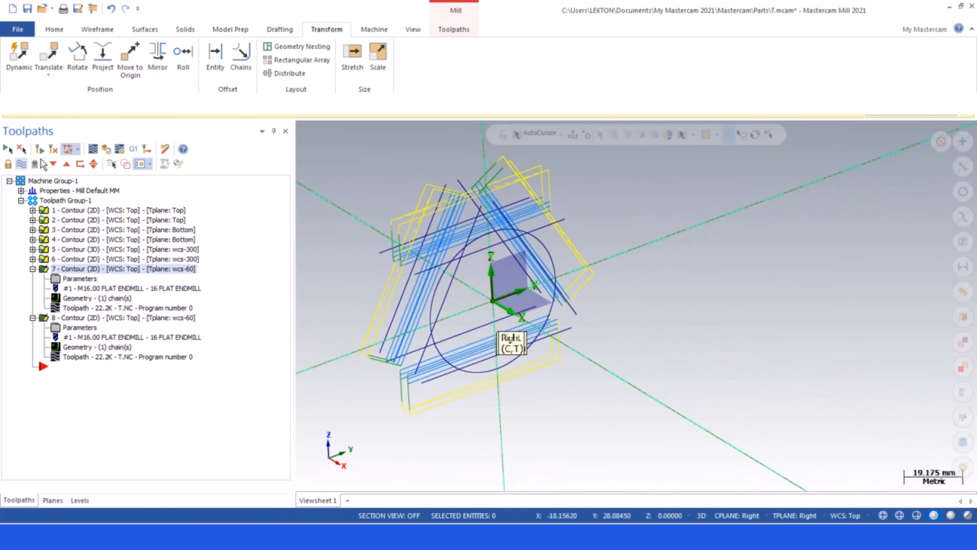
click(131, 150)
click(320, 394)
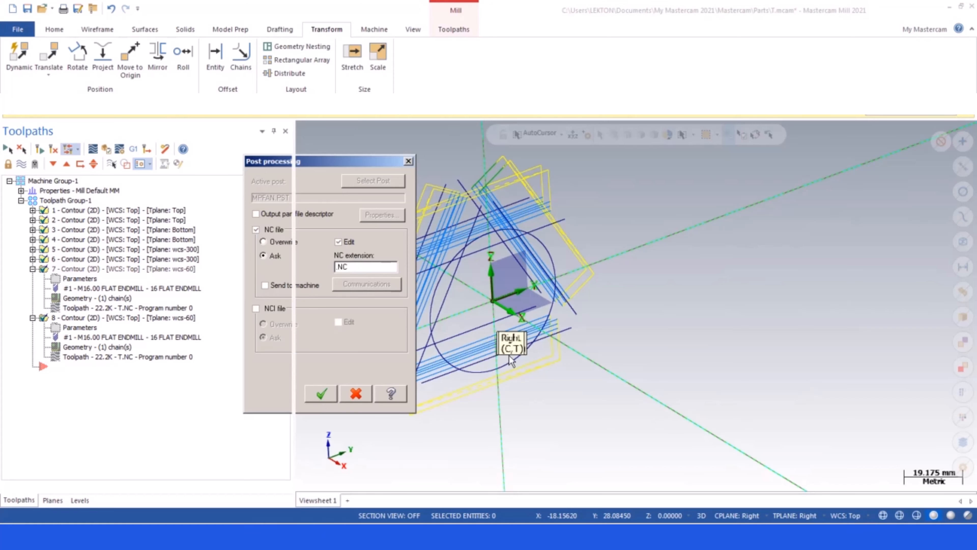
click(663, 385)
click(528, 271)
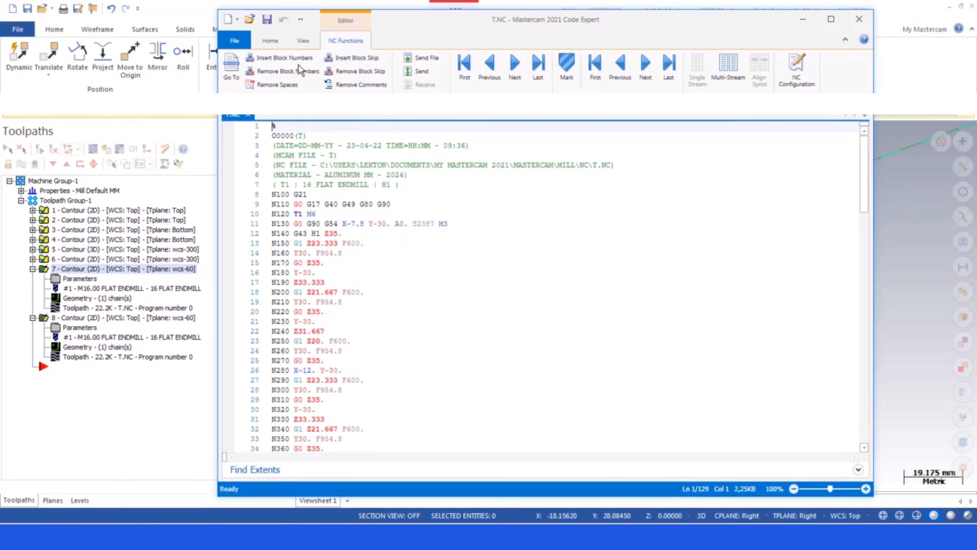
click(286, 71)
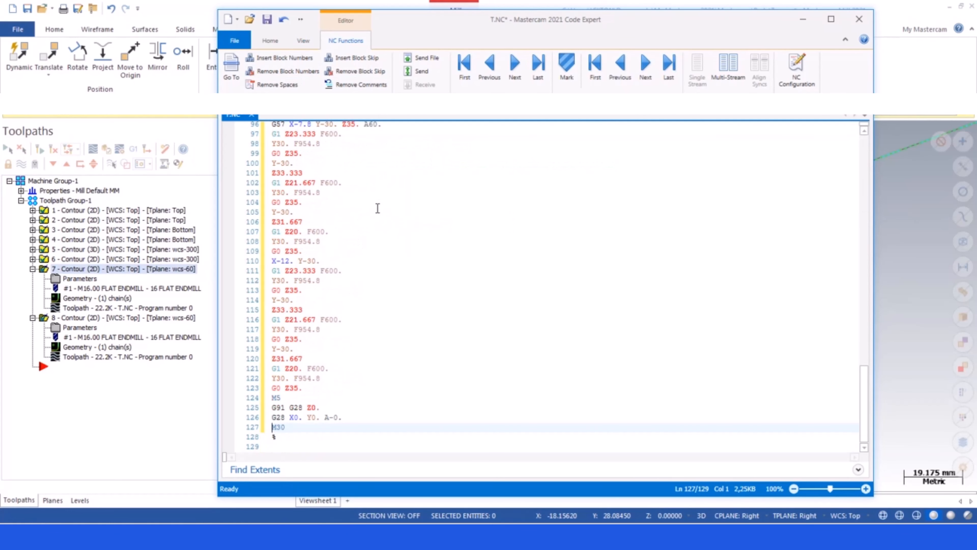
Examine the A-axis rotation at each work offset change in the NC code, and close T.NC with its changes saved
scroll(354, 321, up, 4)
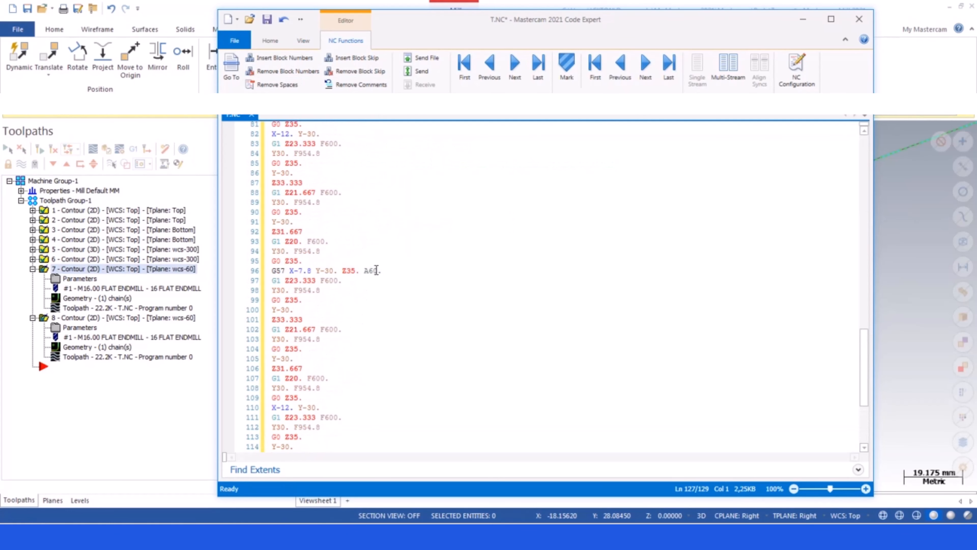
double_click(375, 271)
scroll(372, 305, up, 5)
scroll(372, 305, up, 1)
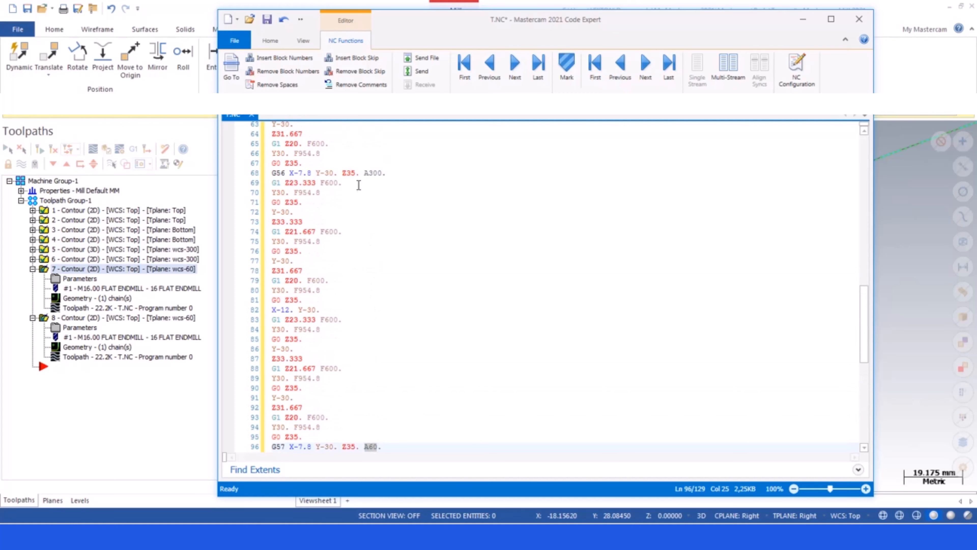
double_click(372, 174)
scroll(378, 255, up, 4)
scroll(377, 255, up, 7)
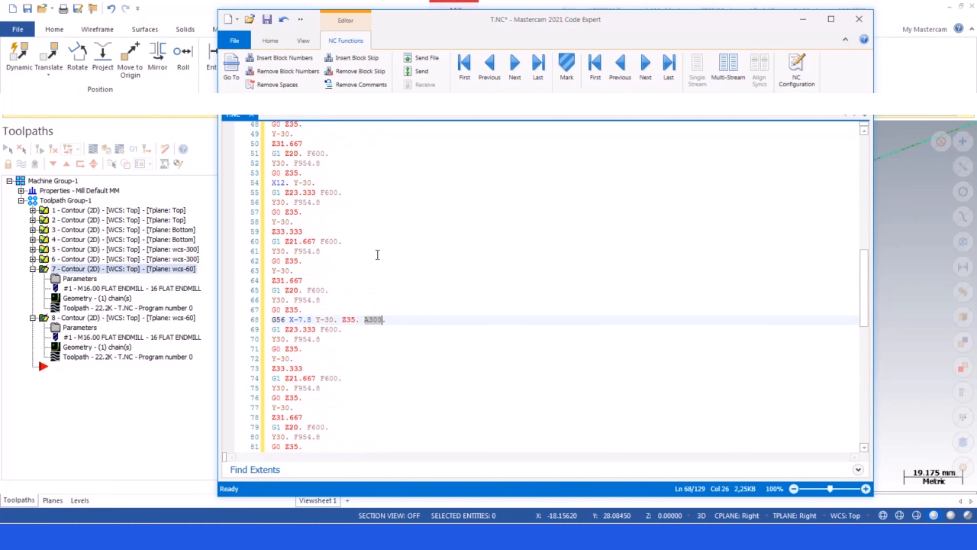
double_click(372, 223)
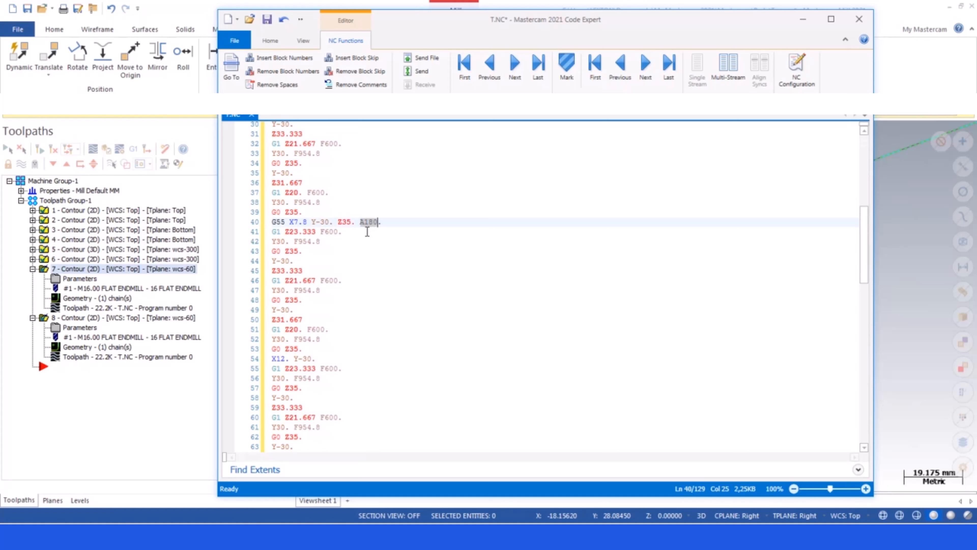
scroll(300, 237, up, 10)
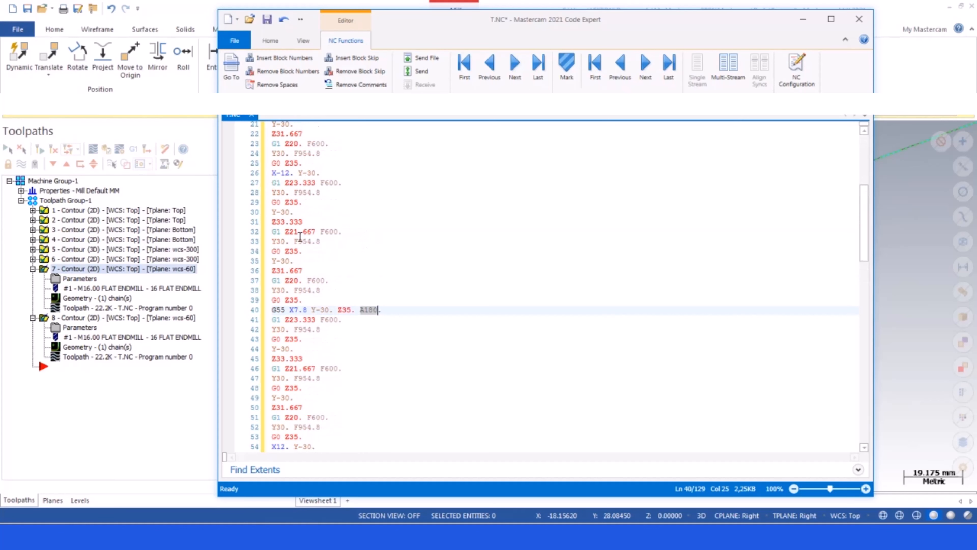
scroll(301, 237, down, 4)
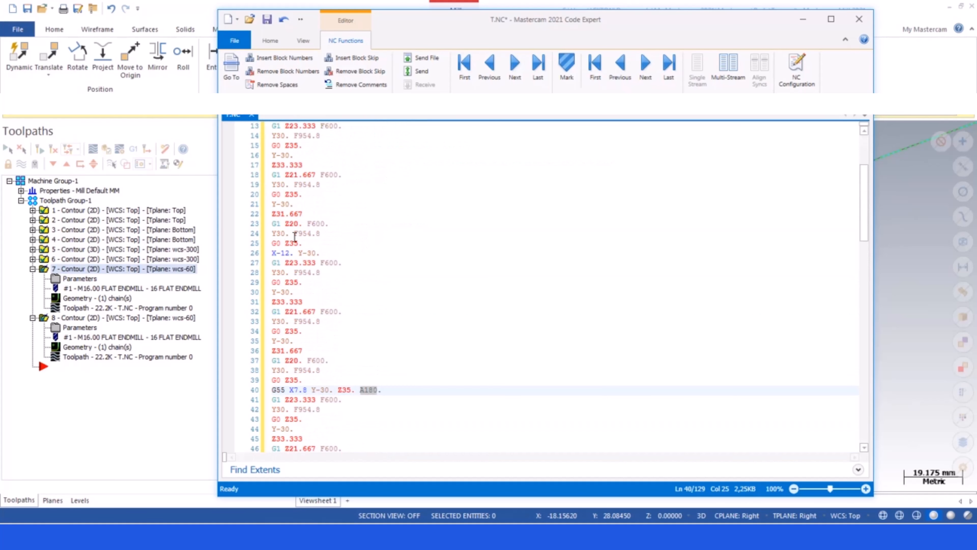
scroll(300, 237, up, 1)
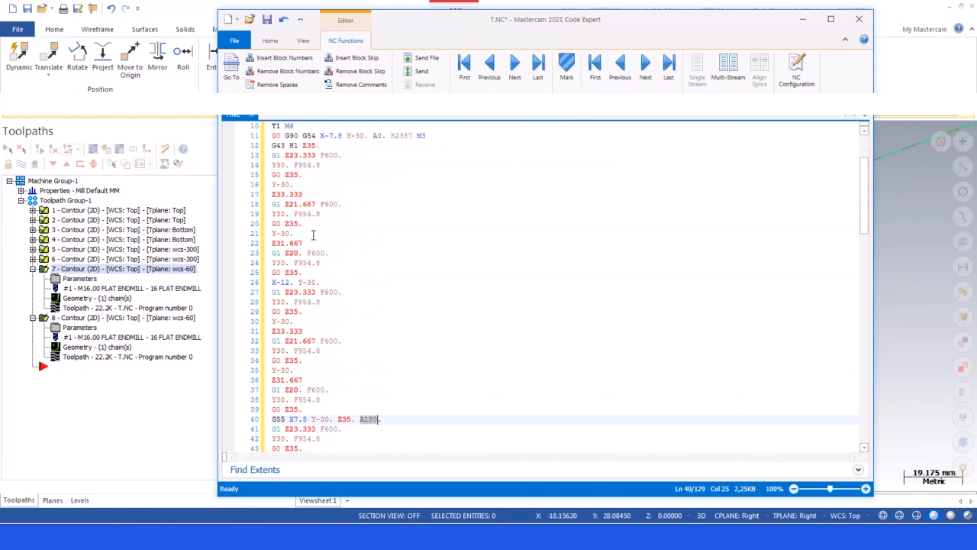
click(859, 19)
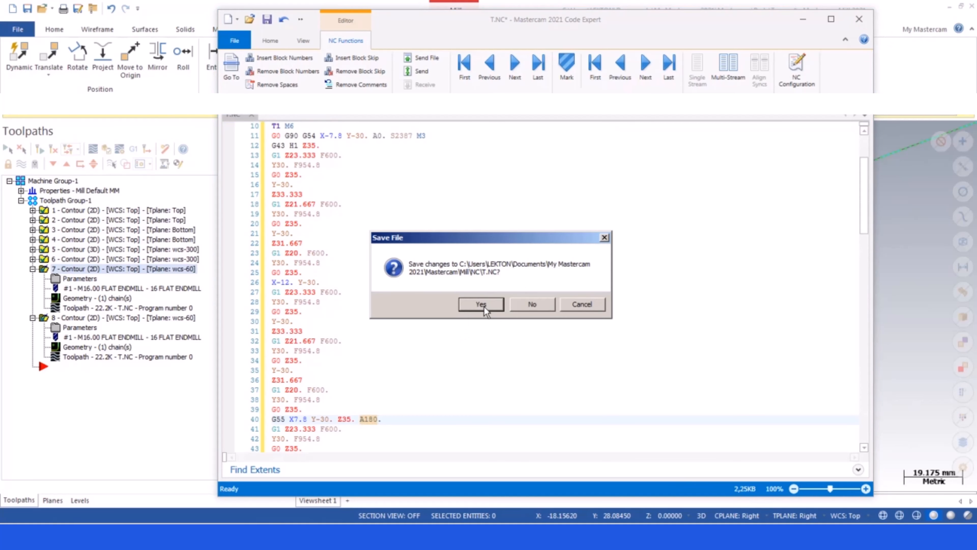
click(481, 304)
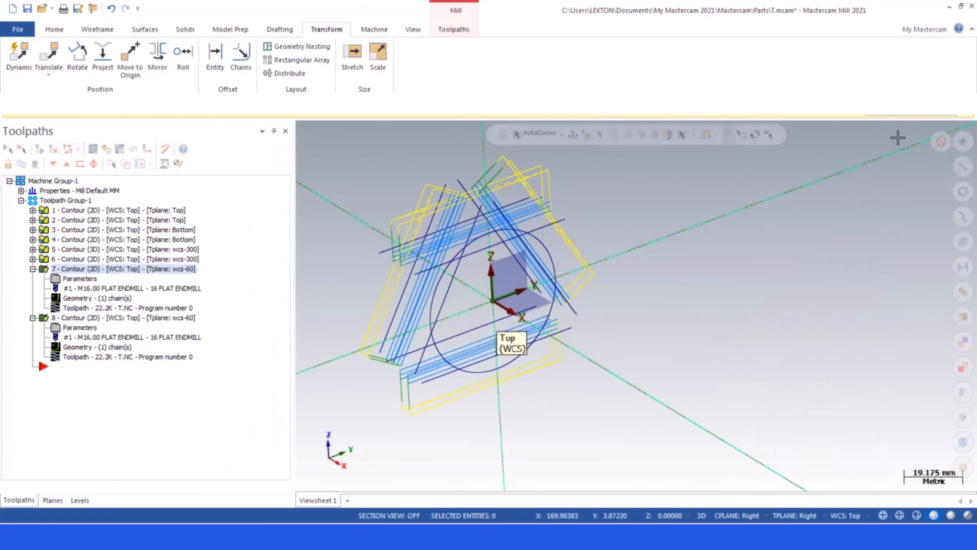
Set operation 7's work offset manually to 1, updating plane wcs-60 and all operations using it, and check operation 8's offset
click(55, 280)
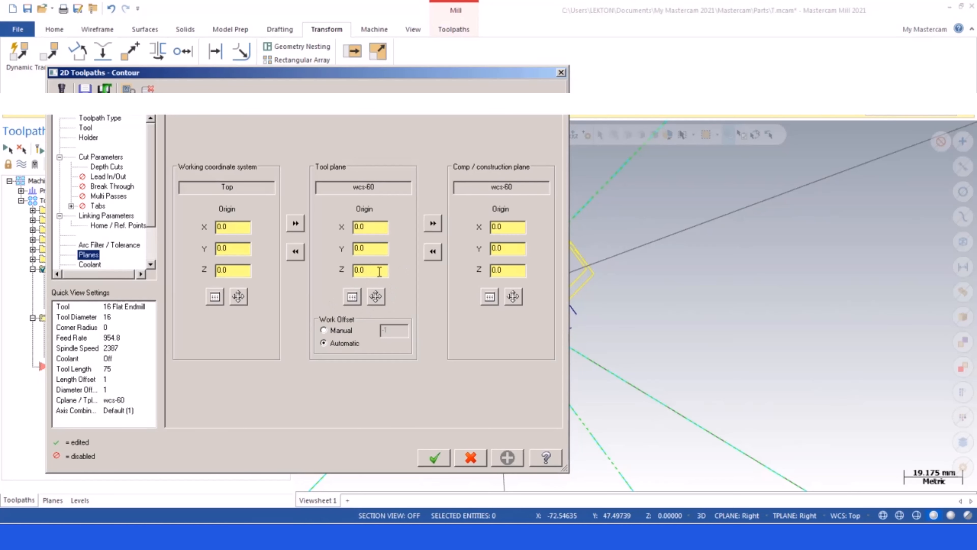
click(323, 330)
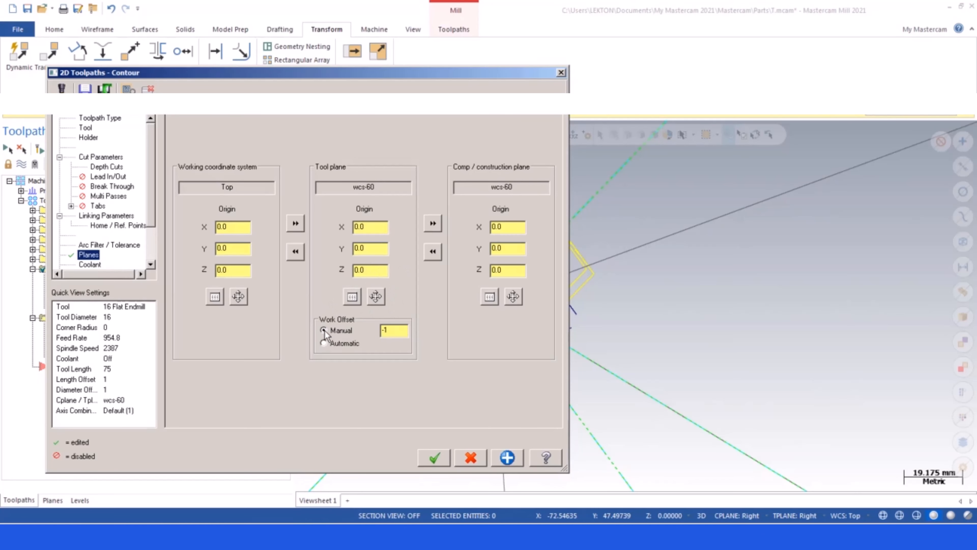
drag(390, 330, 379, 330)
text(1)
click(434, 458)
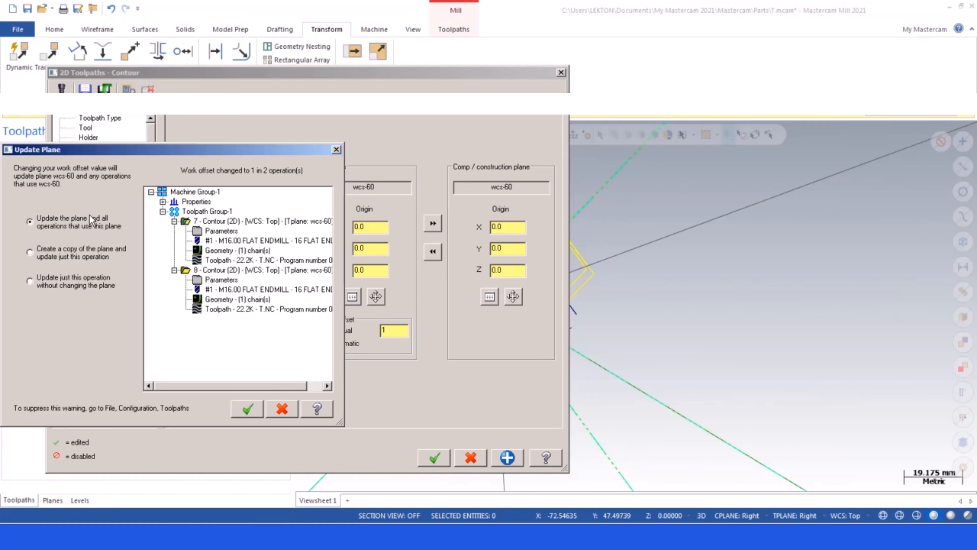
click(248, 409)
click(443, 463)
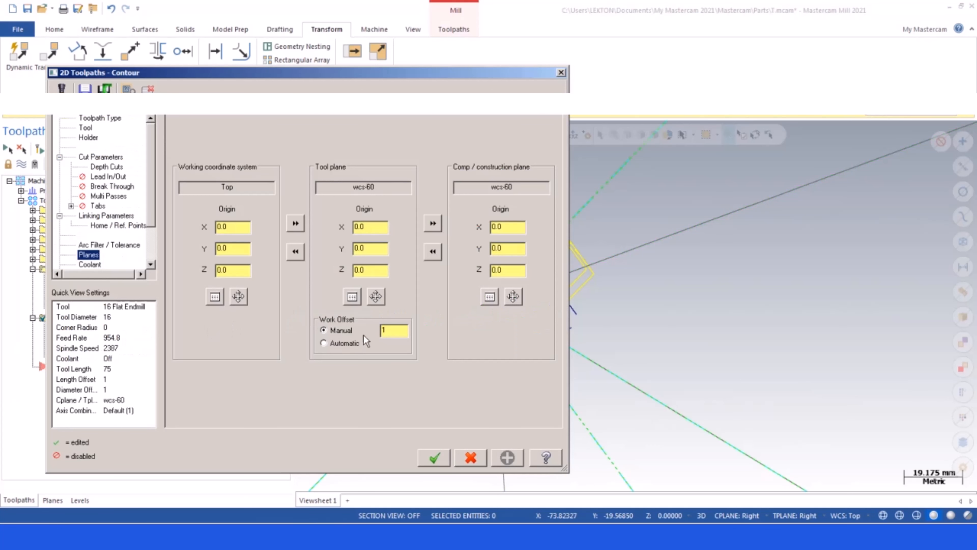
click(442, 455)
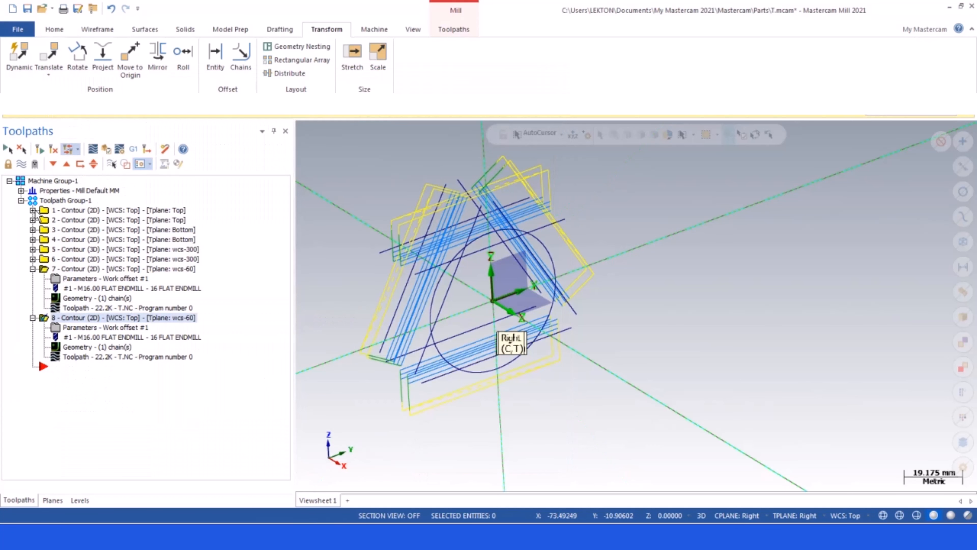
Set contour operation 1's work offset manually to 1, updating the Top plane and all operations that use it
click(34, 211)
click(33, 210)
click(56, 220)
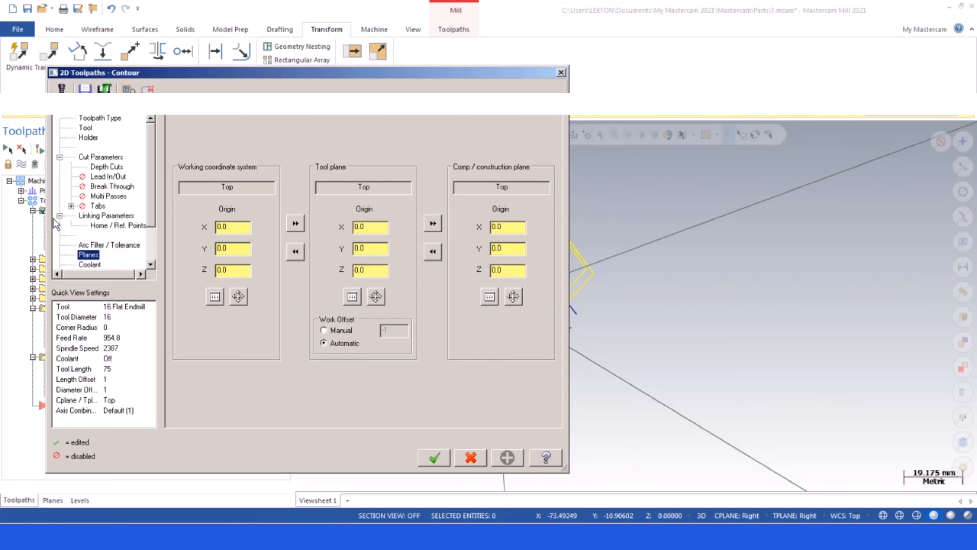
click(324, 330)
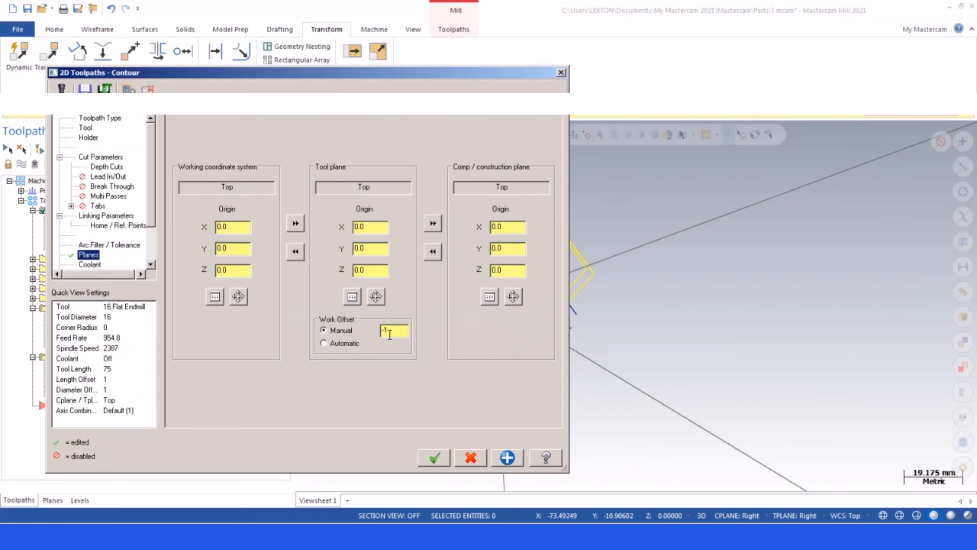
text(1)
click(435, 458)
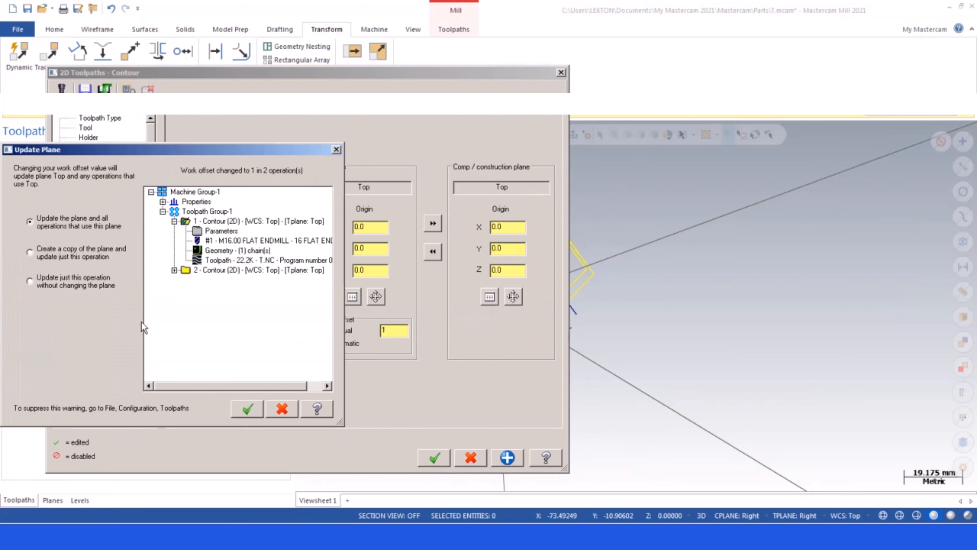
click(246, 406)
click(433, 457)
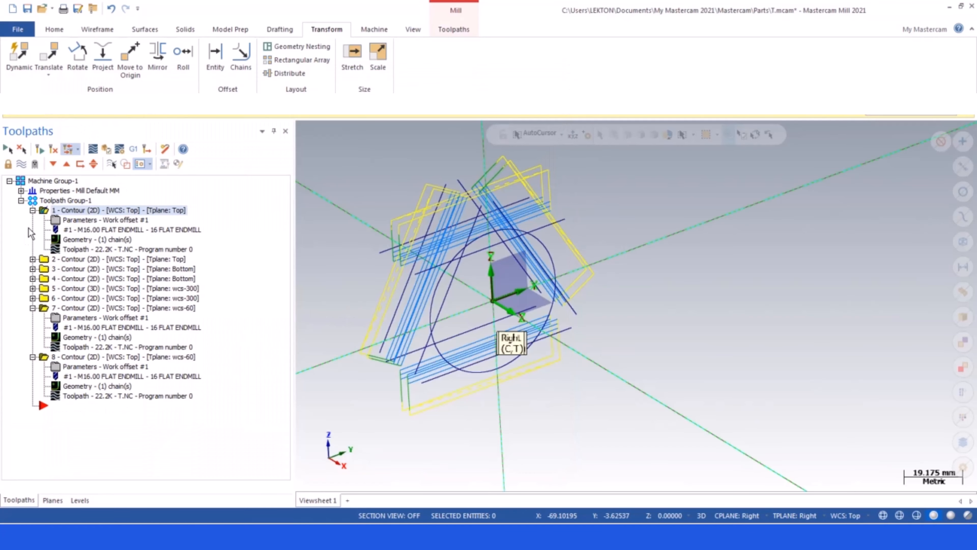
Check the work offset set for contour operation 2 on the Top plane
click(32, 259)
click(61, 269)
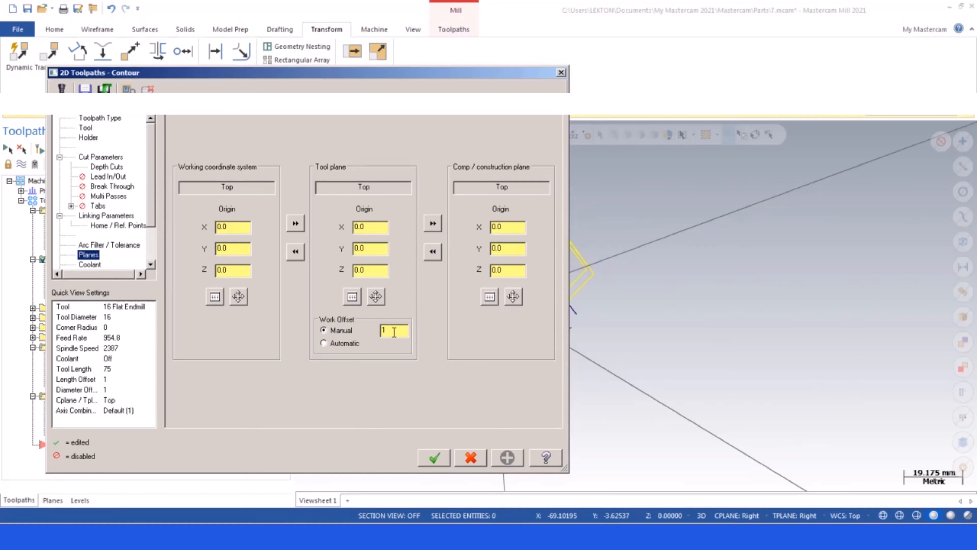
click(434, 457)
Set operation 3's work offset manually to 1, updating the Bottom plane and all operations using it, and check operation 4's offset
click(33, 308)
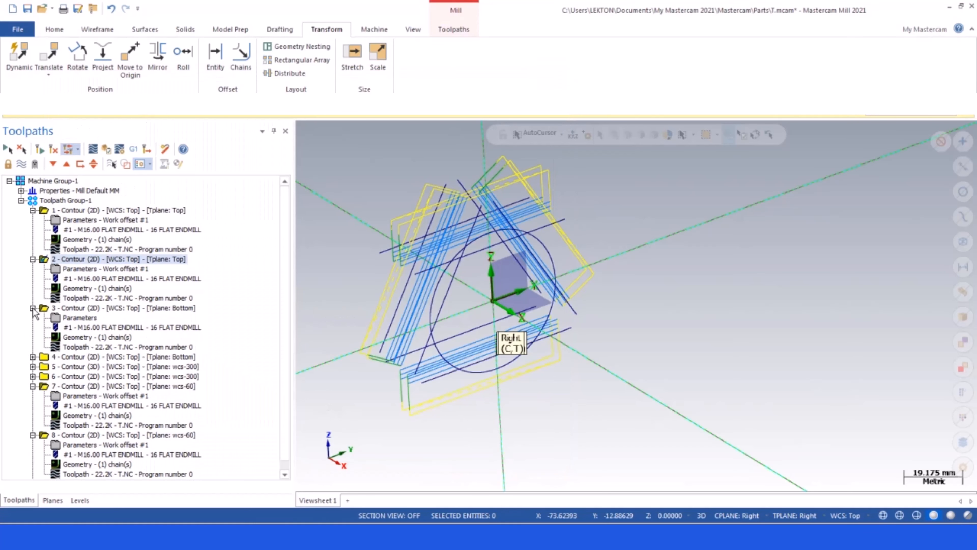
click(61, 317)
click(323, 330)
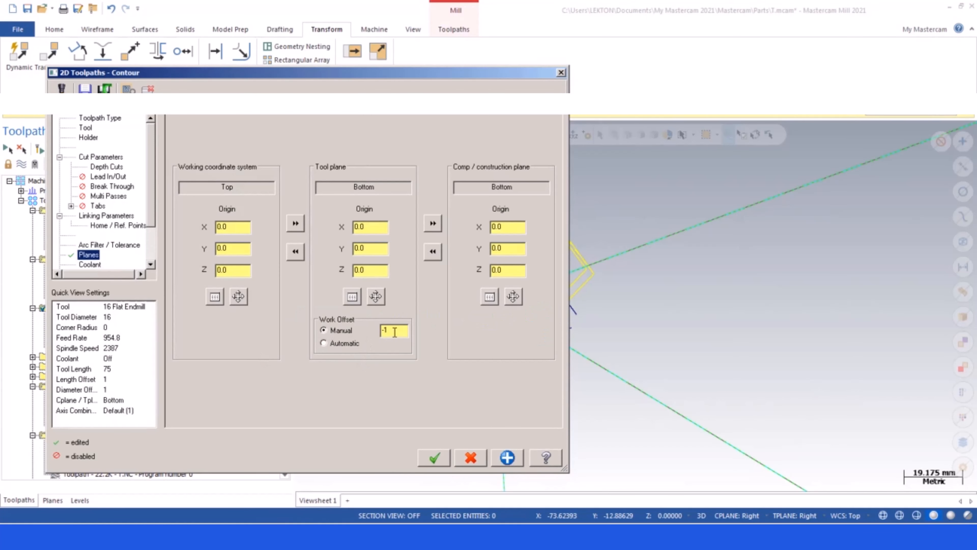
click(434, 458)
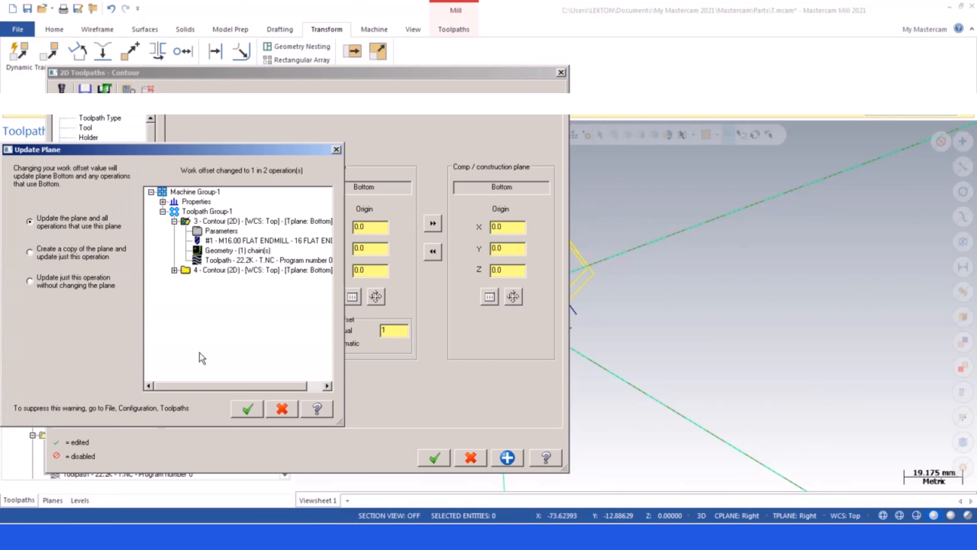
click(248, 409)
click(432, 458)
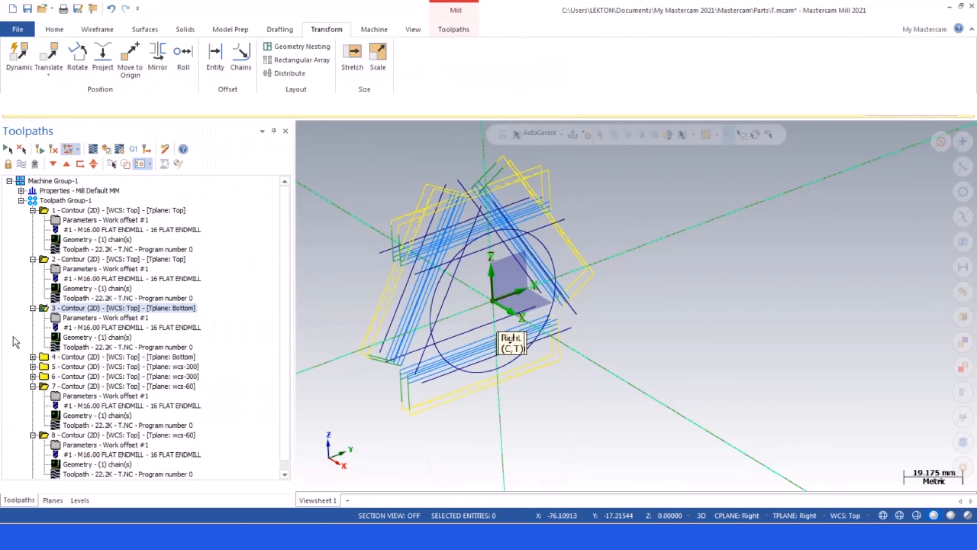
click(32, 356)
click(45, 357)
click(59, 369)
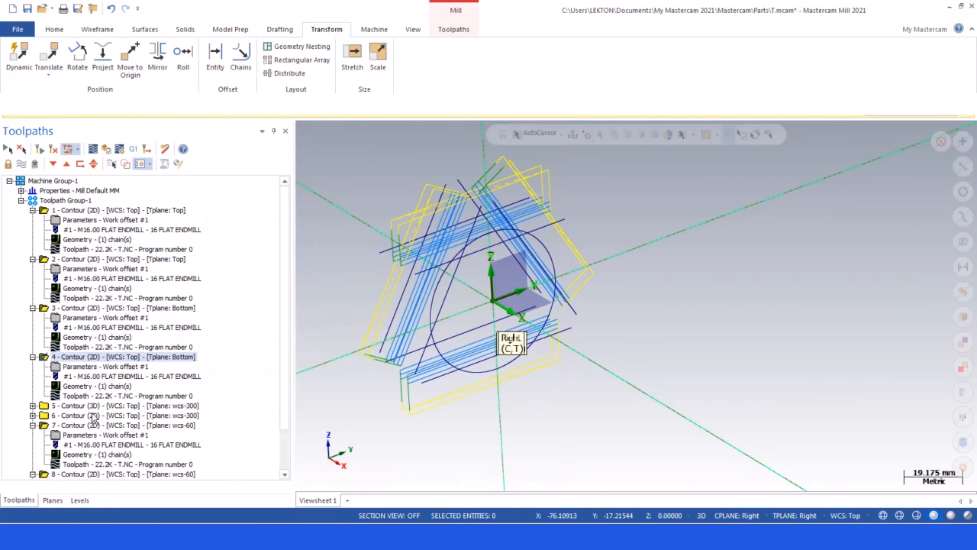
click(434, 458)
Set operation 5's work offset manually to 1, updating plane wcs-300 and all operations using it, and check operation 6's offset
click(32, 405)
click(54, 415)
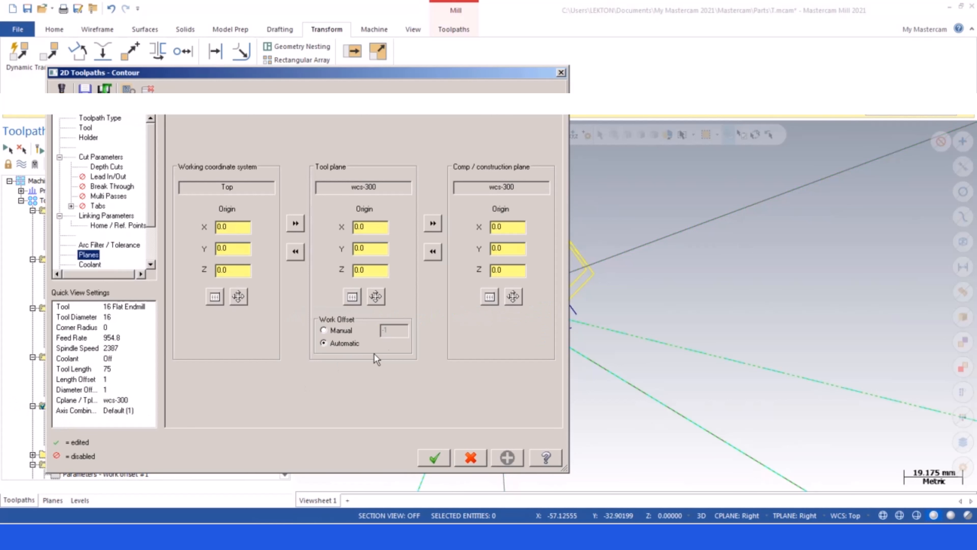
click(324, 330)
click(435, 457)
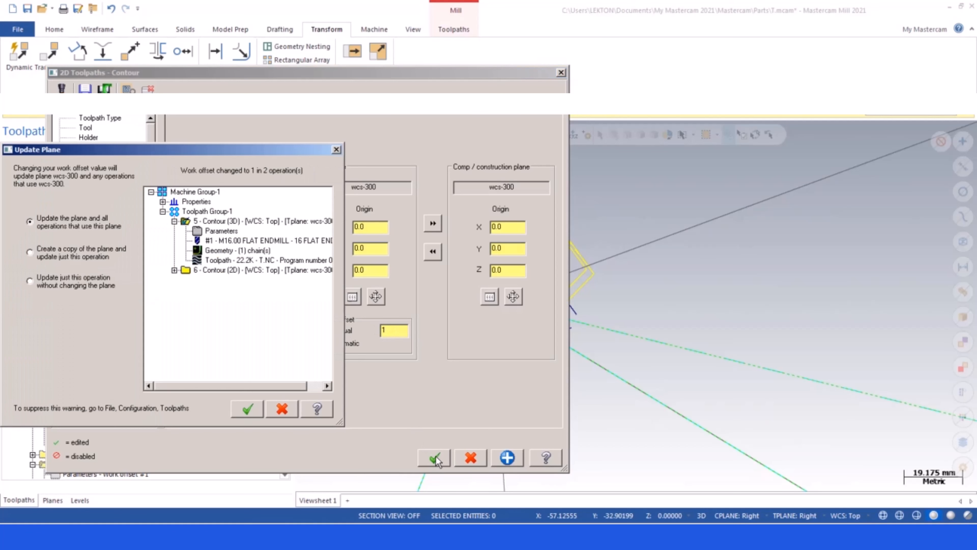
click(255, 407)
click(434, 458)
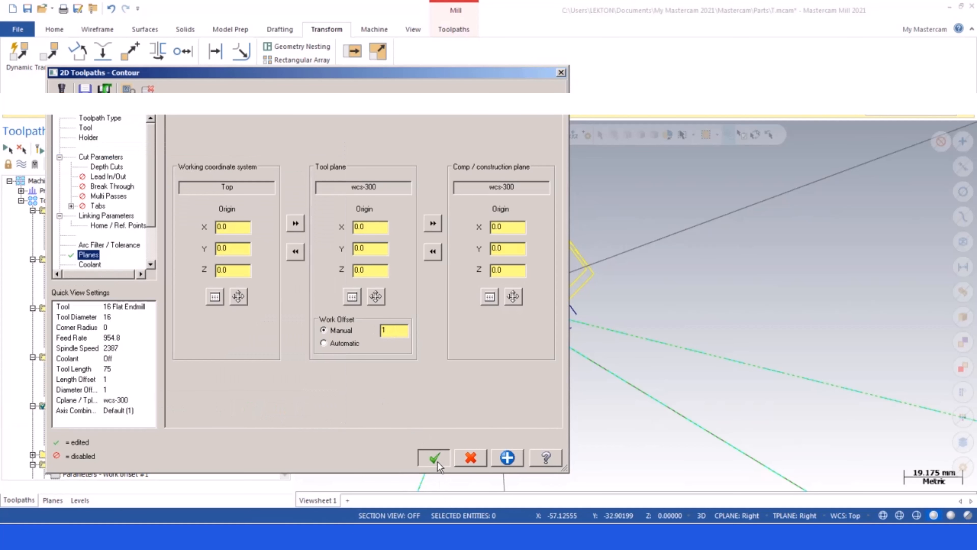
scroll(88, 425, down, 3)
click(33, 366)
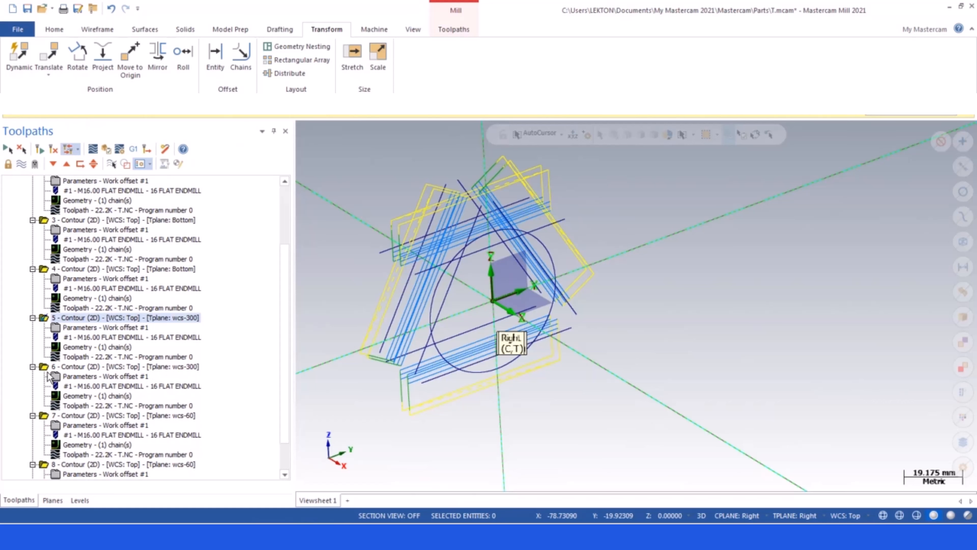
click(53, 376)
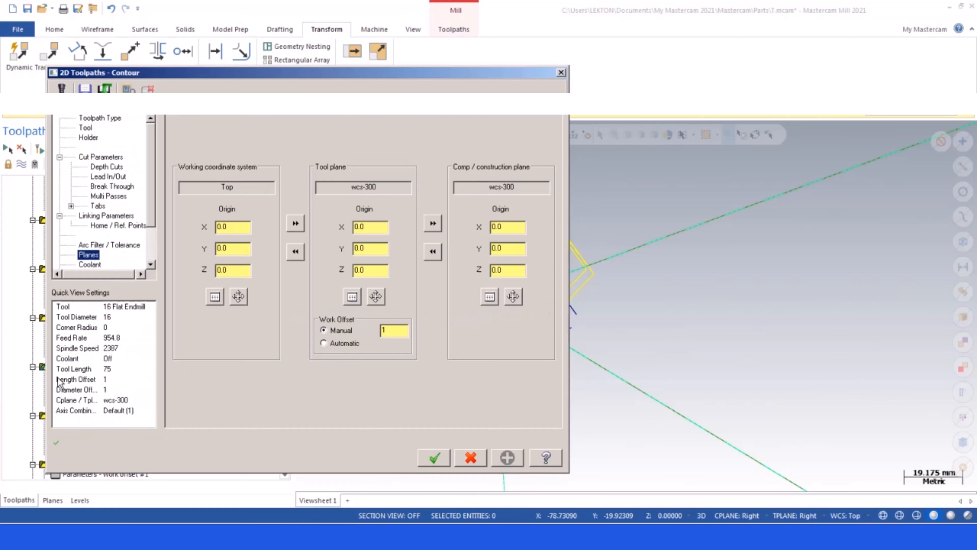
click(431, 456)
Collapse all eight contour operations in the toolpath list
scroll(45, 242, up, 3)
click(33, 219)
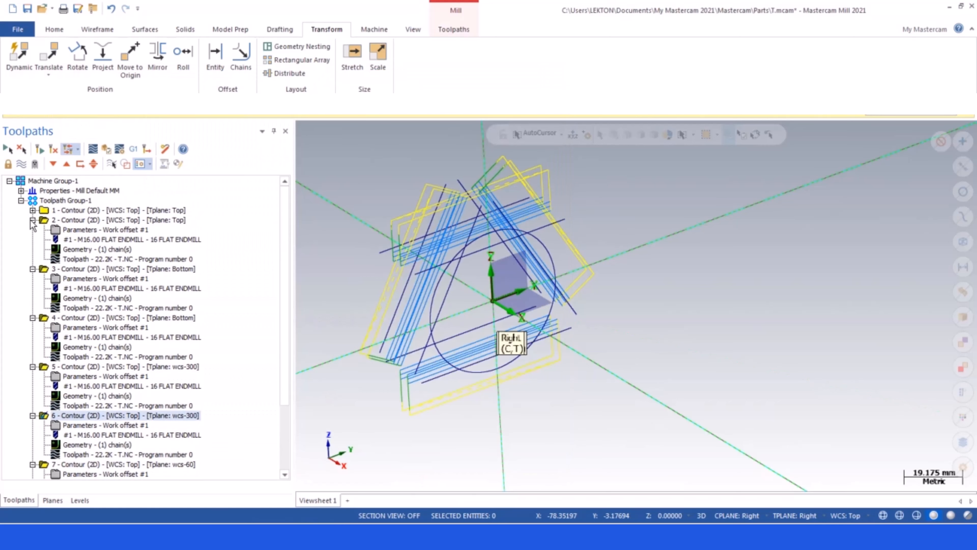
click(32, 220)
click(33, 230)
click(33, 239)
click(33, 249)
click(32, 259)
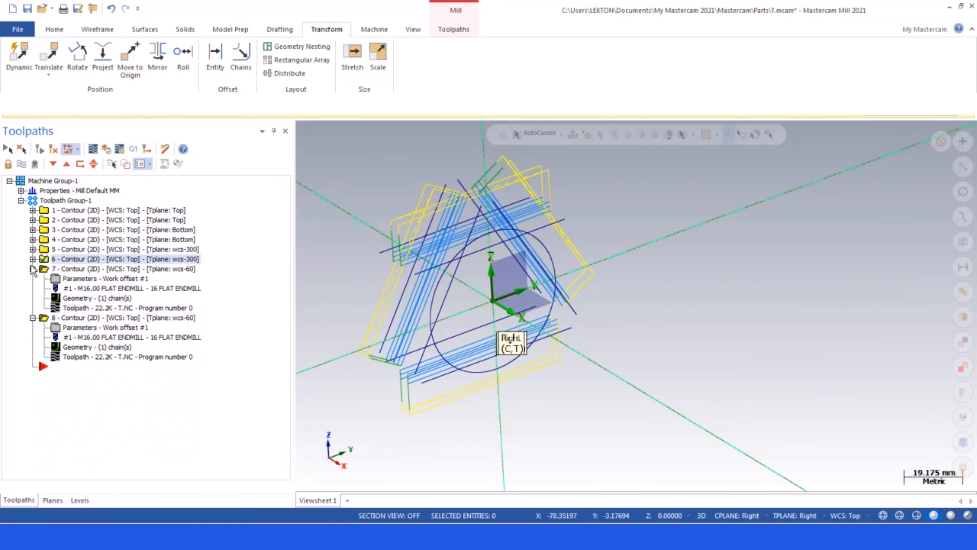
click(32, 269)
click(33, 279)
Select all eight contour operations and post them to T.NC, replacing the existing file
click(8, 149)
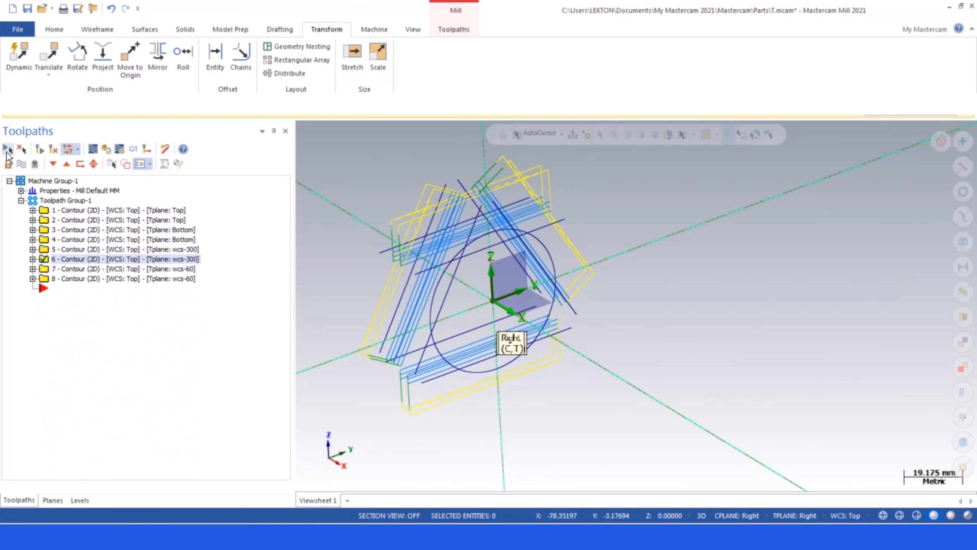
click(20, 164)
click(20, 165)
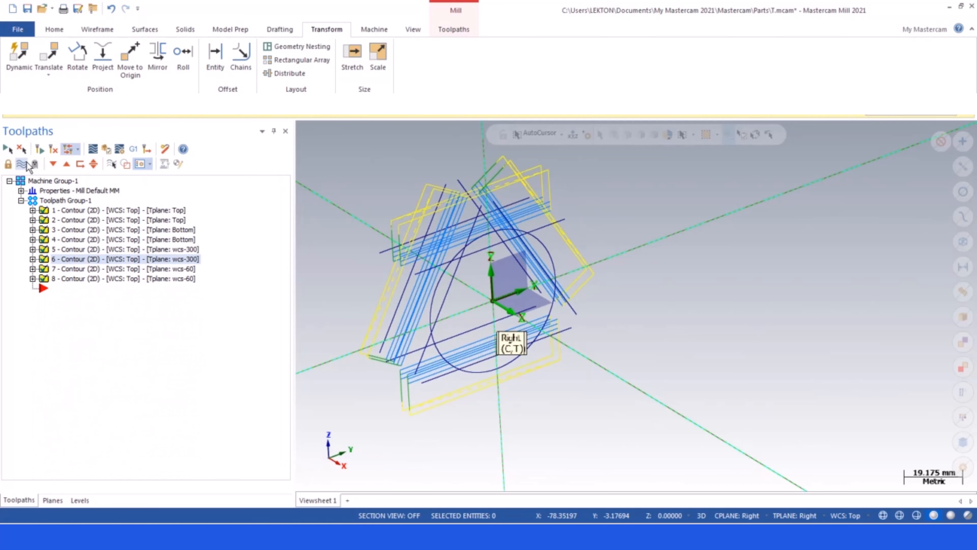
click(132, 150)
click(322, 391)
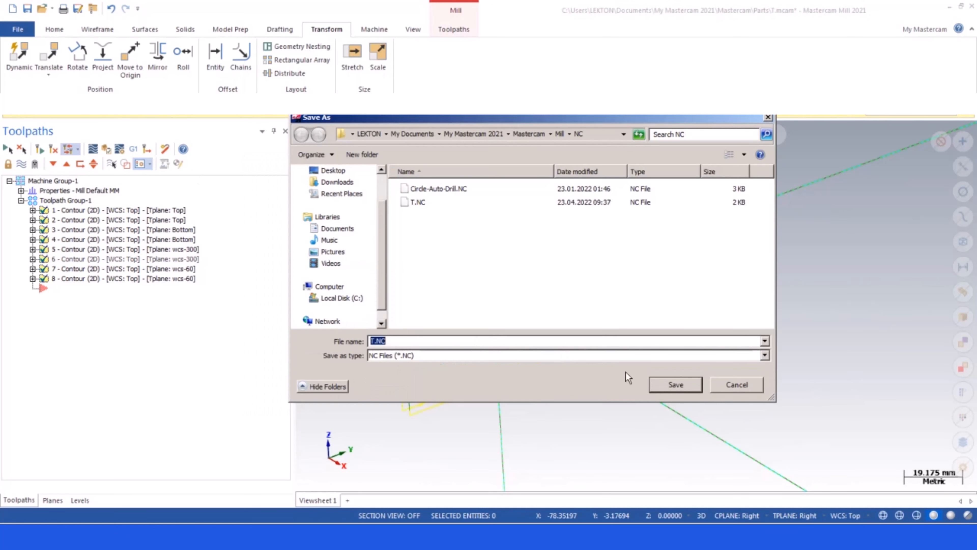
click(662, 381)
click(528, 273)
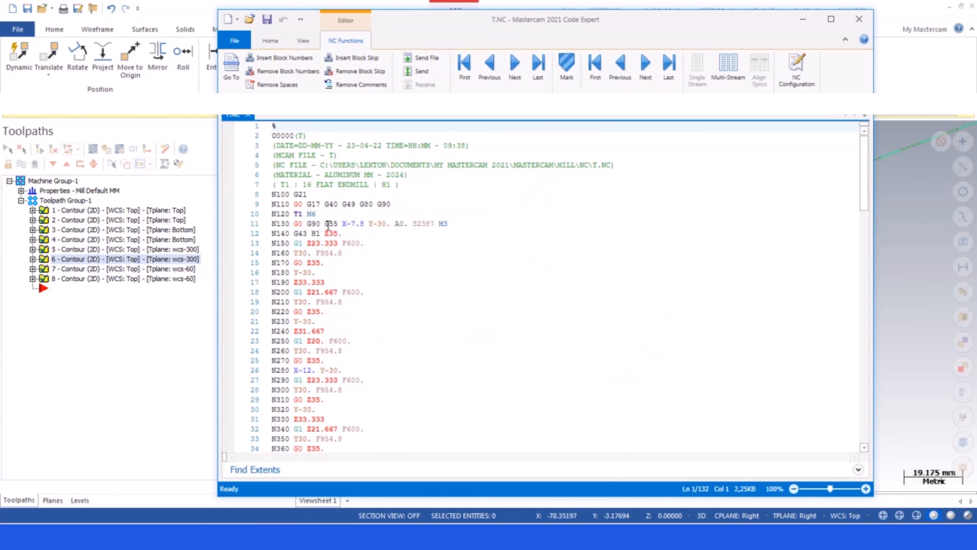
Examine the G55 work offset call and the A-axis rotations throughout the posted NC code
double_click(330, 224)
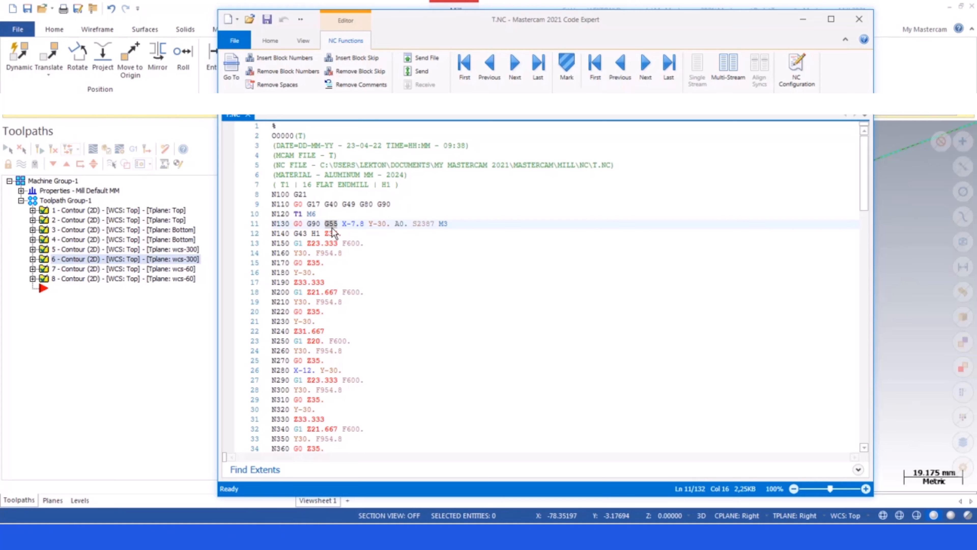
scroll(333, 231, down, 12)
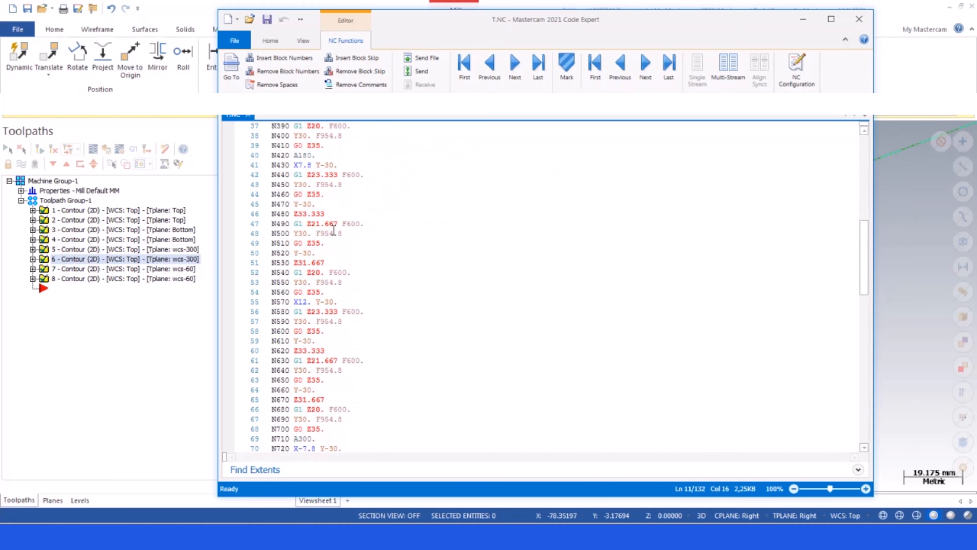
scroll(333, 229, down, 14)
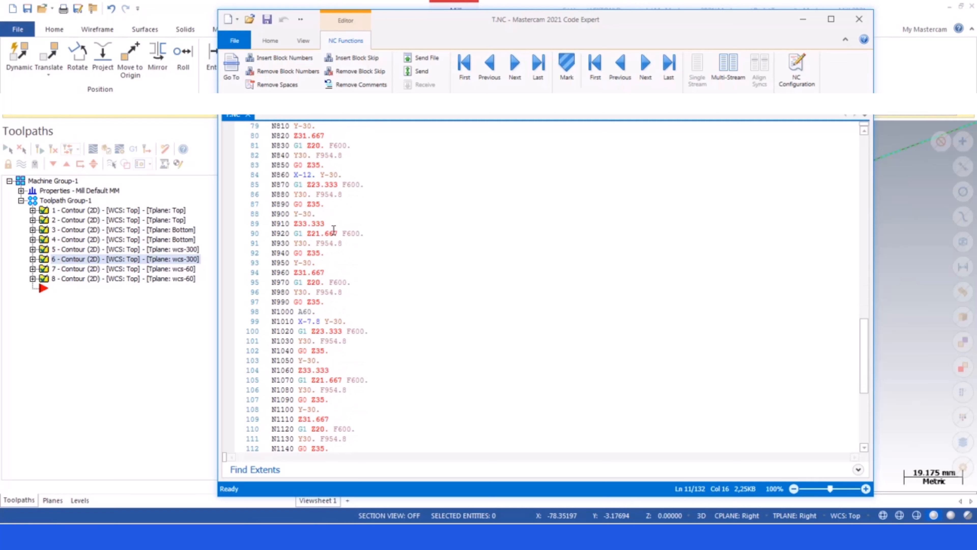
scroll(333, 230, down, 7)
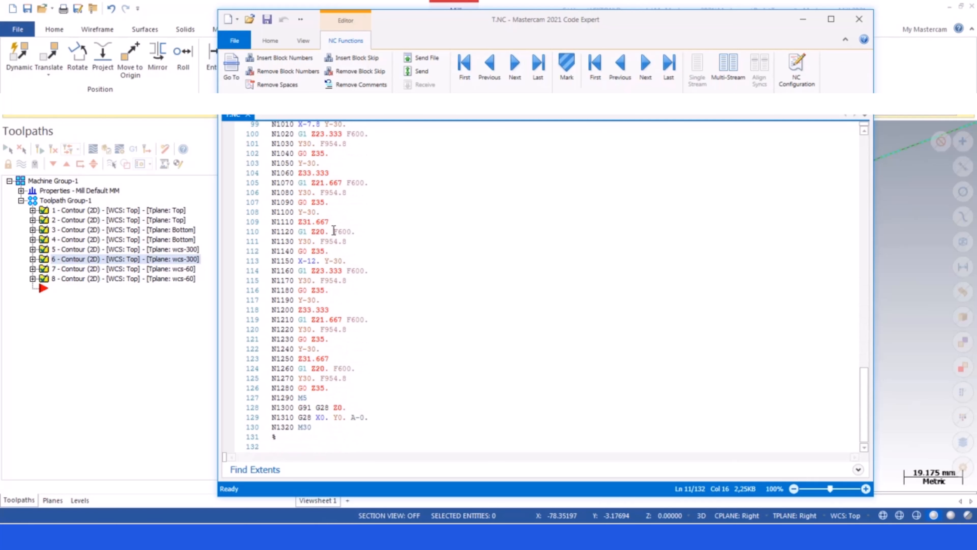
scroll(371, 275, up, 3)
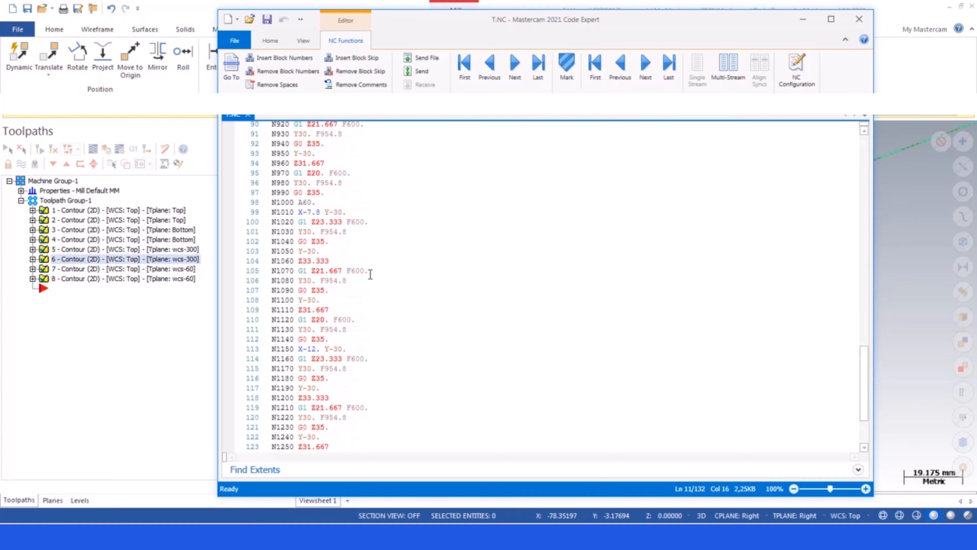
scroll(370, 274, up, 12)
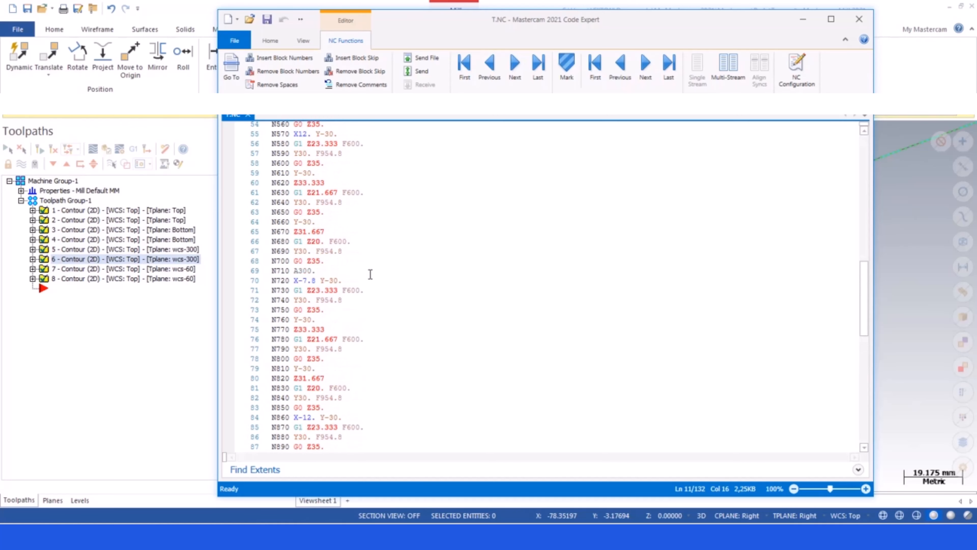
scroll(370, 275, up, 18)
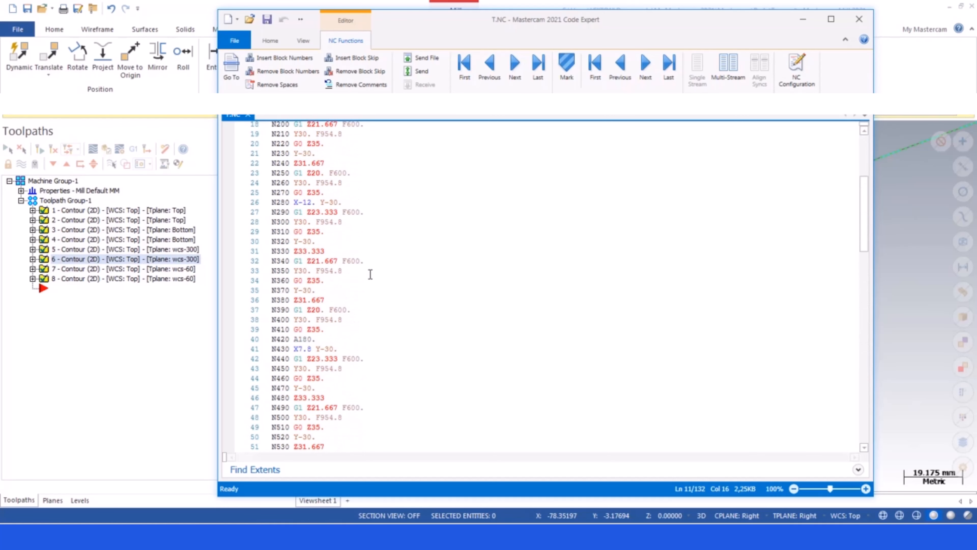
click(397, 223)
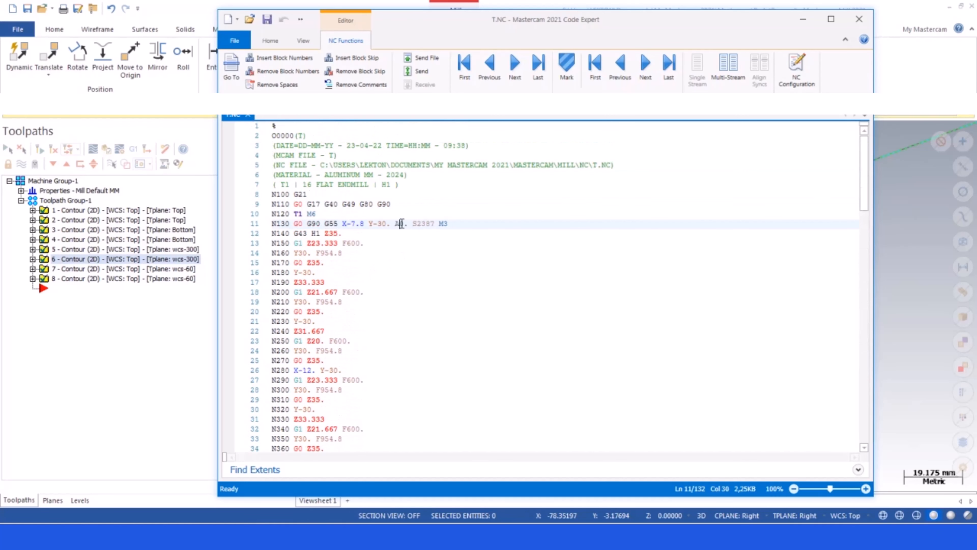
key(ctrl+f)
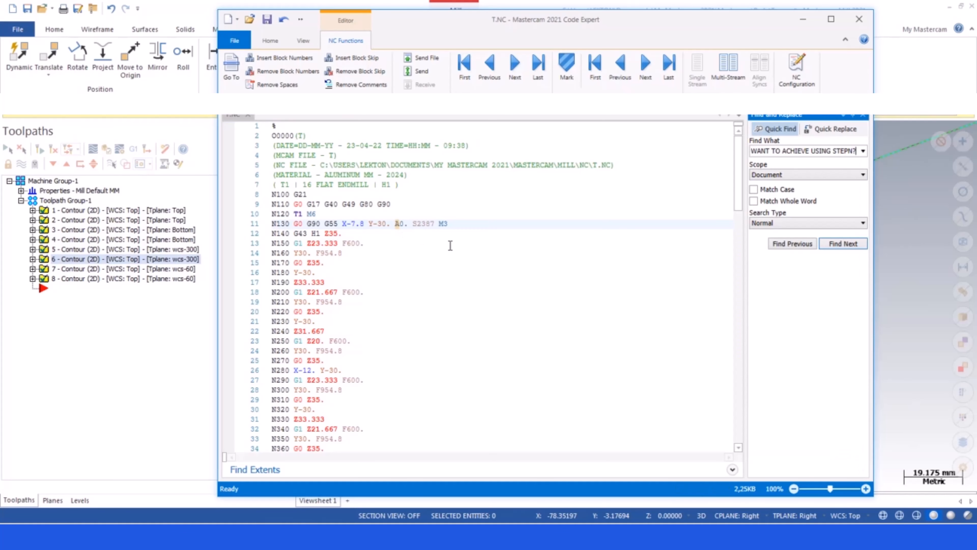
click(364, 250)
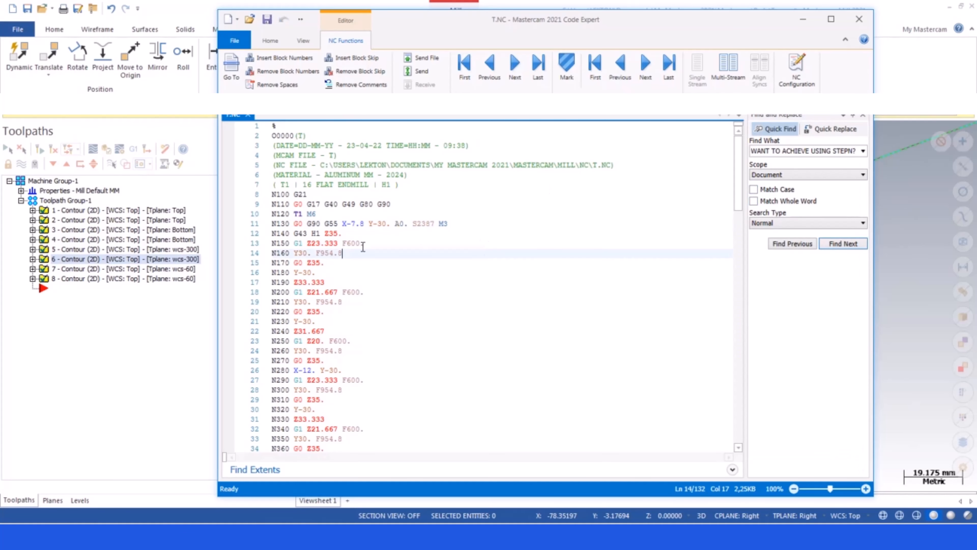
click(397, 224)
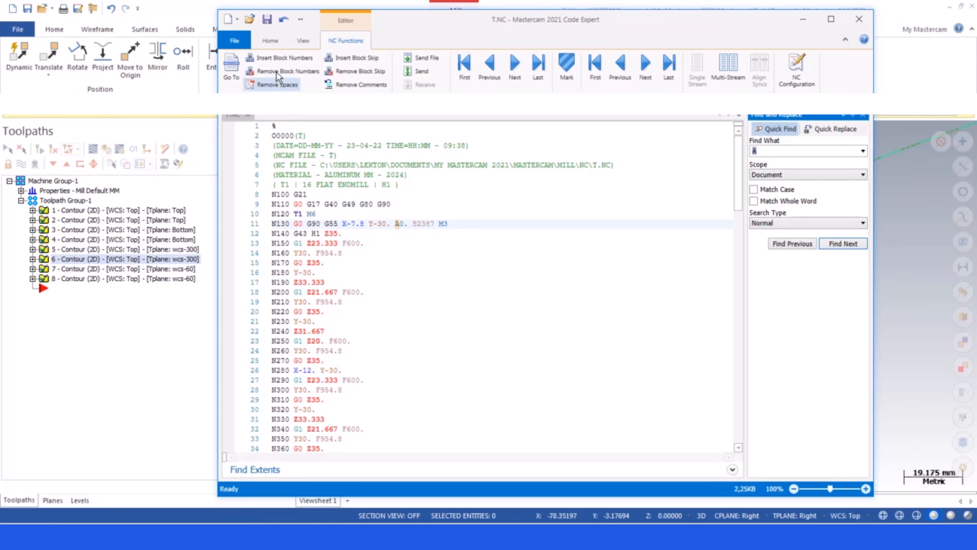
click(376, 262)
key(ctrl+f)
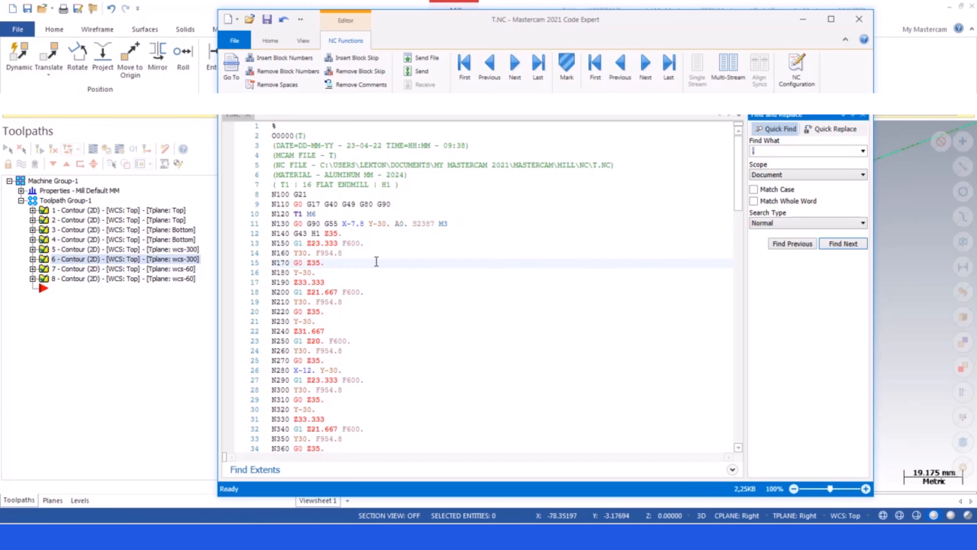
text(WANT TO ACHIEVE USING STEPN?)
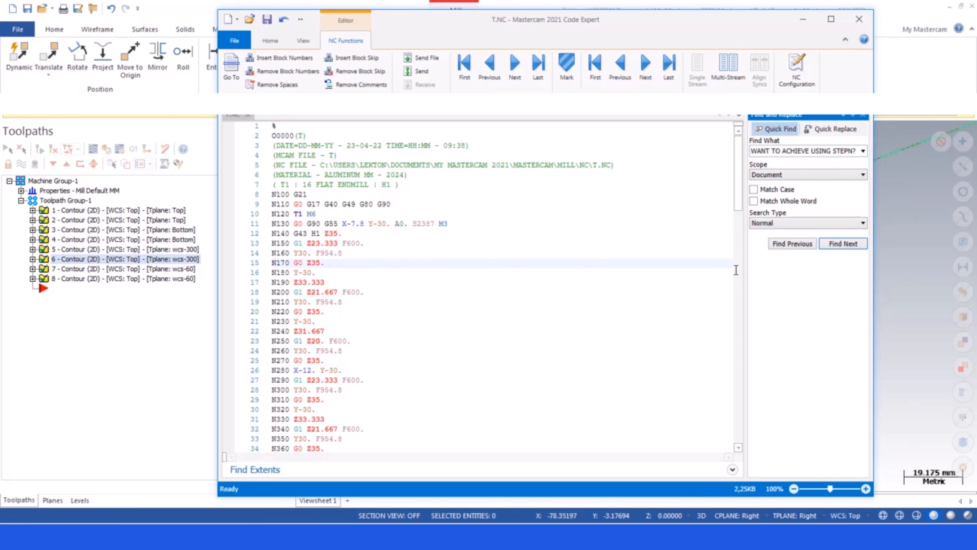
click(365, 300)
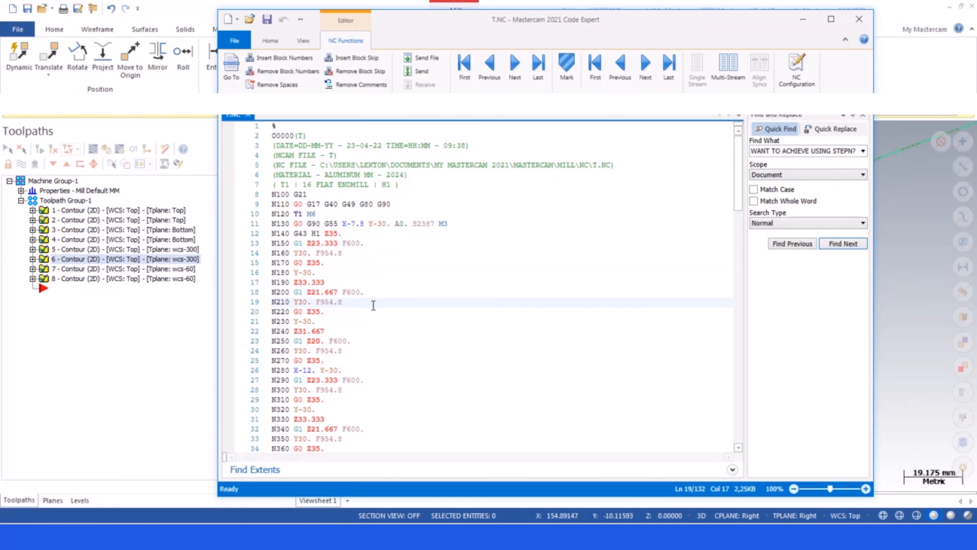
Examine the A180. rotation block and the cutting moves around it in the posted NC code
scroll(373, 306, down, 6)
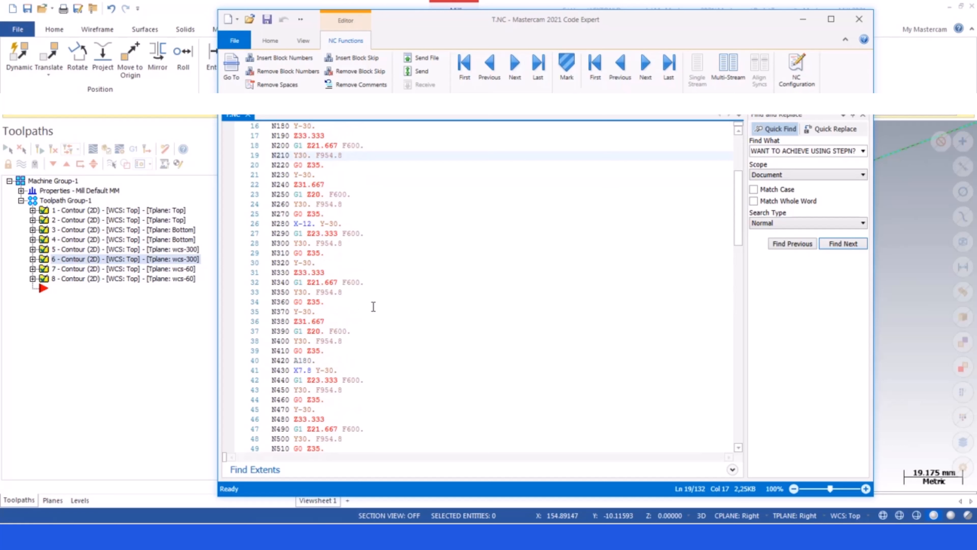
drag(322, 331, 294, 331)
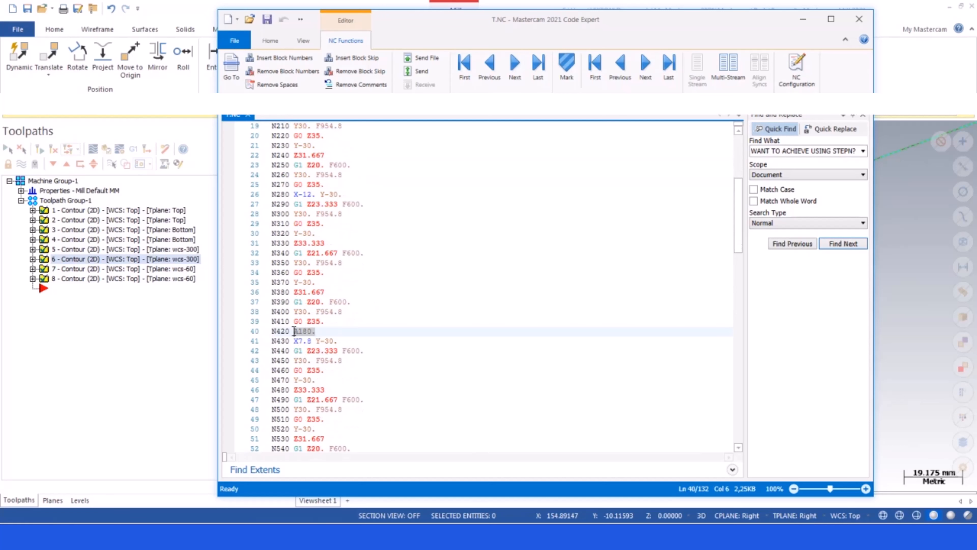
scroll(342, 335, down, 2)
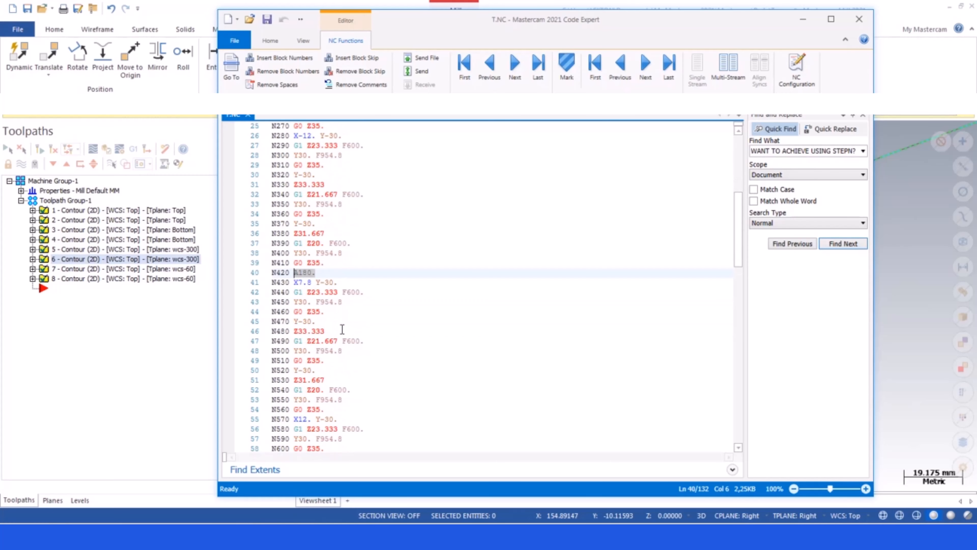
scroll(344, 306, down, 3)
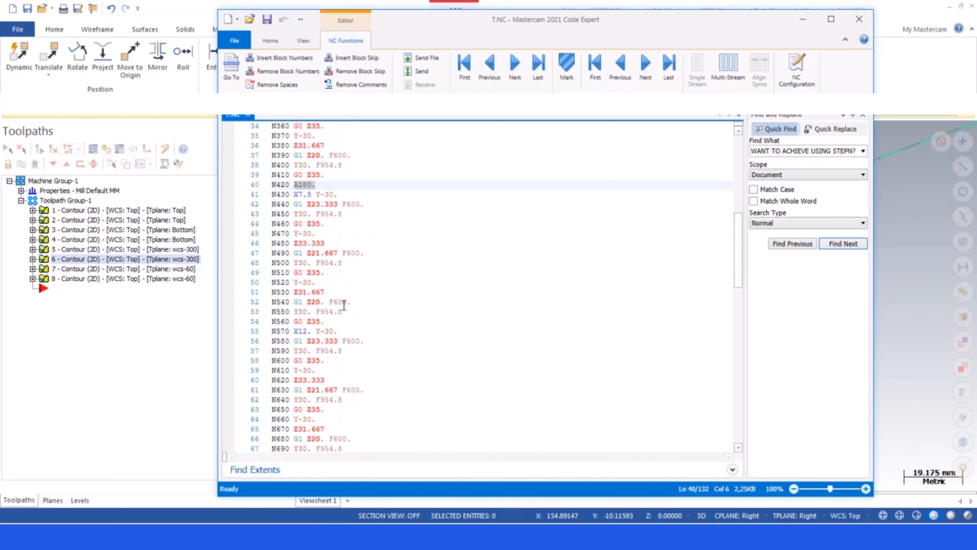
Remove the block numbers from the whole T.NC program and dismiss the find-and-replace tool
click(304, 178)
drag(316, 185, 300, 187)
click(272, 72)
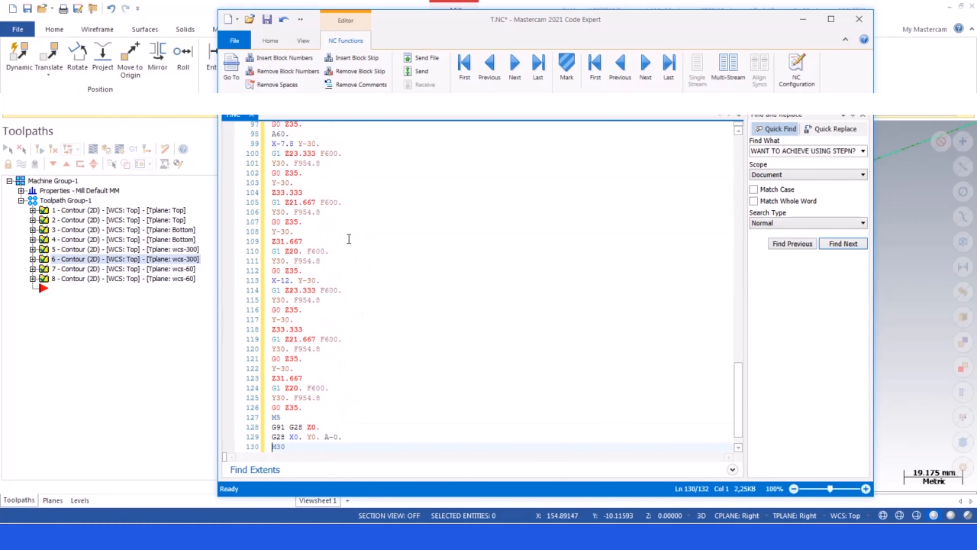
scroll(364, 226, up, 20)
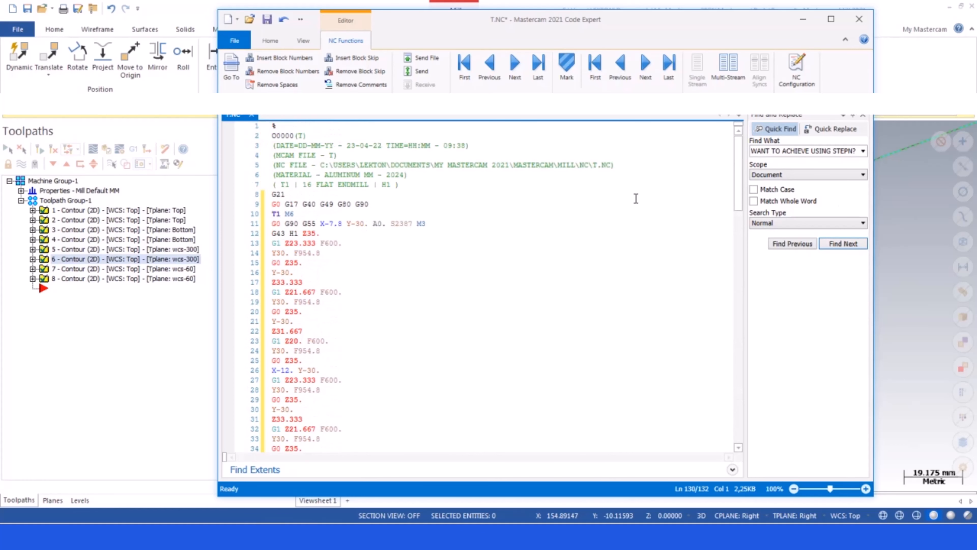
click(863, 115)
click(481, 271)
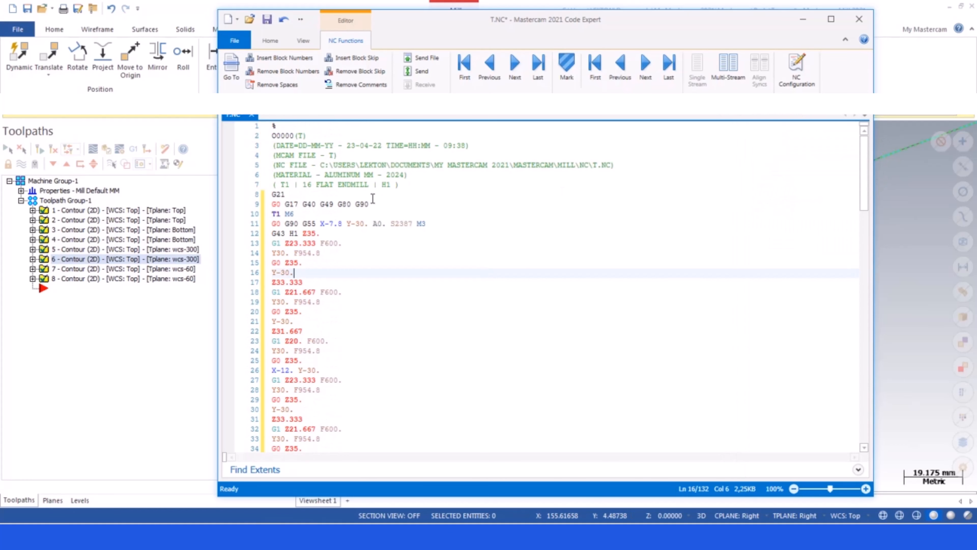
Search the document for "A" and step through the matches to check every A-axis rotation down to the program end
click(310, 212)
key(ctrl+f)
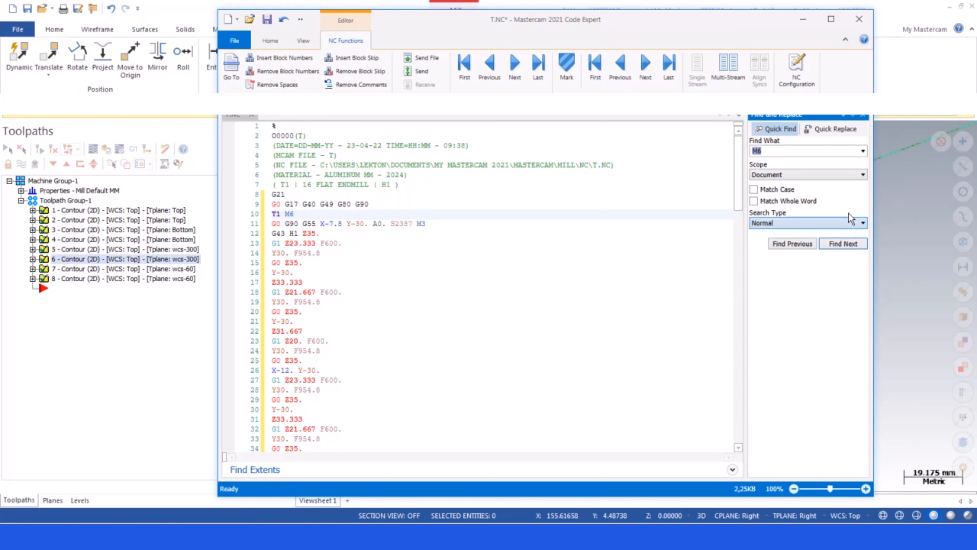
key(Caps_Lock)
text(A)
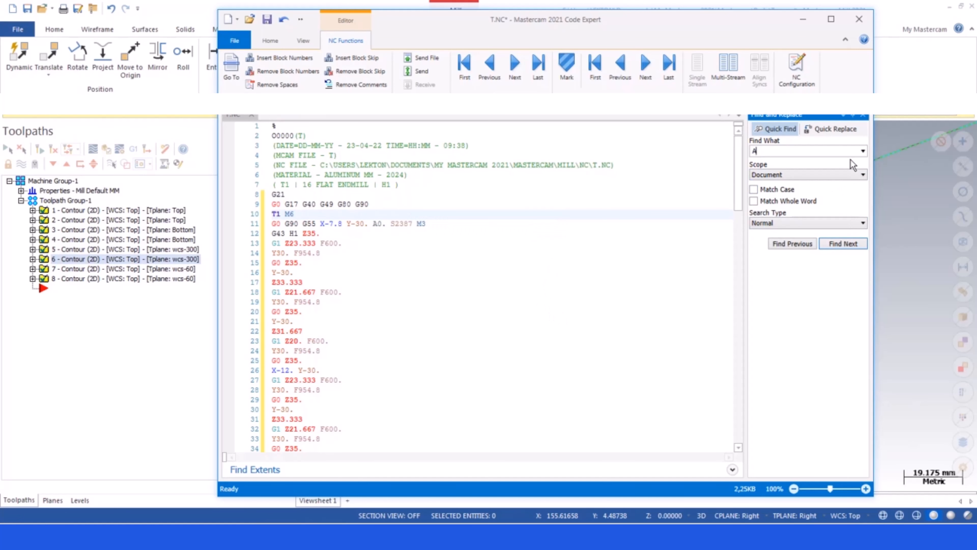
click(836, 243)
click(836, 242)
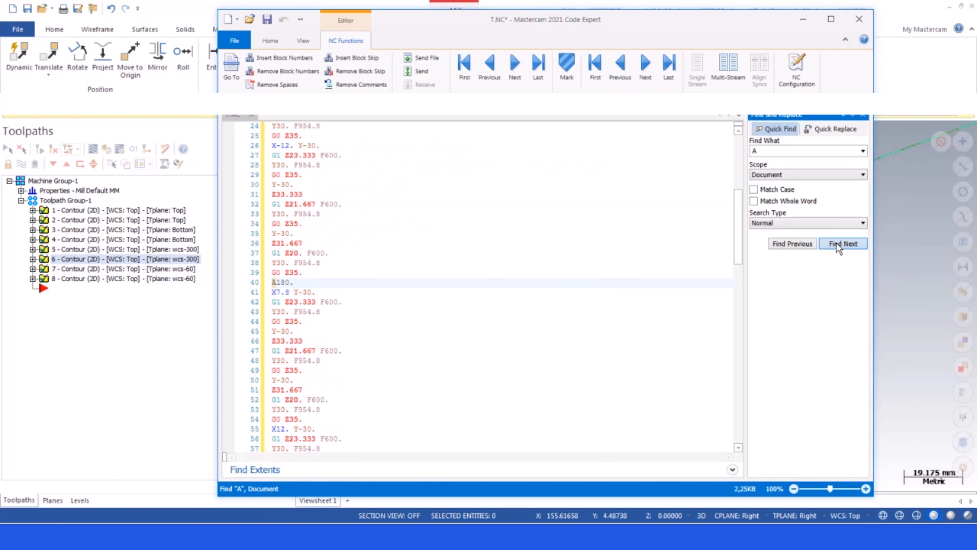
click(839, 246)
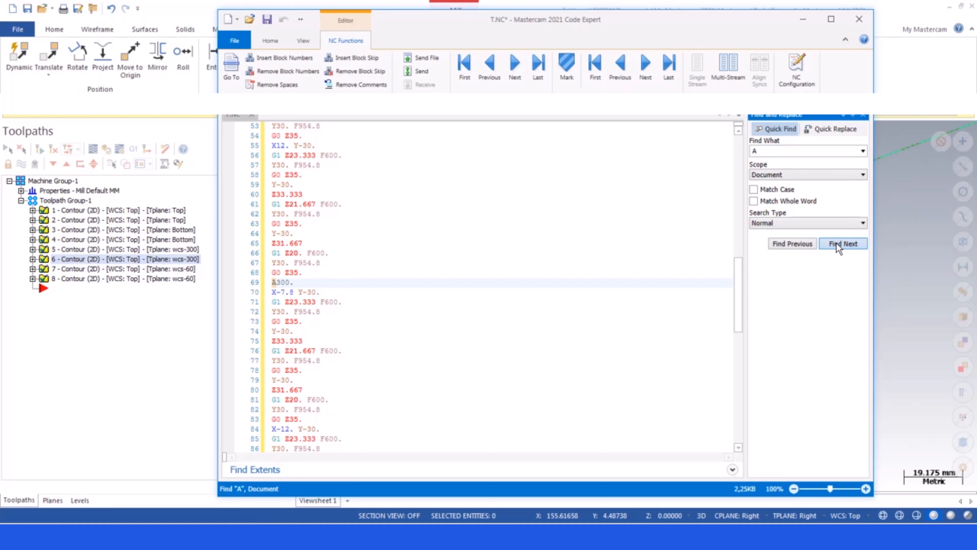
click(840, 246)
click(839, 247)
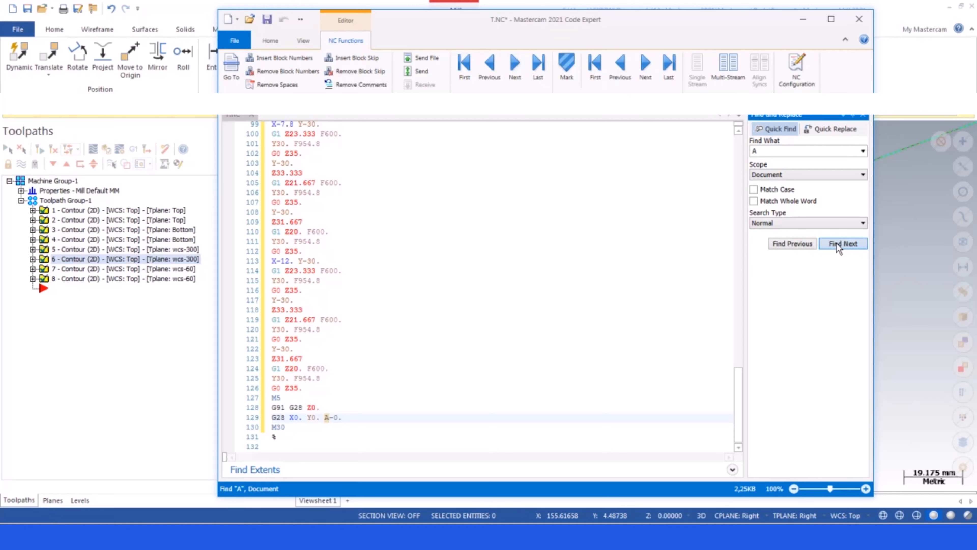
Review the A-axis blocks once more and close T.NC without saving the changes
click(528, 308)
scroll(529, 302, up, 6)
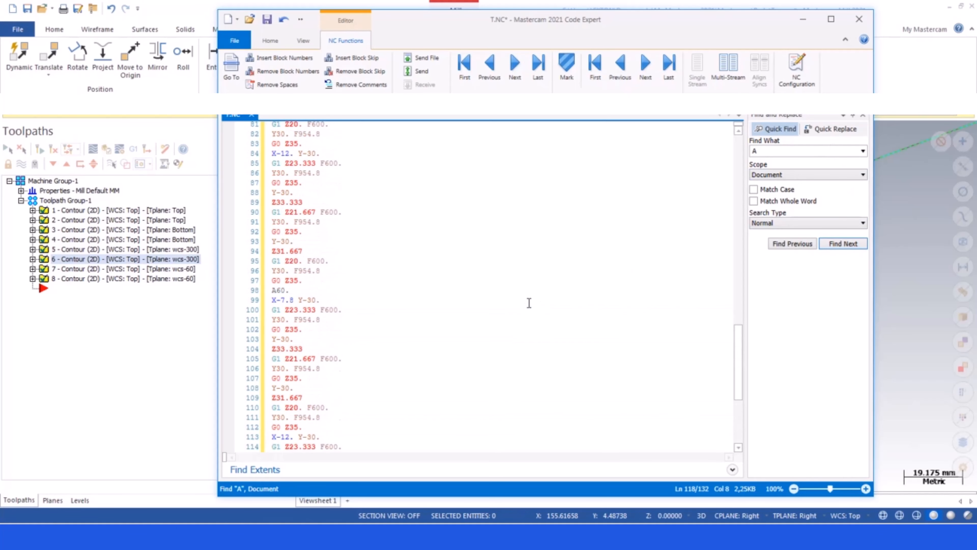
scroll(529, 303, up, 6)
click(859, 19)
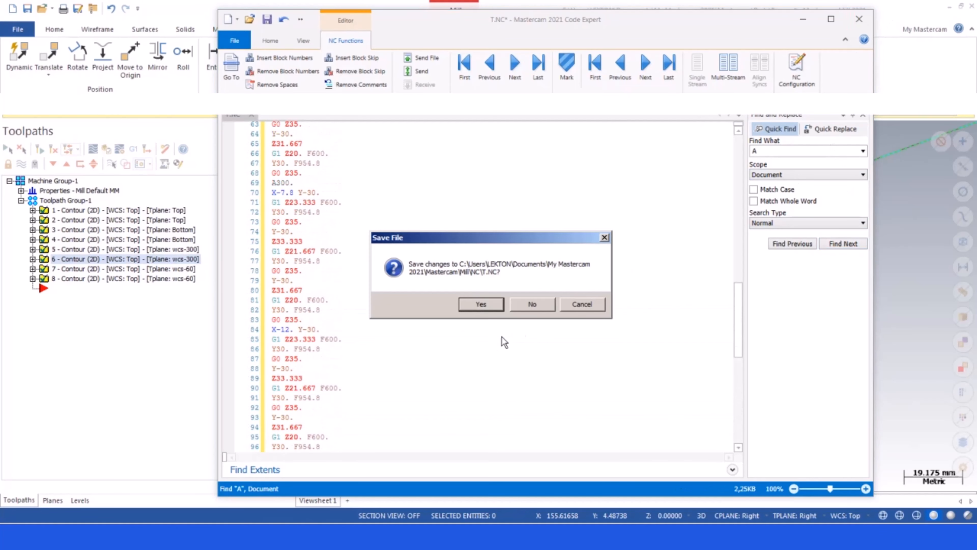
click(532, 303)
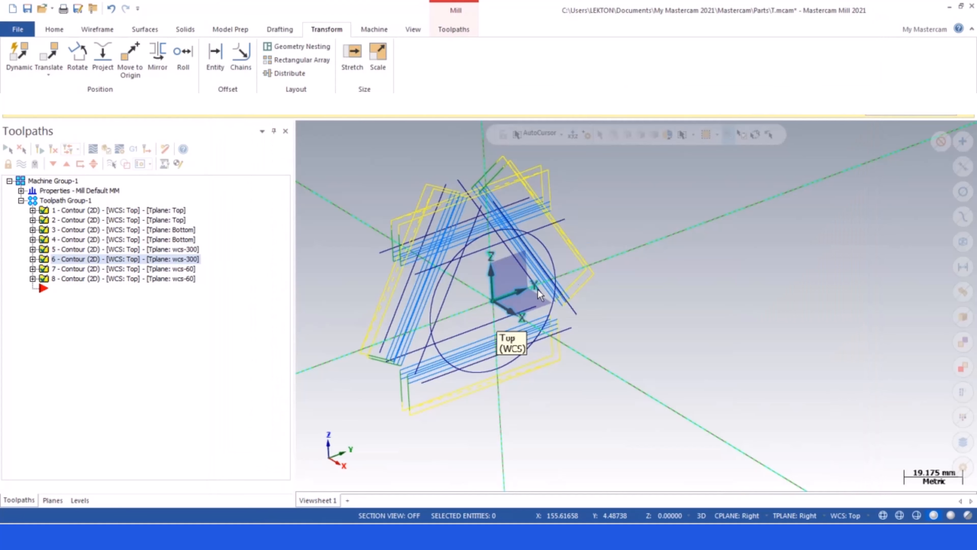
scroll(573, 277, up, 3)
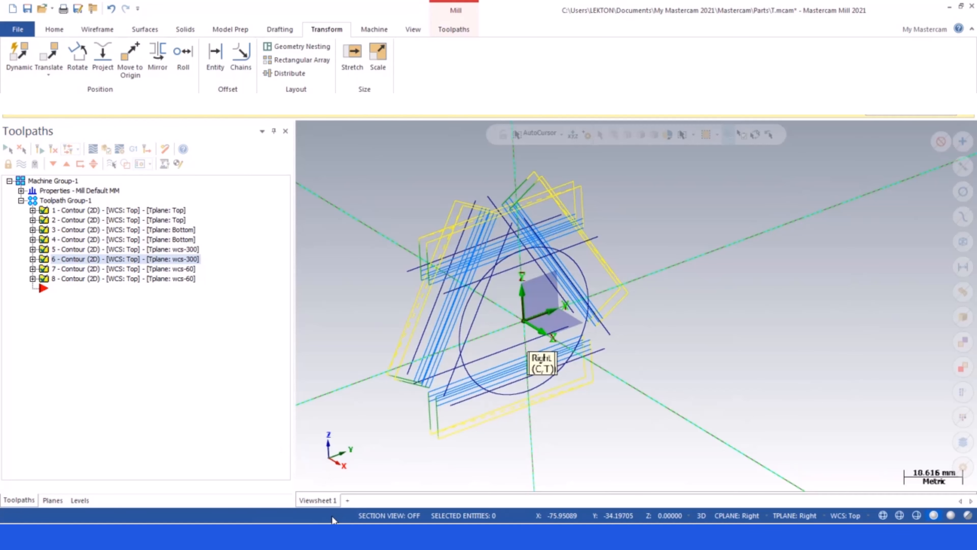
click(346, 537)
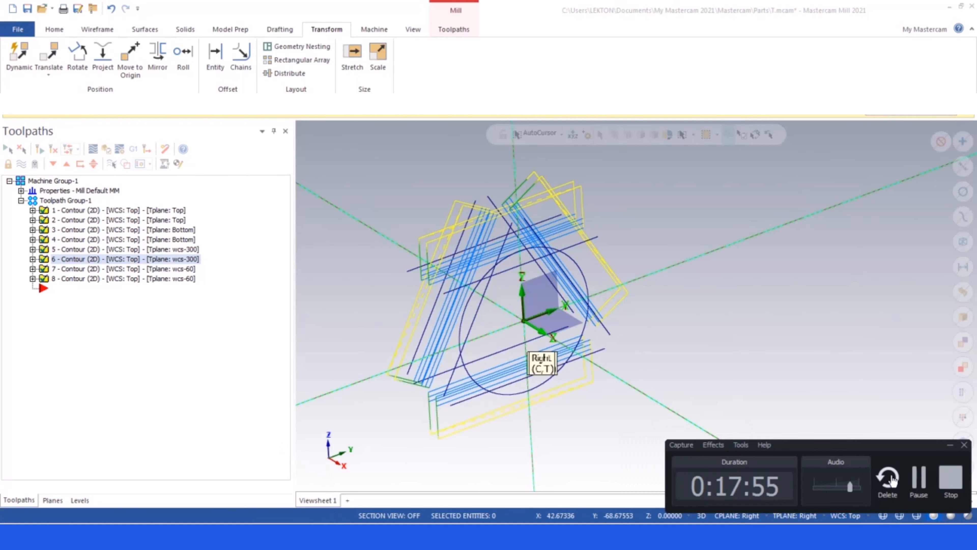